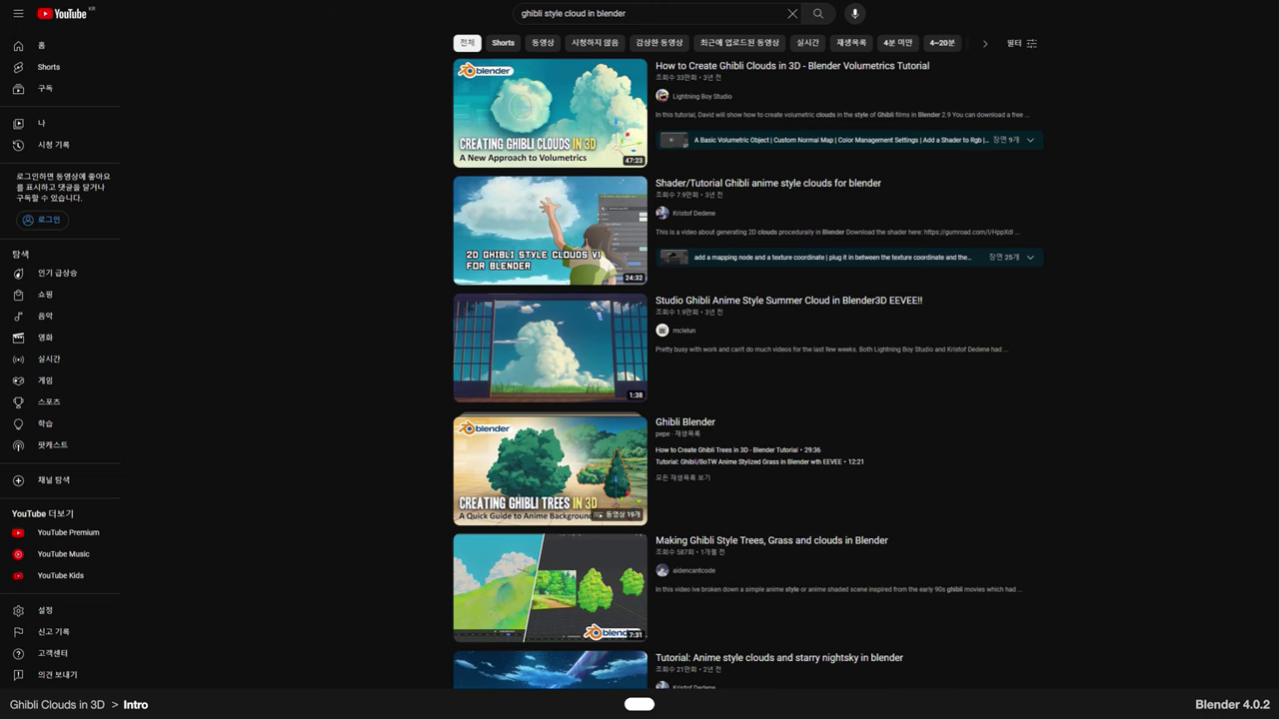
# Step: Browse the YouTube results for Ghibli-style clouds in Blender and the Lightning Boy Studio channel's video list
pyautogui.scroll(-10, 1084, 204)
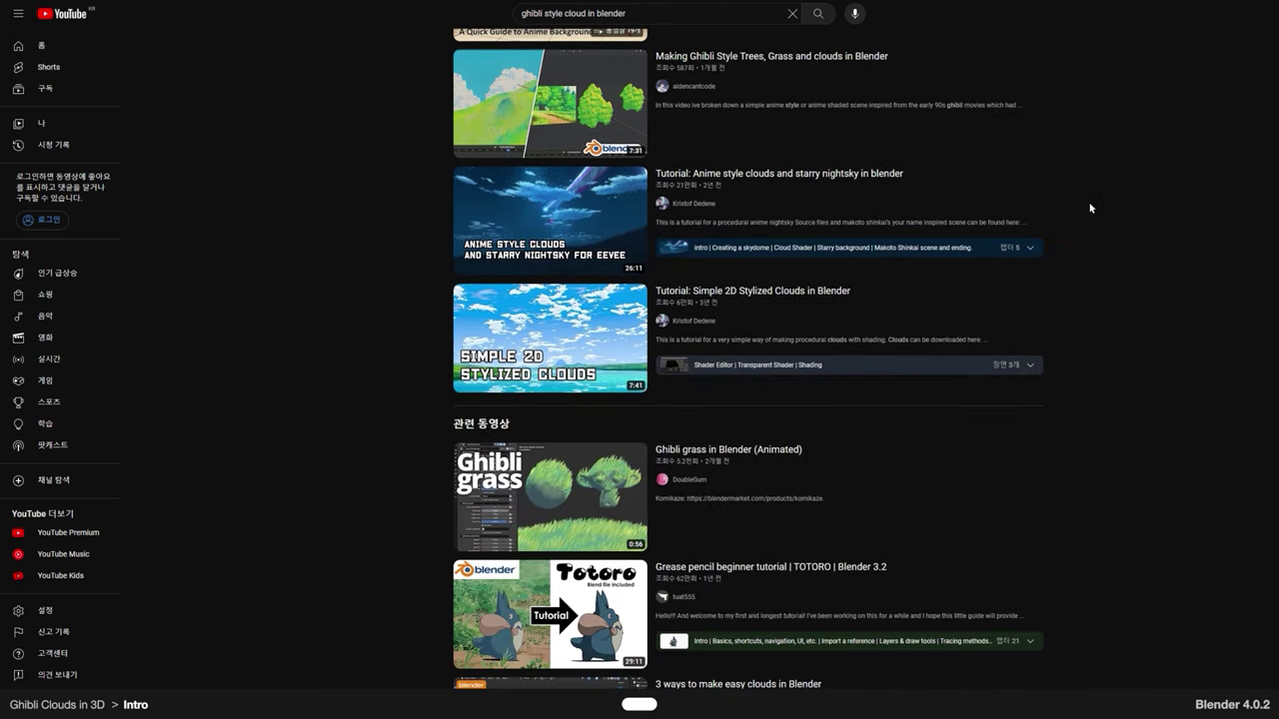
pyautogui.scroll(-10, 1090, 208)
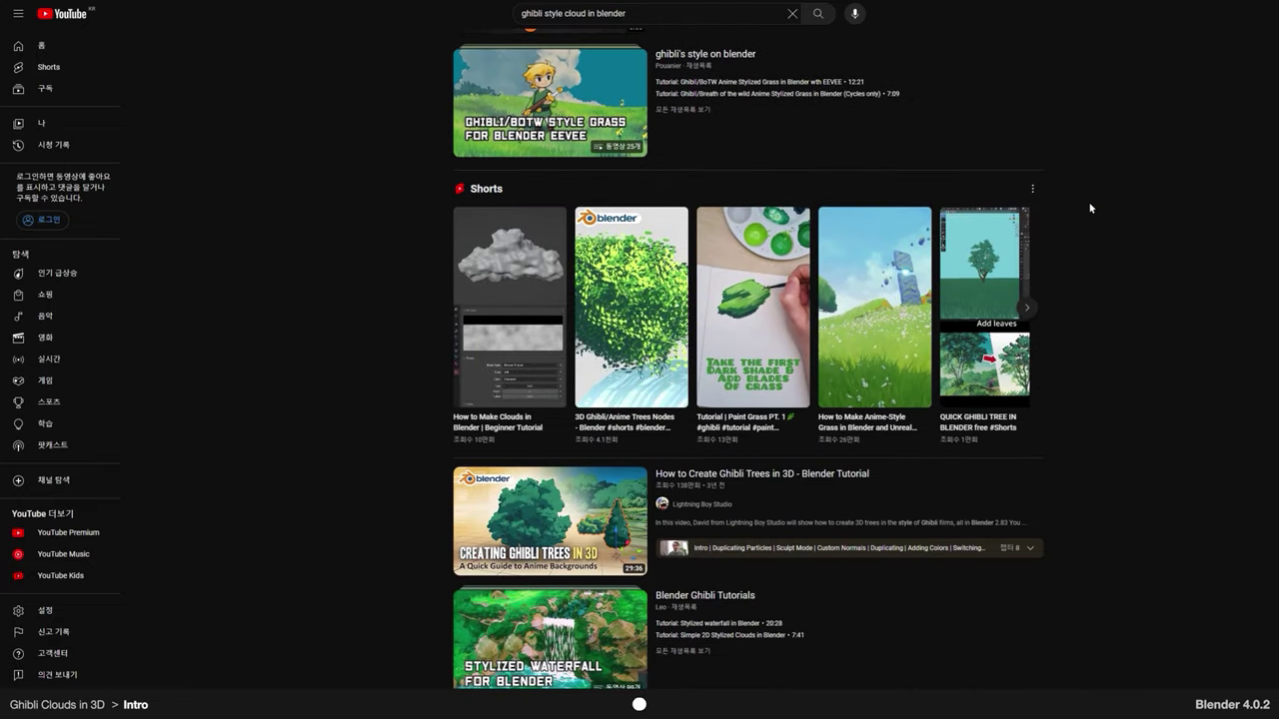
pyautogui.scroll(-7, 1090, 208)
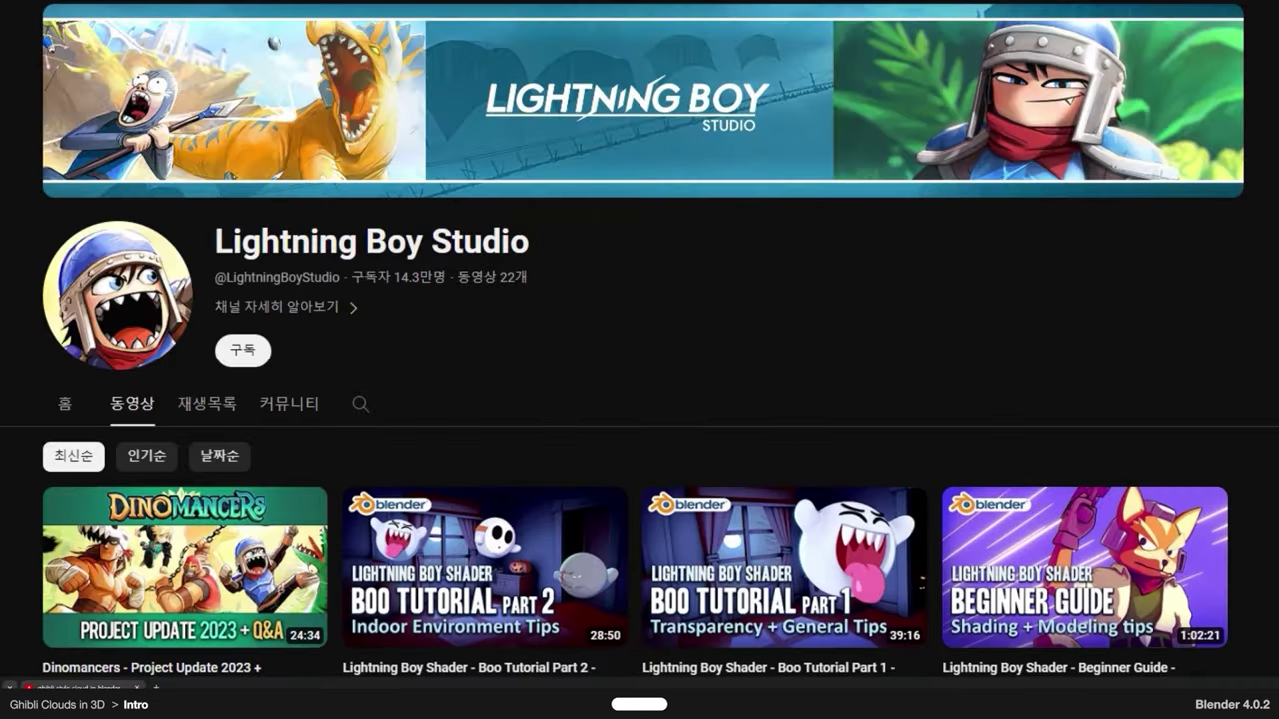
pyautogui.scroll(-7, 639, 360)
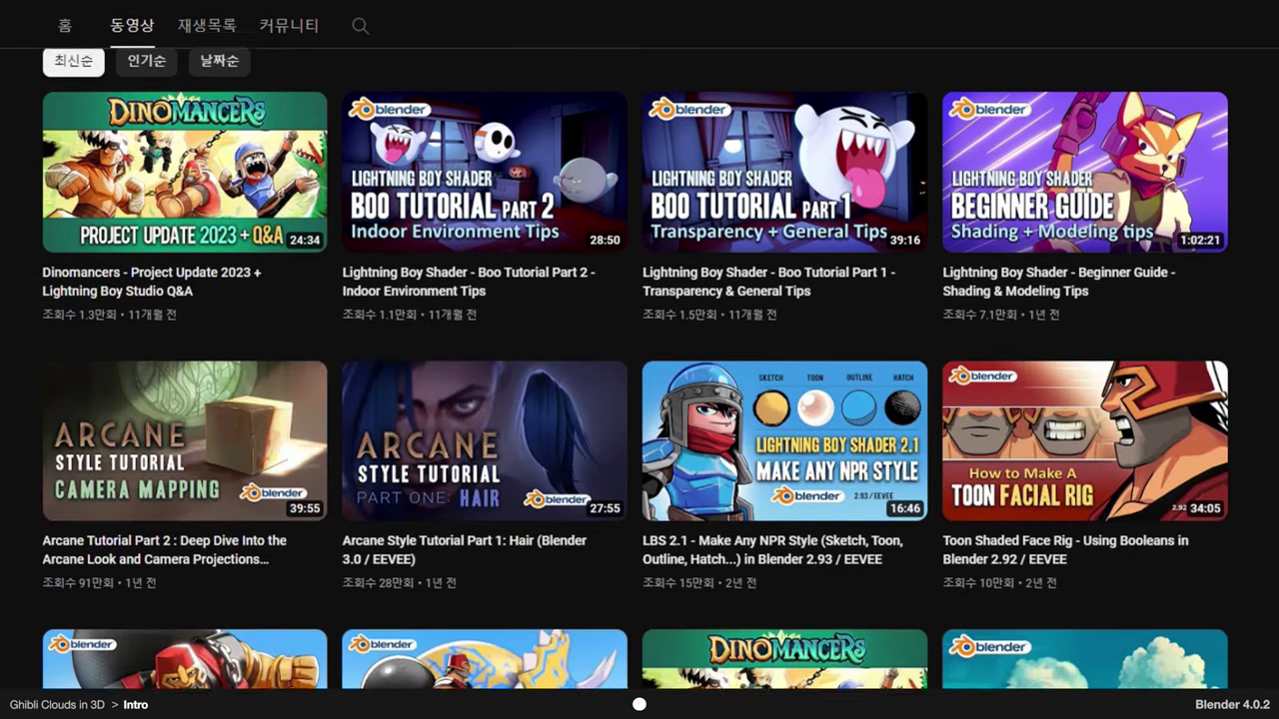
pyautogui.scroll(-3, 639, 360)
pyautogui.scroll(4, 639, 359)
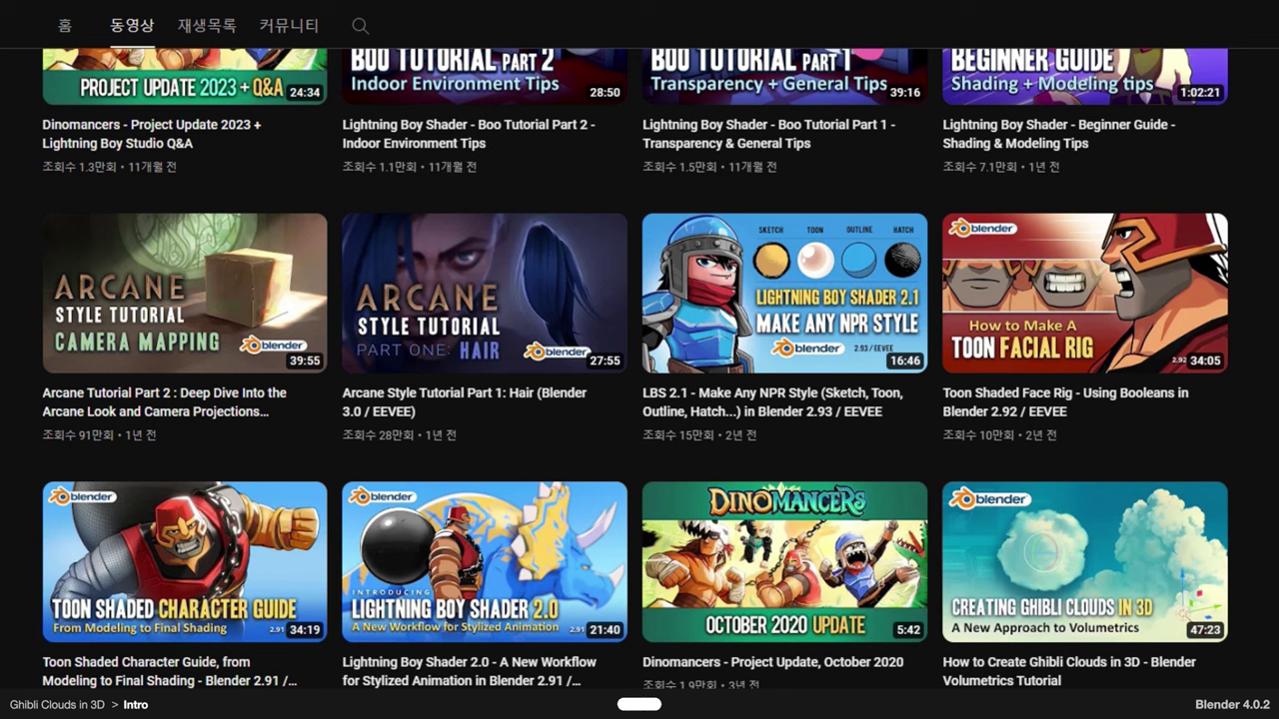
pyautogui.moveTo(1158, 644)
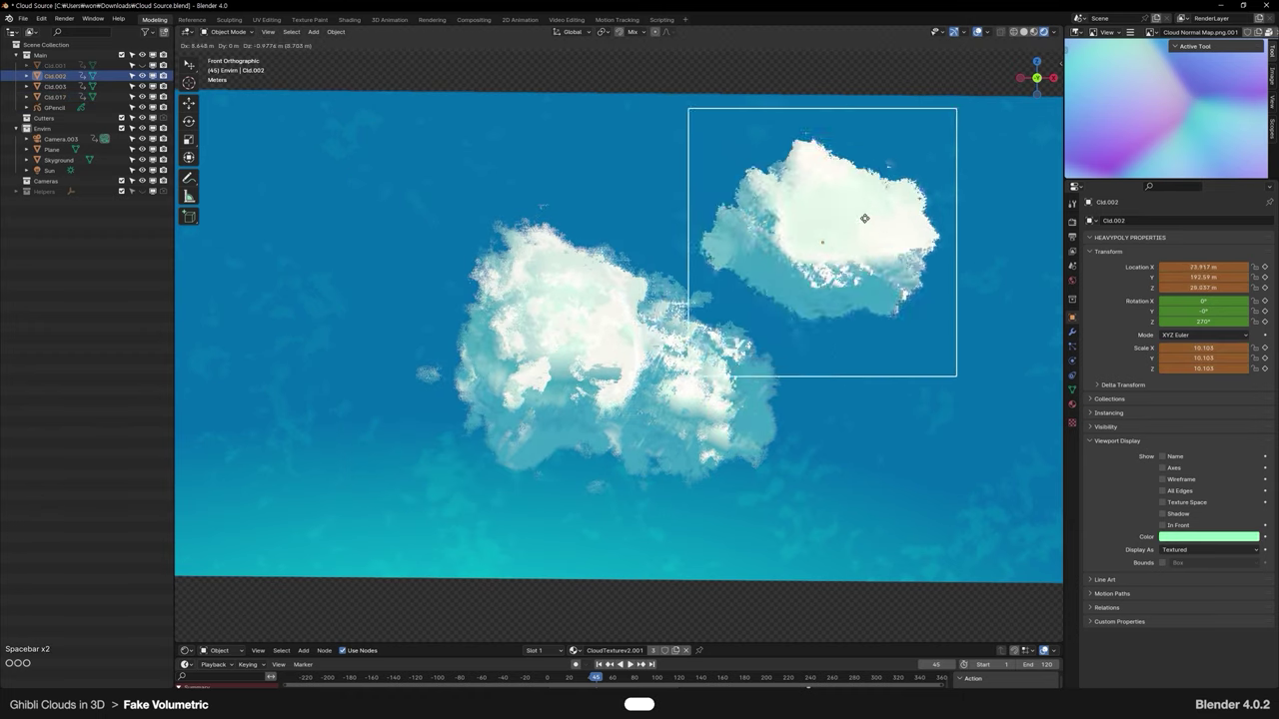
# Step: Change the viewport display colour of the cloud plane Cld.017 to a teal green
pyautogui.press('space')
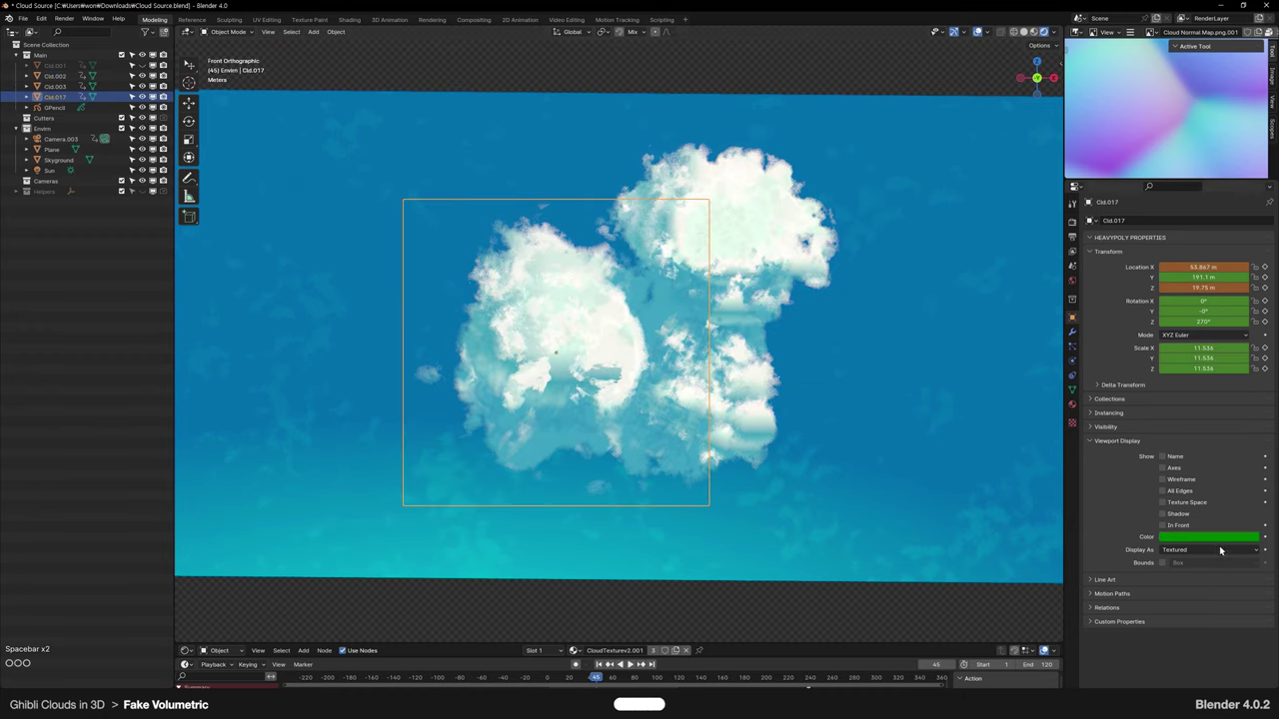
pyautogui.click(1216, 538)
pyautogui.moveTo(1202, 513)
pyautogui.mouseDown()
pyautogui.moveTo(1260, 524)
pyautogui.moveTo(1203, 526)
pyautogui.mouseUp()
# Step: Enlarge the shader editor and examine the cloud material's node tree, including its procedural texture and normal map groups
pyautogui.moveTo(867, 644); pyautogui.dragTo(884, 237)
pyautogui.scroll(6, 759, 476)
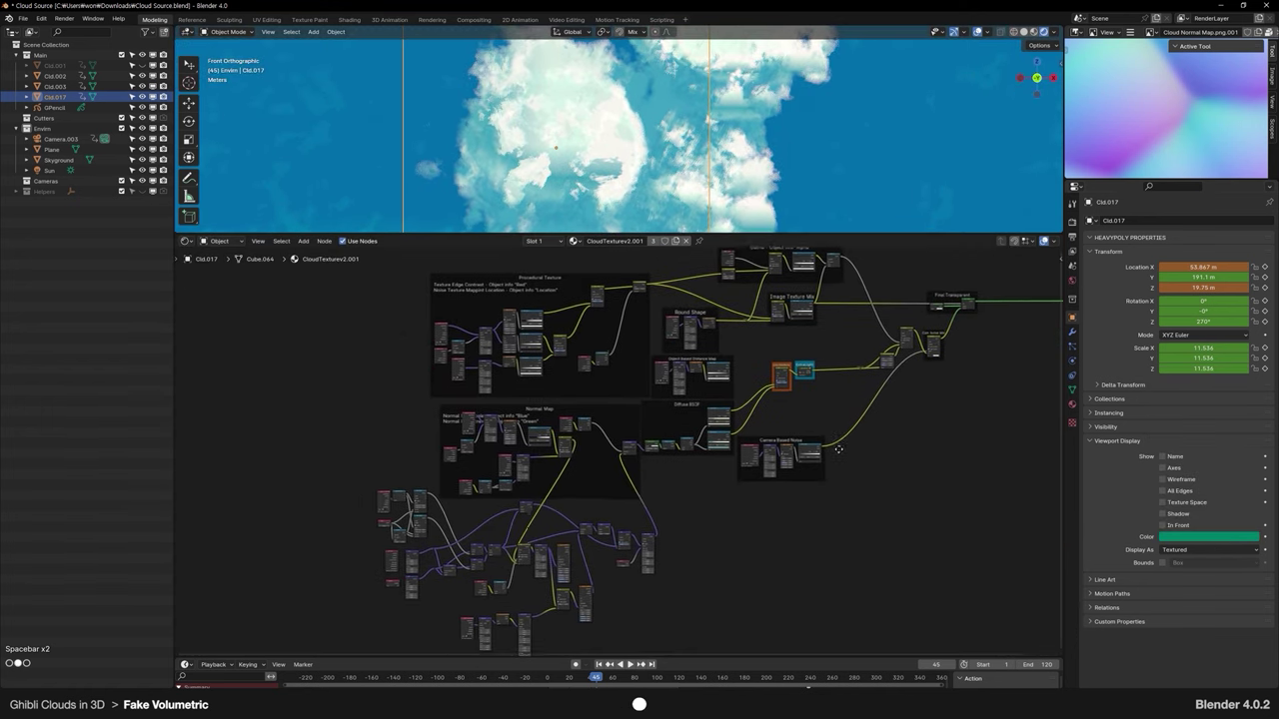
pyautogui.moveTo(851, 423); pyautogui.dragTo(877, 515, button='middle')
pyautogui.moveTo(576, 529); pyautogui.dragTo(916, 515, button='middle')
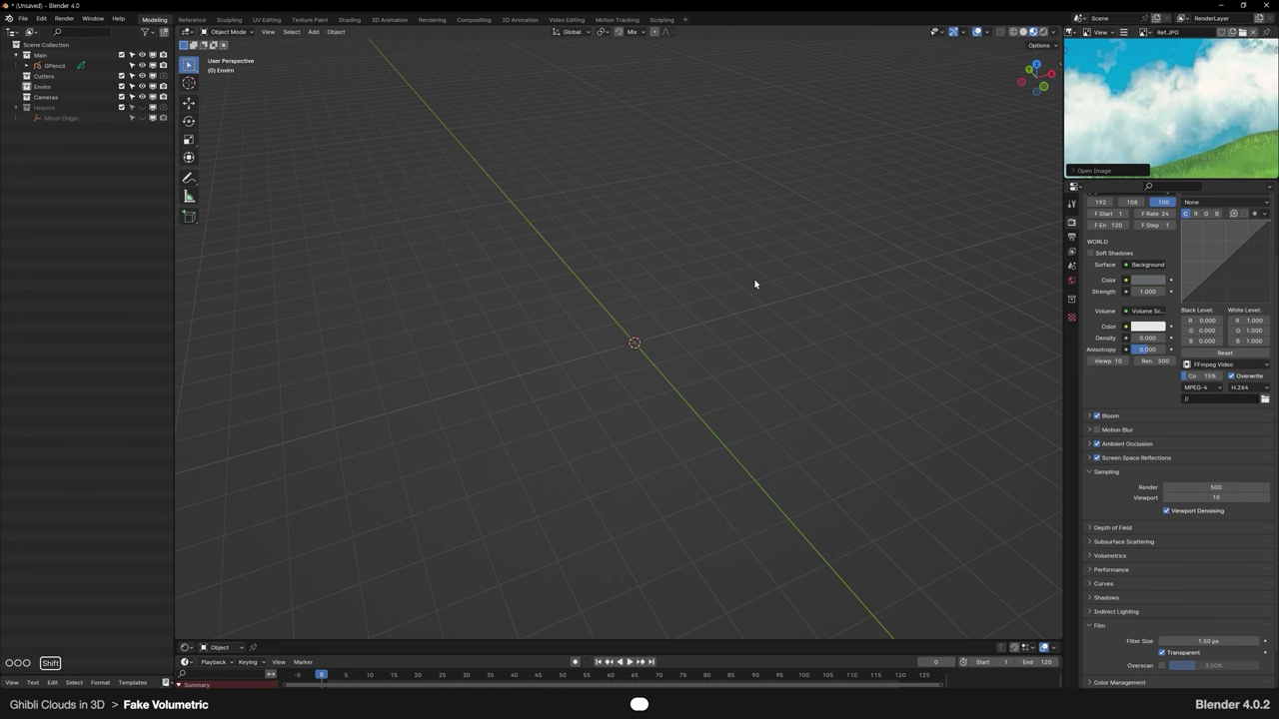
# Step: Add a mesh plane to the empty scene and rotate it 90° about the X axis so it stands upright
pyautogui.hotkey('shift', 'a')
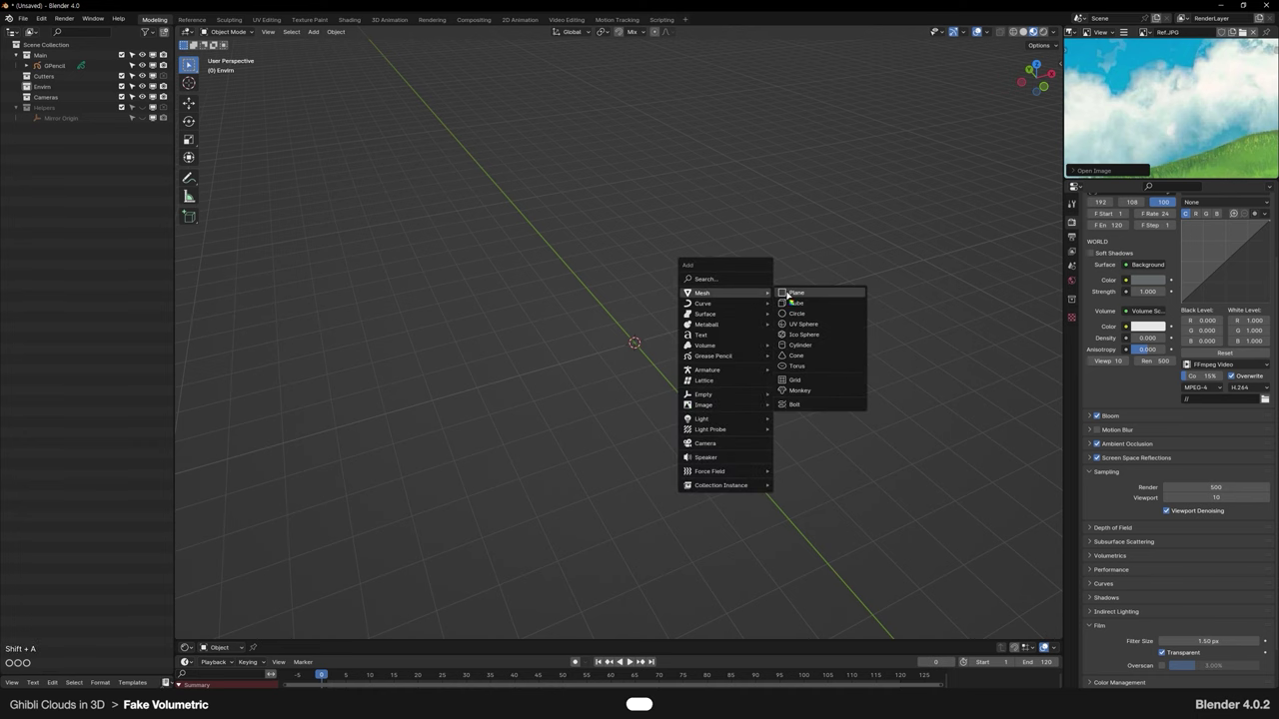
pyautogui.click(788, 290)
pyautogui.write('rx90')
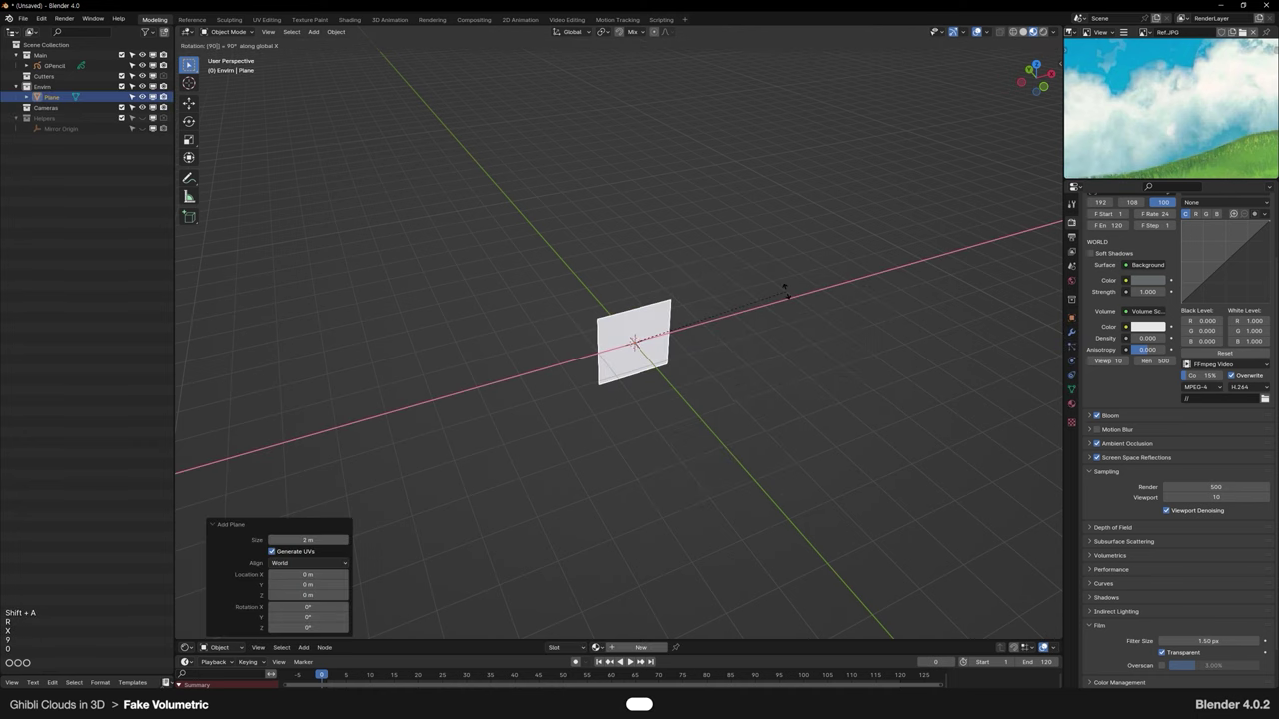
pyautogui.press('Return')
# Step: Unwrap the plane's UVs in Edit Mode and return to Object Mode
pyautogui.moveTo(787, 296); pyautogui.dragTo(728, 354, button='middle')
pyautogui.hotkey('ctrl', 'space')
pyautogui.click(783, 323)
pyautogui.press('u')
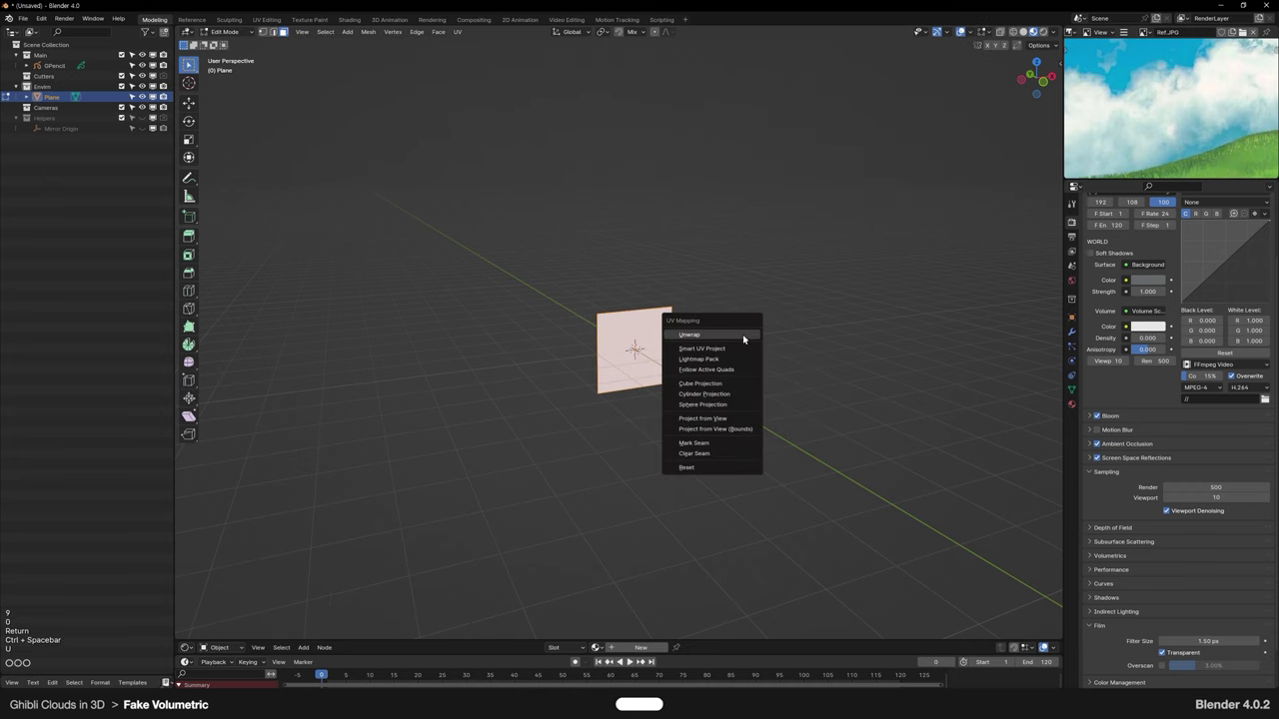
pyautogui.click(742, 337)
pyautogui.hotkey('ctrl', 'space')
pyautogui.click(783, 321)
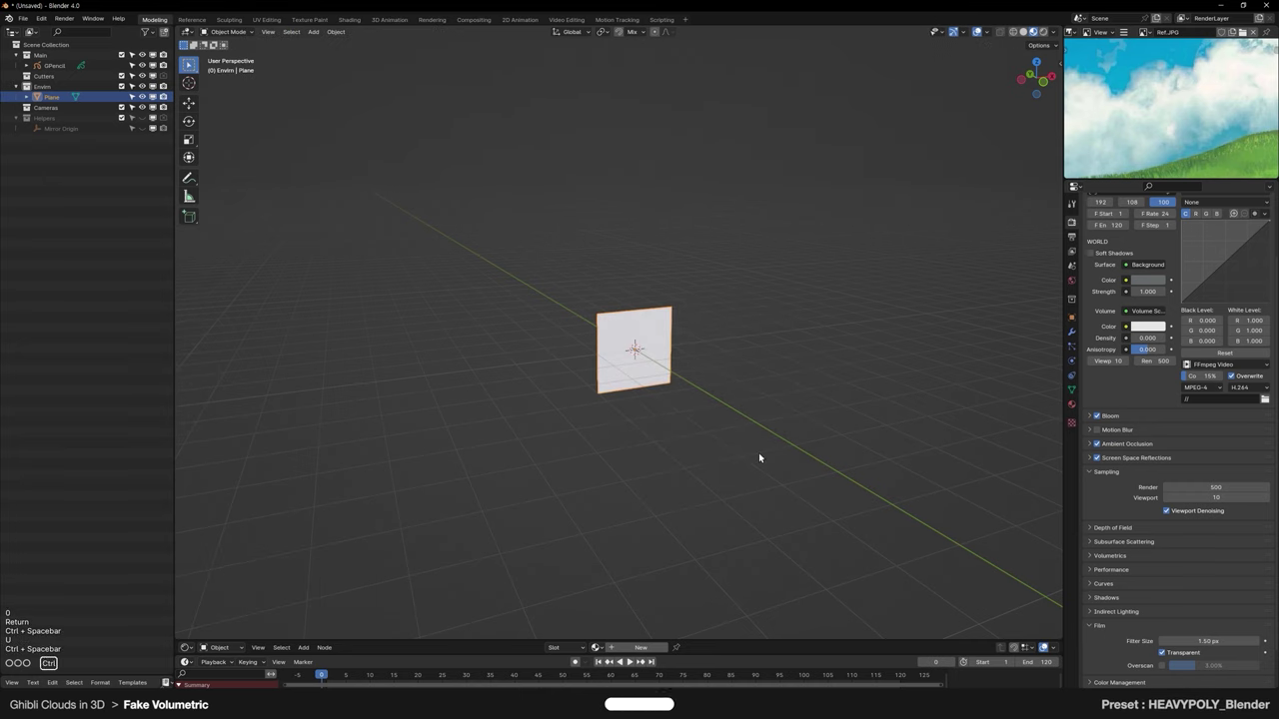
# Step: Enlarge the shader editor, give the plane a new material and delete its Principled BSDF node
pyautogui.scroll(10, 758, 452)
pyautogui.scroll(-2, 758, 453)
pyautogui.press('KP_5')
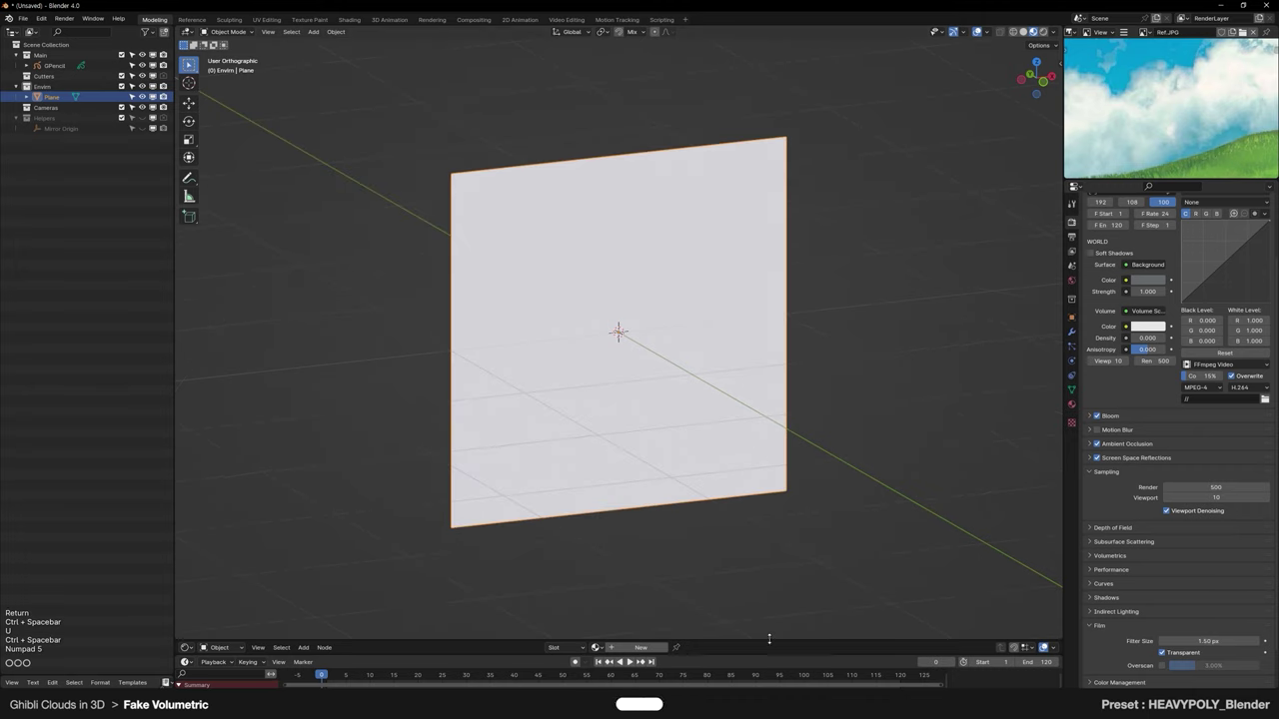
pyautogui.moveTo(769, 637); pyautogui.dragTo(719, 405)
pyautogui.hotkey('shift', 'F3')
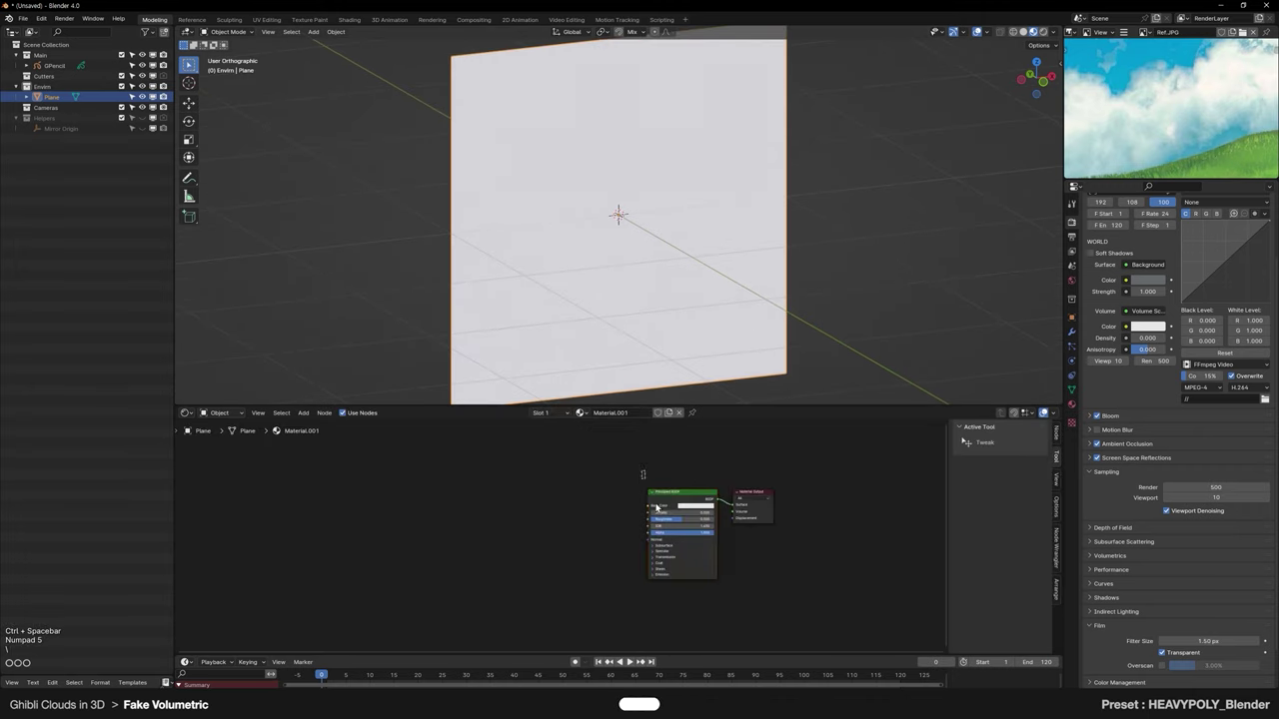
pyautogui.press('Delete')
# Step: Add a Gradient Texture node fed by Texture Coordinate and Mapping nodes, and space out the input nodes
pyautogui.scroll(2, 676, 505)
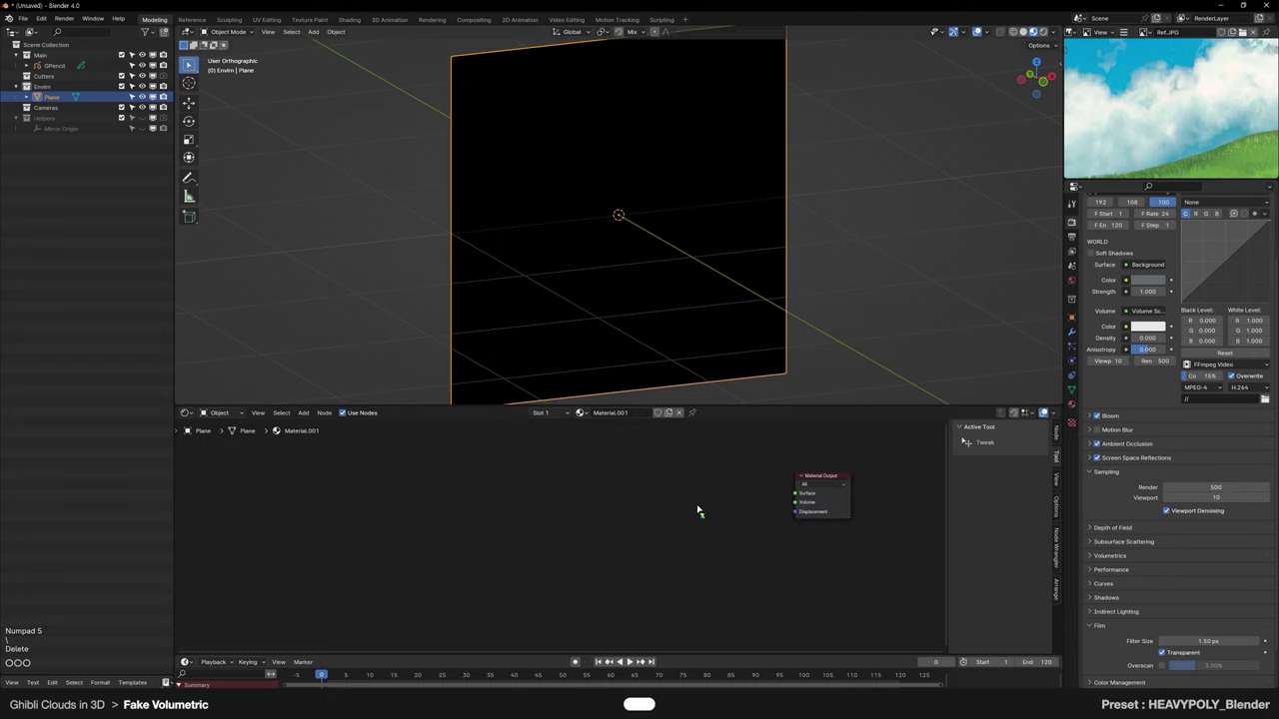
pyautogui.hotkey('shift', 'a')
pyautogui.write('grad')
pyautogui.press('Return')
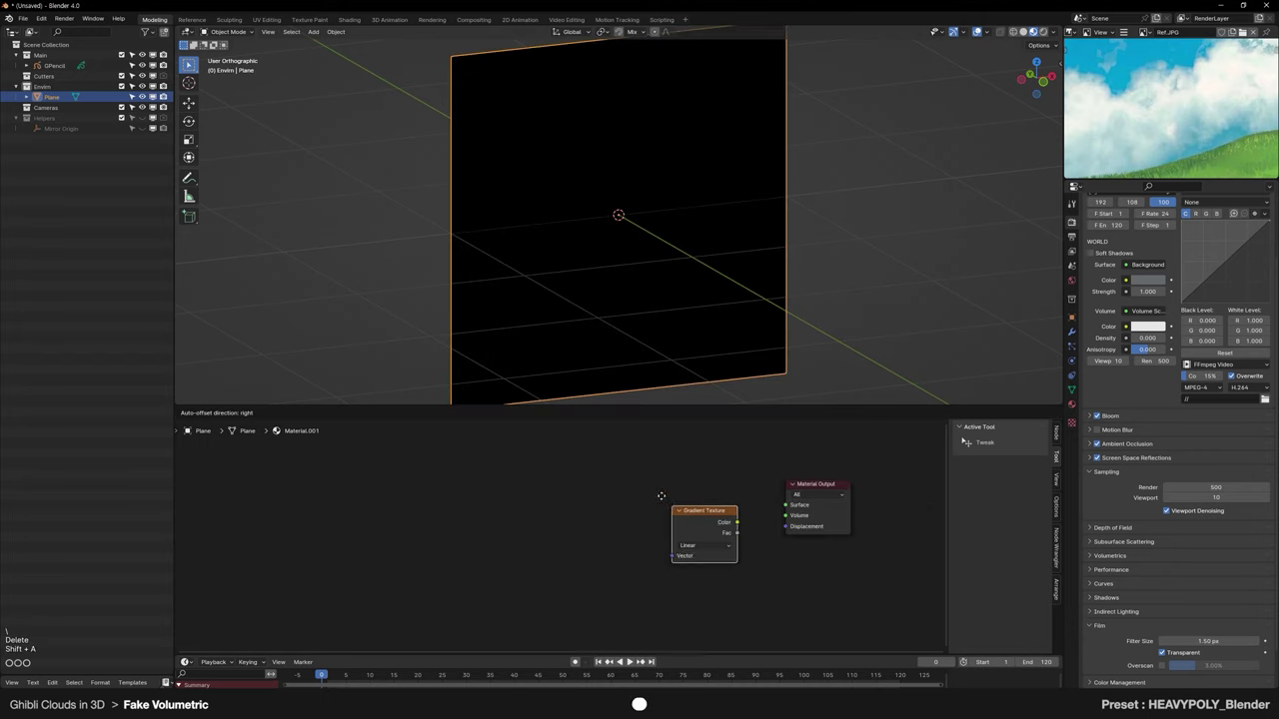
pyautogui.click(660, 500)
pyautogui.hotkey('ctrl', 't')
pyautogui.press('space')
pyautogui.press('space')
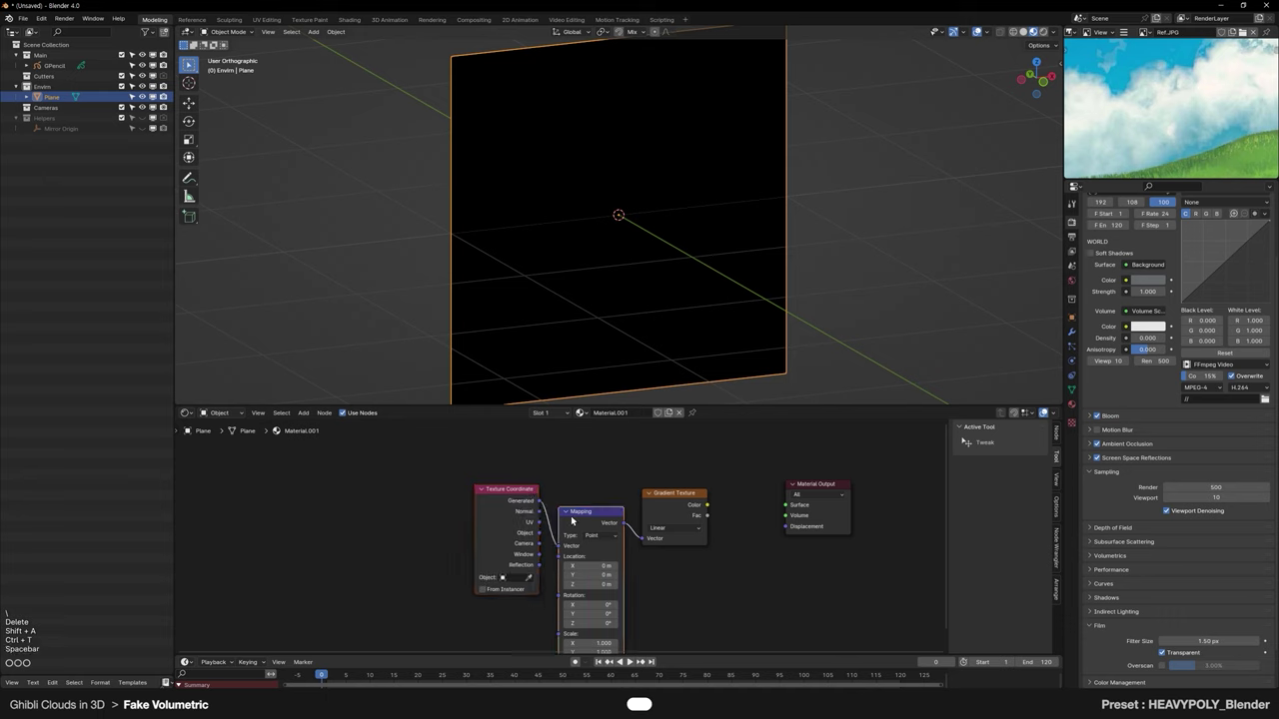
# Step: Connect the Gradient Texture's Color to the Material Output's Surface and reposition the output node
pyautogui.click(717, 563)
pyautogui.moveTo(716, 562); pyautogui.dragTo(614, 545, button='middle')
pyautogui.scroll(2, 614, 543)
pyautogui.moveTo(690, 515); pyautogui.dragTo(690, 513)
pyautogui.click(692, 490)
pyautogui.press('space')
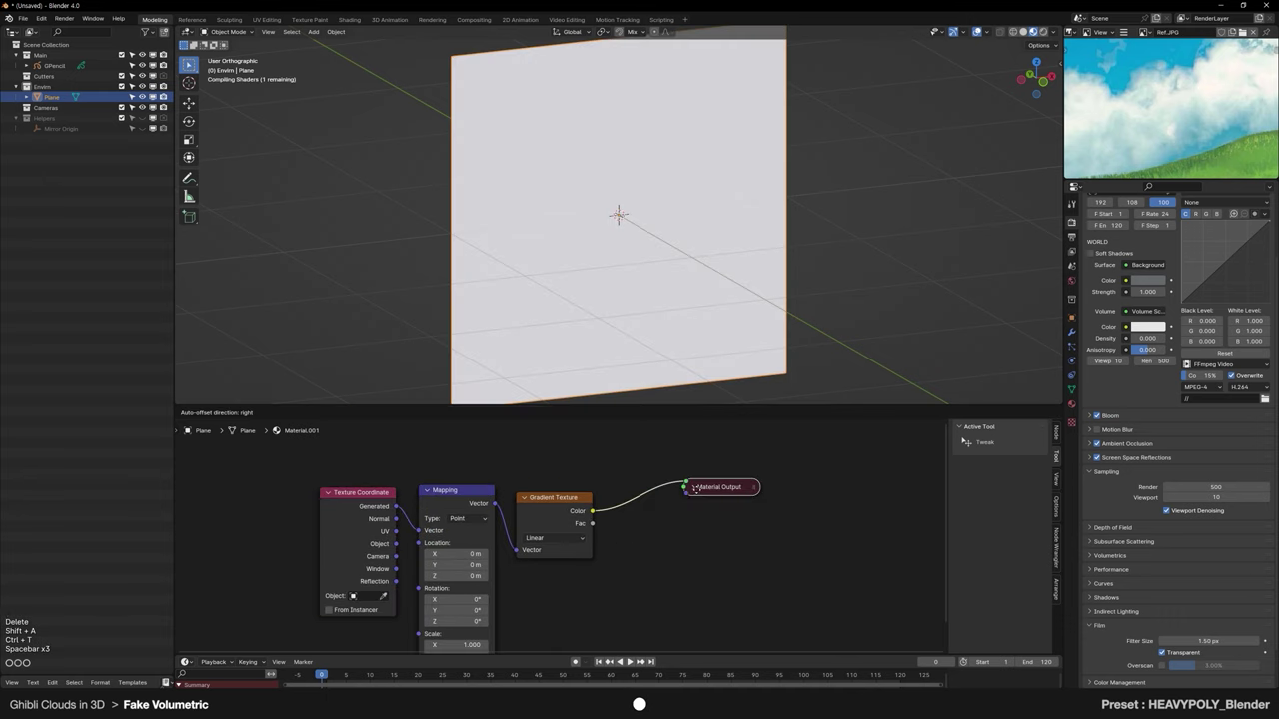
pyautogui.click(743, 499)
pyautogui.moveTo(555, 538); pyautogui.dragTo(605, 506, button='middle')
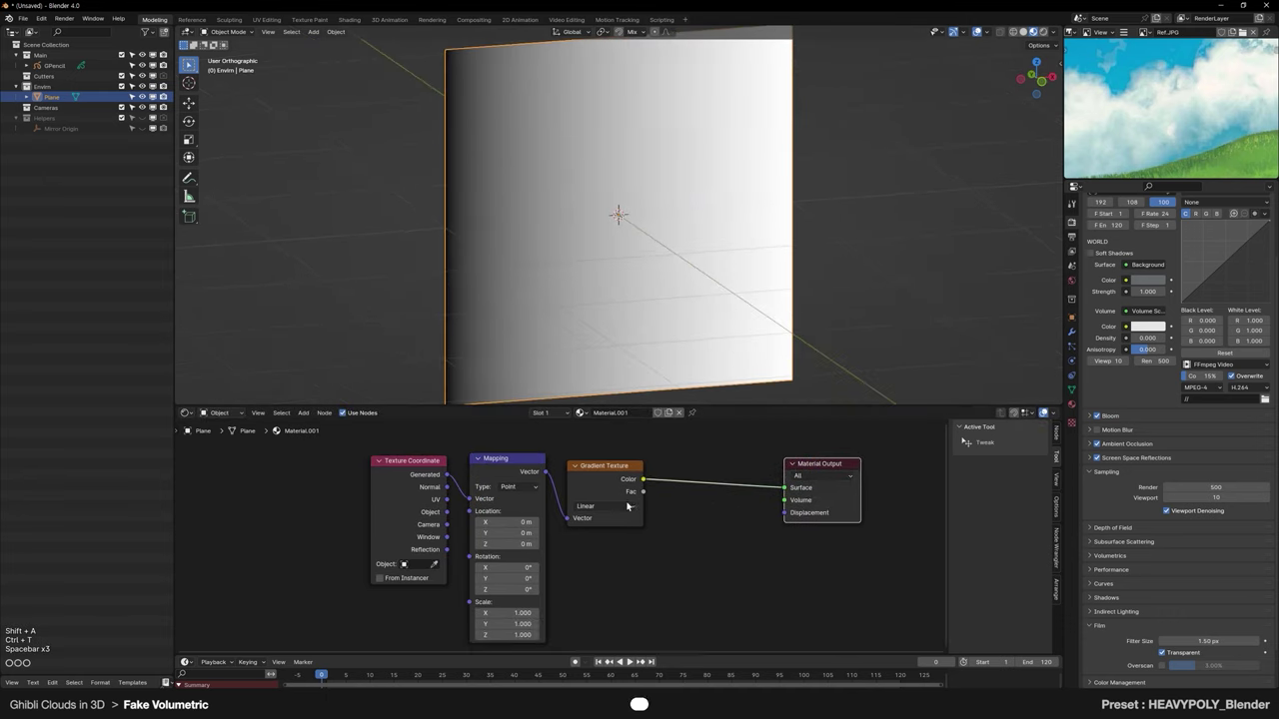
# Step: Set the gradient type to Spherical and drive its mapping with Object coordinates
pyautogui.click(606, 507)
pyautogui.click(604, 582)
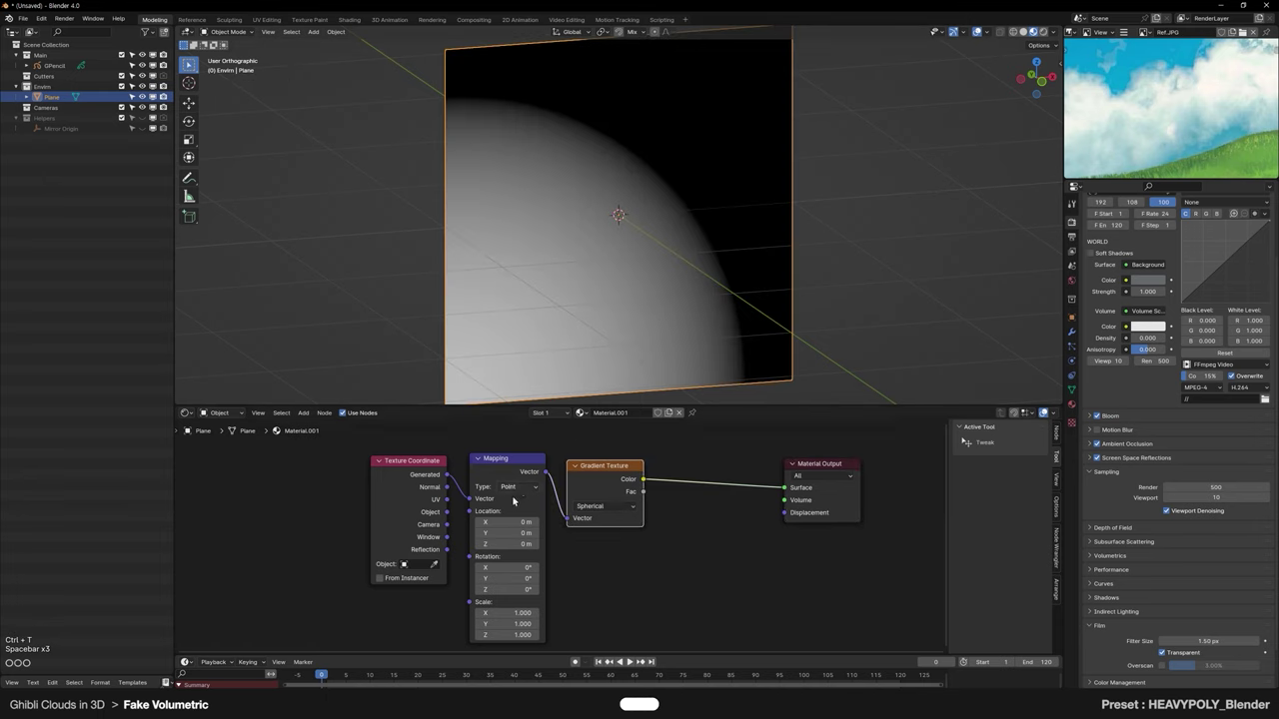
pyautogui.moveTo(445, 513); pyautogui.dragTo(470, 502)
pyautogui.press('space')
pyautogui.click(408, 473)
# Step: Scale the plane up by a factor of 10
pyautogui.moveTo(637, 321); pyautogui.dragTo(716, 320, button='middle')
pyautogui.scroll(-6, 717, 319)
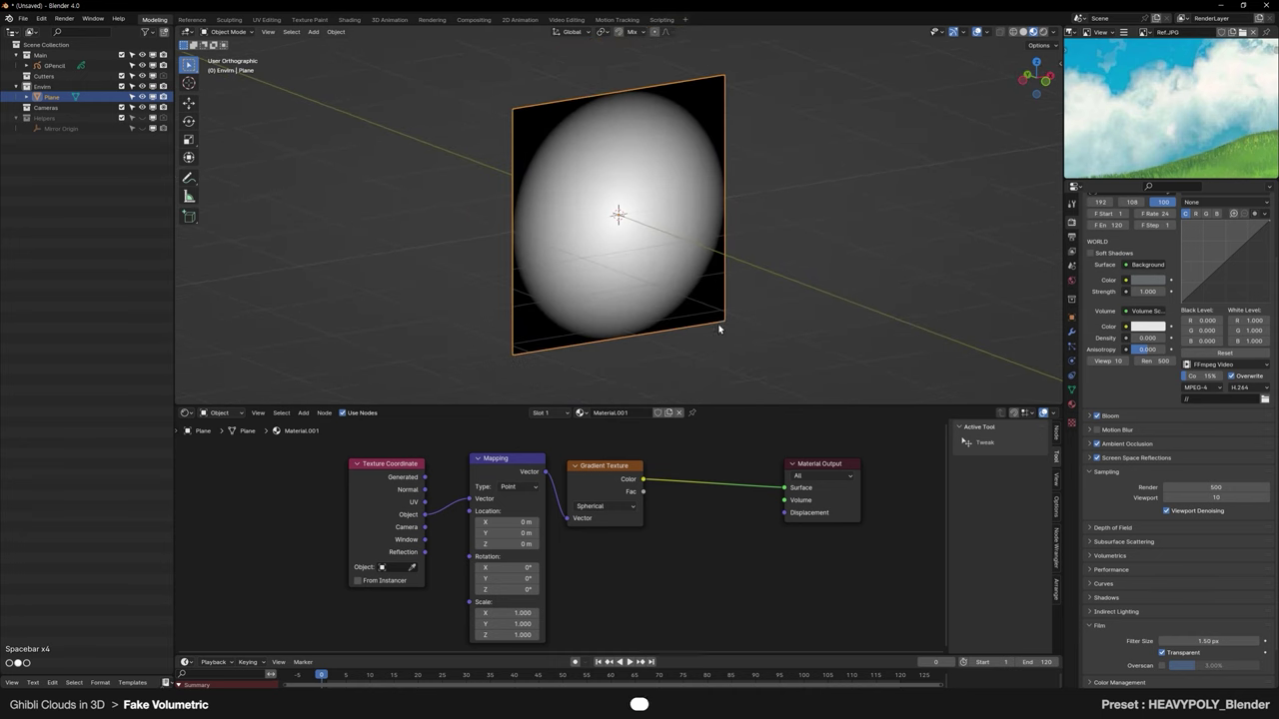
pyautogui.write('s10')
pyautogui.press('Return')
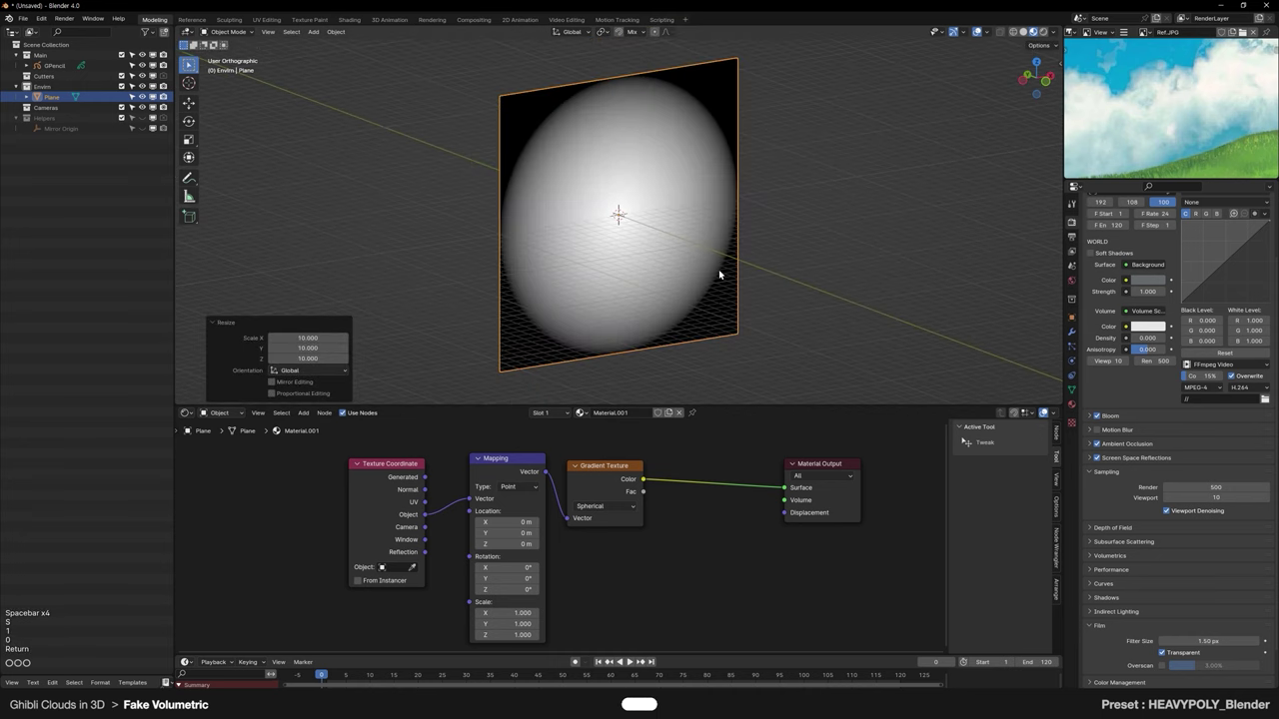
# Step: Add an Array modifier to the plane
pyautogui.click(1071, 334)
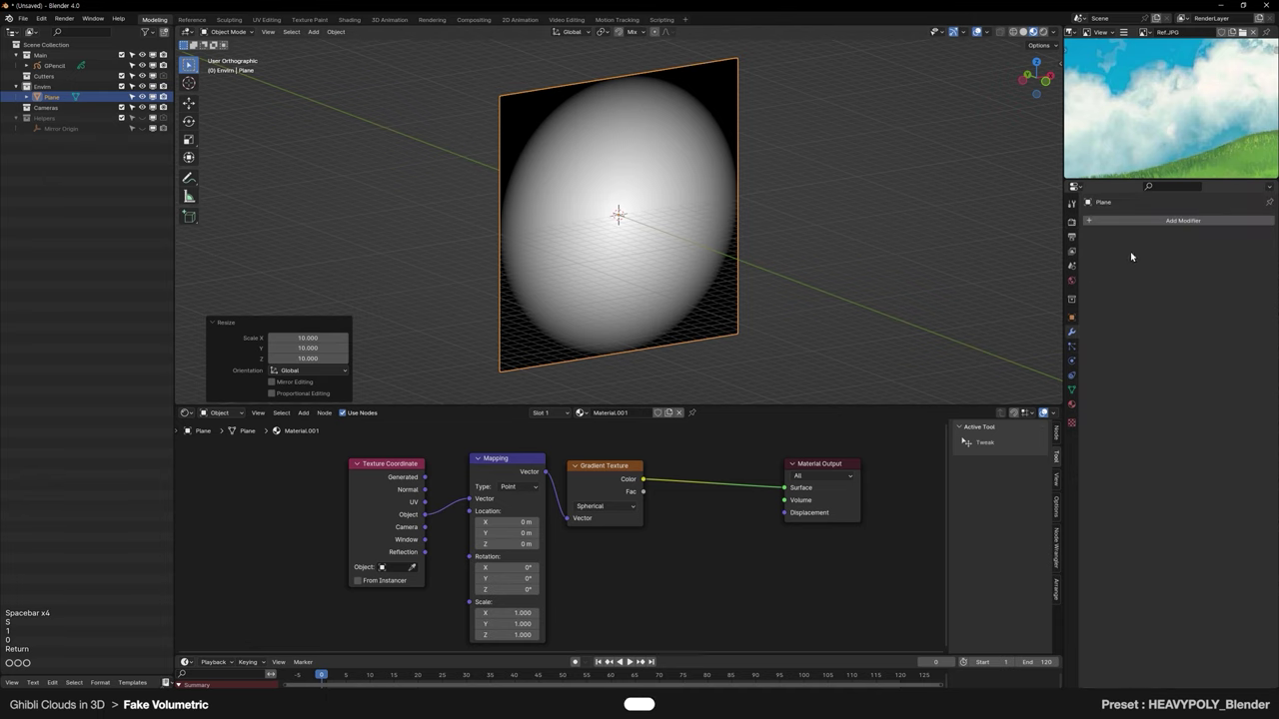
pyautogui.click(1141, 221)
pyautogui.moveTo(1107, 259)
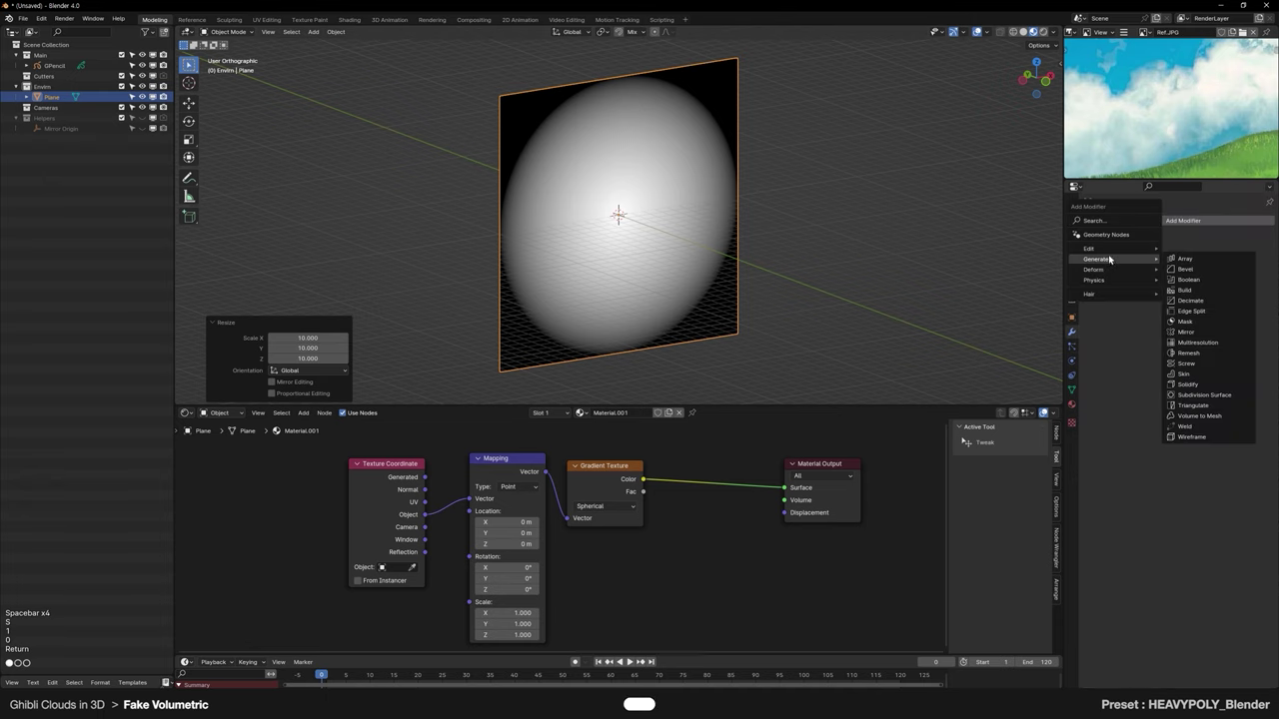
pyautogui.click(1174, 259)
pyautogui.scroll(-2, 863, 252)
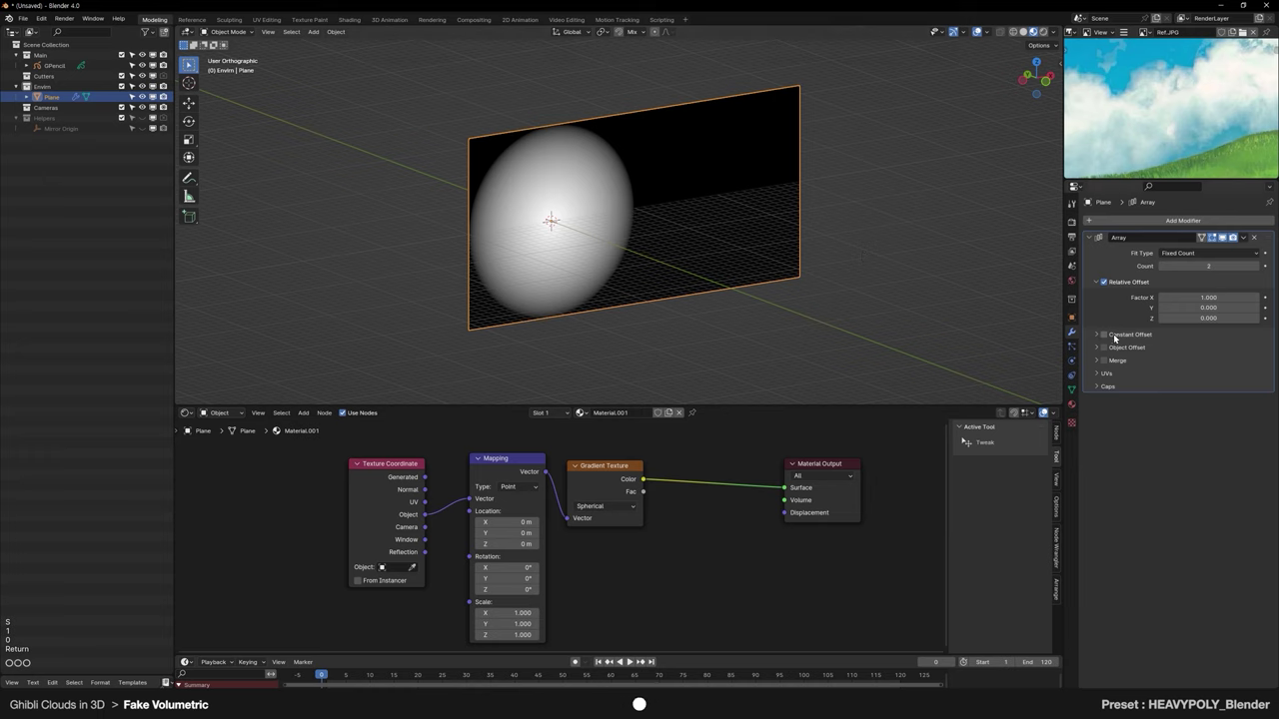
# Step: Switch the array from relative to constant offset and set its X distance to 0 m
pyautogui.click(1103, 282)
pyautogui.click(1103, 334)
pyautogui.click(1097, 334)
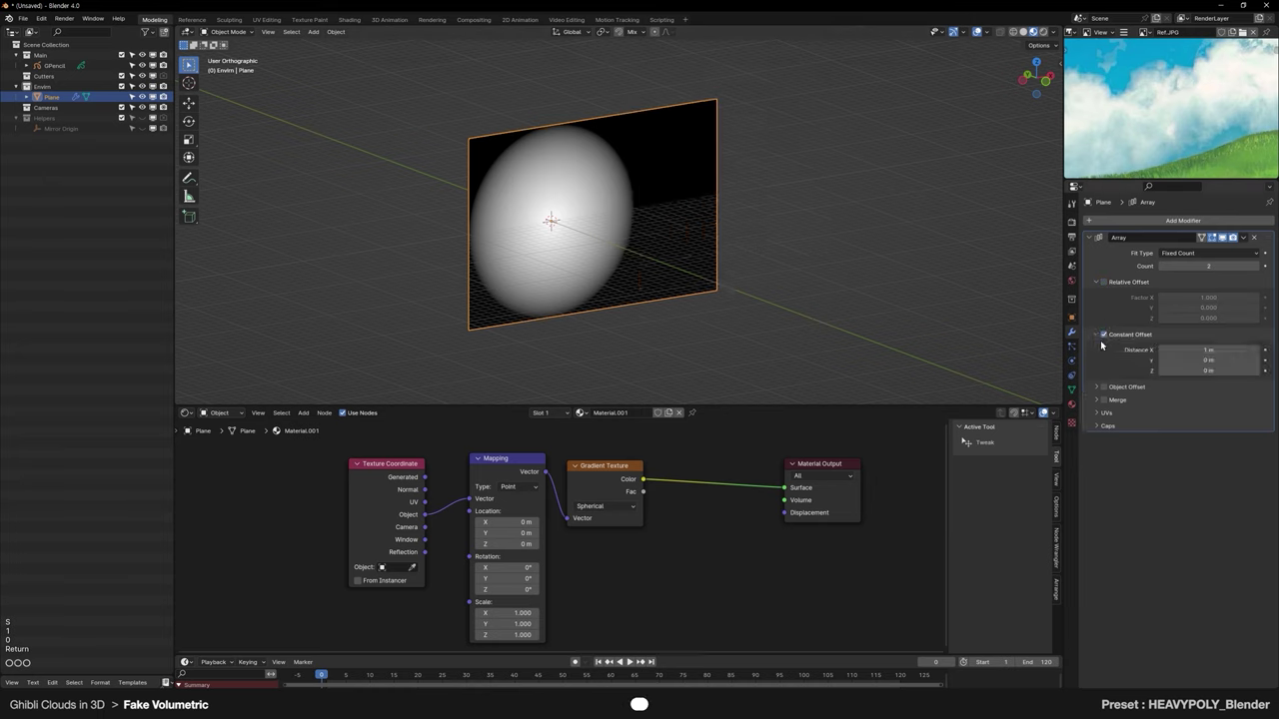
pyautogui.click(1209, 349)
pyautogui.write('0')
pyautogui.press('Return')
# Step: Set the array count to 10 and the constant offset's Z distance to 0.15 m
pyautogui.moveTo(1197, 369)
pyautogui.mouseDown()
pyautogui.moveTo(1239, 369)
pyautogui.moveTo(911, 312)
pyautogui.moveTo(1209, 370)
pyautogui.mouseUp()
pyautogui.click(1209, 266)
pyautogui.write('10')
pyautogui.press('Return')
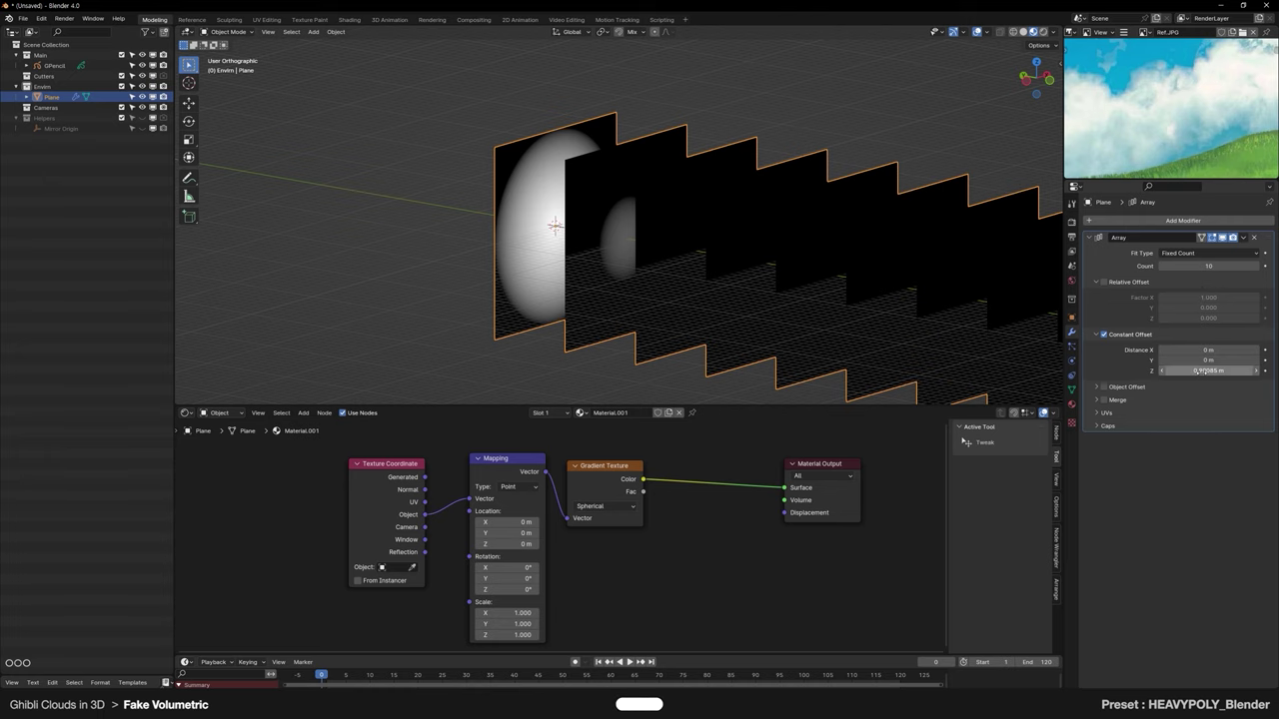
pyautogui.moveTo(1209, 371); pyautogui.dragTo(1129, 370)
pyautogui.moveTo(950, 334); pyautogui.dragTo(884, 298, button='middle')
pyautogui.write('0.15')
pyautogui.press('Return')
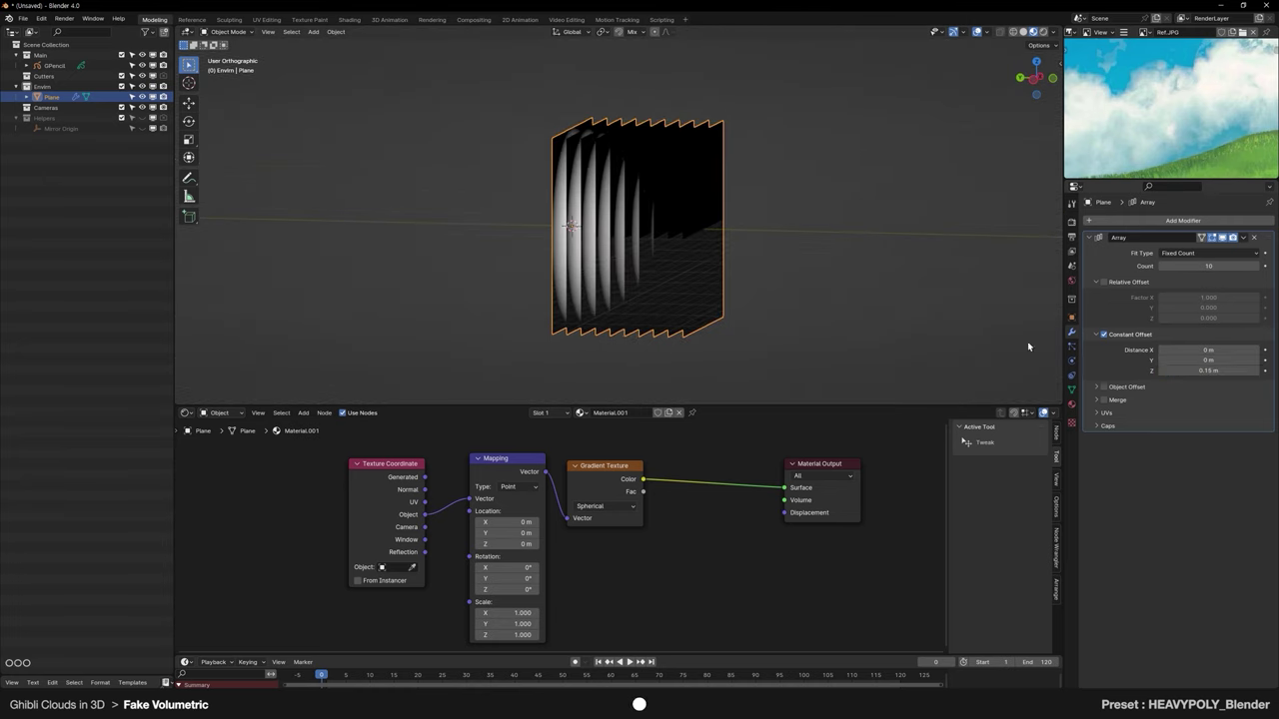
# Step: Apply the Array modifier and centre the object's origin on the stacked planes' geometry
pyautogui.moveTo(996, 345); pyautogui.dragTo(877, 248, button='middle')
pyautogui.hotkey('ctrl', 'a')
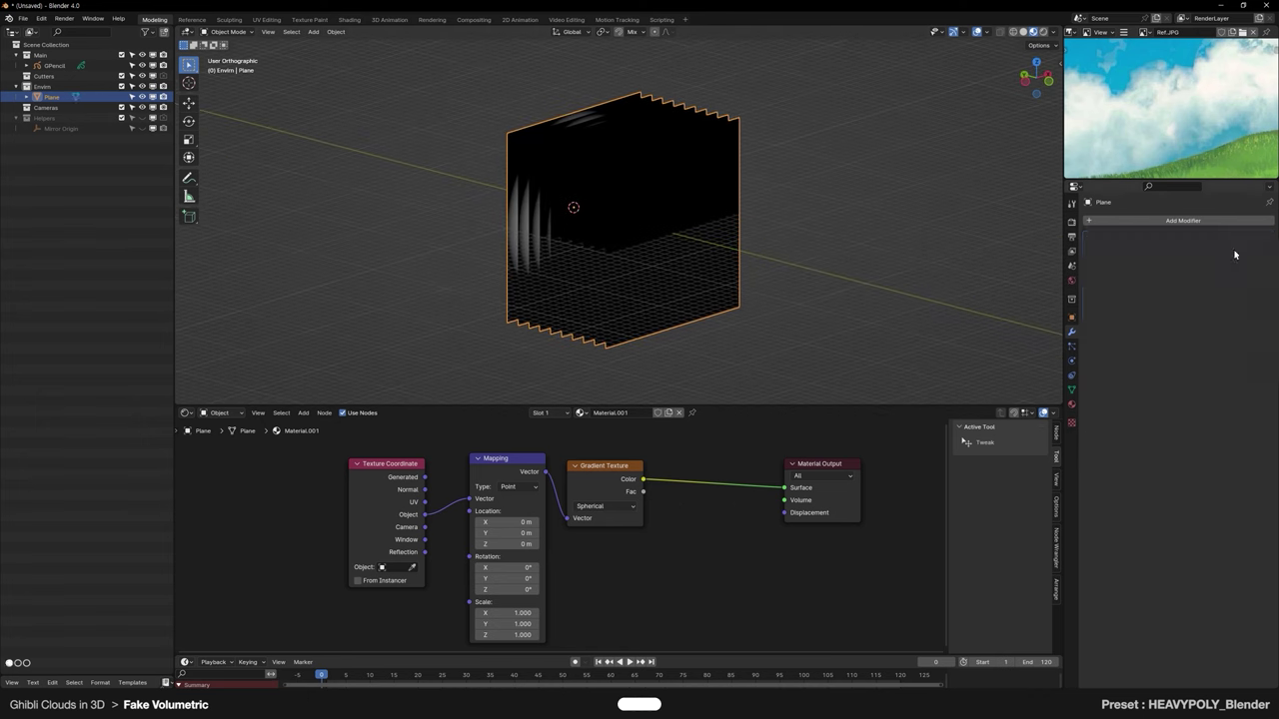
pyautogui.press('Tab')
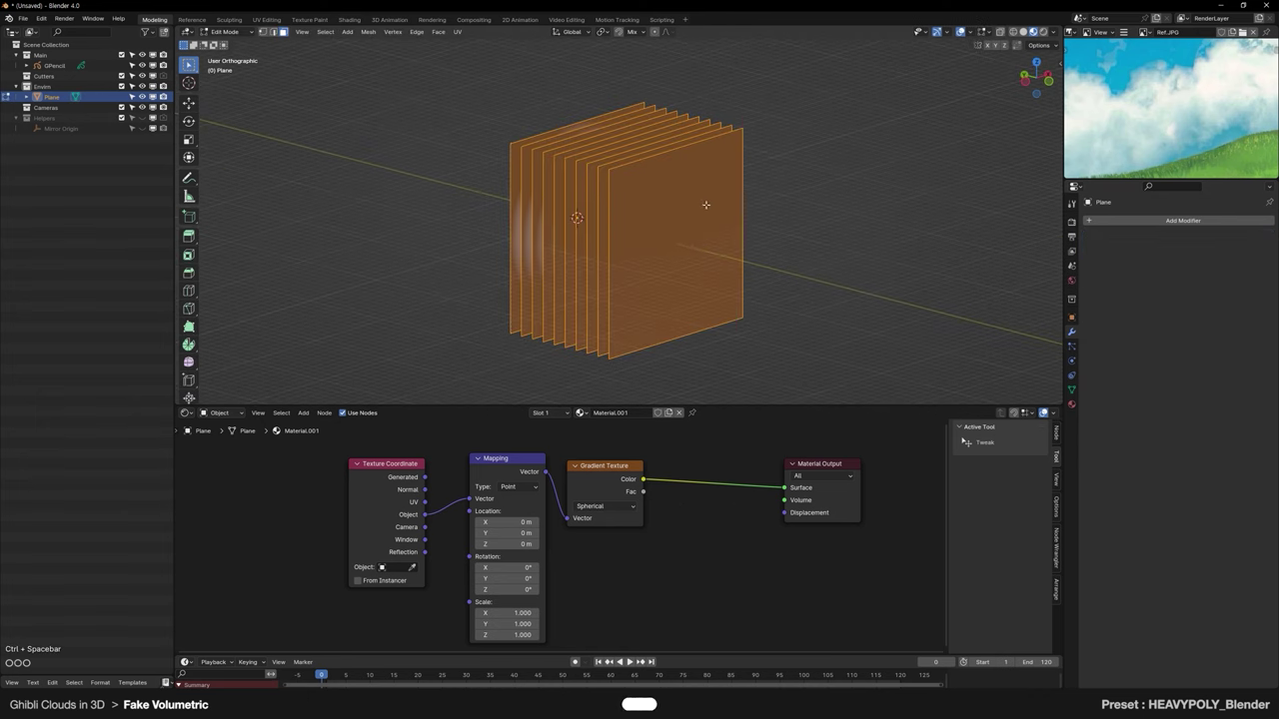
pyautogui.hotkey('ctrl', 'space')
pyautogui.moveTo(700, 213)
pyautogui.mouseDown(button='middle')
pyautogui.moveTo(760, 236)
pyautogui.moveTo(701, 227)
pyautogui.moveTo(719, 225)
pyautogui.moveTo(693, 211)
pyautogui.mouseUp(button='middle')
pyautogui.scroll(-2, 694, 211)
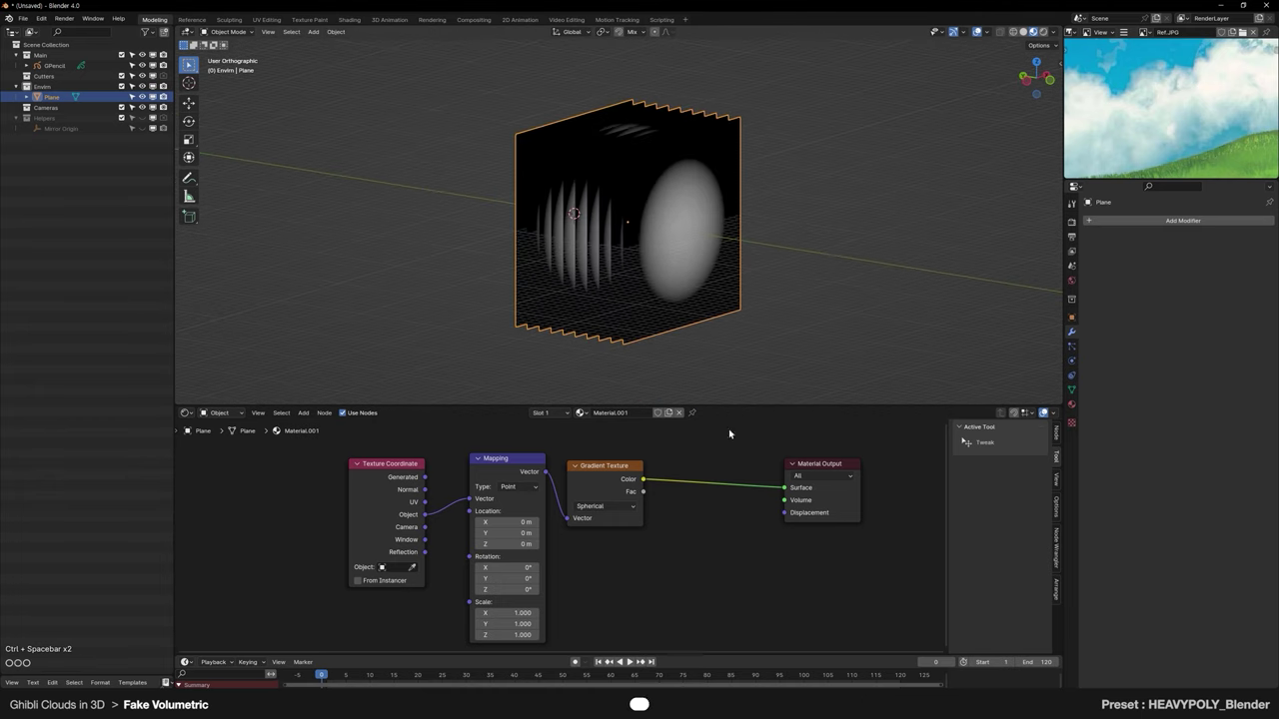
# Step: Move the Material Output node farther from the Gradient Texture to make room for shader nodes
pyautogui.moveTo(712, 452); pyautogui.dragTo(664, 481, button='middle')
pyautogui.scroll(-5, 663, 481)
pyautogui.click(691, 508)
pyautogui.press('space')
pyautogui.click(821, 511)
pyautogui.scroll(4, 697, 482)
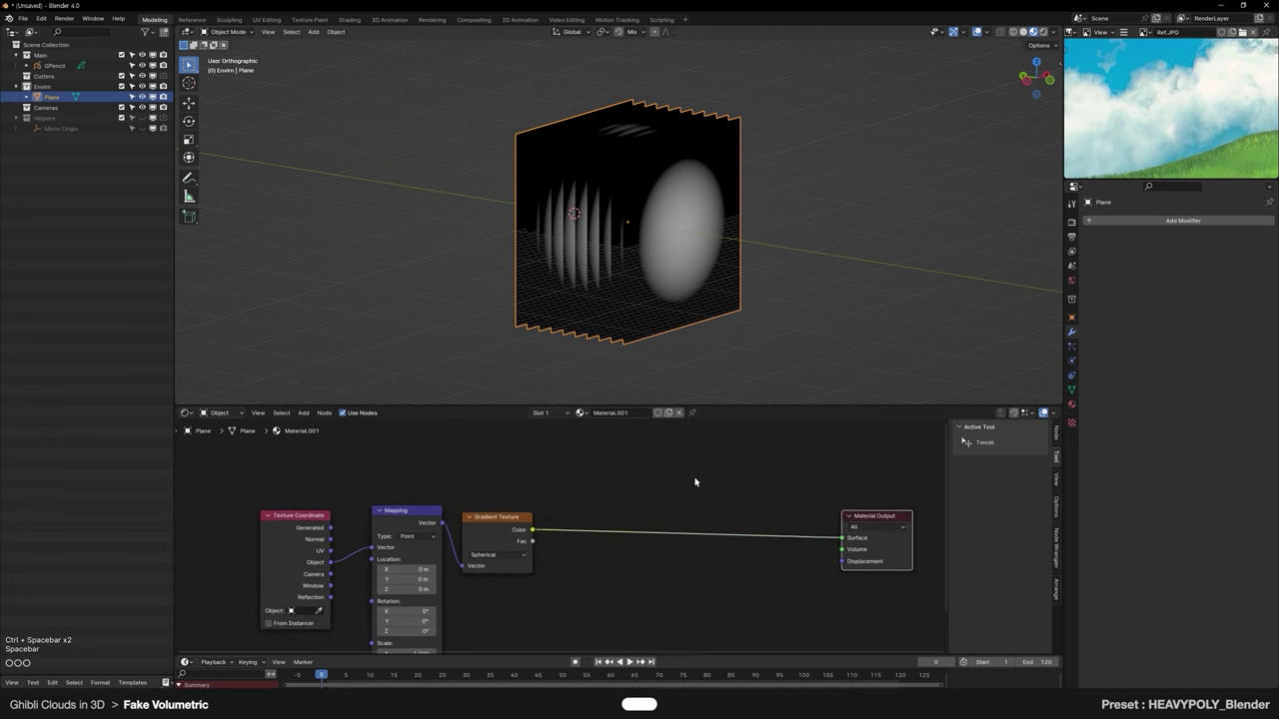
# Step: Add a Mix Shader node and place it just before the Material Output, below the existing link
pyautogui.click(731, 478)
pyautogui.hotkey('shift', 'a')
pyautogui.write('mix')
pyautogui.press('Down')
pyautogui.press('Down')
pyautogui.press('Return')
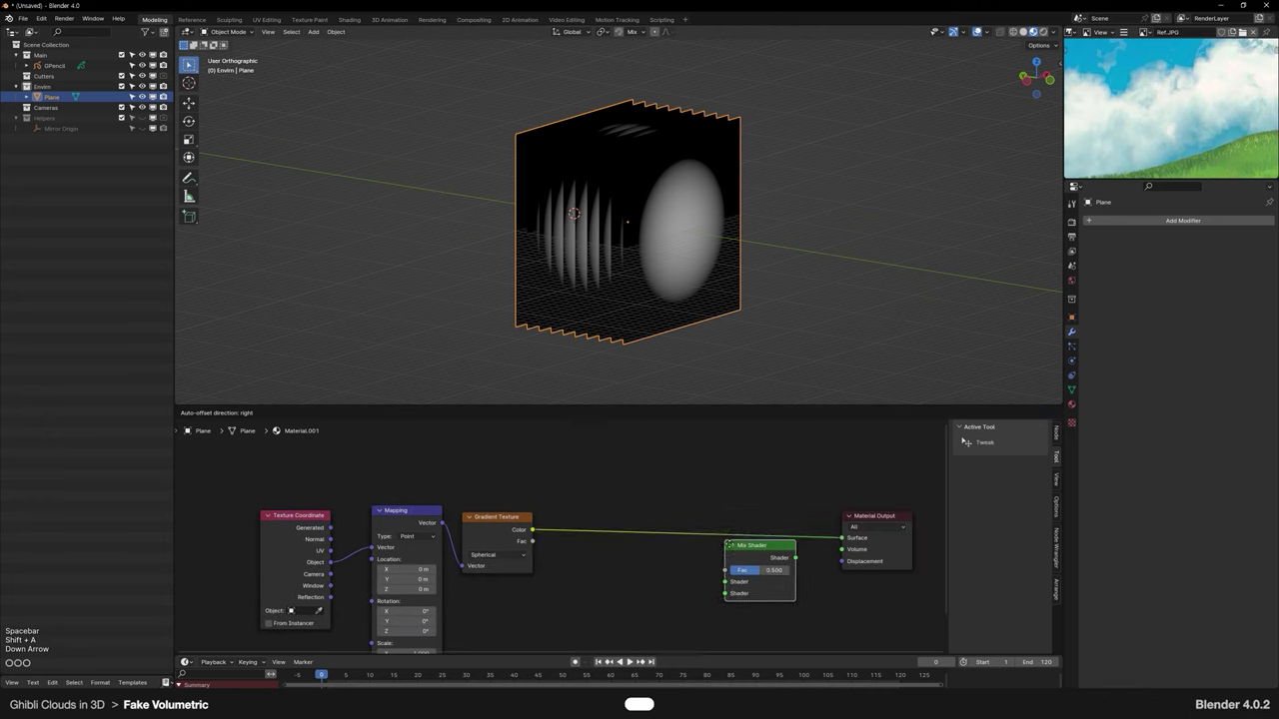
pyautogui.click(740, 548)
# Step: Add a Transparent BSDF node between the Gradient Texture and the Mix Shader
pyautogui.moveTo(745, 558); pyautogui.dragTo(639, 531, button='middle')
pyautogui.scroll(3, 655, 507)
pyautogui.scroll(4, 652, 510)
pyautogui.hotkey('shift', 'a')
pyautogui.click(633, 527)
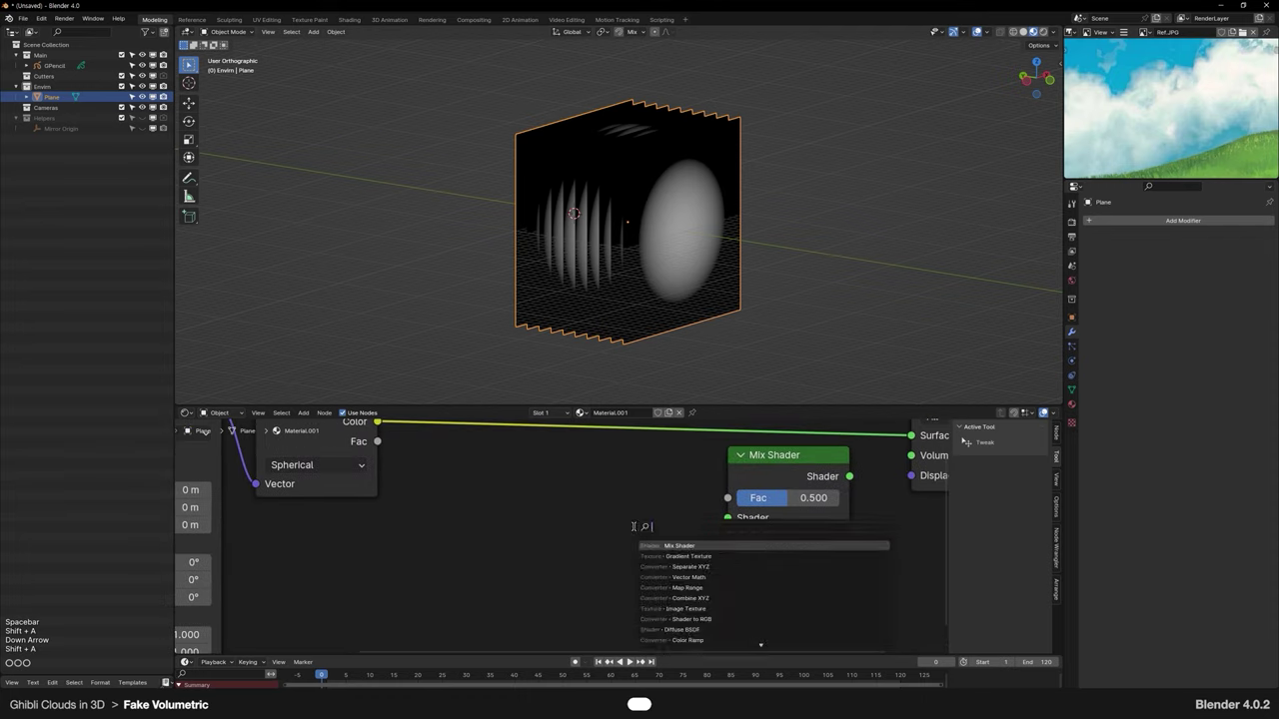
pyautogui.write('tra')
pyautogui.press('Down')
pyautogui.press('Return')
pyautogui.click(543, 450)
# Step: Add an Emission node directly below the Transparent BSDF
pyautogui.click(629, 560)
pyautogui.hotkey('shift', 'a')
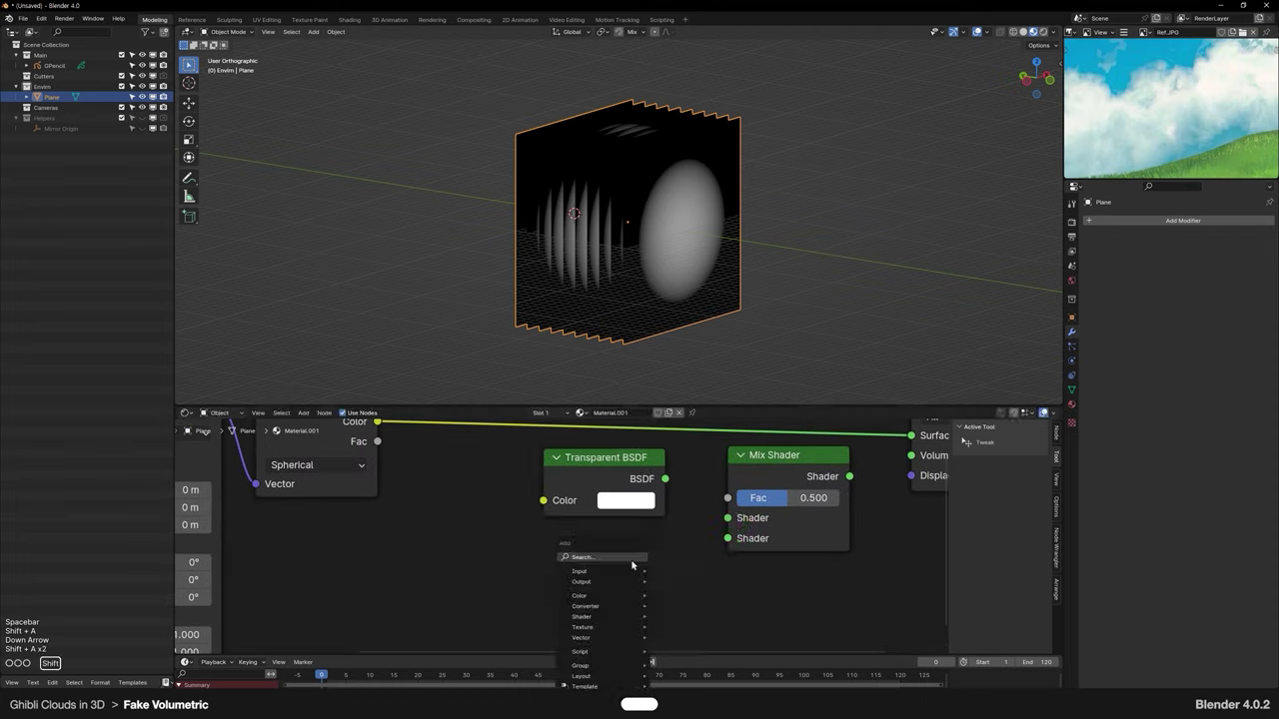
pyautogui.write('emi')
pyautogui.press('Return')
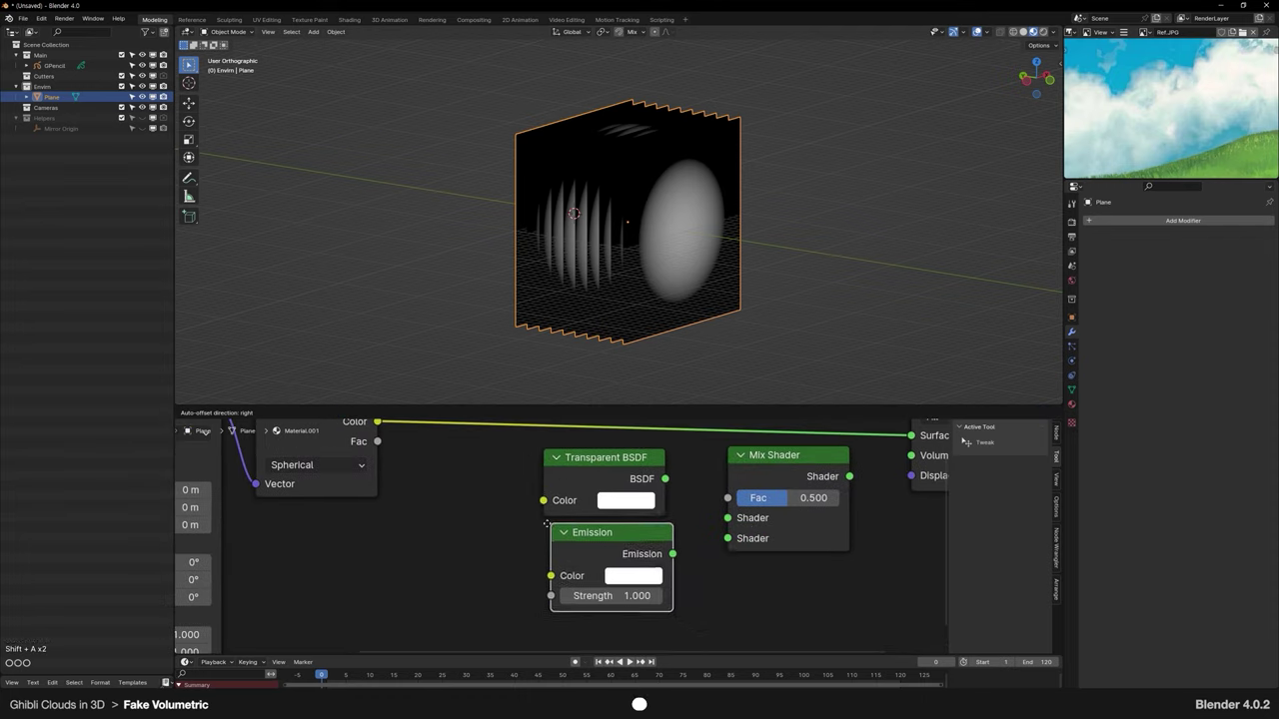
pyautogui.click(544, 523)
pyautogui.click(686, 571)
# Step: Connect the Transparent BSDF to the Mix Shader's first shader input and the Emission to its second
pyautogui.moveTo(686, 570); pyautogui.dragTo(648, 589, button='middle')
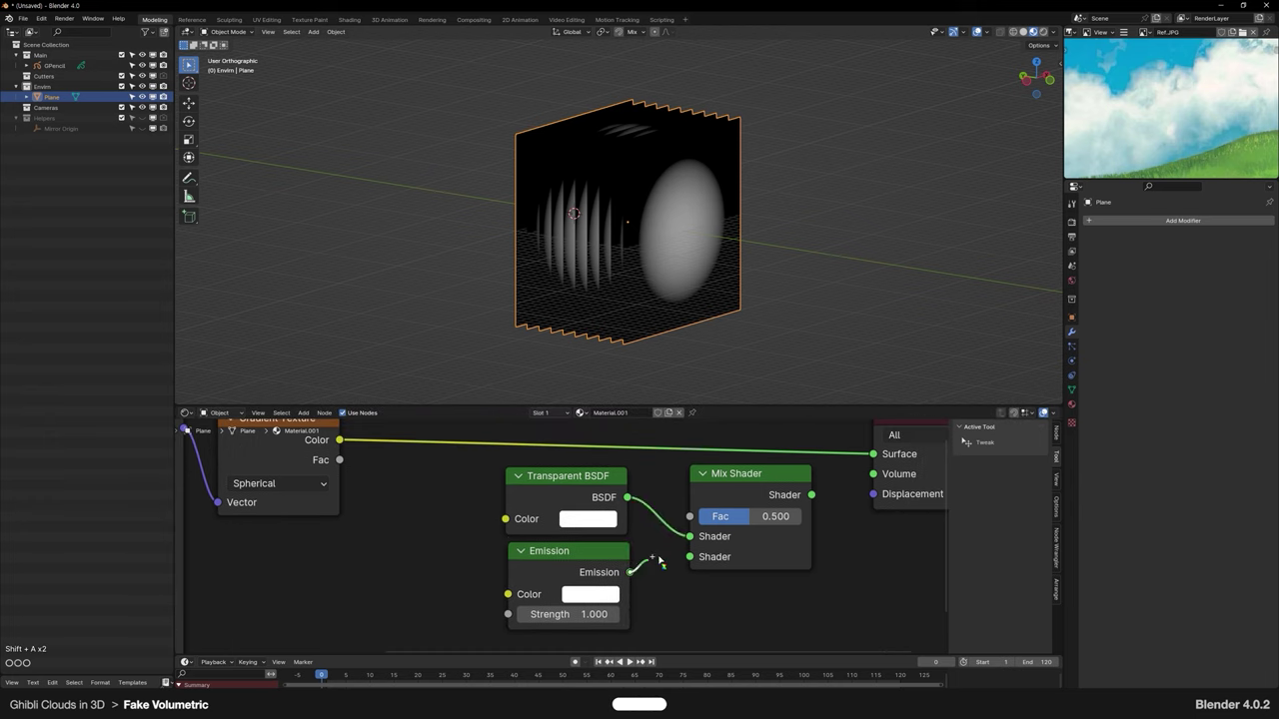
pyautogui.moveTo(663, 562); pyautogui.dragTo(689, 556)
pyautogui.moveTo(642, 521); pyautogui.dragTo(649, 552, button='middle')
# Step: Connect the Gradient Texture's Color to the Mix Shader's Fac and the Mix Shader's output to the Material Output's Surface
pyautogui.moveTo(446, 480); pyautogui.dragTo(696, 547)
pyautogui.moveTo(697, 548); pyautogui.dragTo(619, 545, button='middle')
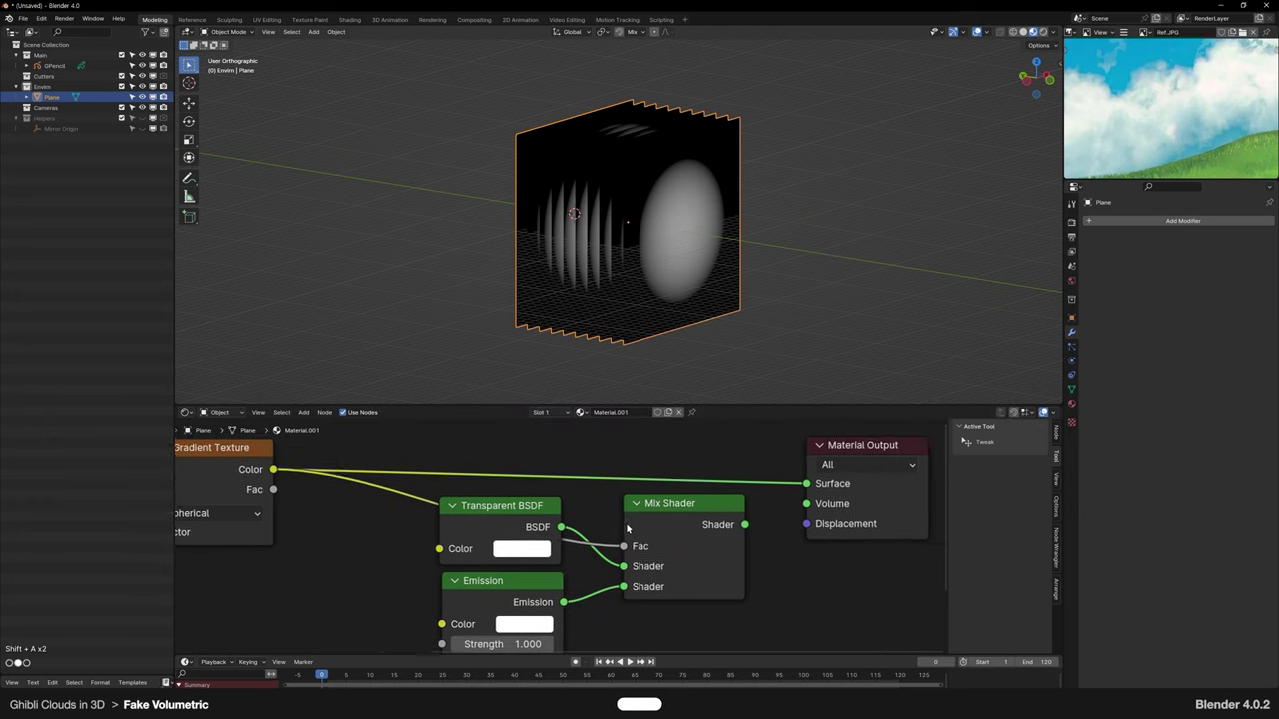
pyautogui.moveTo(740, 524); pyautogui.dragTo(801, 482)
pyautogui.scroll(-2, 690, 555)
pyautogui.moveTo(671, 566); pyautogui.dragTo(701, 555, button='middle')
pyautogui.moveTo(725, 308)
pyautogui.mouseDown(button='middle')
pyautogui.moveTo(802, 307)
pyautogui.moveTo(716, 309)
pyautogui.mouseUp(button='middle')
pyautogui.scroll(1, 764, 342)
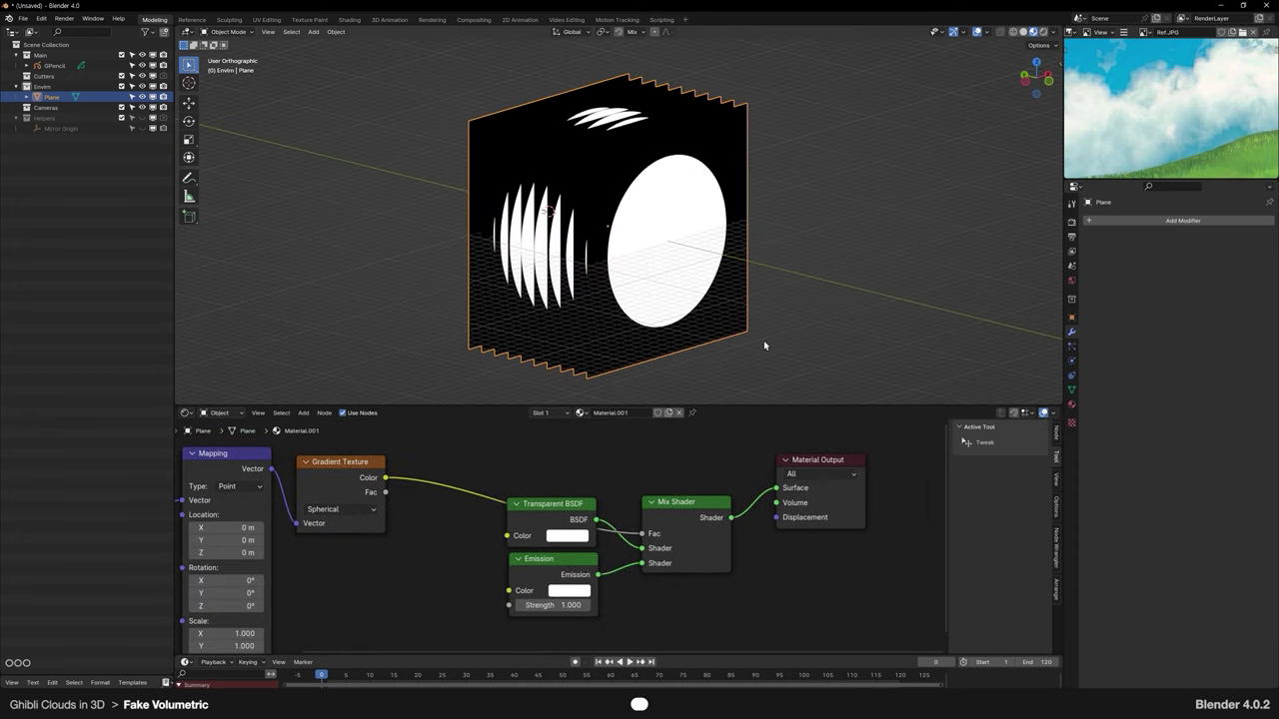
# Step: Set both the material's Blend Mode and Shadow Mode to Alpha Hashed
pyautogui.click(1072, 405)
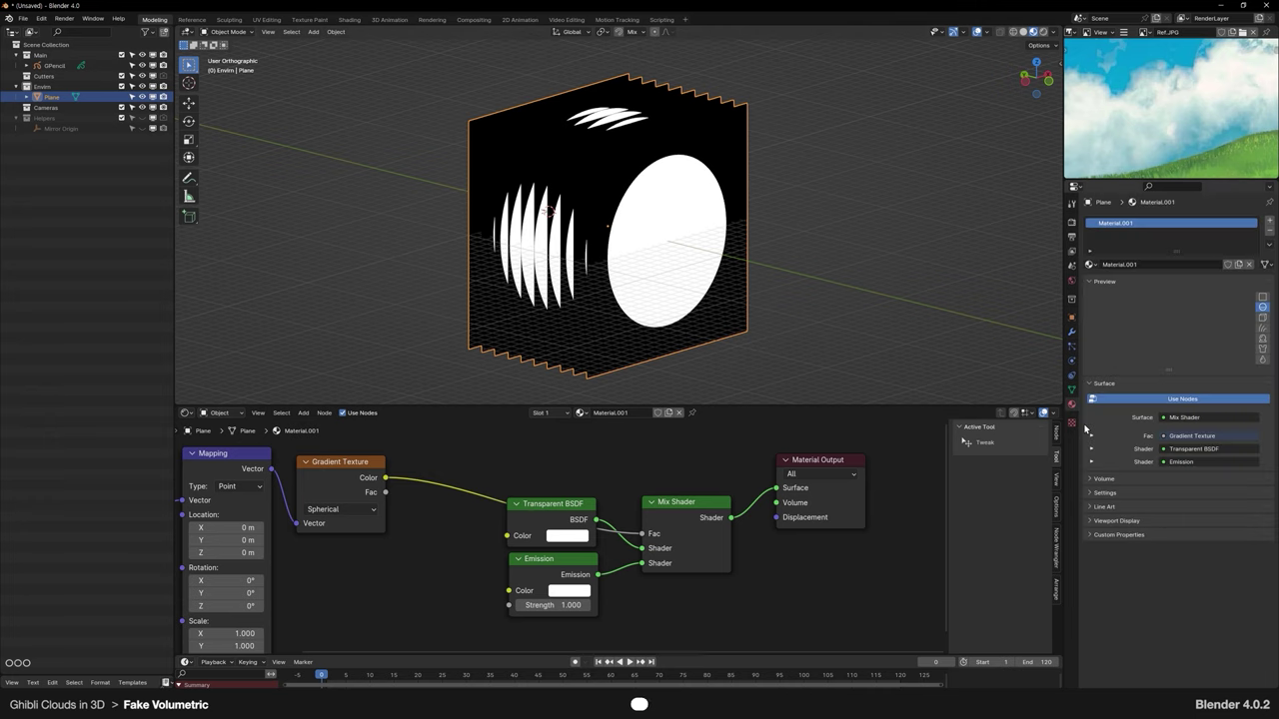
pyautogui.click(1103, 494)
pyautogui.click(1179, 522)
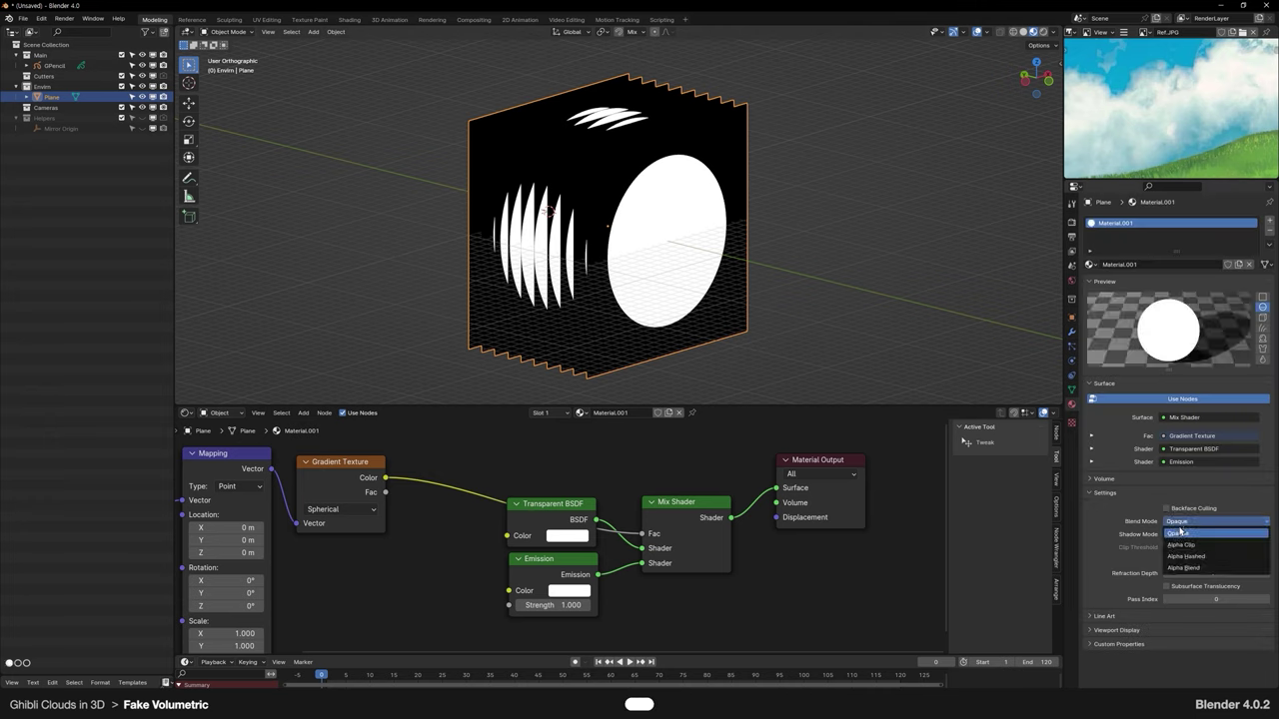
pyautogui.click(1184, 556)
pyautogui.click(1215, 535)
pyautogui.click(1189, 579)
pyautogui.moveTo(749, 300); pyautogui.dragTo(774, 307, button='middle')
pyautogui.scroll(-3, 1145, 135)
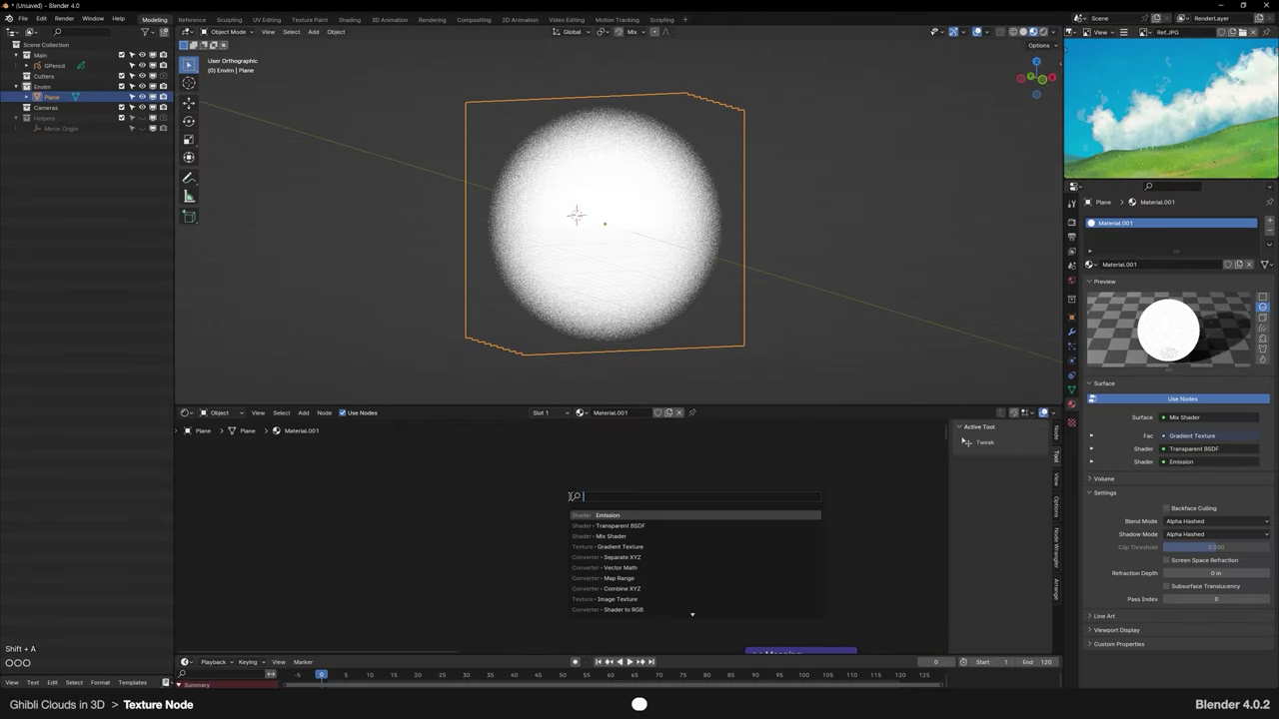
# Step: Add a Musgrave Texture above the existing nodes and give it linked Mapping and Texture Coordinate nodes
pyautogui.write('mus')
pyautogui.press('Return')
pyautogui.click(502, 449)
pyautogui.scroll(-5, 504, 449)
pyautogui.moveTo(524, 450); pyautogui.dragTo(593, 472, button='middle')
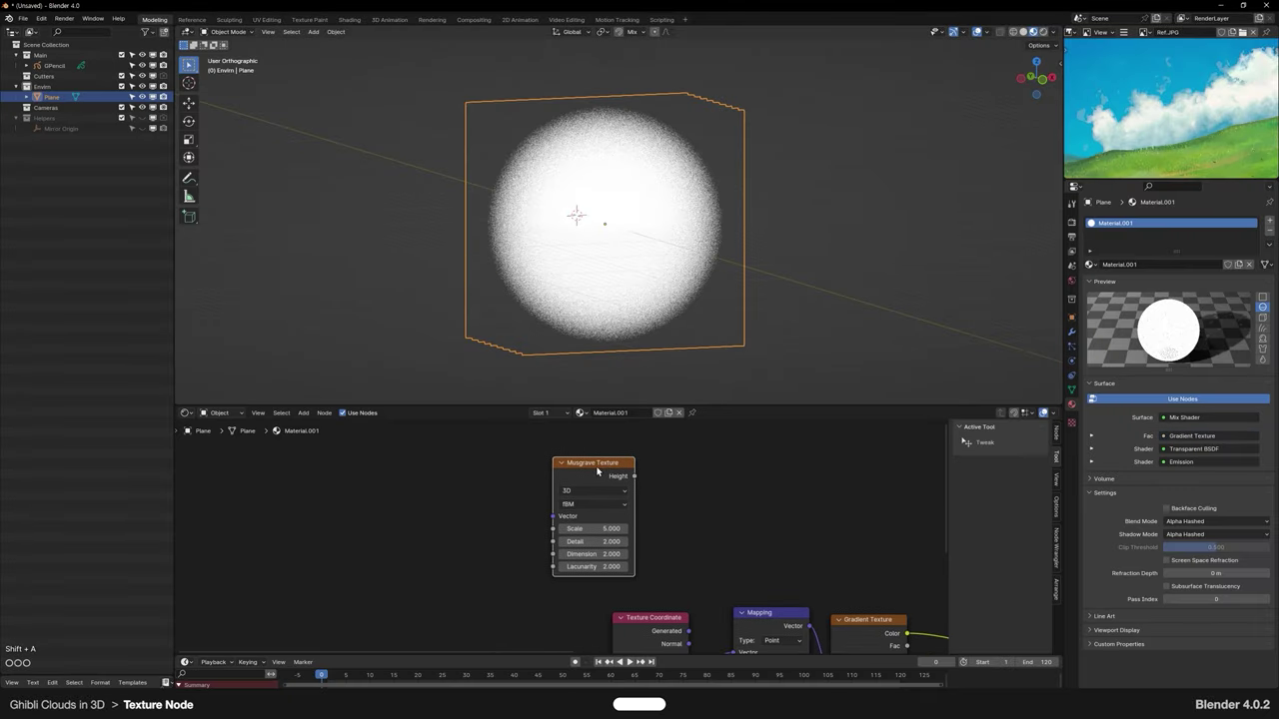
pyautogui.hotkey('ctrl', 't')
pyautogui.scroll(-2, 577, 509)
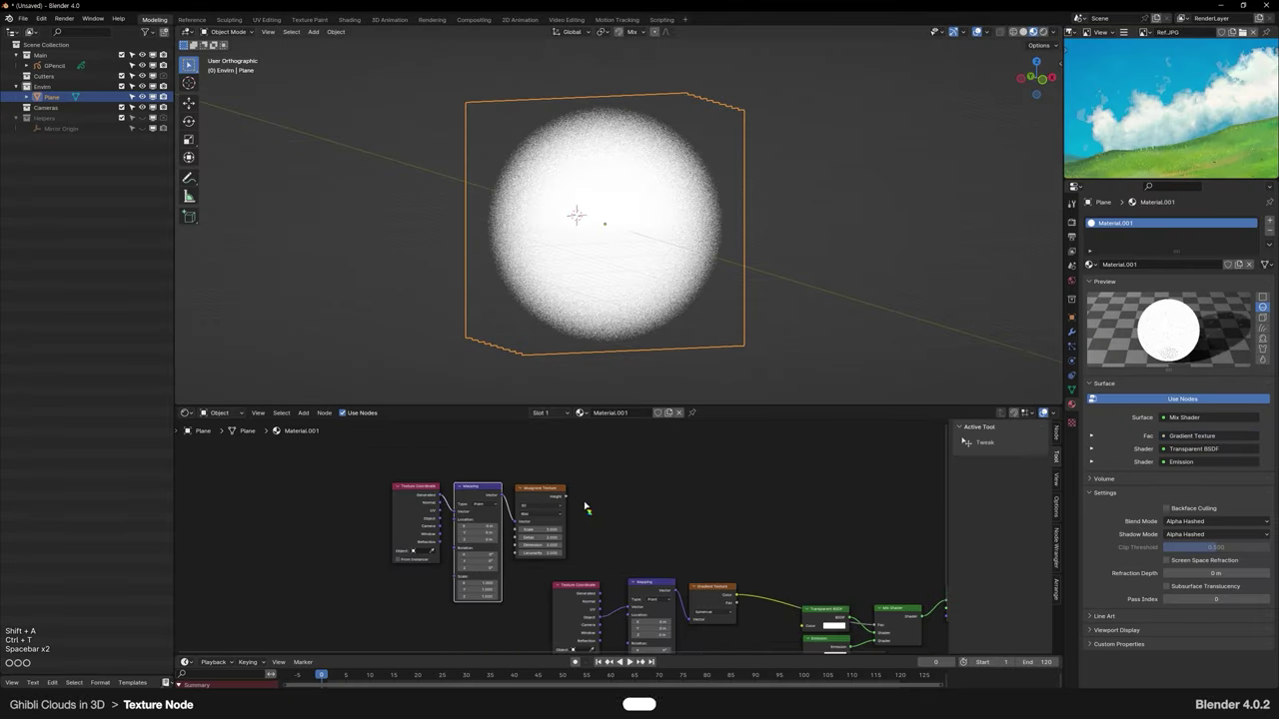
# Step: Preview the Musgrave Texture on the stacked planes by sending it straight to the Material Output
pyautogui.keyDown('ctrl'); pyautogui.keyDown('shift'); pyautogui.click(543, 508); pyautogui.keyUp('shift'); pyautogui.keyUp('ctrl')
pyautogui.scroll(1, 574, 489)
pyautogui.scroll(1, 665, 337)
pyautogui.moveTo(665, 336); pyautogui.dragTo(693, 320, button='middle')
pyautogui.scroll(-3, 664, 491)
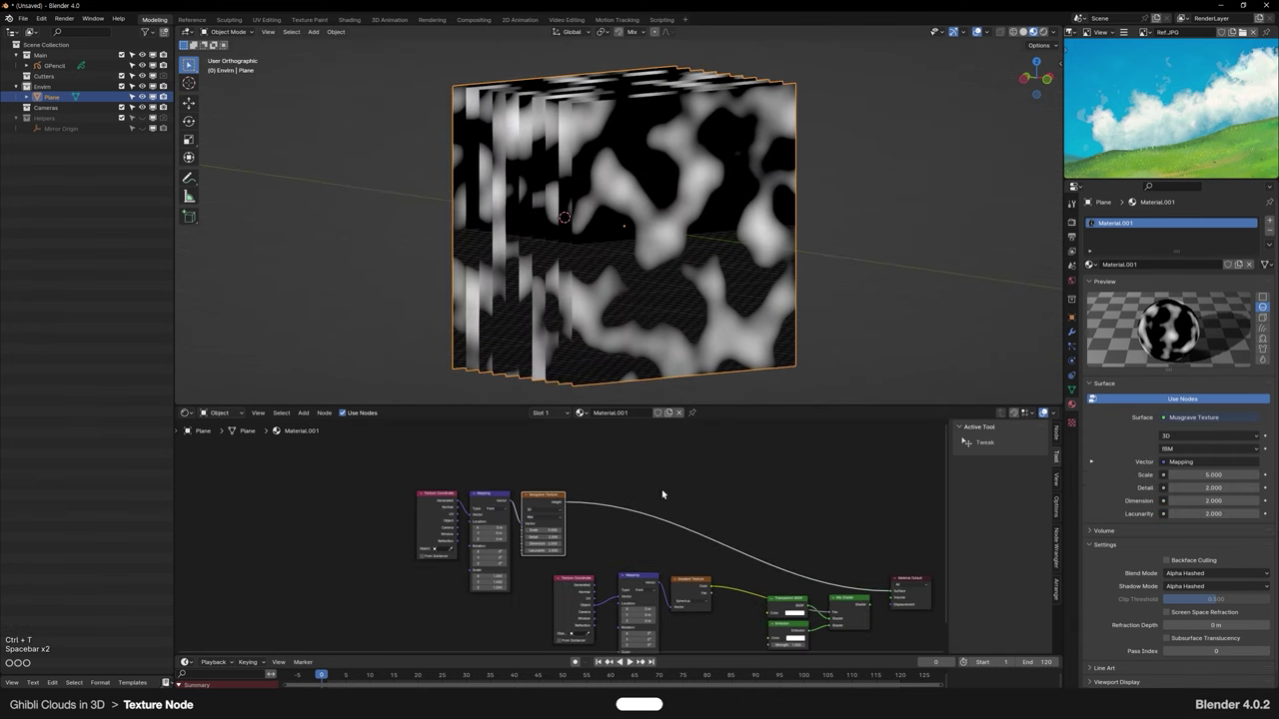
# Step: Preview the Gradient Texture through the Material Output and undo that connection
pyautogui.moveTo(660, 521); pyautogui.dragTo(666, 486, button='middle')
pyautogui.keyDown('ctrl'); pyautogui.keyDown('shift'); pyautogui.click(697, 553); pyautogui.keyUp('shift'); pyautogui.keyUp('ctrl')
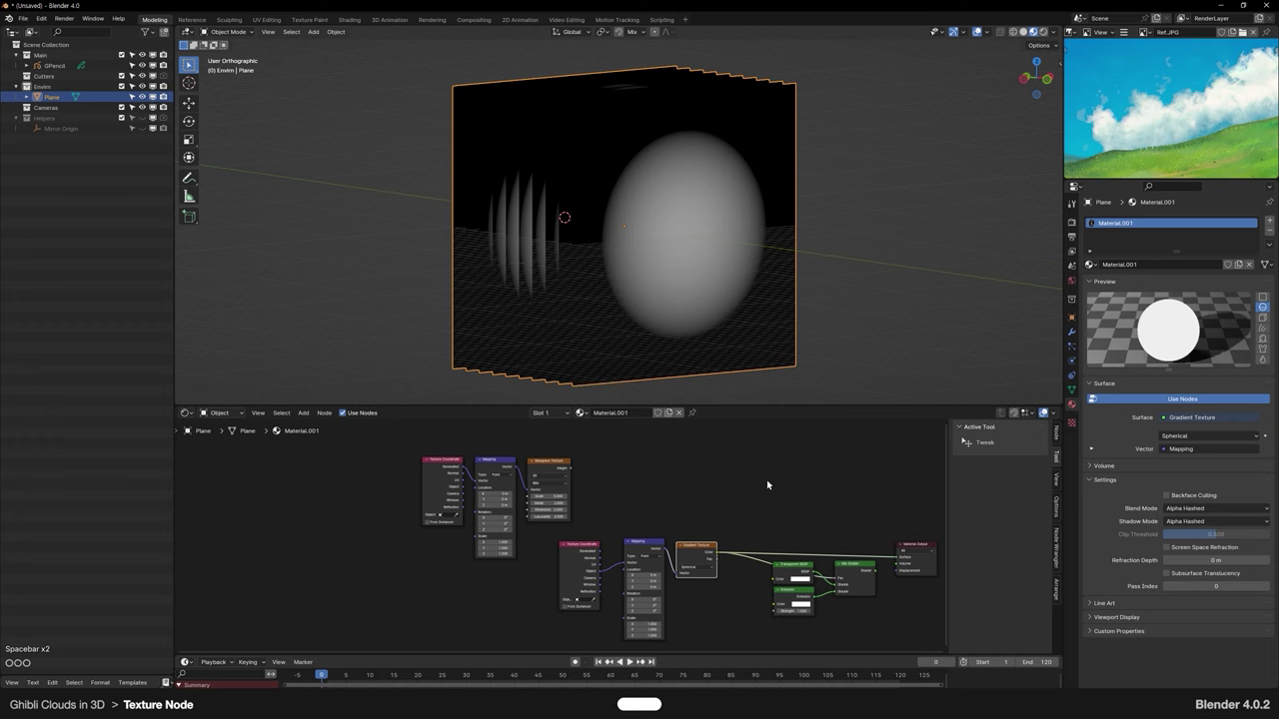
pyautogui.hotkey('ctrl', 'z')
# Step: Duplicate the Texture Coordinate, Mapping and Gradient Texture chain and place the copy beside the original
pyautogui.moveTo(559, 537); pyautogui.dragTo(705, 602)
pyautogui.moveTo(703, 597); pyautogui.dragTo(707, 559, button='middle')
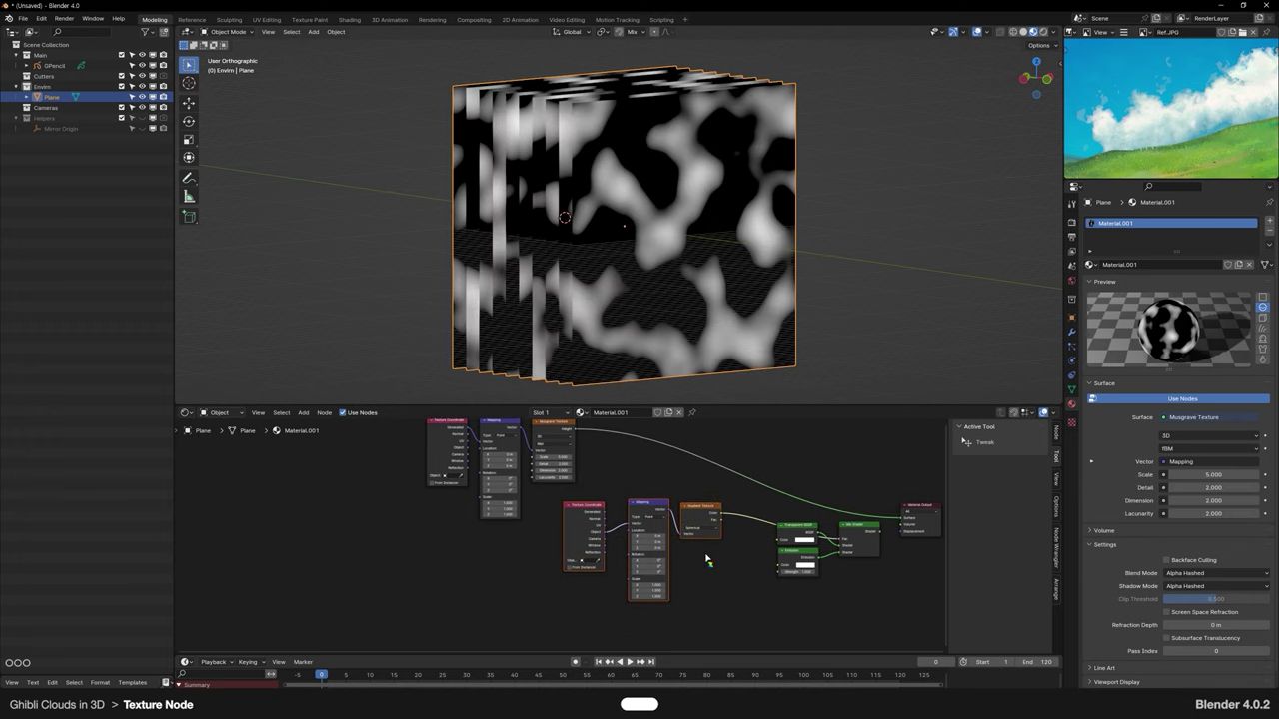
pyautogui.hotkey('ctrl', 'c')
pyautogui.hotkey('ctrl', 'v')
pyautogui.press('space')
pyautogui.click(448, 572)
# Step: Arrange the Musgrave chain directly above the duplicated gradient chain, leaving room for nodes after both
pyautogui.moveTo(393, 445); pyautogui.dragTo(415, 481, button='middle')
pyautogui.moveTo(415, 482); pyautogui.dragTo(558, 504)
pyautogui.press('space')
pyautogui.click(501, 495)
pyautogui.moveTo(379, 479); pyautogui.dragTo(527, 617)
pyautogui.press('space')
pyautogui.click(402, 592)
pyautogui.click(510, 534)
# Step: Add a Mix Color node after the Musgrave Texture and the duplicated Gradient Texture
pyautogui.moveTo(547, 541); pyautogui.dragTo(597, 568, button='middle')
pyautogui.scroll(5, 559, 508)
pyautogui.moveTo(556, 499); pyautogui.dragTo(577, 521, button='middle')
pyautogui.hotkey('shift', 'a')
pyautogui.write('mix')
pyautogui.click(594, 546)
pyautogui.click(567, 511)
# Step: Connect the Musgrave Texture's Height to the Mix node's A input and the duplicated Gradient Texture's Color to B
pyautogui.scroll(6, 572, 532)
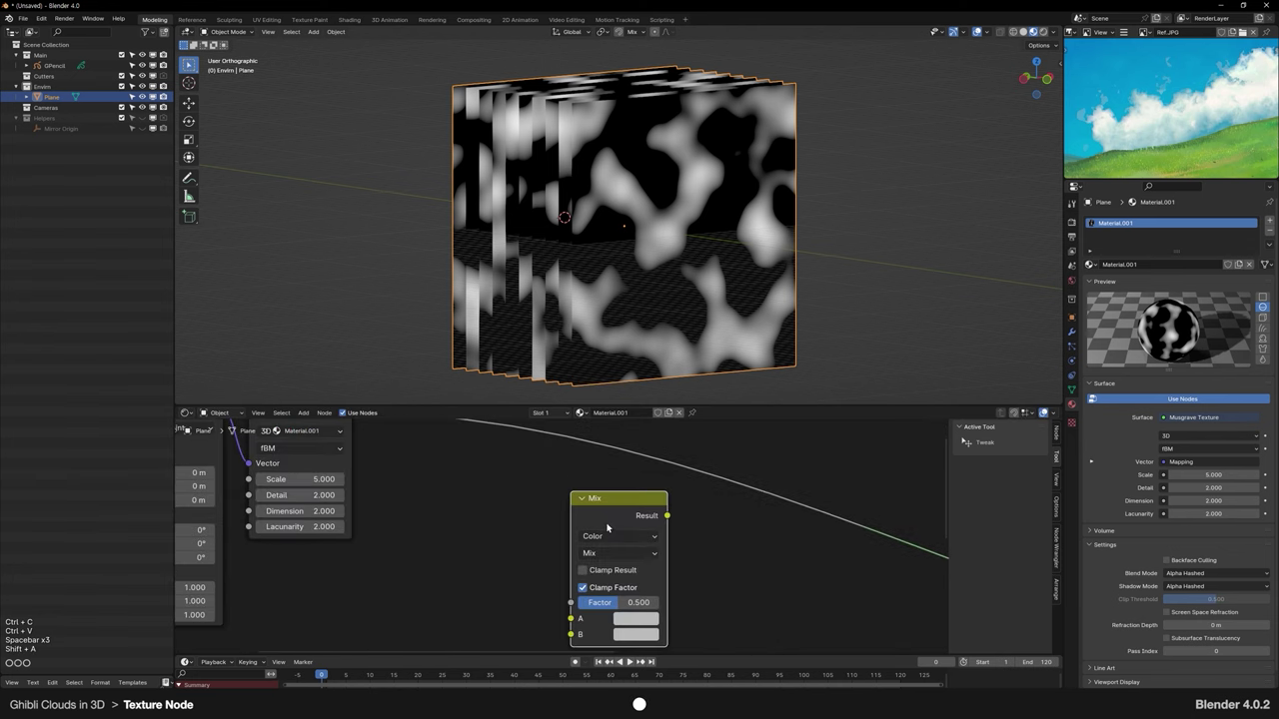
pyautogui.scroll(-3, 610, 526)
pyautogui.moveTo(625, 526); pyautogui.dragTo(662, 524, button='middle')
pyautogui.scroll(-2, 662, 523)
pyautogui.moveTo(489, 441); pyautogui.dragTo(609, 552)
pyautogui.moveTo(498, 593); pyautogui.dragTo(591, 565)
pyautogui.scroll(3, 659, 499)
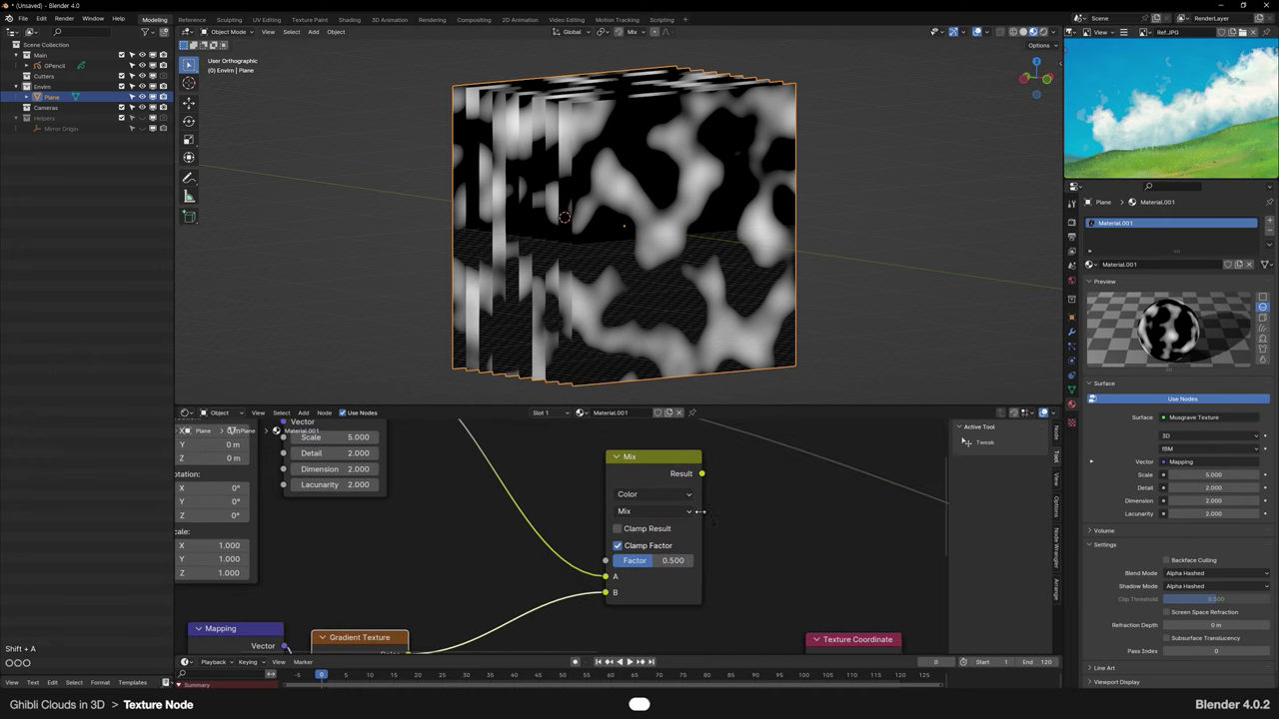
# Step: Preview the Mix node on the planes and set its blending mode to Linear Light with a factor of 1.000
pyautogui.click(690, 510)
pyautogui.keyDown('ctrl'); pyautogui.keyDown('shift'); pyautogui.click(636, 469); pyautogui.keyUp('shift'); pyautogui.keyUp('ctrl')
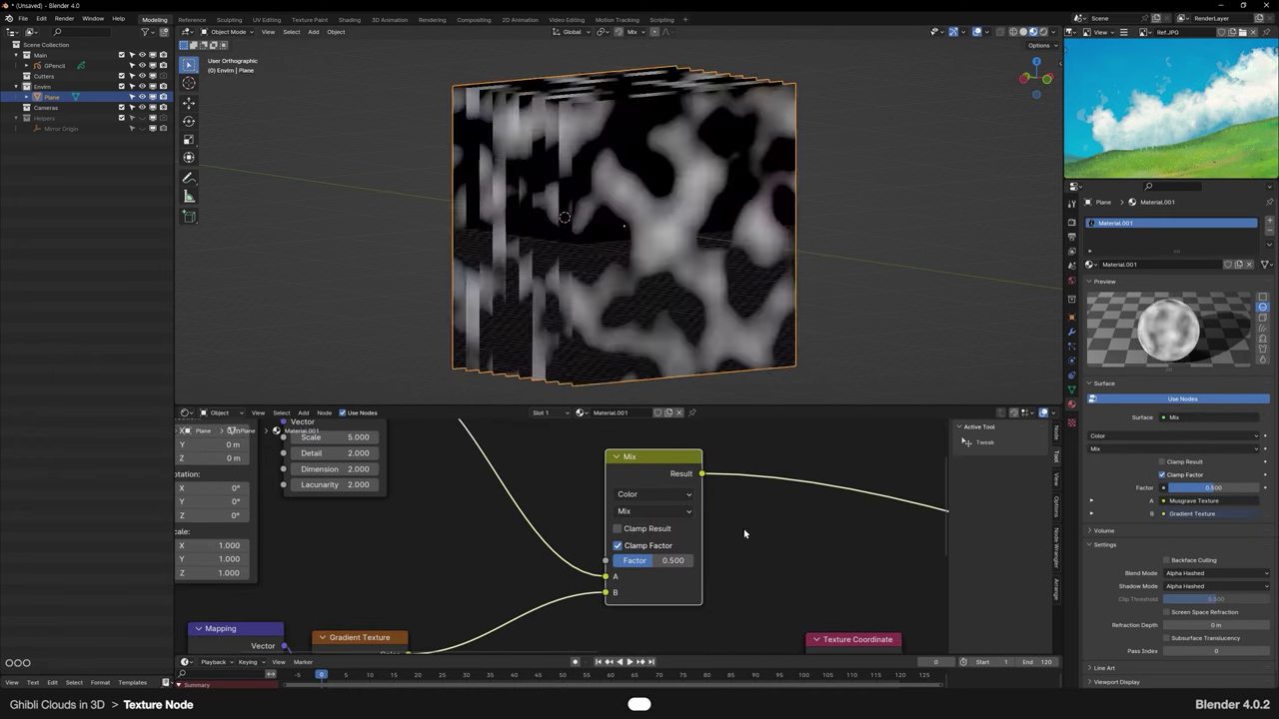
pyautogui.click(667, 510)
pyautogui.click(651, 363)
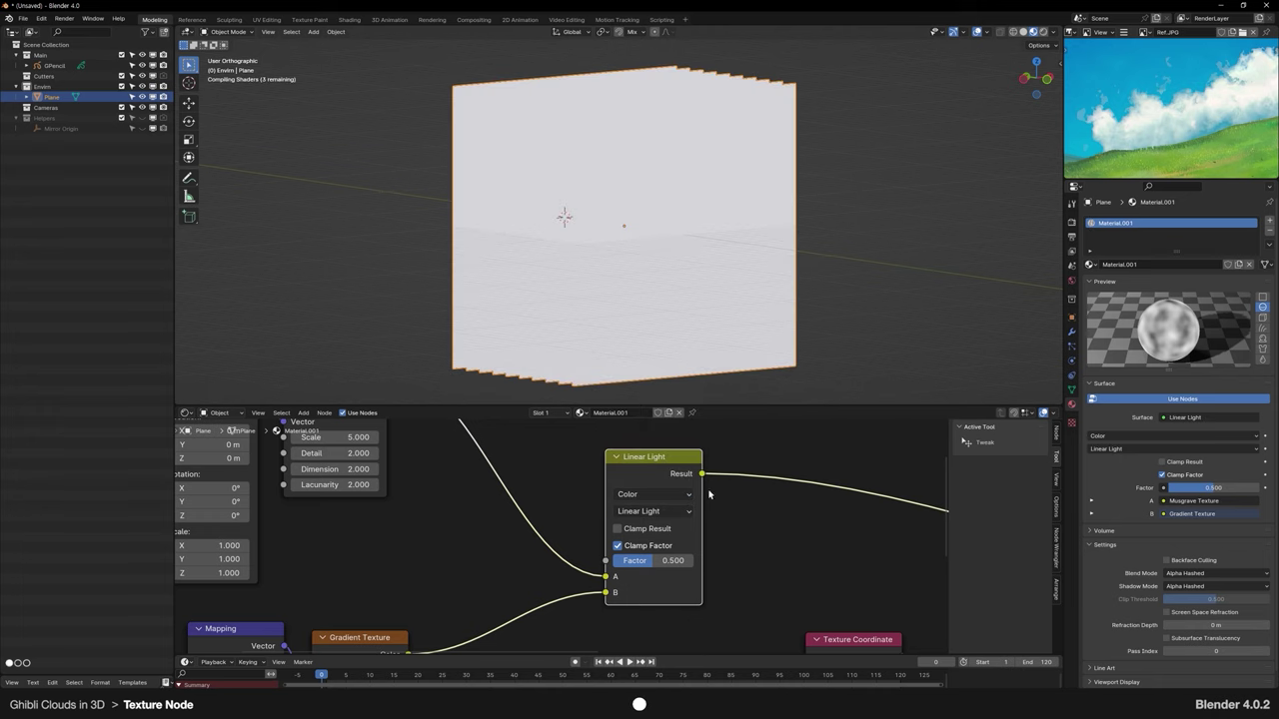
pyautogui.moveTo(680, 565); pyautogui.dragTo(719, 561)
# Step: Hide the front planes of the stack in Edit Mode to expose the texture inside the volume
pyautogui.moveTo(641, 283); pyautogui.dragTo(742, 337, button='middle')
pyautogui.scroll(-2, 680, 281)
pyautogui.hotkey('ctrl', 'space')
pyautogui.moveTo(755, 390); pyautogui.dragTo(613, 103)
pyautogui.press('h')
pyautogui.moveTo(669, 225); pyautogui.dragTo(575, 215, button='middle')
pyautogui.hotkey('ctrl', 'space')
pyautogui.hotkey('ctrl', 'space')
pyautogui.scroll(2, 714, 235)
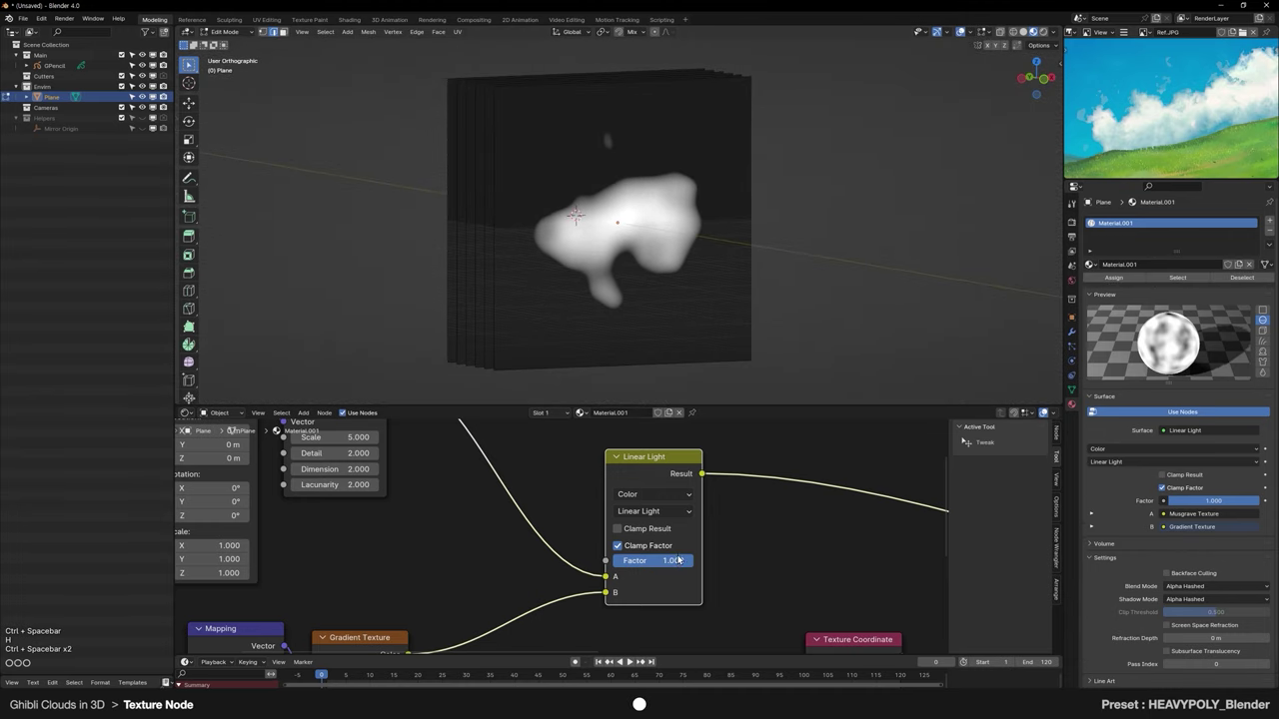
# Step: Shift the Linear Light node to make room and insert a Color Ramp between the Musgrave Texture and its A input
pyautogui.moveTo(677, 562)
pyautogui.mouseDown()
pyautogui.moveTo(656, 562)
pyautogui.moveTo(681, 561)
pyautogui.mouseUp()
pyautogui.scroll(-2, 639, 525)
pyautogui.press('space')
pyautogui.click(717, 502)
pyautogui.moveTo(630, 475); pyautogui.dragTo(670, 491, button='middle')
pyautogui.hotkey('shift', 'a')
pyautogui.write('co')
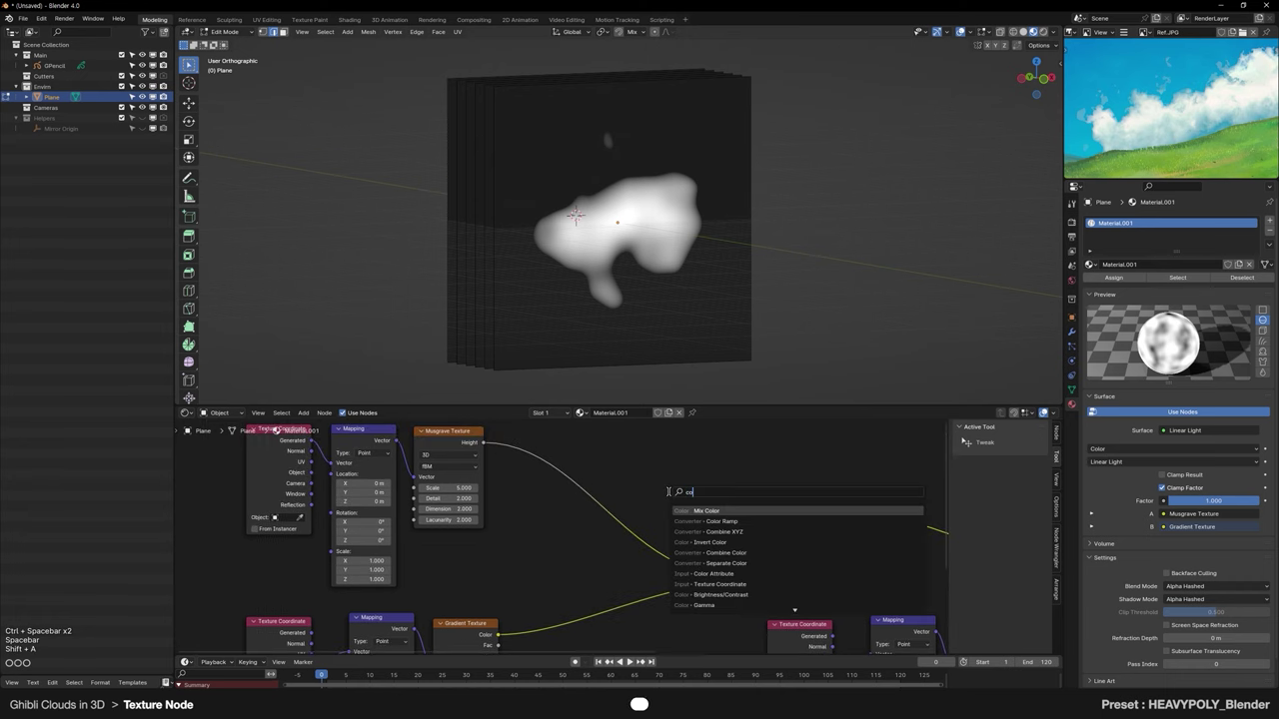
pyautogui.click(721, 520)
pyautogui.click(612, 491)
pyautogui.scroll(-1, 661, 506)
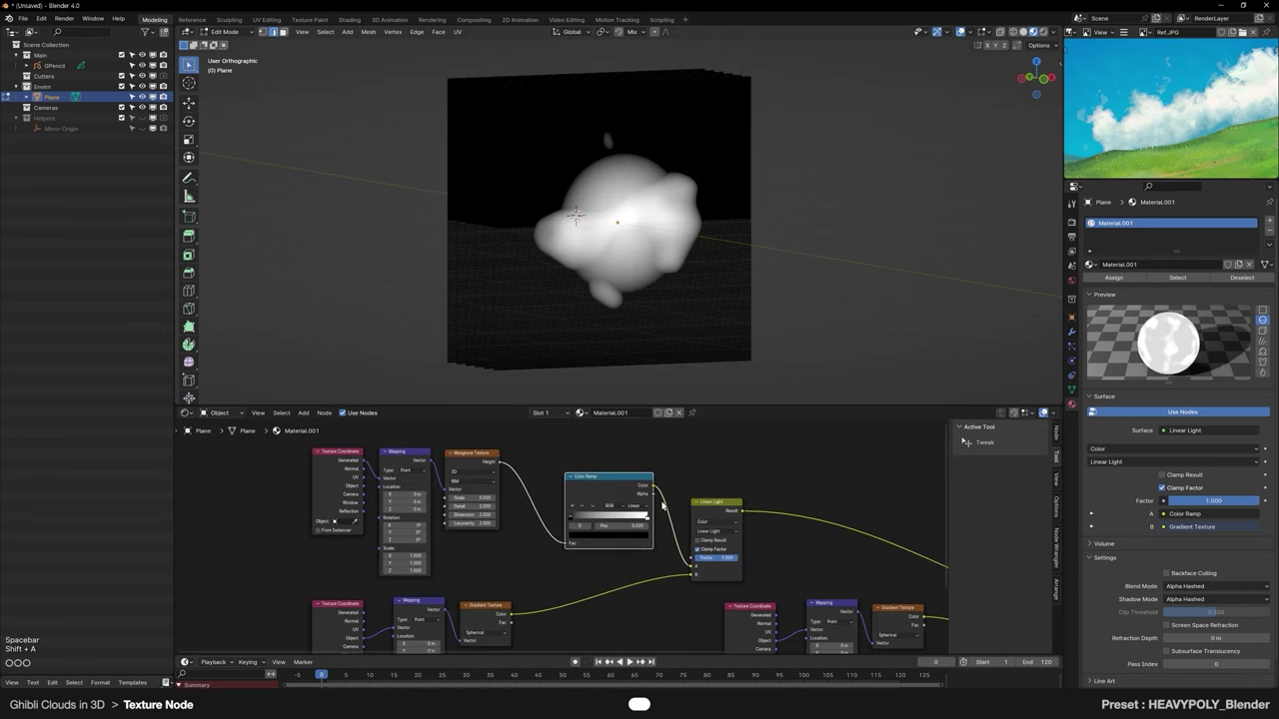
# Step: Duplicate the Color Ramp and insert the copy between the duplicated Gradient Texture and the Linear Light's B input
pyautogui.hotkey('ctrl', 'c')
pyautogui.hotkey('ctrl', 'v')
pyautogui.press('space')
pyautogui.click(615, 594)
pyautogui.moveTo(714, 604); pyautogui.dragTo(709, 566, button='middle')
pyautogui.scroll(3, 708, 565)
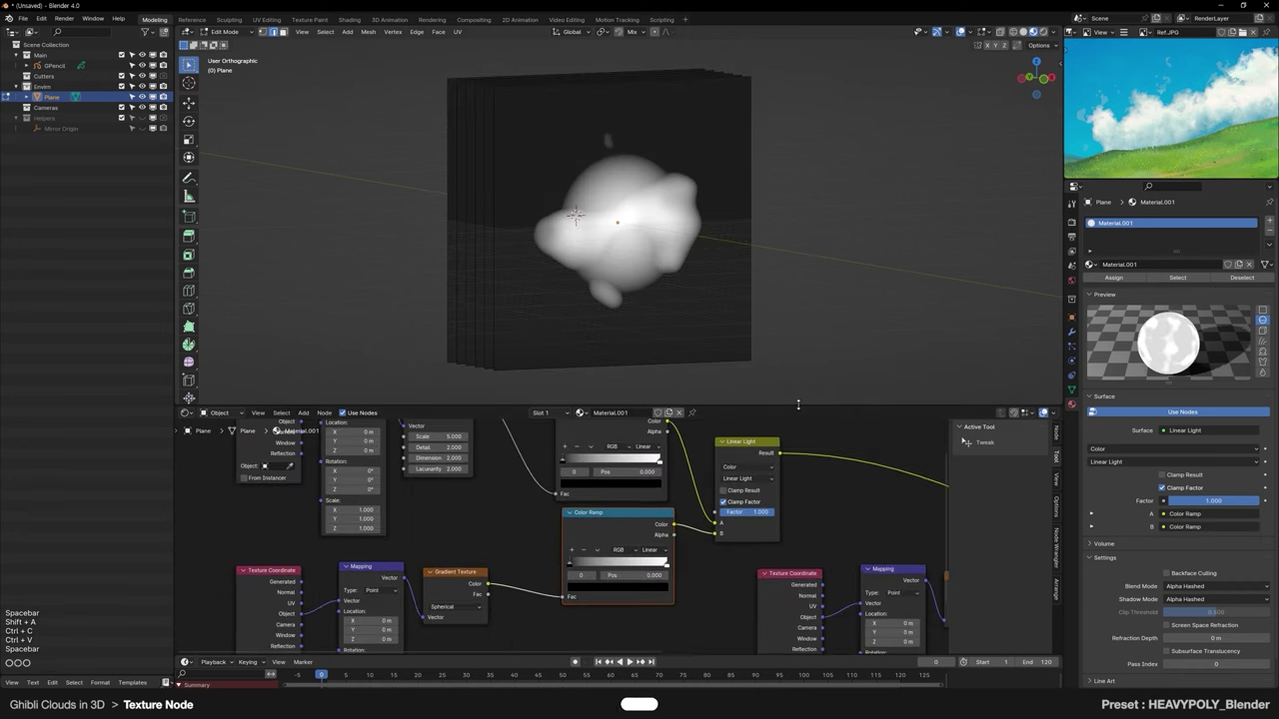
# Step: Enlarge the node editor and set the white stop of the gradient's Color Ramp to position 0.807
pyautogui.moveTo(798, 405); pyautogui.dragTo(798, 323)
pyautogui.scroll(5, 735, 494)
pyautogui.moveTo(732, 497); pyautogui.dragTo(700, 530, button='middle')
pyautogui.press('space')
pyautogui.click(692, 529)
pyautogui.moveTo(668, 572); pyautogui.dragTo(642, 572)
pyautogui.moveTo(669, 425)
pyautogui.mouseDown()
pyautogui.moveTo(610, 424)
pyautogui.moveTo(675, 424)
pyautogui.mouseUp()
pyautogui.moveTo(530, 424)
pyautogui.mouseDown()
pyautogui.moveTo(567, 424)
pyautogui.moveTo(527, 424)
pyautogui.mouseUp()
pyautogui.scroll(-4, 574, 470)
pyautogui.scroll(4, 422, 415)
# Step: Set the Musgrave Texture's Detail to 5.000 and its Dimension to 2
pyautogui.moveTo(422, 416); pyautogui.dragTo(595, 412, button='middle')
pyautogui.moveTo(588, 411)
pyautogui.mouseDown()
pyautogui.moveTo(629, 411)
pyautogui.moveTo(591, 409)
pyautogui.mouseUp()
pyautogui.moveTo(597, 425); pyautogui.dragTo(678, 425)
pyautogui.write('2')
pyautogui.press('Return')
pyautogui.moveTo(601, 409); pyautogui.dragTo(570, 410)
# Step: Duplicate the Linear Light node and insert the copy on the link between the first one and the Material Output
pyautogui.scroll(-3, 676, 493)
pyautogui.moveTo(849, 499); pyautogui.dragTo(565, 483, button='middle')
pyautogui.scroll(2, 550, 470)
pyautogui.click(435, 408)
pyautogui.hotkey('ctrl', 'c')
pyautogui.hotkey('ctrl', 'v')
pyautogui.press('space')
pyautogui.click(799, 482)
pyautogui.moveTo(855, 547); pyautogui.dragTo(630, 486, button='middle')
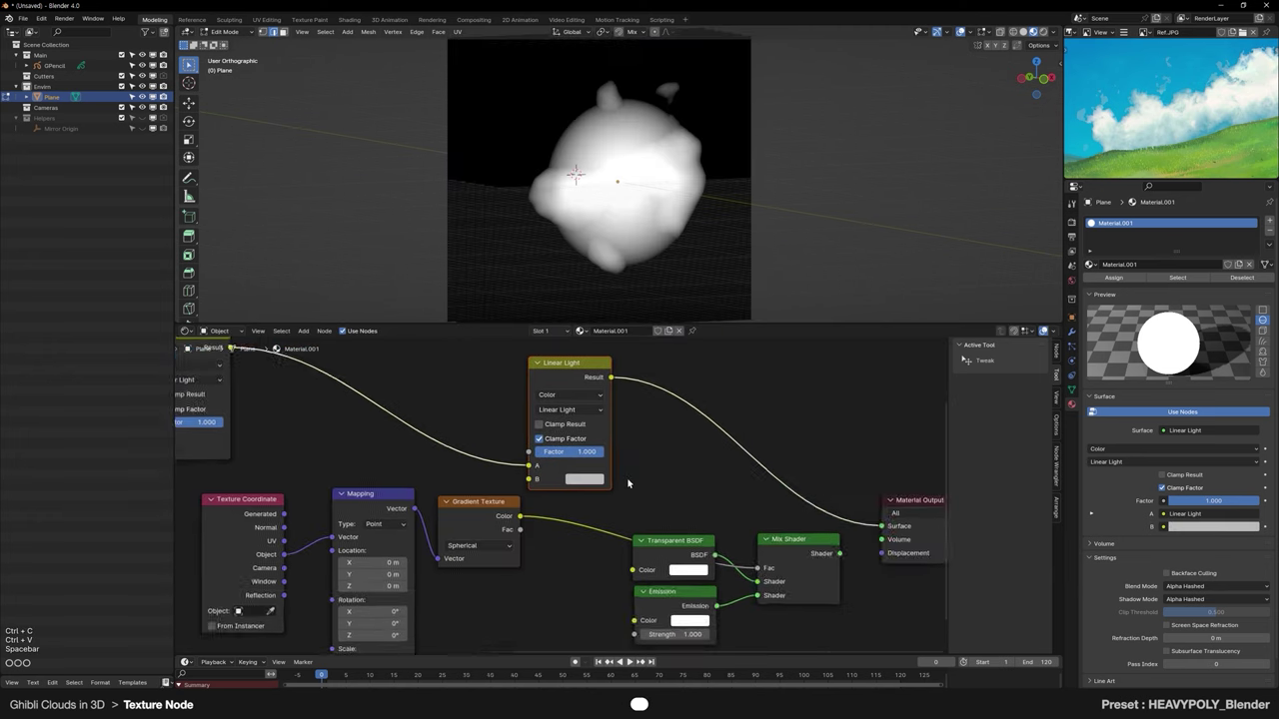
# Step: Move the original gradient chain back and connect its Gradient Texture Color to the second Linear Light's B input
pyautogui.scroll(-3, 610, 487)
pyautogui.moveTo(559, 487); pyautogui.dragTo(339, 589)
pyautogui.press('space')
pyautogui.scroll(3, 430, 590)
pyautogui.moveTo(432, 570); pyautogui.dragTo(529, 479)
pyautogui.click(770, 499)
# Step: Return to Object Mode so that all the stacked planes are shown
pyautogui.moveTo(694, 275); pyautogui.dragTo(671, 279, button='middle')
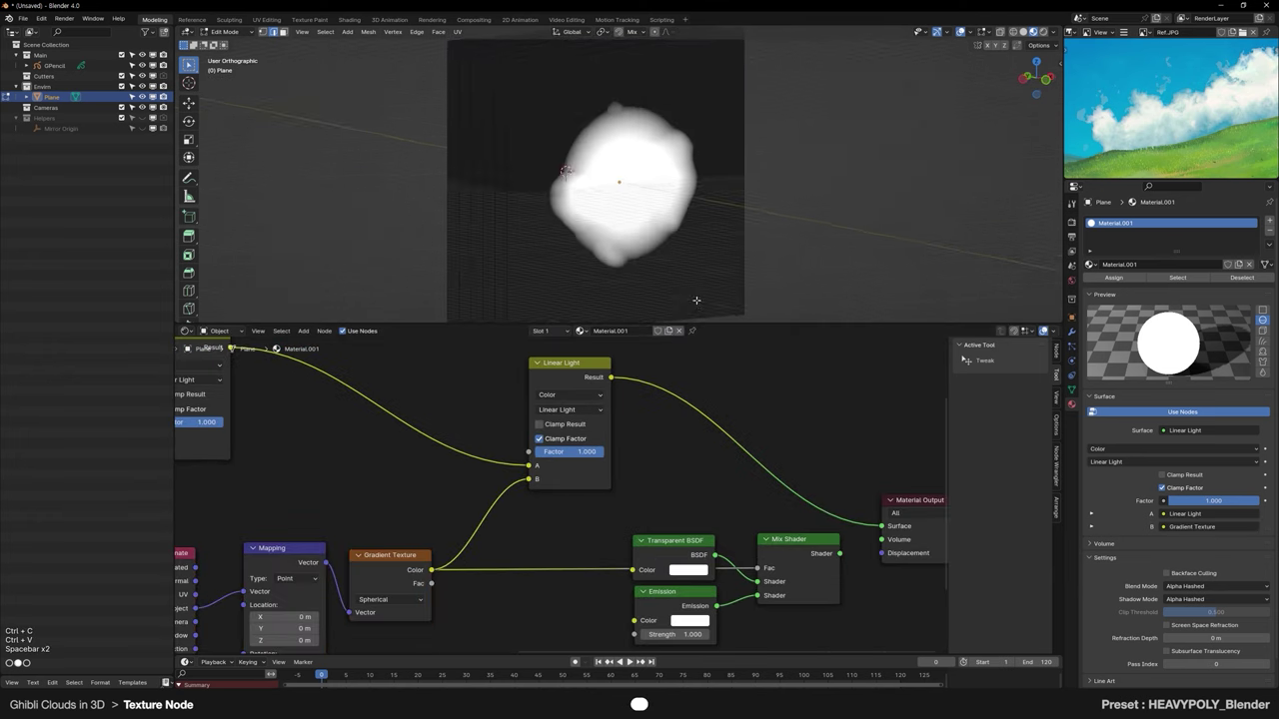
pyautogui.hotkey('ctrl', 'space')
pyautogui.click(786, 207)
pyautogui.click(825, 214)
pyautogui.moveTo(824, 214); pyautogui.dragTo(794, 222, button='middle')
# Step: Move the Transparent BSDF and Emission nodes lower, clear of the Mix Shader's Fac link
pyautogui.moveTo(712, 462); pyautogui.dragTo(624, 450, button='middle')
pyautogui.click(587, 533)
pyautogui.keyDown('shift'); pyautogui.moveTo(580, 581); pyautogui.dragTo(565, 651); pyautogui.keyUp('shift')
pyautogui.press('space')
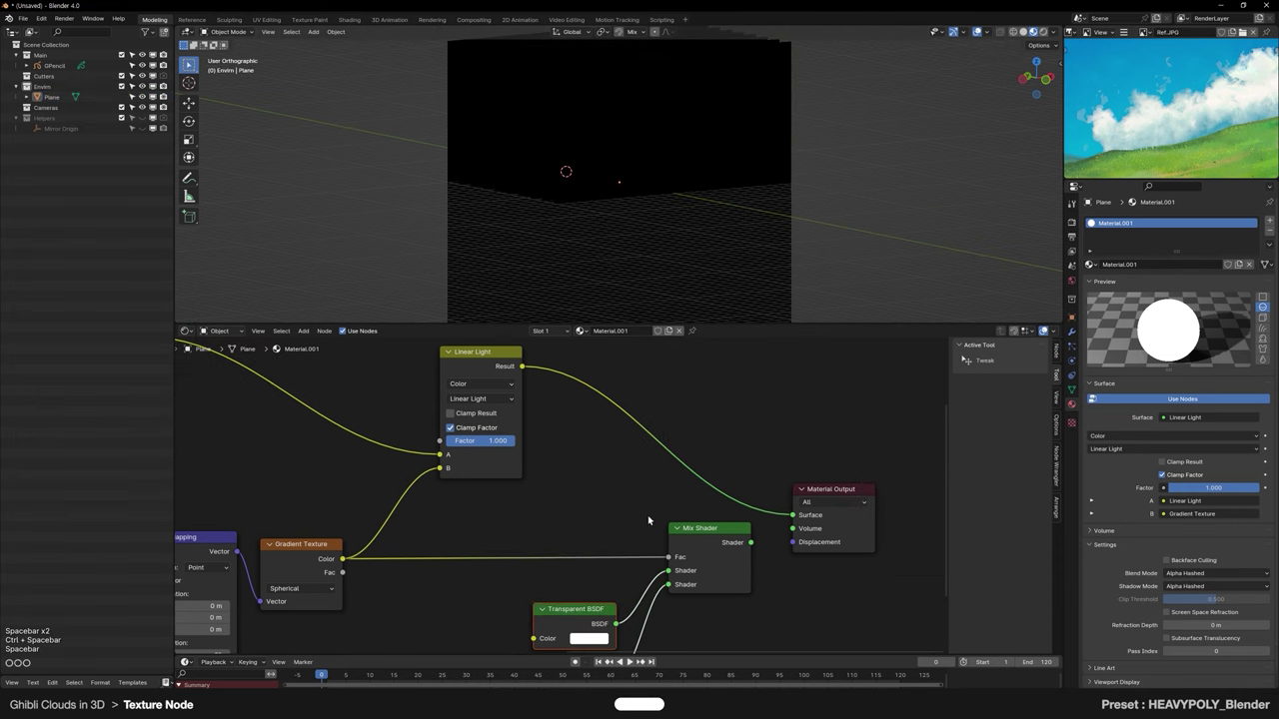
# Step: Connect the second Linear Light's Result to the Mix Shader's Fac and the Mix Shader to the Material Output's Surface
pyautogui.scroll(-2, 630, 503)
pyautogui.moveTo(535, 383); pyautogui.dragTo(660, 549)
pyautogui.moveTo(688, 515); pyautogui.dragTo(647, 495, button='middle')
pyautogui.scroll(4, 646, 494)
pyautogui.scroll(-3, 697, 466)
pyautogui.moveTo(617, 180); pyautogui.dragTo(591, 178, button='middle')
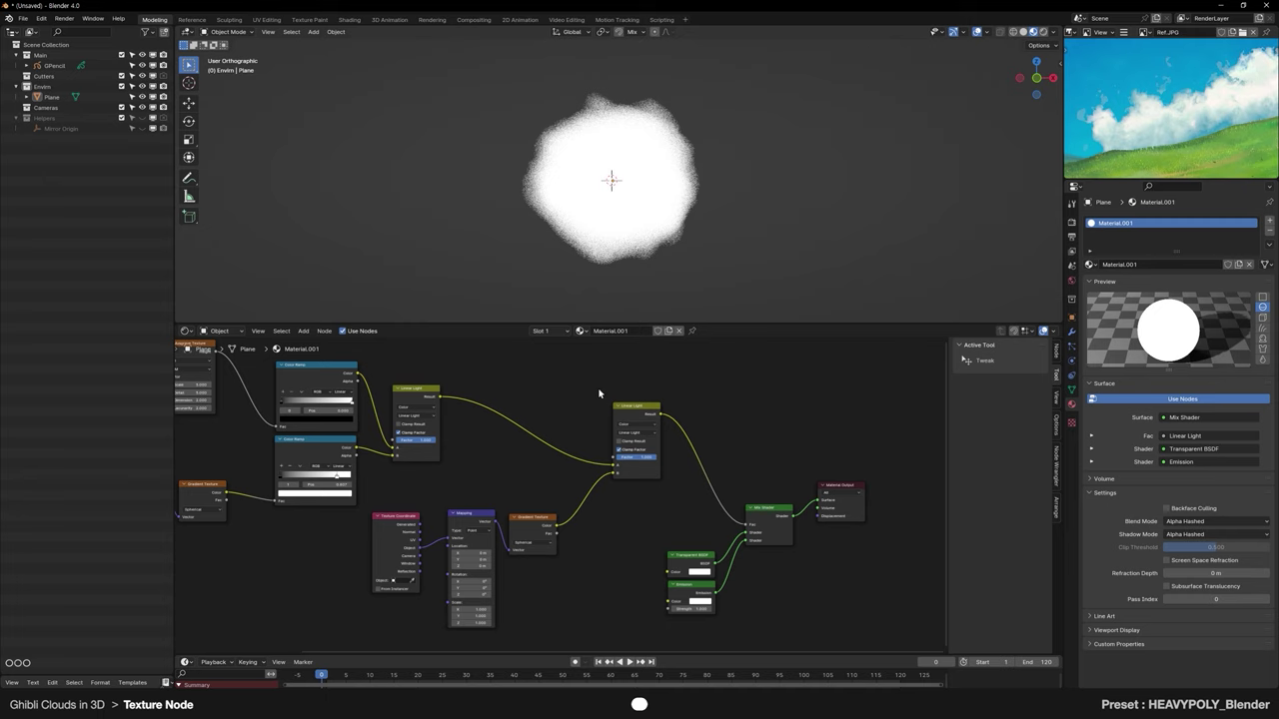
# Step: Move the white stop of the gradient's Color Ramp farther toward the bright end to tighten the cloud shape
pyautogui.moveTo(446, 440); pyautogui.dragTo(725, 466, button='middle')
pyautogui.scroll(2, 639, 495)
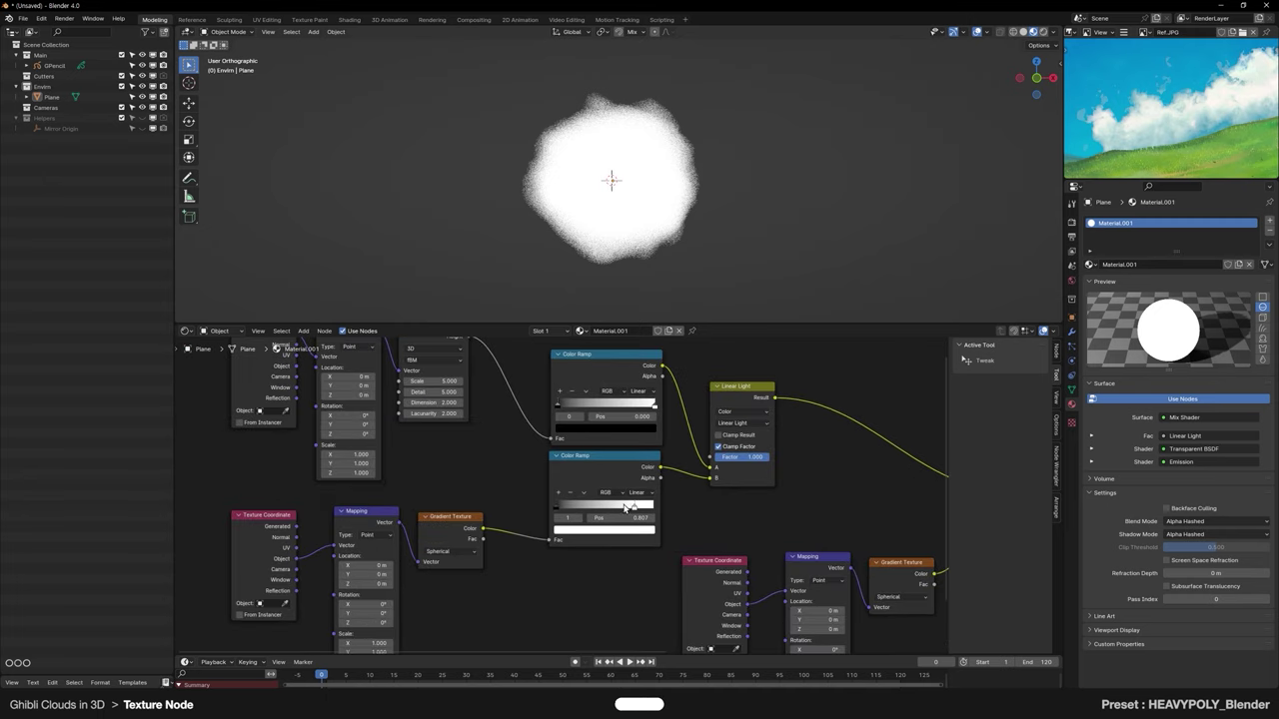
pyautogui.moveTo(633, 510); pyautogui.dragTo(660, 514)
pyautogui.moveTo(641, 427); pyautogui.dragTo(631, 533, button='middle')
pyautogui.scroll(-4, 691, 462)
pyautogui.scroll(6, 566, 492)
pyautogui.moveTo(530, 399); pyautogui.dragTo(603, 491, button='middle')
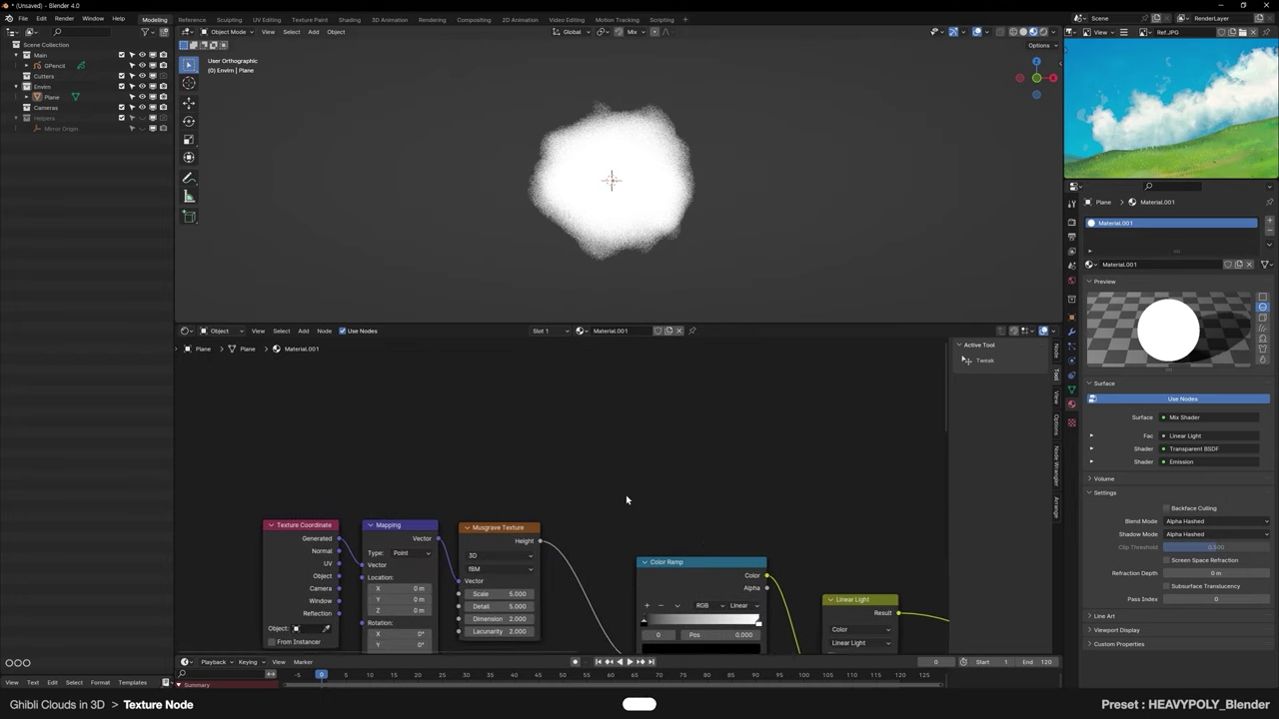
# Step: Add a Noise Texture node above the Musgrave Texture
pyautogui.scroll(3, 597, 490)
pyautogui.hotkey('shift', 'a')
pyautogui.write('noit')
pyautogui.press('Return')
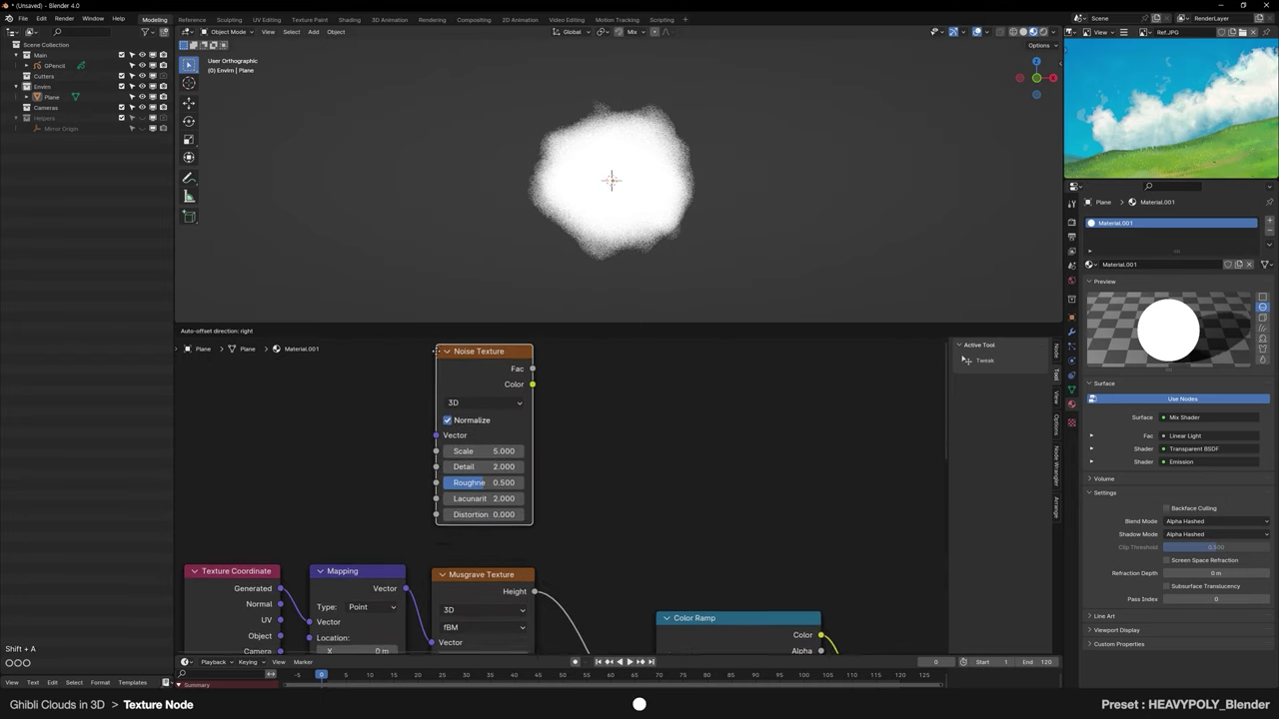
pyautogui.click(436, 387)
# Step: Move the noise branch's Texture Coordinate and Mapping nodes away for more room and connect Mapping's Vector to the Noise Texture's Vector
pyautogui.scroll(-4, 557, 474)
pyautogui.moveTo(554, 466); pyautogui.dragTo(663, 398, button='middle')
pyautogui.moveTo(447, 458); pyautogui.dragTo(559, 531)
pyautogui.press('space')
pyautogui.click(479, 496)
pyautogui.click(533, 470)
pyautogui.scroll(4, 534, 471)
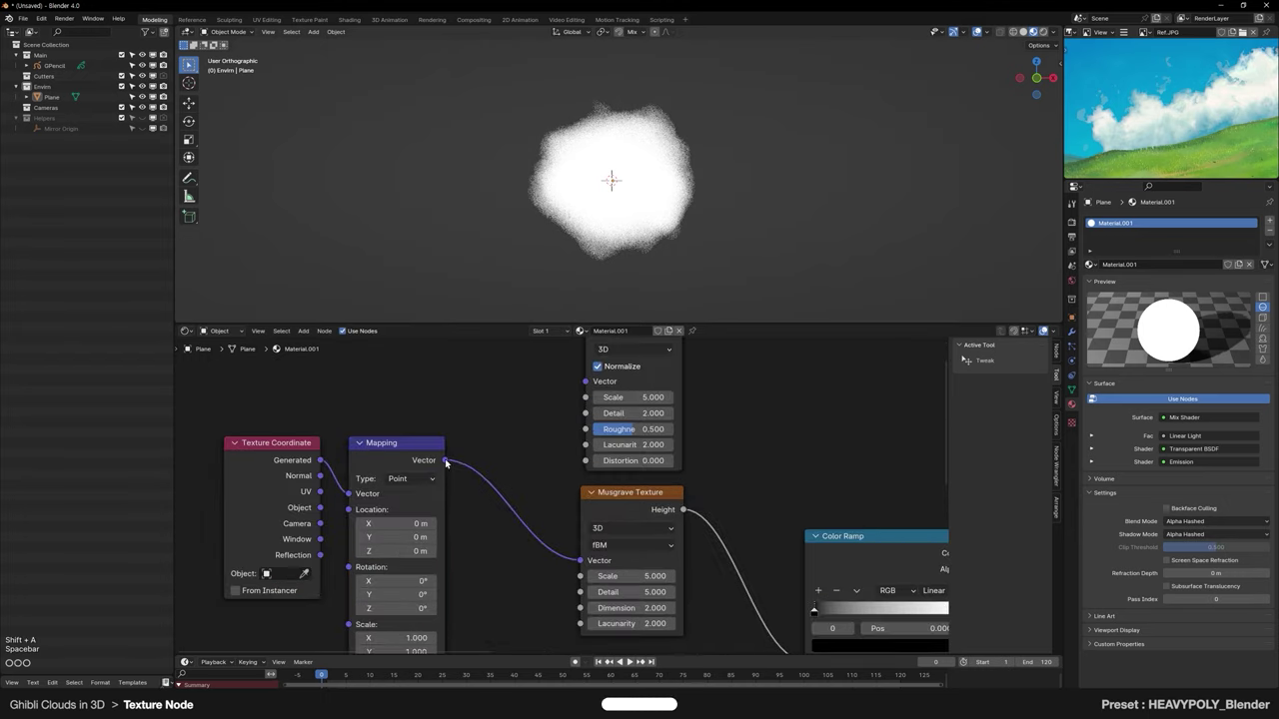
pyautogui.moveTo(583, 383); pyautogui.dragTo(582, 384)
pyautogui.scroll(-3, 599, 434)
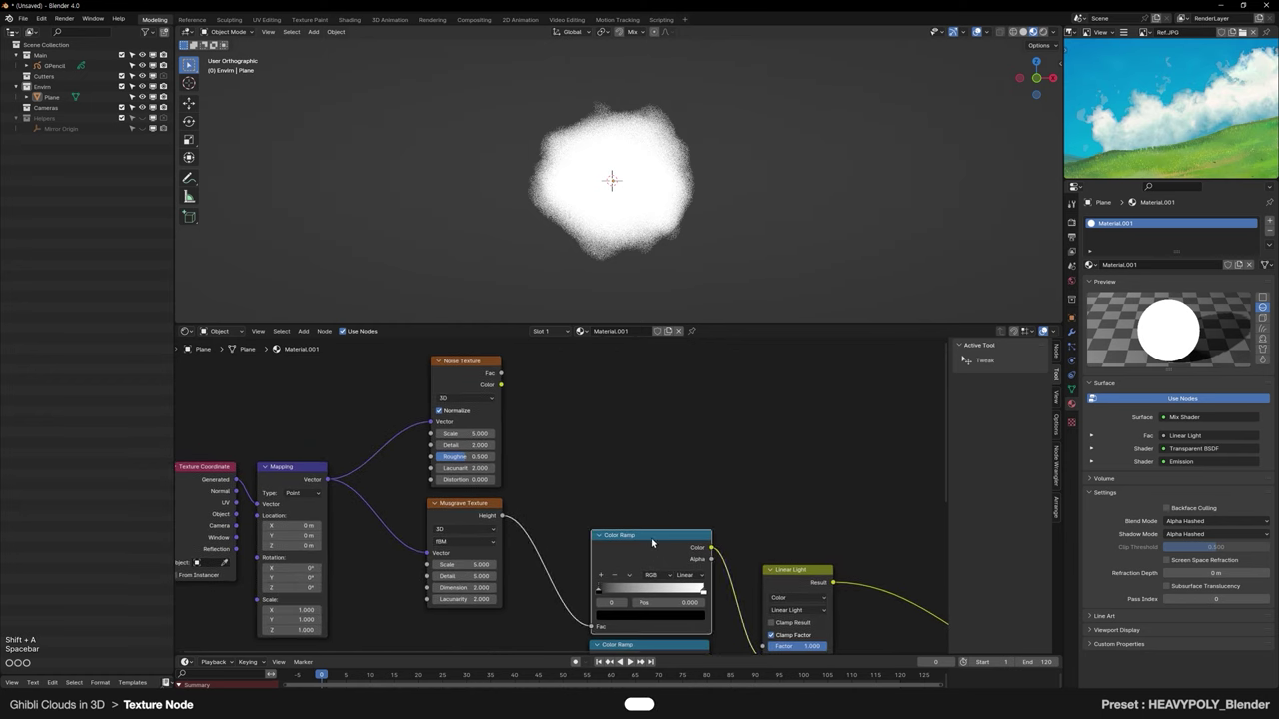
# Step: Duplicate the Musgrave branch's Color Ramp beside the Noise Texture, connect the noise Fac to it, and preview the result
pyautogui.hotkey('ctrl', 'c')
pyautogui.hotkey('ctrl', 'v')
pyautogui.press('space')
pyautogui.click(633, 408)
pyautogui.scroll(5, 551, 408)
pyautogui.moveTo(551, 408); pyautogui.dragTo(587, 502, button='middle')
pyautogui.moveTo(502, 395); pyautogui.dragTo(626, 531)
pyautogui.click(609, 475)
pyautogui.keyDown('ctrl'); pyautogui.keyDown('shift'); pyautogui.click(687, 496); pyautogui.keyUp('shift'); pyautogui.keyUp('ctrl')
# Step: Move the black stop of the noise Color Ramp inward and set the Noise Texture's Scale to 16 and Detail to 10
pyautogui.moveTo(691, 494); pyautogui.dragTo(779, 495)
pyautogui.scroll(1, 414, 484)
pyautogui.moveTo(415, 485); pyautogui.dragTo(658, 518)
pyautogui.click(410, 490)
pyautogui.write('16')
pyautogui.press('Return')
pyautogui.click(420, 510)
pyautogui.write('10')
pyautogui.press('Return')
pyautogui.press('Home')
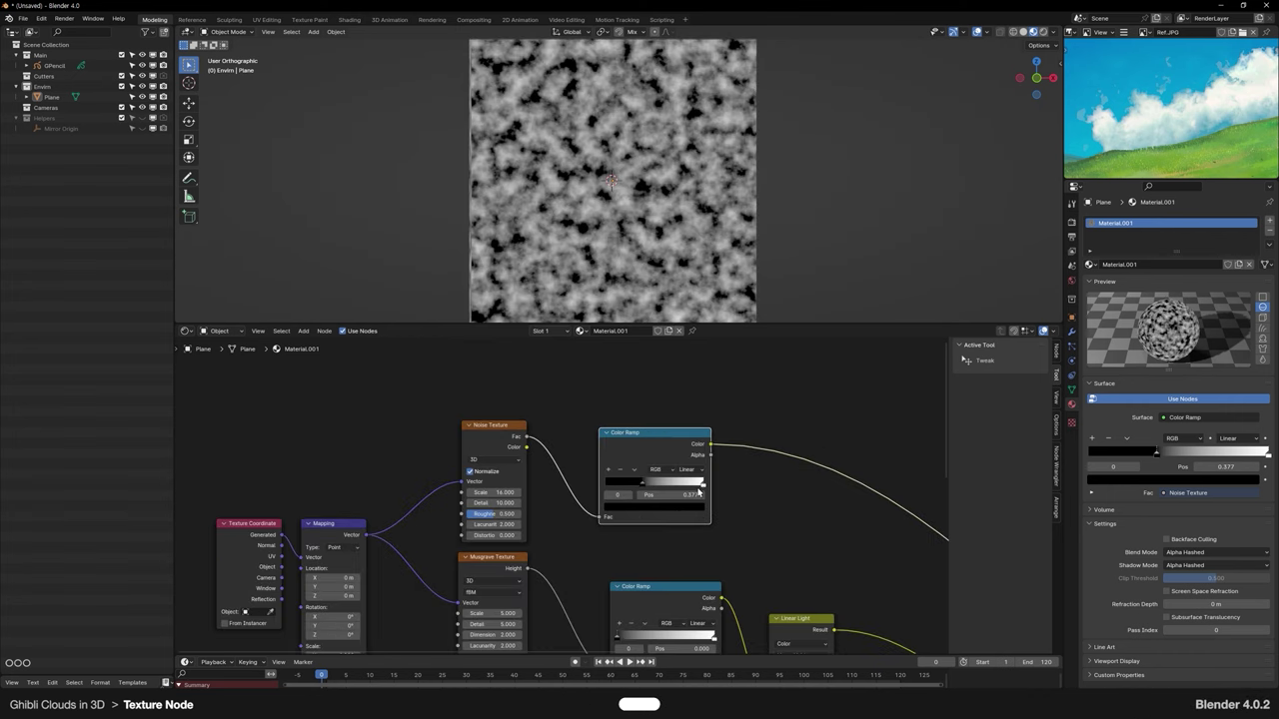
# Step: Pull the white stop of the noise Color Ramp inward and reposition that ramp and the first Linear Light node
pyautogui.moveTo(702, 486); pyautogui.dragTo(642, 487)
pyautogui.moveTo(807, 615); pyautogui.dragTo(610, 509, button='middle')
pyautogui.scroll(-3, 610, 509)
pyautogui.moveTo(610, 511); pyautogui.dragTo(610, 504)
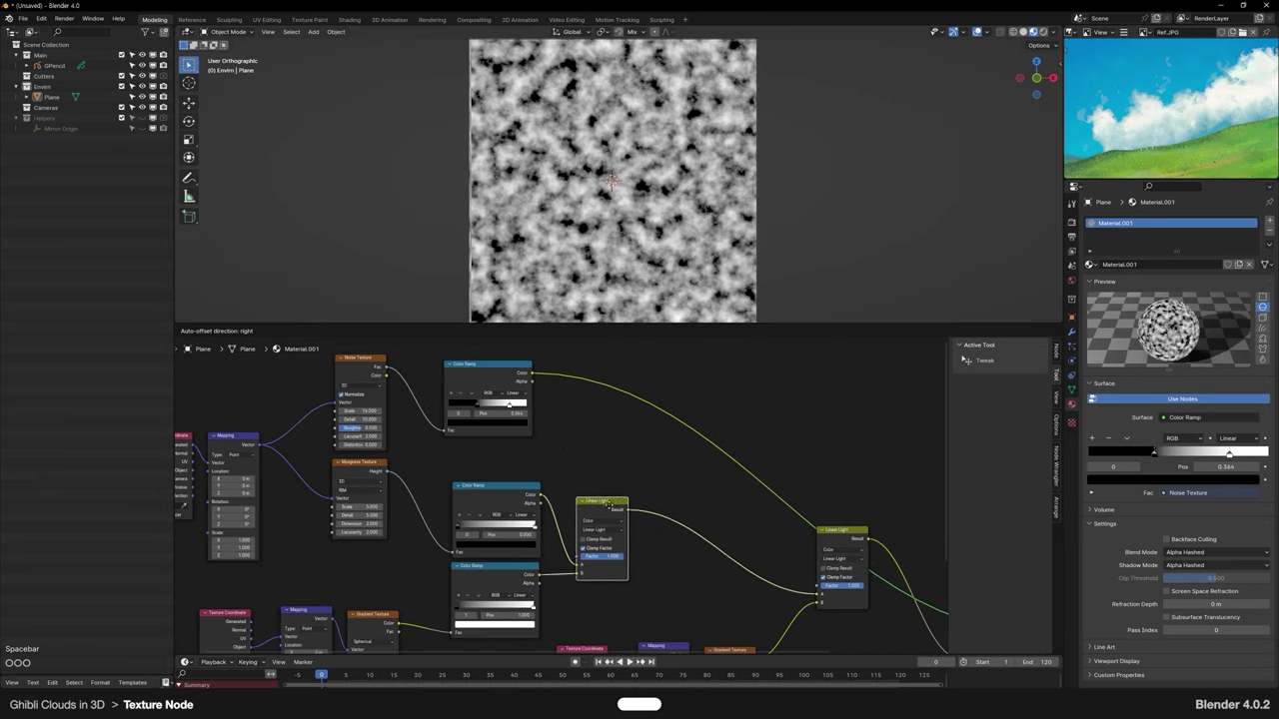
pyautogui.click(610, 508)
pyautogui.click(486, 373)
pyautogui.press('space')
pyautogui.click(495, 390)
# Step: Duplicate the first Linear Light node and place the copy above it, near the noise Color Ramp
pyautogui.scroll(7, 562, 496)
pyautogui.click(649, 517)
pyautogui.hotkey('ctrl', 'c')
pyautogui.hotkey('ctrl', 'v')
pyautogui.press('space')
pyautogui.click(622, 441)
# Step: Wire the noise Color Ramp into input A and the first Linear Light's Result into input B of the duplicated Linear Light
pyautogui.moveTo(559, 400); pyautogui.dragTo(570, 481, button='middle')
pyautogui.moveTo(705, 598); pyautogui.dragTo(588, 514, button='middle')
pyautogui.scroll(-2, 629, 442)
pyautogui.click(614, 363)
pyautogui.press('space')
pyautogui.moveTo(649, 368); pyautogui.dragTo(679, 366)
pyautogui.moveTo(564, 525); pyautogui.dragTo(630, 459)
# Step: Inspect the combined noise on the stacked planes from an angle, entering and leaving Edit Mode
pyautogui.moveTo(758, 523); pyautogui.dragTo(622, 520, button='middle')
pyautogui.moveTo(765, 246); pyautogui.dragTo(709, 222, button='middle')
pyautogui.click(668, 245)
pyautogui.hotkey('ctrl', 'space')
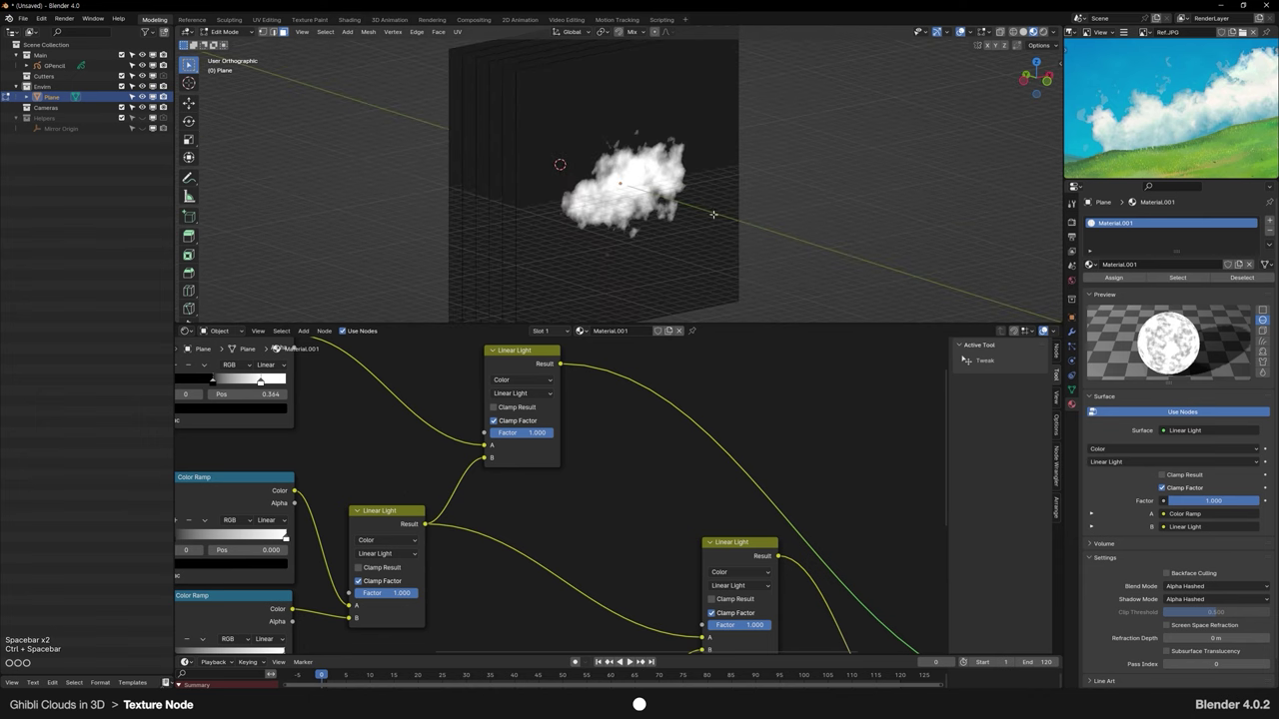
pyautogui.hotkey('ctrl', 'space')
pyautogui.click(813, 263)
# Step: Connect the new Linear Light's Result to input A of the final Linear Light and route the Mix Shader back to the Material Output
pyautogui.moveTo(702, 422); pyautogui.dragTo(656, 409, button='middle')
pyautogui.moveTo(513, 351); pyautogui.dragTo(660, 630)
pyautogui.click(805, 528)
pyautogui.scroll(-7, 899, 614)
pyautogui.moveTo(907, 624); pyautogui.dragTo(602, 473, button='middle')
pyautogui.scroll(8, 630, 540)
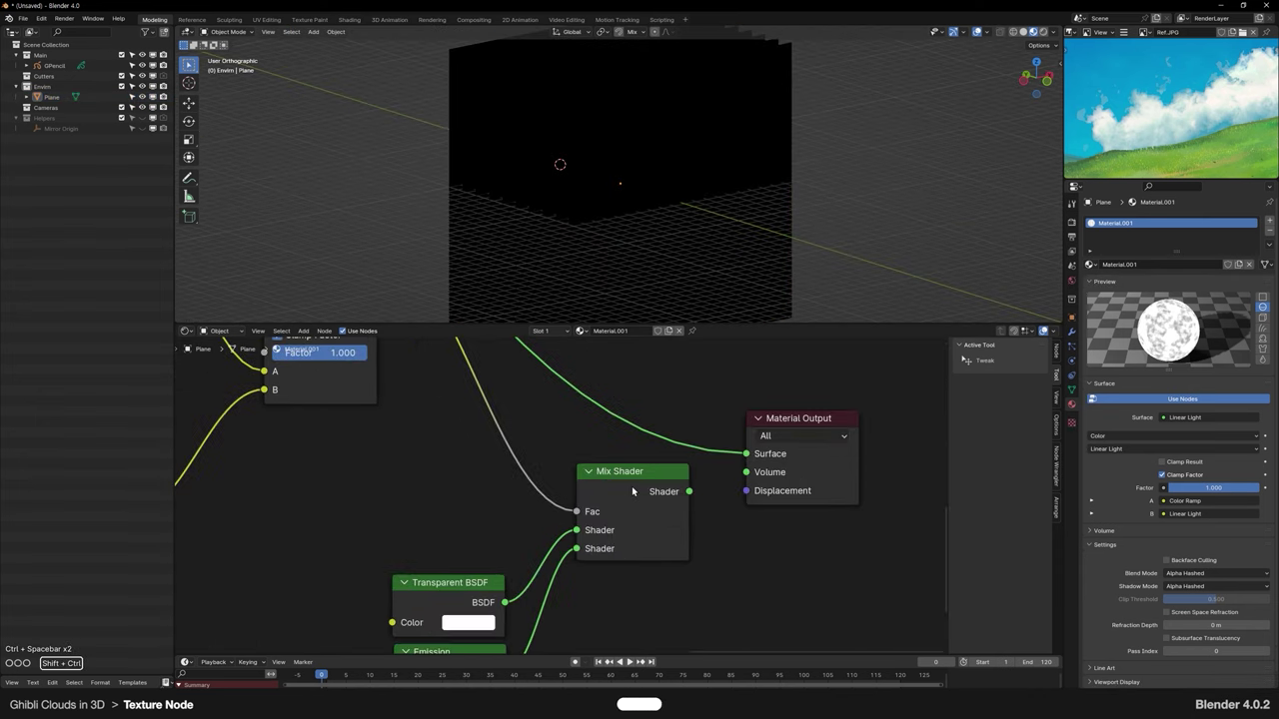
pyautogui.scroll(3, 604, 480)
pyautogui.keyDown('ctrl'); pyautogui.keyDown('shift'); pyautogui.click(632, 491); pyautogui.keyUp('shift'); pyautogui.keyUp('ctrl')
pyautogui.scroll(-6, 658, 433)
# Step: Set the Noise Texture's Scale to 13 and adjust the black stop of its Color Ramp to refine the cloud edges
pyautogui.moveTo(660, 261); pyautogui.dragTo(660, 228, button='middle')
pyautogui.moveTo(509, 479); pyautogui.dragTo(939, 614, button='middle')
pyautogui.moveTo(205, 350); pyautogui.dragTo(557, 495, button='middle')
pyautogui.scroll(5, 557, 495)
pyautogui.moveTo(553, 463); pyautogui.dragTo(542, 459)
pyautogui.write('13')
pyautogui.press('Return')
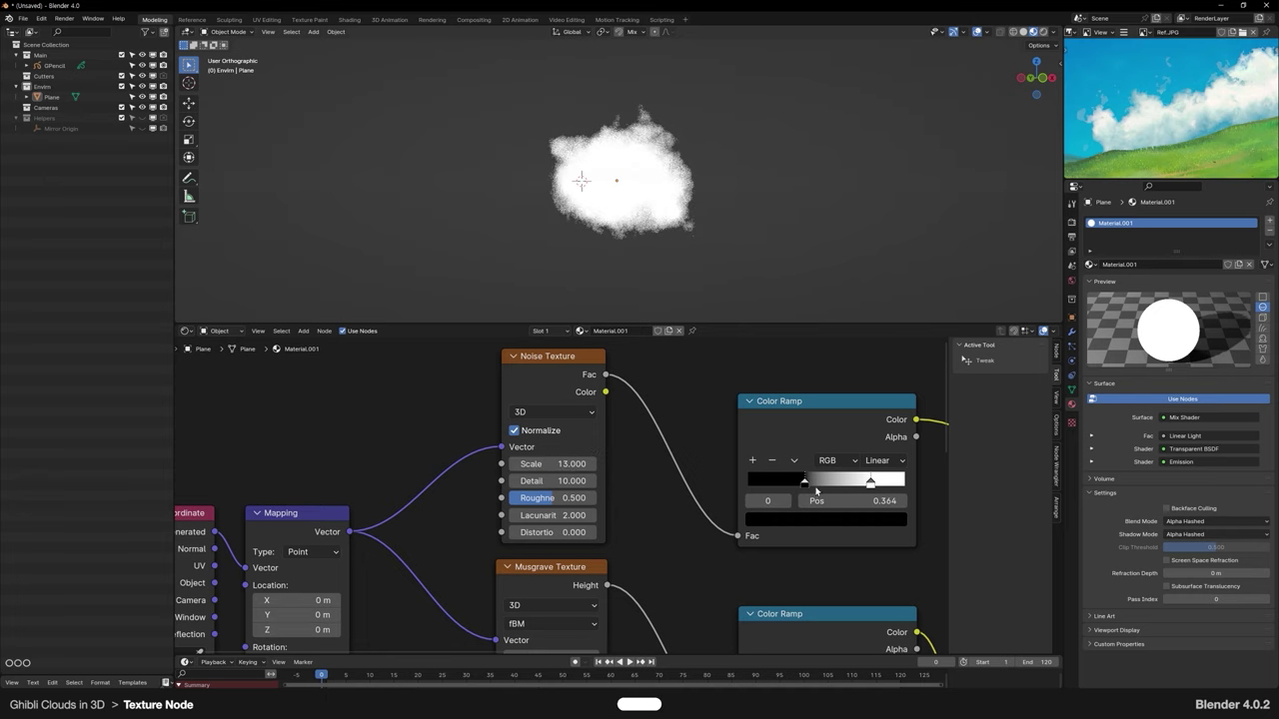
pyautogui.moveTo(804, 482)
pyautogui.mouseDown()
pyautogui.moveTo(771, 486)
pyautogui.moveTo(789, 487)
pyautogui.mouseUp()
# Step: Rearrange the noise nodes and group the whole noise setup in a frame
pyautogui.scroll(-10, 668, 476)
pyautogui.moveTo(478, 483); pyautogui.dragTo(614, 515)
pyautogui.press('space')
pyautogui.click(526, 441)
pyautogui.moveTo(530, 435); pyautogui.dragTo(606, 495, button='middle')
pyautogui.hotkey('ctrl', 'j')
# Step: Label the frame "Procedural Noise" and set its label size to 60
pyautogui.scroll(2, 604, 494)
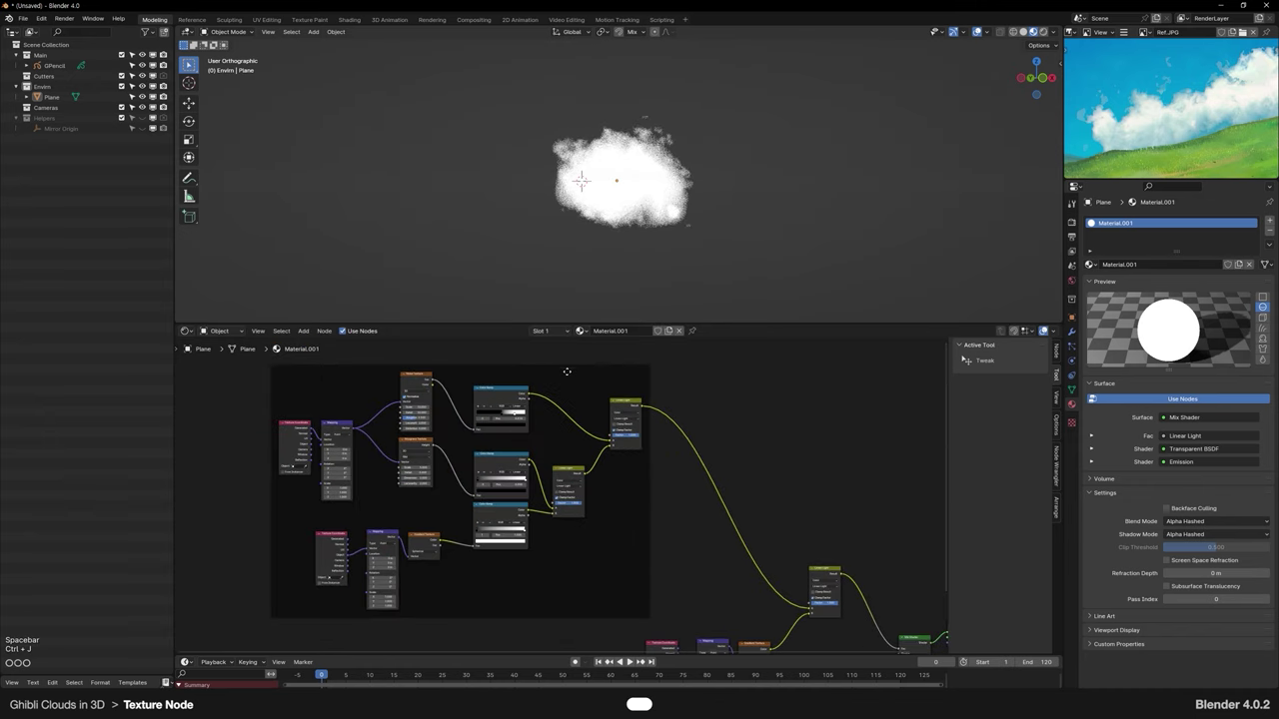
pyautogui.click(1056, 352)
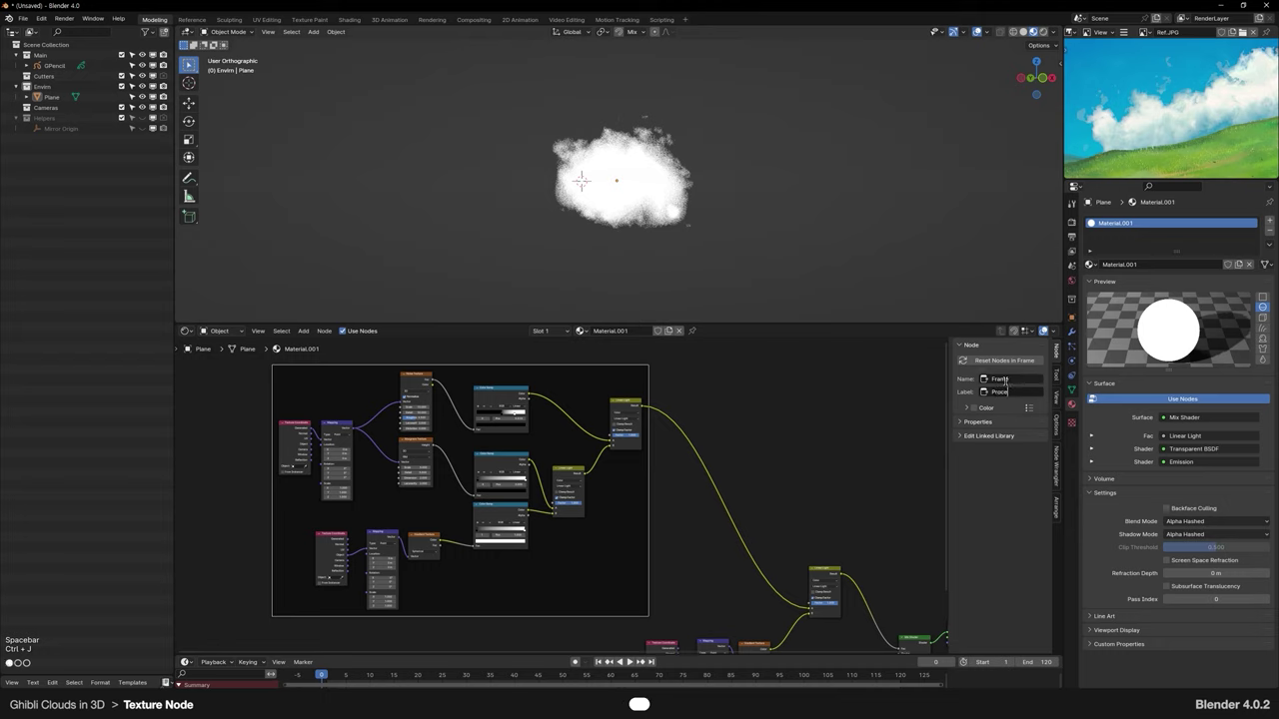
pyautogui.write('Procedural Noise')
pyautogui.press('Return')
pyautogui.click(963, 423)
pyautogui.doubleClick(997, 438)
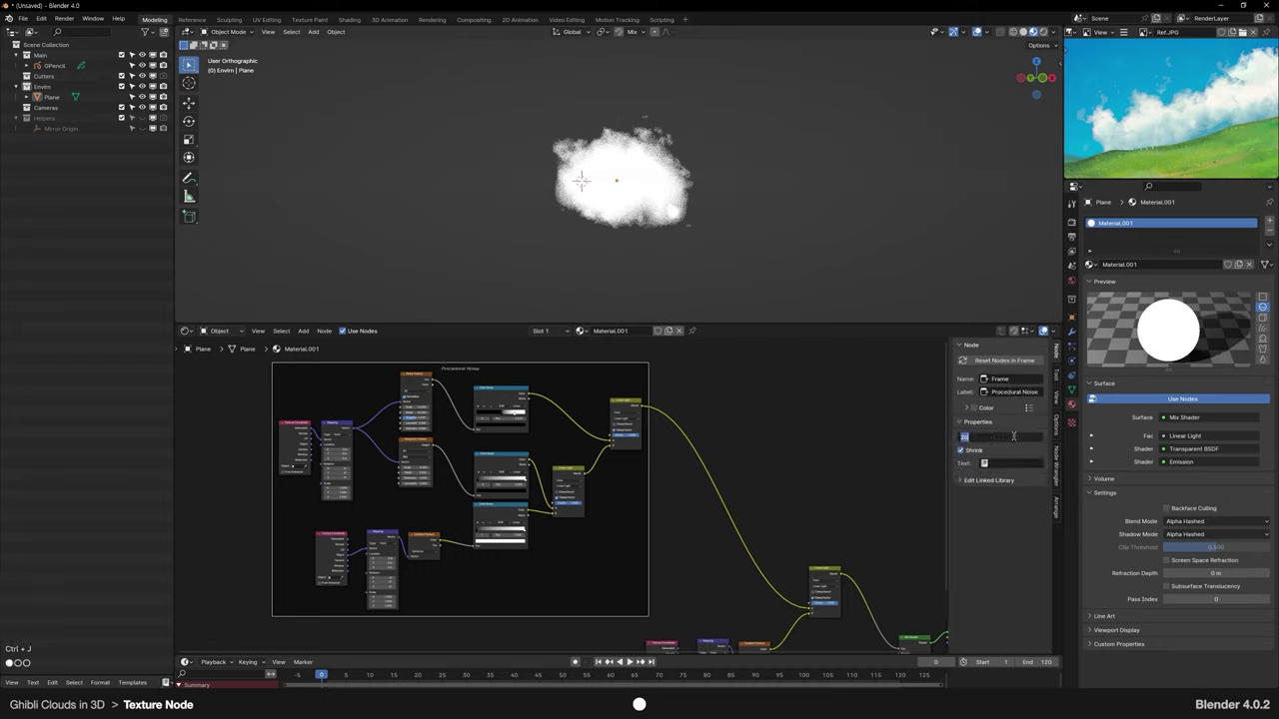
pyautogui.write('60')
pyautogui.press('Return')
# Step: Move the Procedural Noise frame clear of the nodes below it
pyautogui.scroll(-3, 733, 486)
pyautogui.press('space')
pyautogui.click(556, 358)
# Step: Group the final spherical gradient nodes in a frame labelled "Spherical" and move it farther from the Linear Light node
pyautogui.moveTo(700, 593); pyautogui.dragTo(623, 476, button='middle')
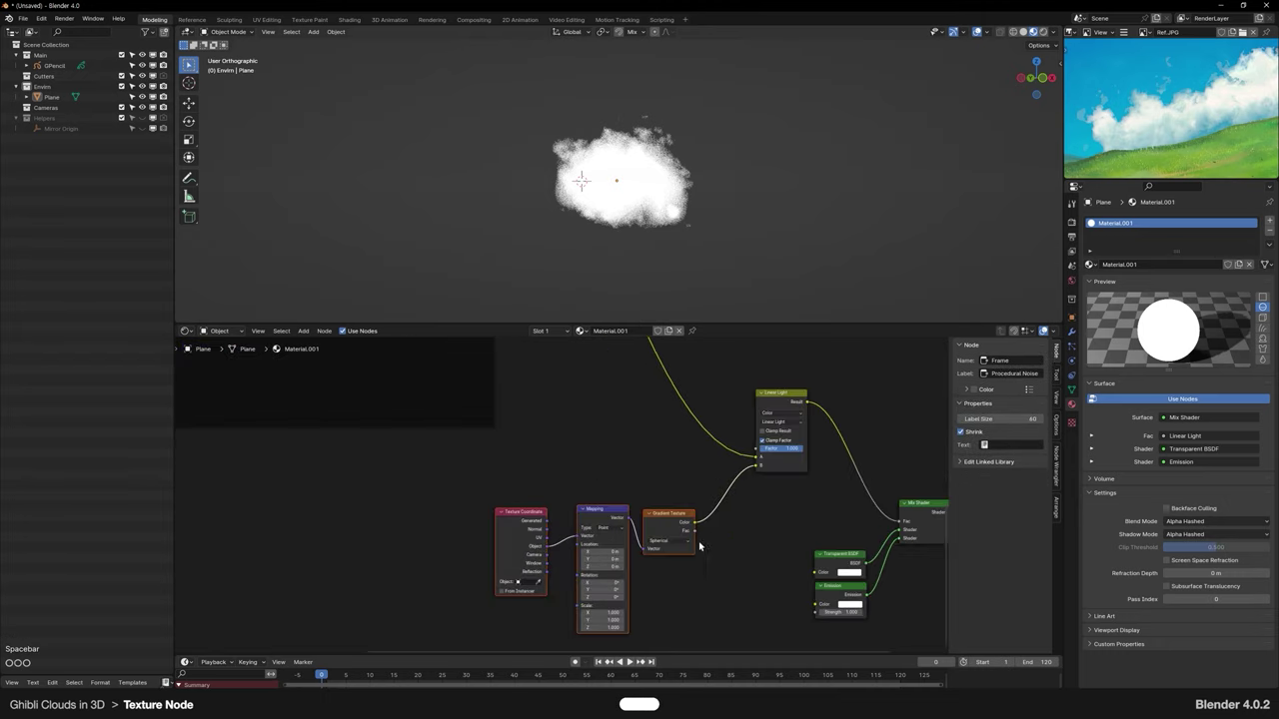
pyautogui.hotkey('ctrl', 'j')
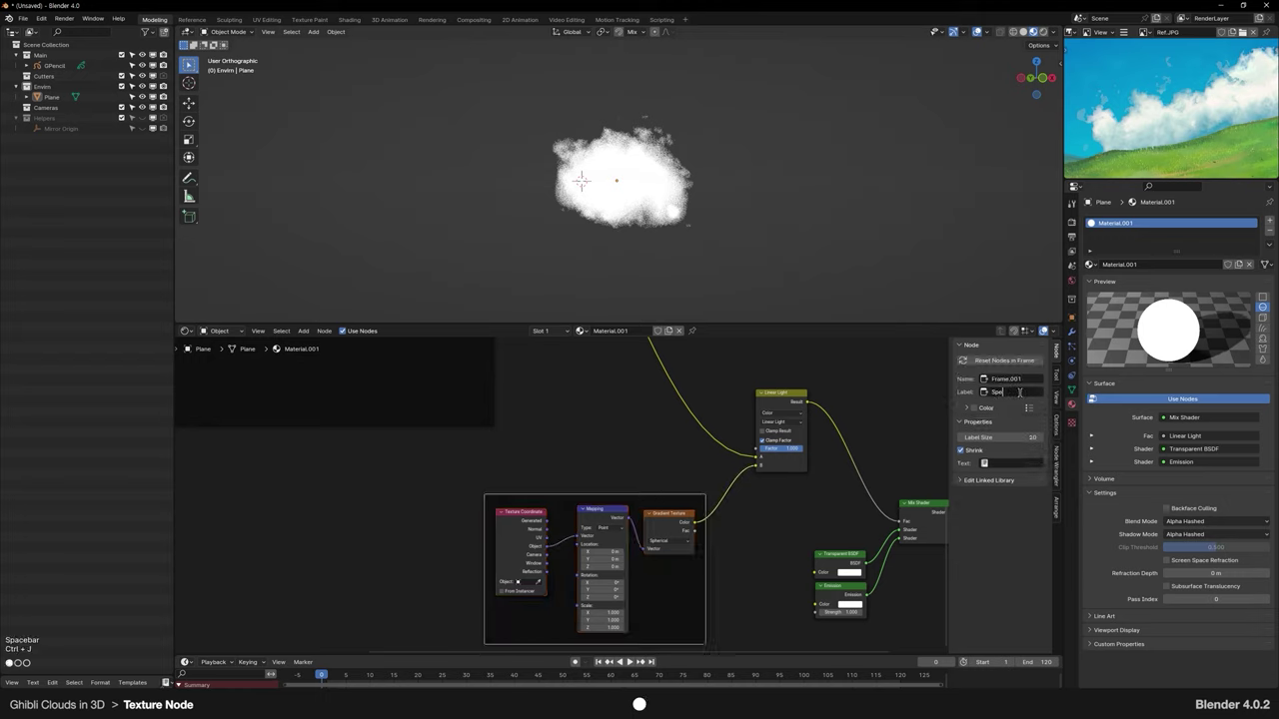
pyautogui.press('Return')
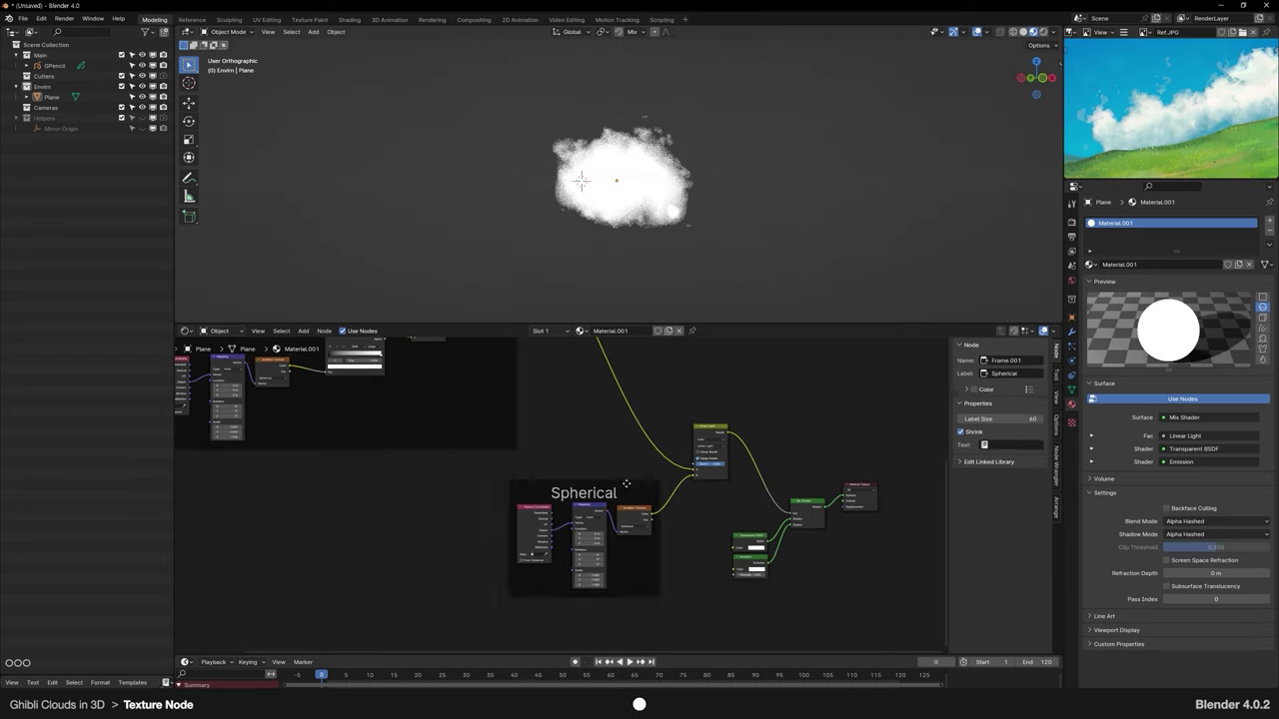
pyautogui.moveTo(625, 485); pyautogui.dragTo(482, 486)
pyautogui.moveTo(748, 536); pyautogui.dragTo(782, 582, button='middle')
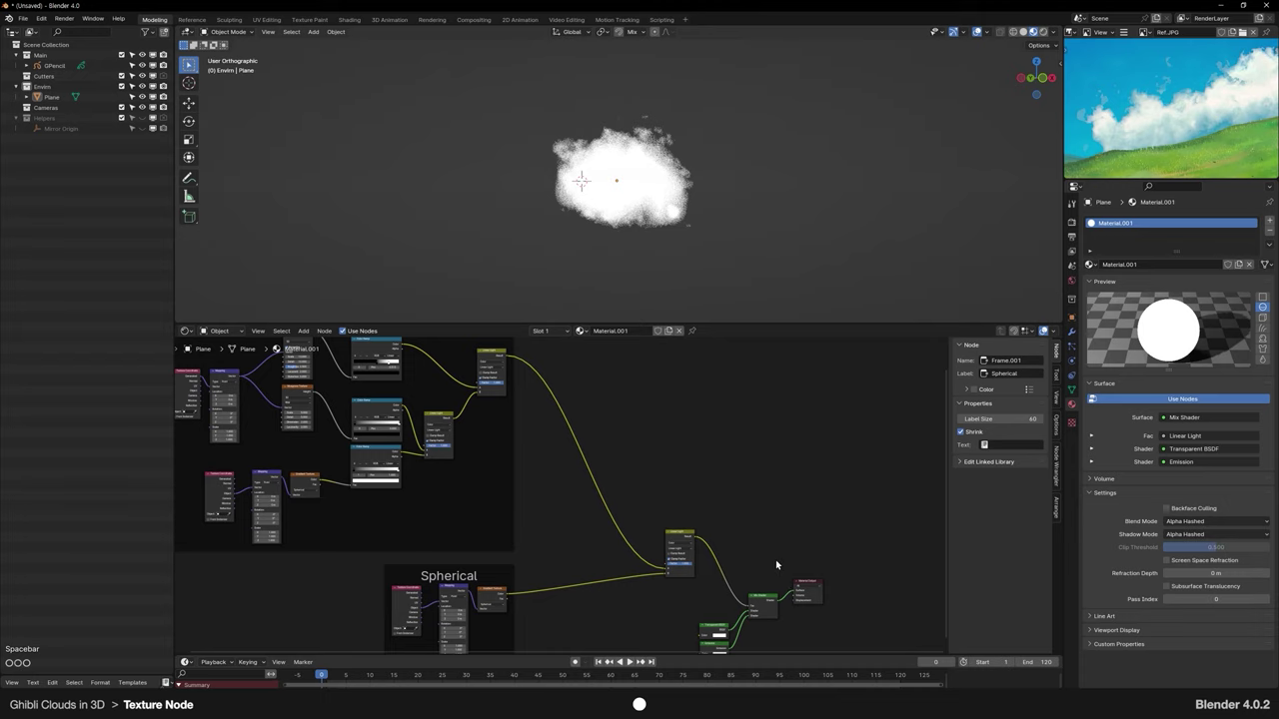
# Step: Hide the node editor's sidebar and cut the link from the Emission node to the Mix Shader
pyautogui.scroll(5, 774, 556)
pyautogui.press('n')
pyautogui.moveTo(743, 518); pyautogui.dragTo(742, 506, button='middle')
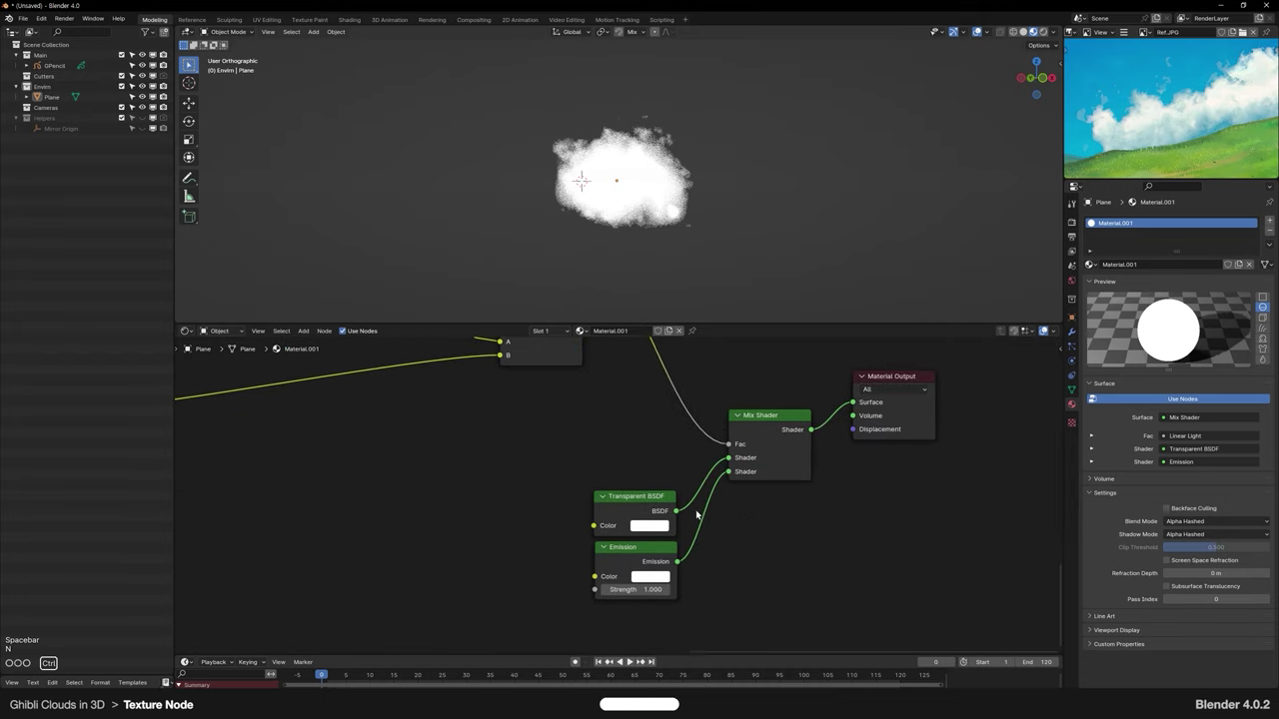
pyautogui.keyDown('ctrl'); pyautogui.moveTo(697, 511); pyautogui.dragTo(743, 559, button='right'); pyautogui.keyUp('ctrl')
pyautogui.moveTo(741, 561); pyautogui.dragTo(748, 535, button='middle')
# Step: Add a Color Ramp beside the Emission node and connect its Color to the Mix Shader's second Shader input
pyautogui.scroll(2, 749, 536)
pyautogui.hotkey('shift', 'a')
pyautogui.write('col')
pyautogui.press('Return')
pyautogui.click(431, 468)
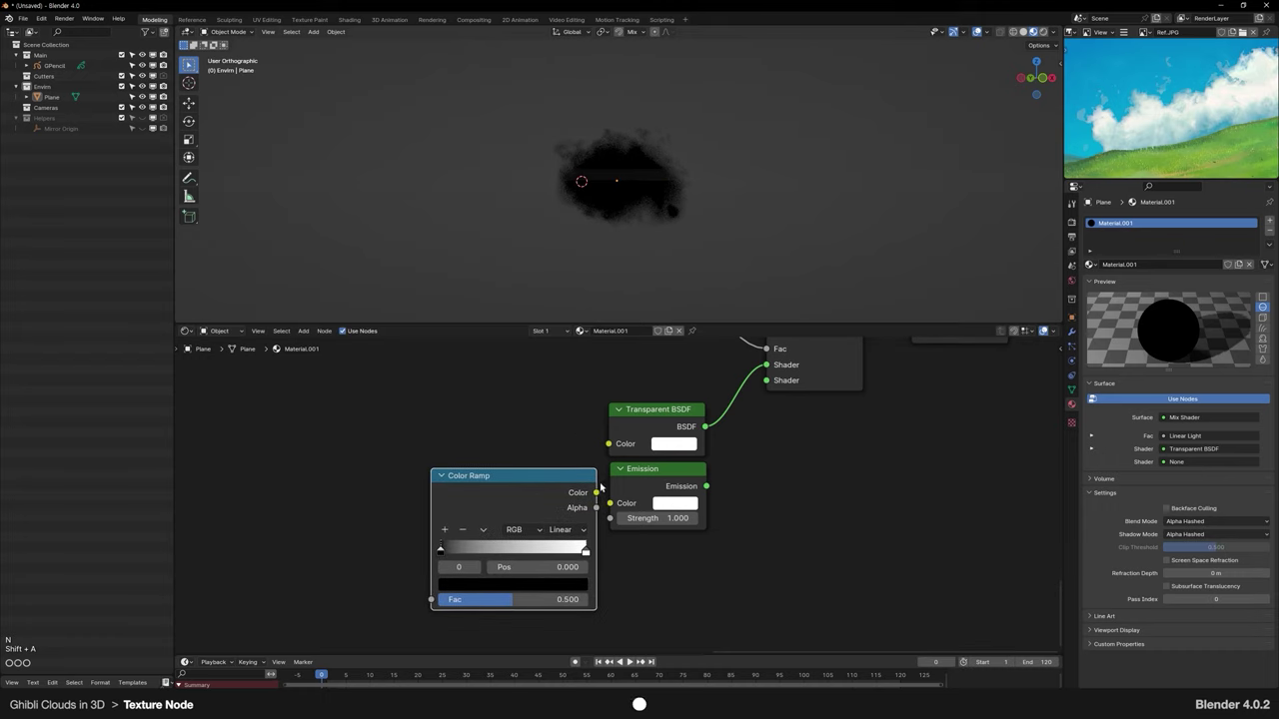
pyautogui.moveTo(757, 390); pyautogui.dragTo(765, 381)
# Step: Move the Transparent BSDF node clear of the new link and delete the Emission node
pyautogui.press('space')
pyautogui.moveTo(687, 410); pyautogui.dragTo(636, 381)
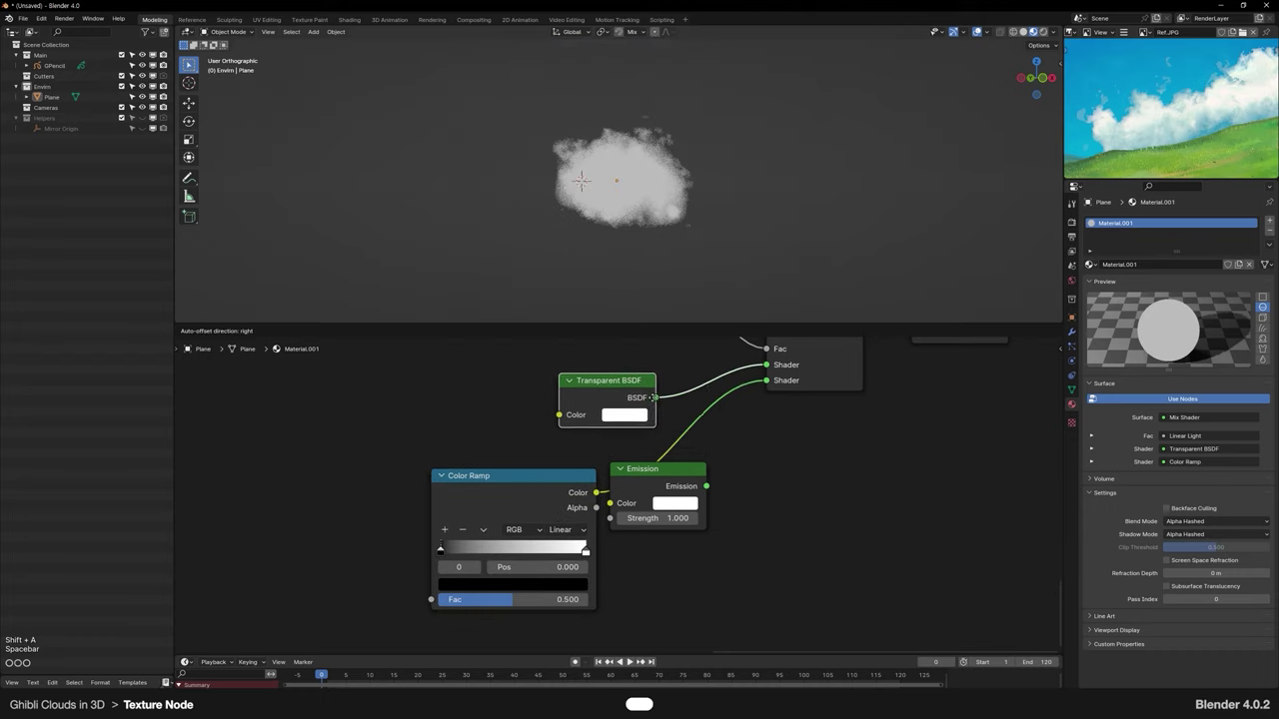
pyautogui.click(691, 474)
pyautogui.press('Delete')
# Step: Sample the reference painting to colour the new ramp's first stop sky blue and its last stop cloud white
pyautogui.click(441, 551)
pyautogui.click(474, 586)
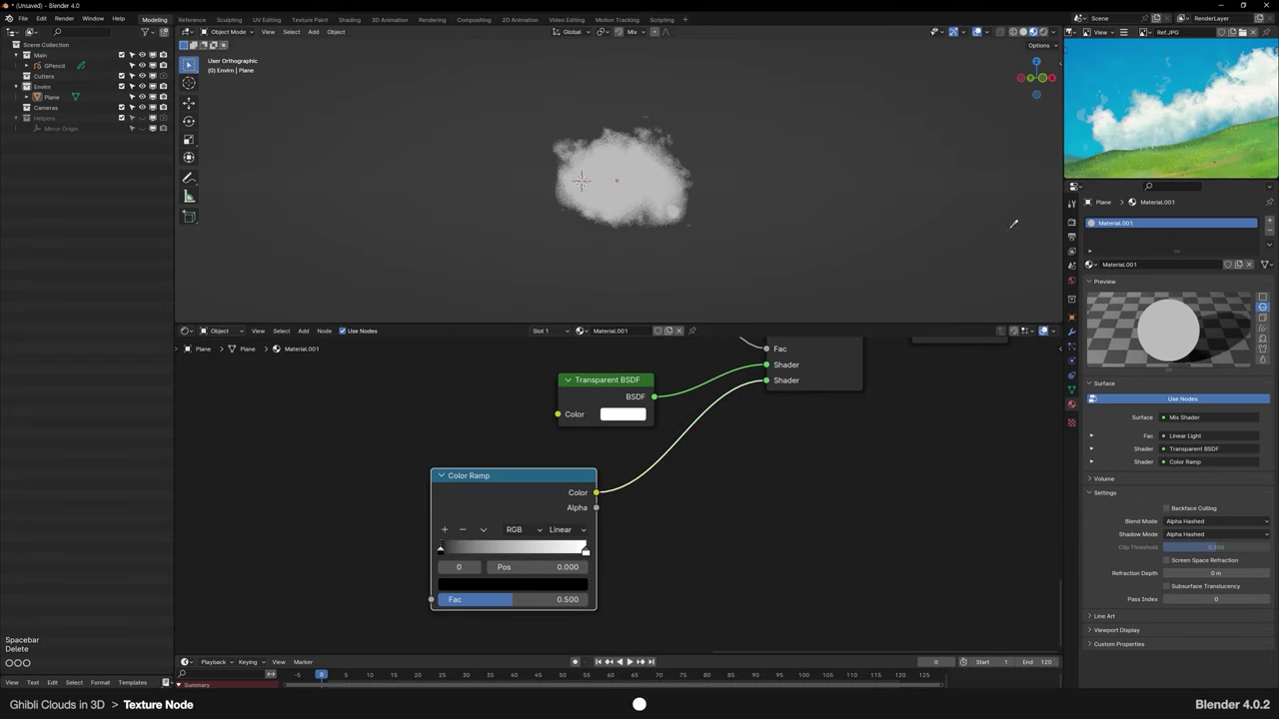
pyautogui.click(1205, 133)
pyautogui.click(585, 552)
pyautogui.click(575, 584)
pyautogui.click(574, 524)
pyautogui.click(1151, 110)
# Step: Add a Sun light to the scene and move it away from the cloud
pyautogui.moveTo(707, 151); pyautogui.dragTo(727, 180, button='middle')
pyautogui.click(733, 178)
pyautogui.click(805, 171)
pyautogui.hotkey('shift', 'a')
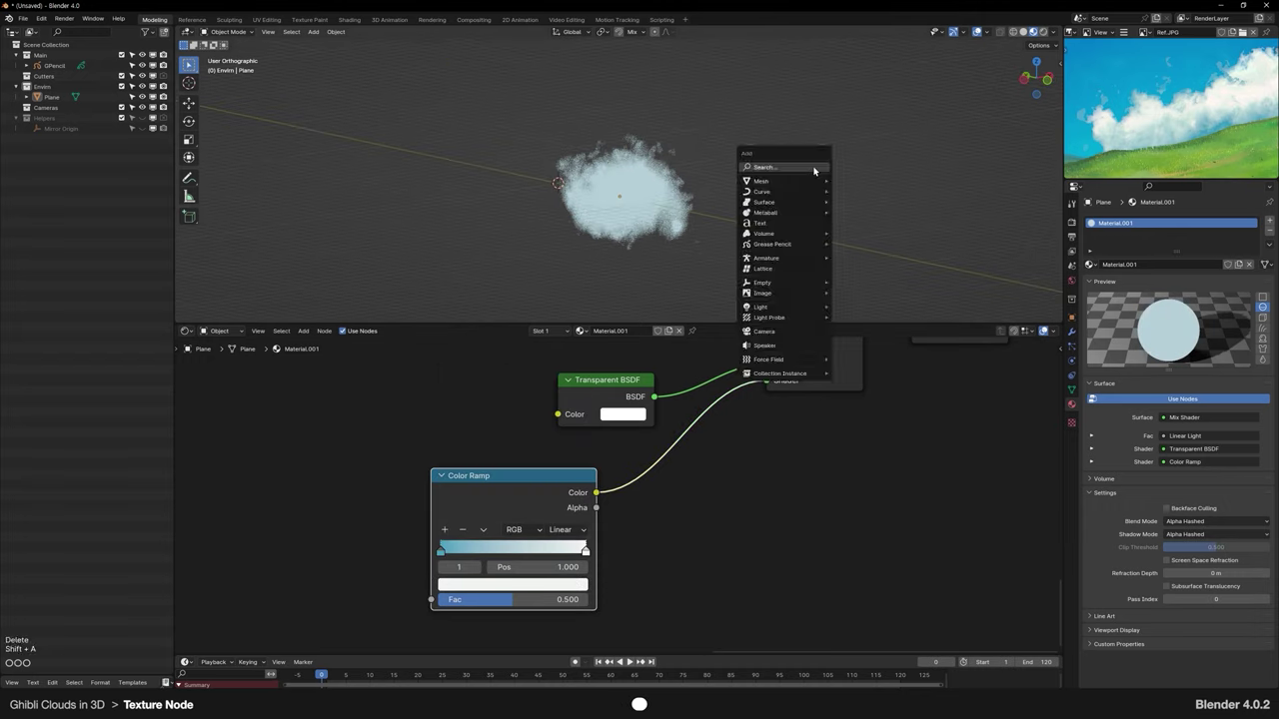
pyautogui.moveTo(792, 287)
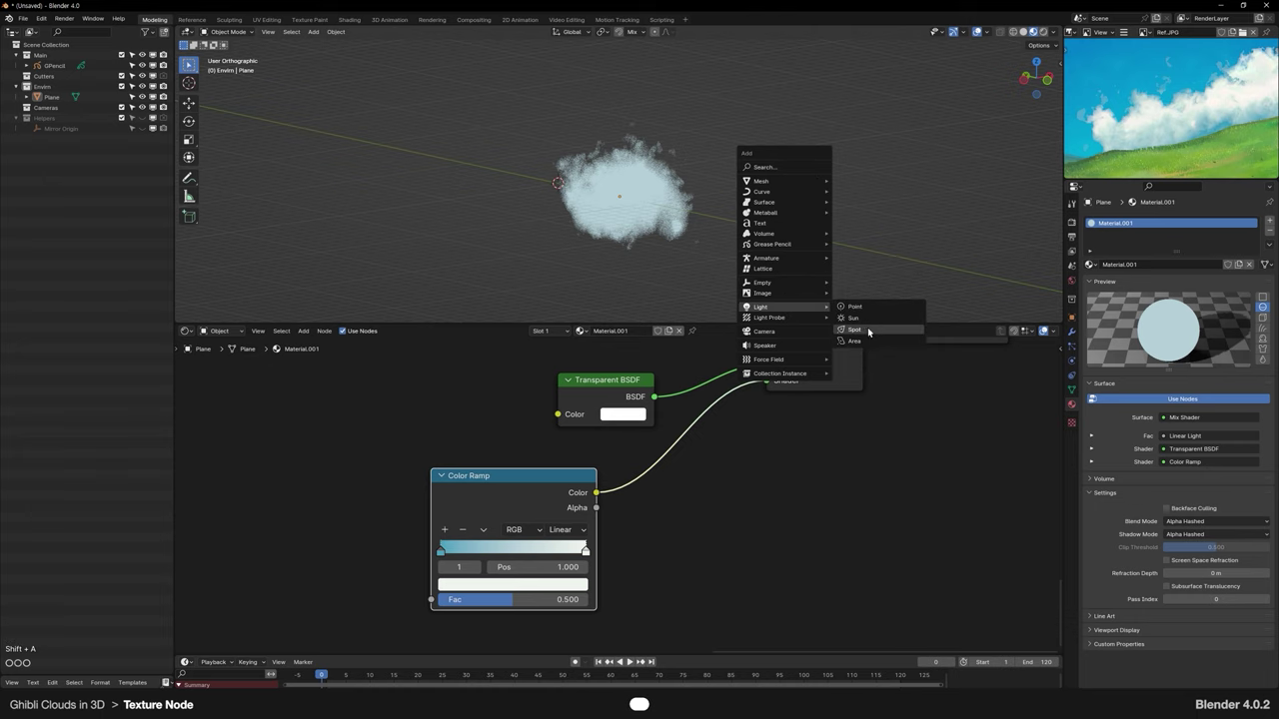
pyautogui.click(867, 319)
pyautogui.scroll(-2, 708, 251)
pyautogui.press('space')
pyautogui.click(917, 143)
pyautogui.moveTo(922, 142); pyautogui.dragTo(949, 138, button='middle')
# Step: Rotate the Sun light in two different axis views to angle it toward the cloud
pyautogui.click(1026, 80)
pyautogui.press('r')
pyautogui.click(881, 173)
pyautogui.moveTo(879, 173)
pyautogui.mouseDown(button='middle')
pyautogui.moveTo(814, 190)
pyautogui.moveTo(734, 165)
pyautogui.mouseUp(button='middle')
pyautogui.click(1044, 82)
pyautogui.press('r')
pyautogui.click(857, 155)
# Step: Switch the viewport to Rendered shading and select the stacked cloud planes
pyautogui.press('z')
pyautogui.click(857, 142)
pyautogui.moveTo(659, 225)
pyautogui.mouseDown(button='middle')
pyautogui.moveTo(732, 202)
pyautogui.moveTo(667, 208)
pyautogui.mouseUp(button='middle')
pyautogui.click(668, 203)
# Step: Add a Diffuse BSDF node in front of the blue-to-white Color Ramp
pyautogui.scroll(-6, 649, 541)
pyautogui.moveTo(682, 540); pyautogui.dragTo(765, 511, button='middle')
pyautogui.scroll(6, 570, 514)
pyautogui.moveTo(564, 513); pyautogui.dragTo(653, 511, button='middle')
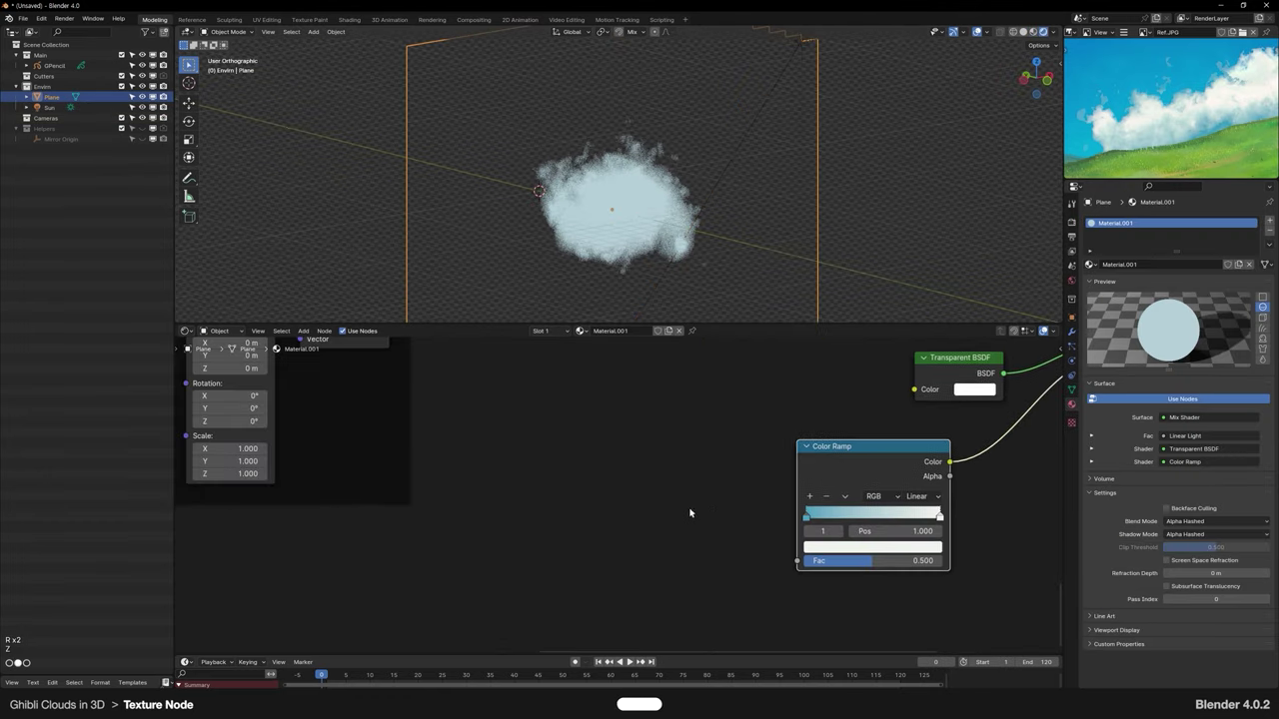
pyautogui.scroll(2, 626, 494)
pyautogui.hotkey('shift', 'a')
pyautogui.click(626, 490)
pyautogui.write('dif')
pyautogui.press('Return')
pyautogui.click(532, 449)
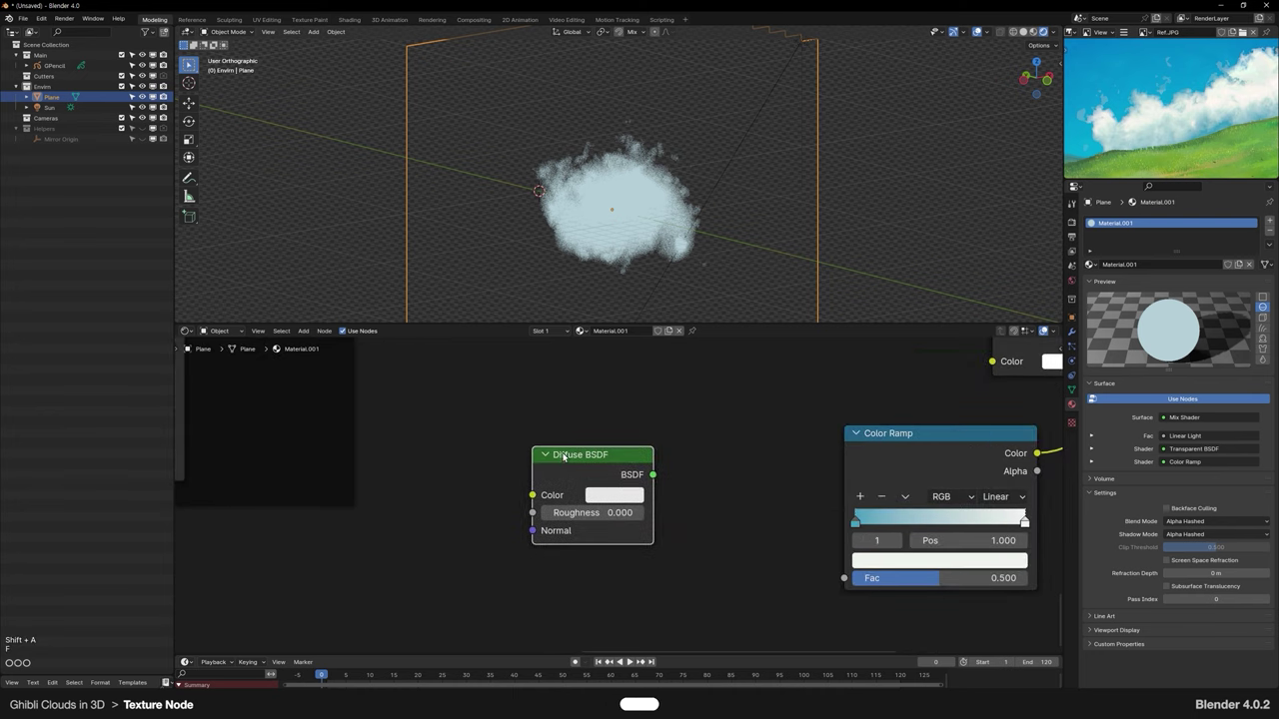
# Step: Connect the Diffuse BSDF output to the Color Ramp's factor and move the Diffuse BSDF farther away to make room between them
pyautogui.moveTo(653, 476); pyautogui.dragTo(844, 579)
pyautogui.press('space')
pyautogui.click(587, 462)
pyautogui.click(917, 474)
pyautogui.press('space')
pyautogui.click(917, 470)
pyautogui.click(601, 468)
pyautogui.press('space')
pyautogui.click(489, 461)
pyautogui.click(680, 458)
# Step: Insert a Shader to RGB node between the Diffuse BSDF and Color Ramp, and move the ramp's white stop to about 0.237
pyautogui.moveTo(683, 458); pyautogui.dragTo(635, 451, button='middle')
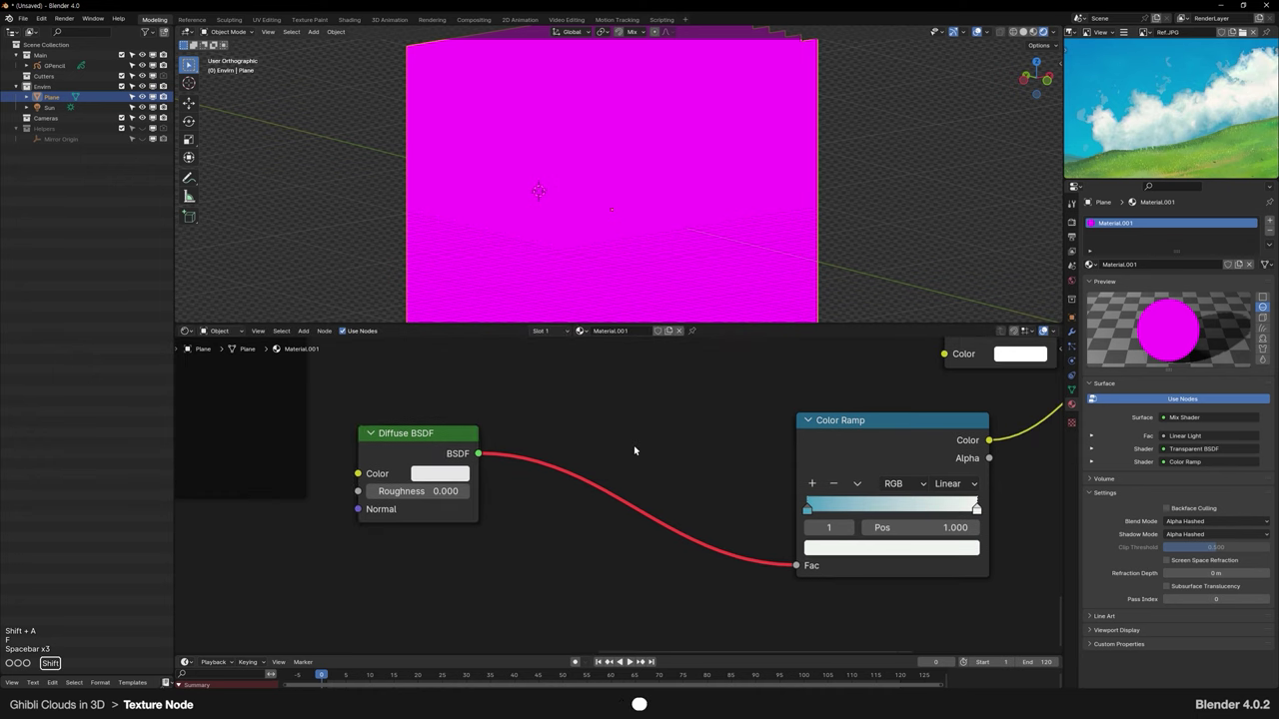
pyautogui.hotkey('shift', 'a')
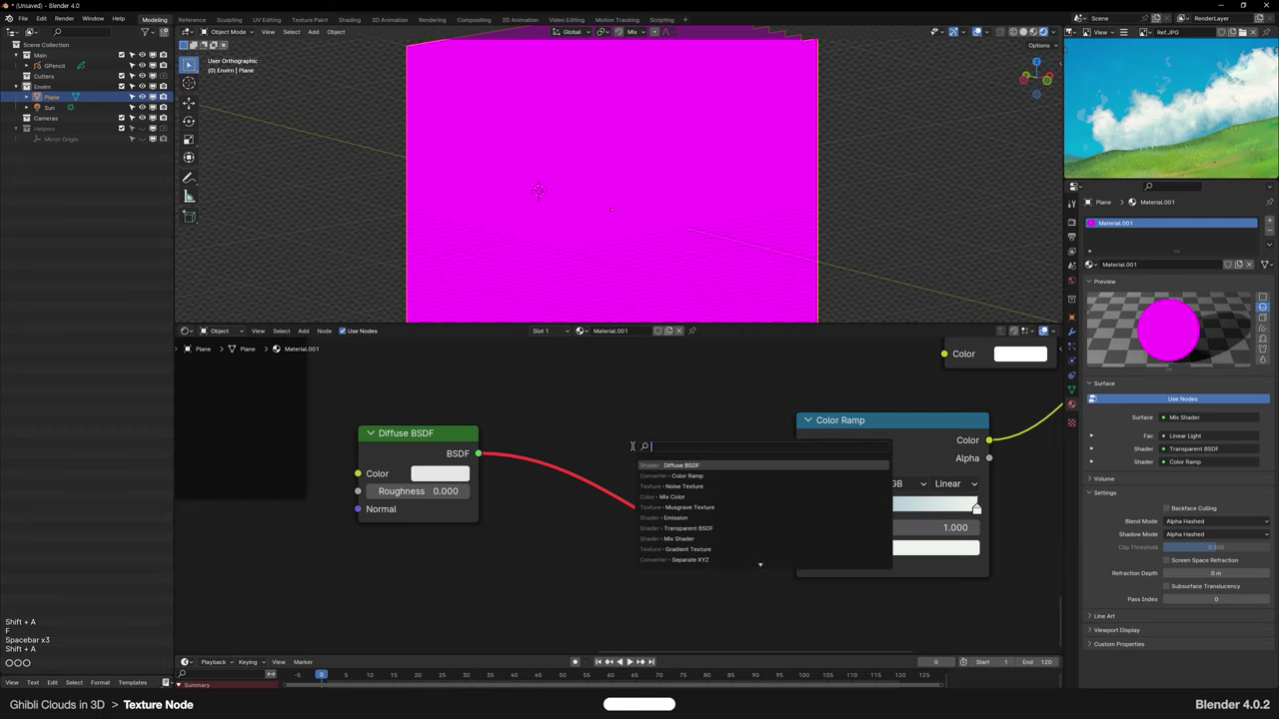
pyautogui.write('rgb')
pyautogui.press('Down')
pyautogui.press('Down')
pyautogui.press('Return')
pyautogui.click(625, 456)
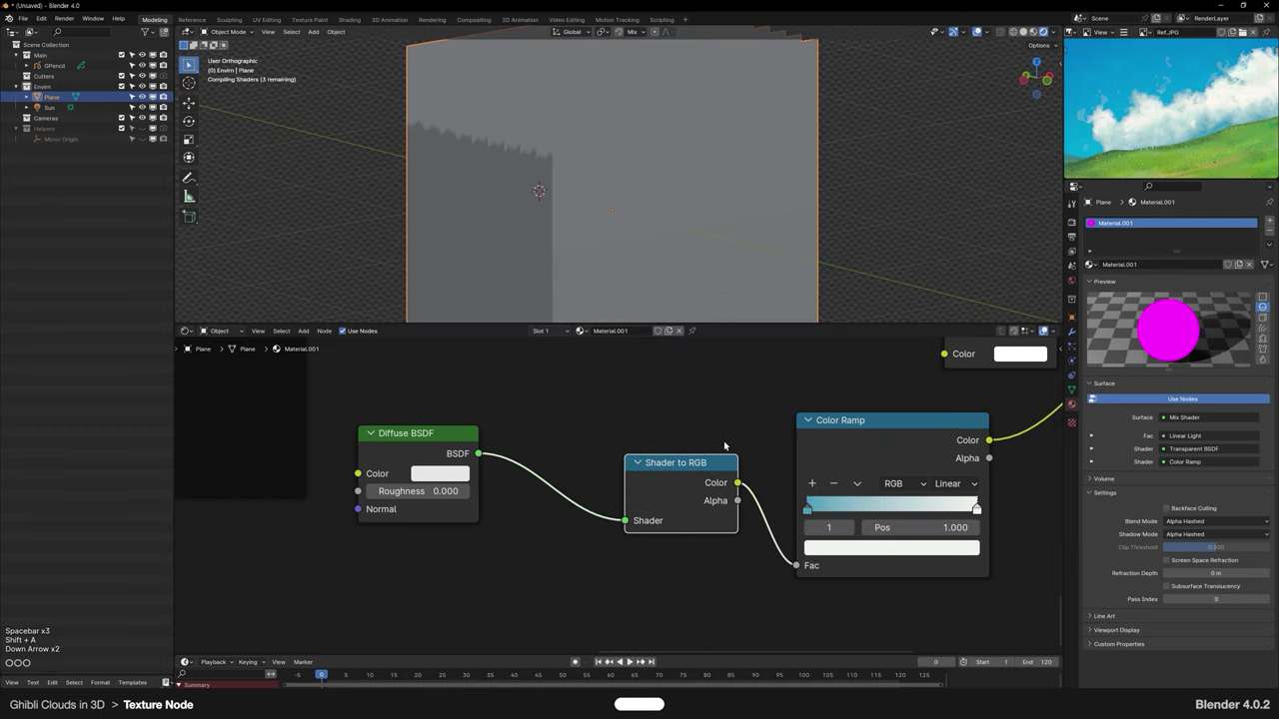
pyautogui.moveTo(647, 236); pyautogui.dragTo(724, 215, button='middle')
pyautogui.moveTo(976, 511); pyautogui.dragTo(864, 512)
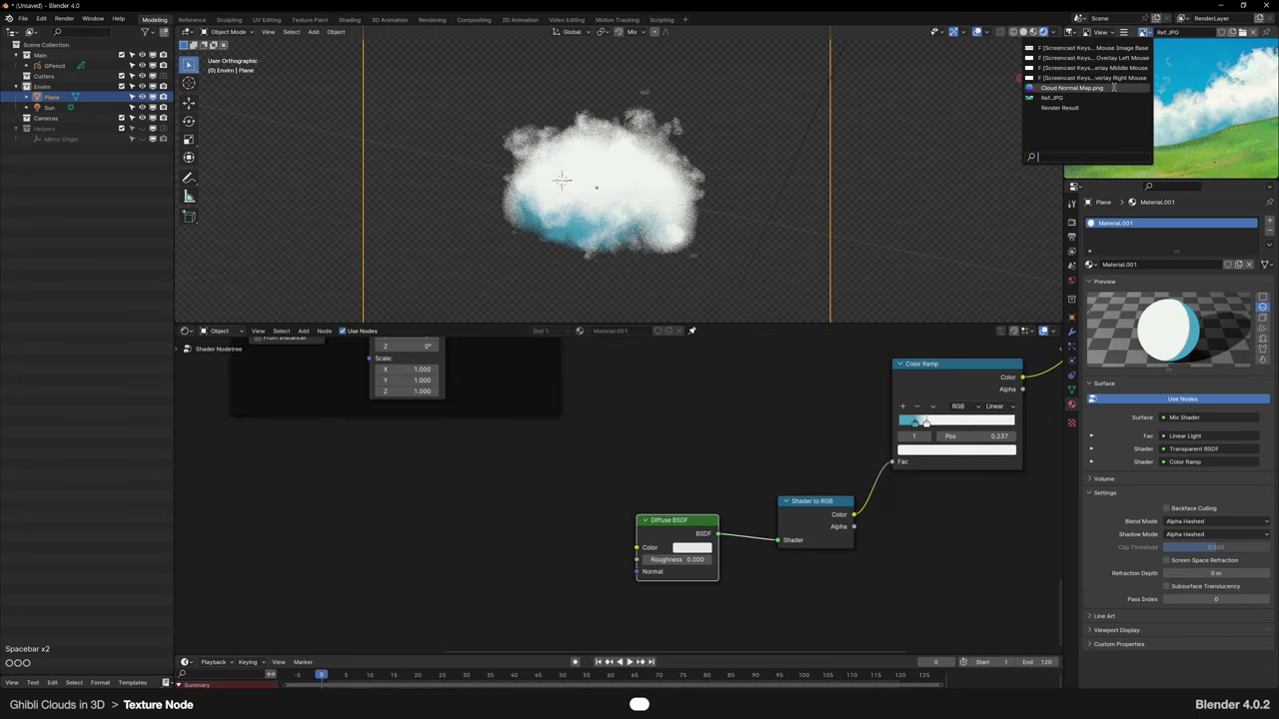
# Step: Display Cloud Normal Map.png in the image viewer in place of the reference painting
pyautogui.click(1089, 80)
pyautogui.scroll(-5, 1235, 124)
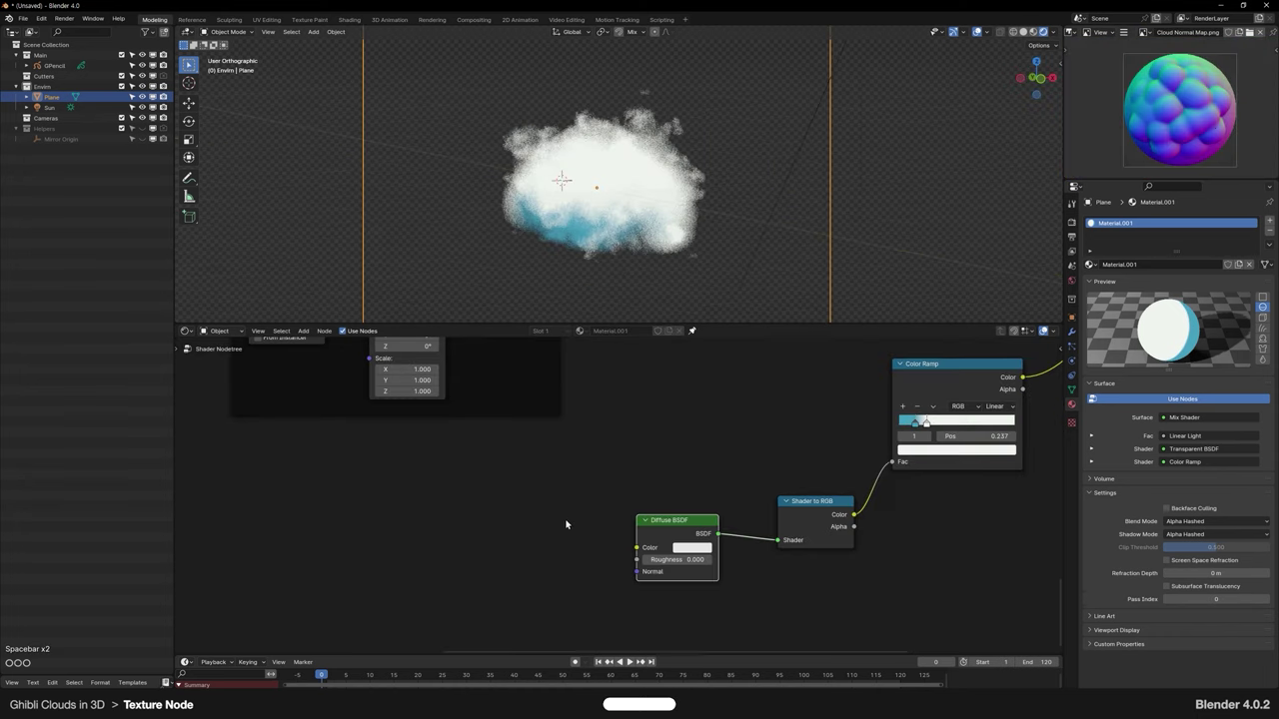
# Step: Add an Image Texture node using Cloud Normal Map.png and connect its Color to the Diffuse BSDF's Normal input
pyautogui.scroll(2, 565, 523)
pyautogui.hotkey('shift', 'a')
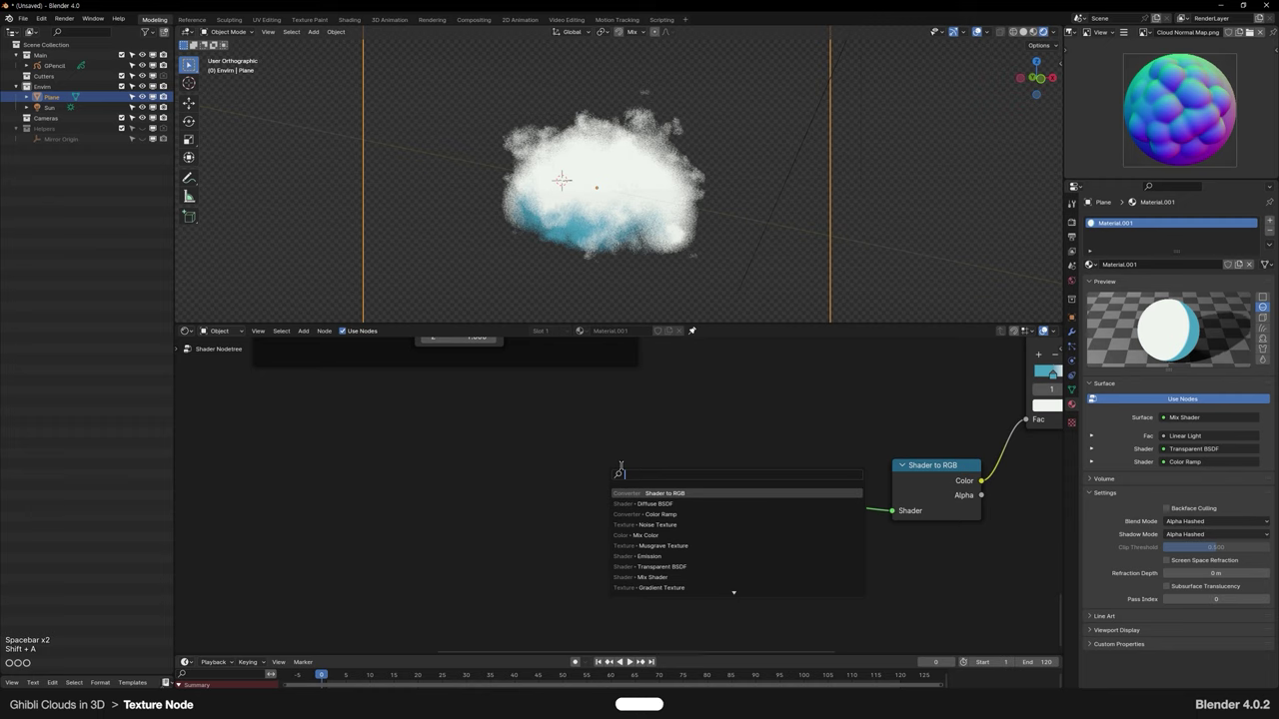
pyautogui.write('im')
pyautogui.press('Return')
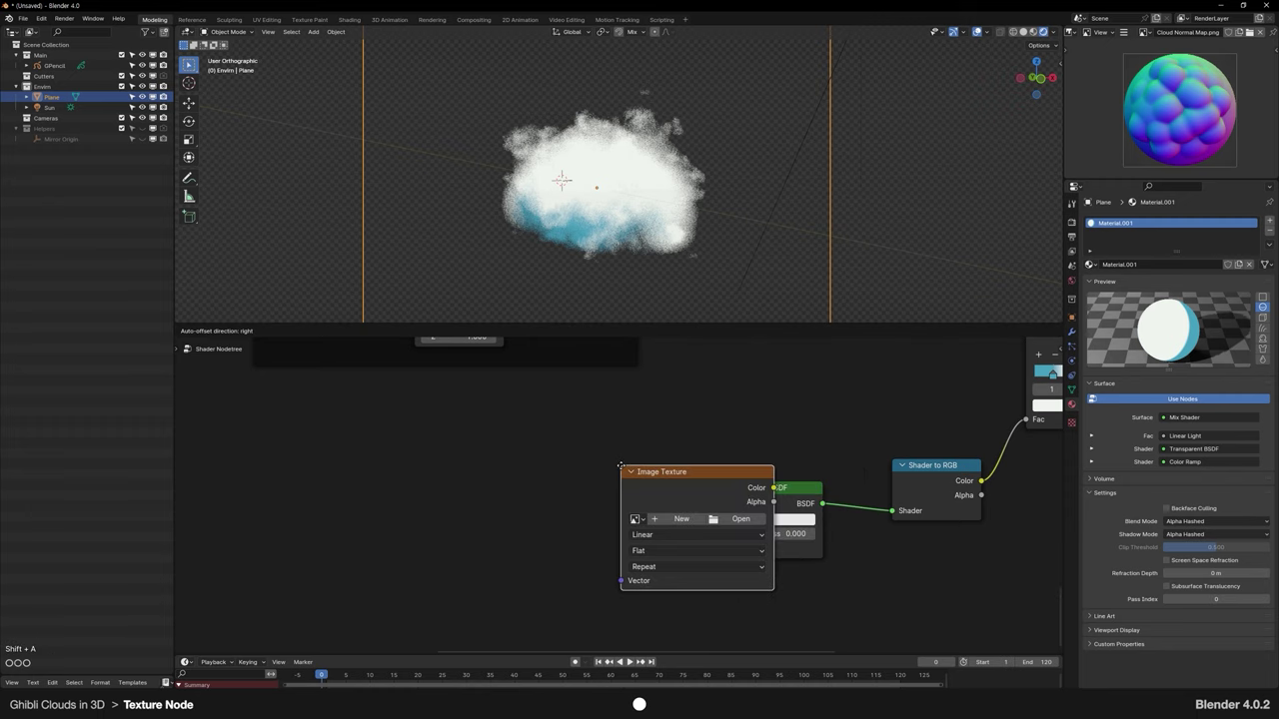
pyautogui.click(477, 487)
pyautogui.click(490, 537)
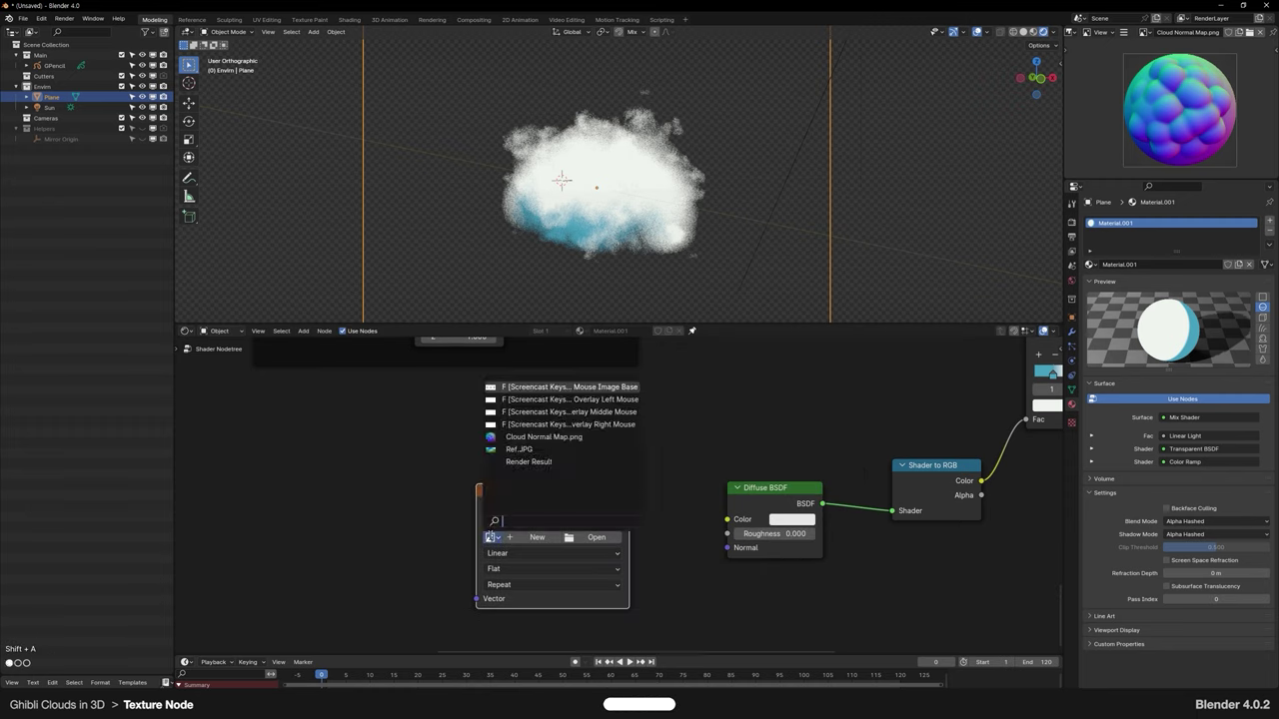
pyautogui.click(531, 440)
pyautogui.moveTo(734, 552); pyautogui.dragTo(731, 549)
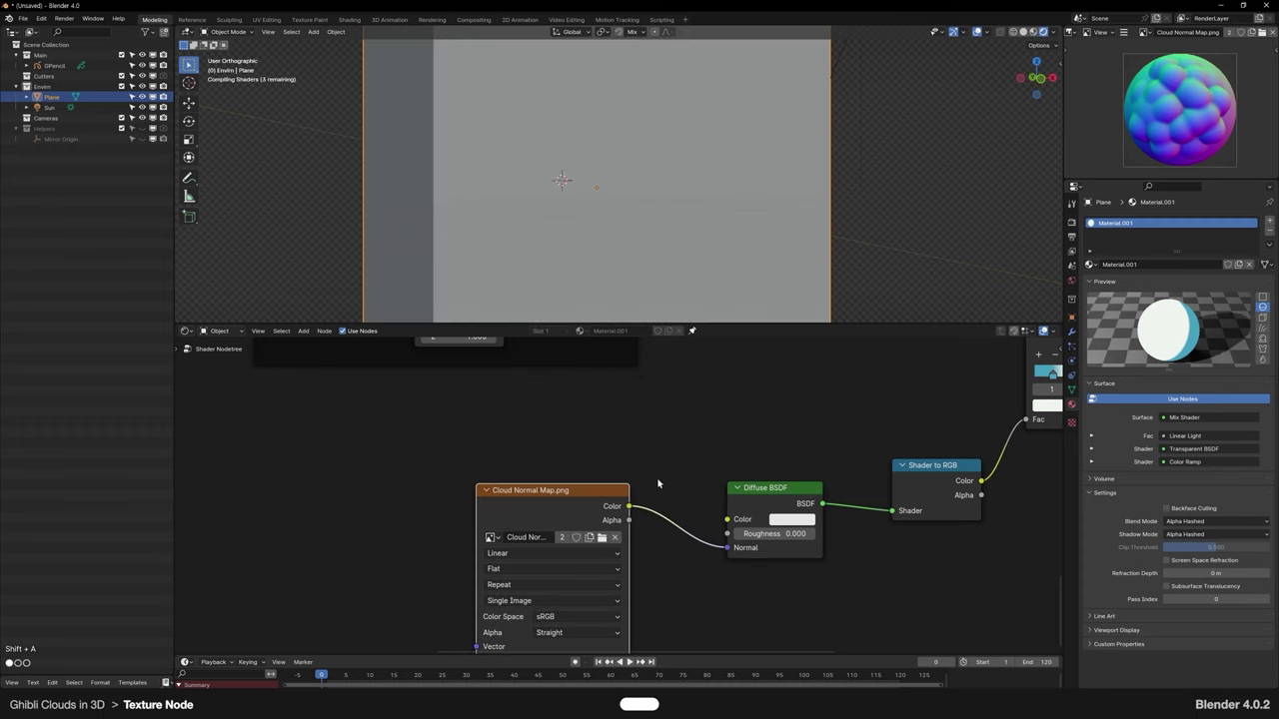
# Step: Select the Sun light and rotate it about 15.4° in the current view
pyautogui.scroll(-3, 799, 207)
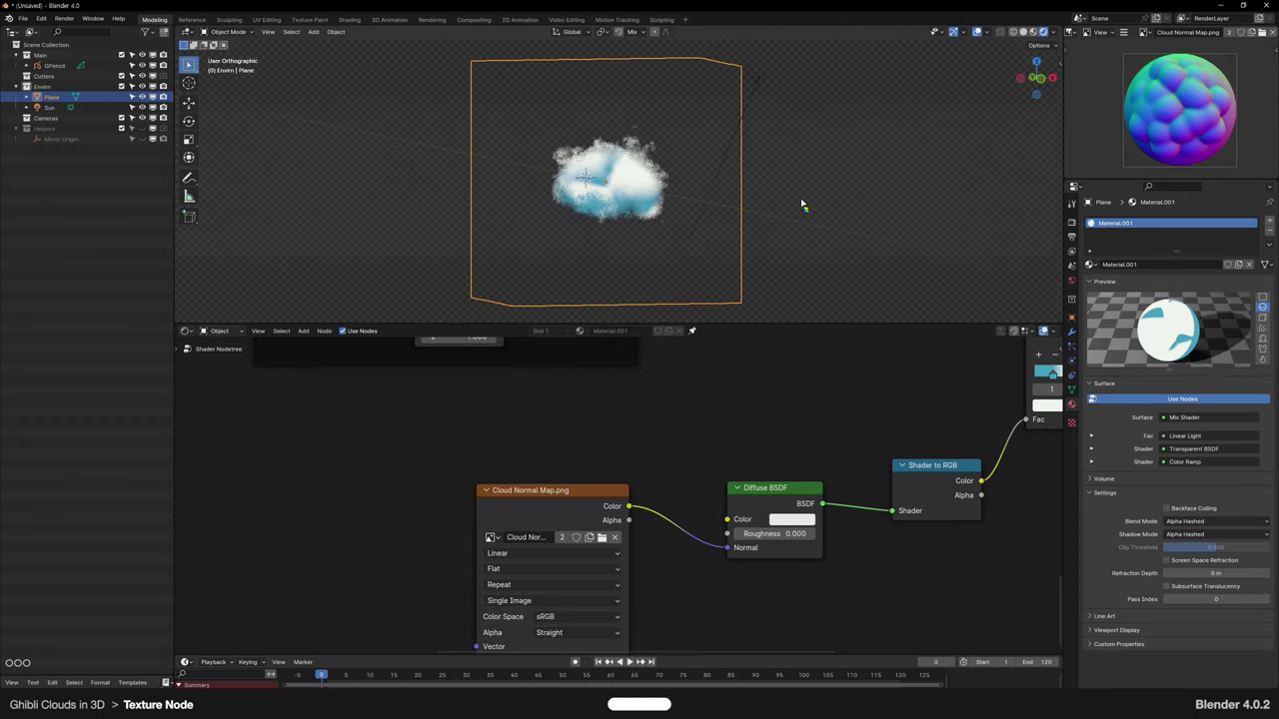
pyautogui.keyDown('shift'); pyautogui.moveTo(807, 146); pyautogui.dragTo(796, 174, button='middle'); pyautogui.keyUp('shift')
pyautogui.click(748, 106)
pyautogui.press('r')
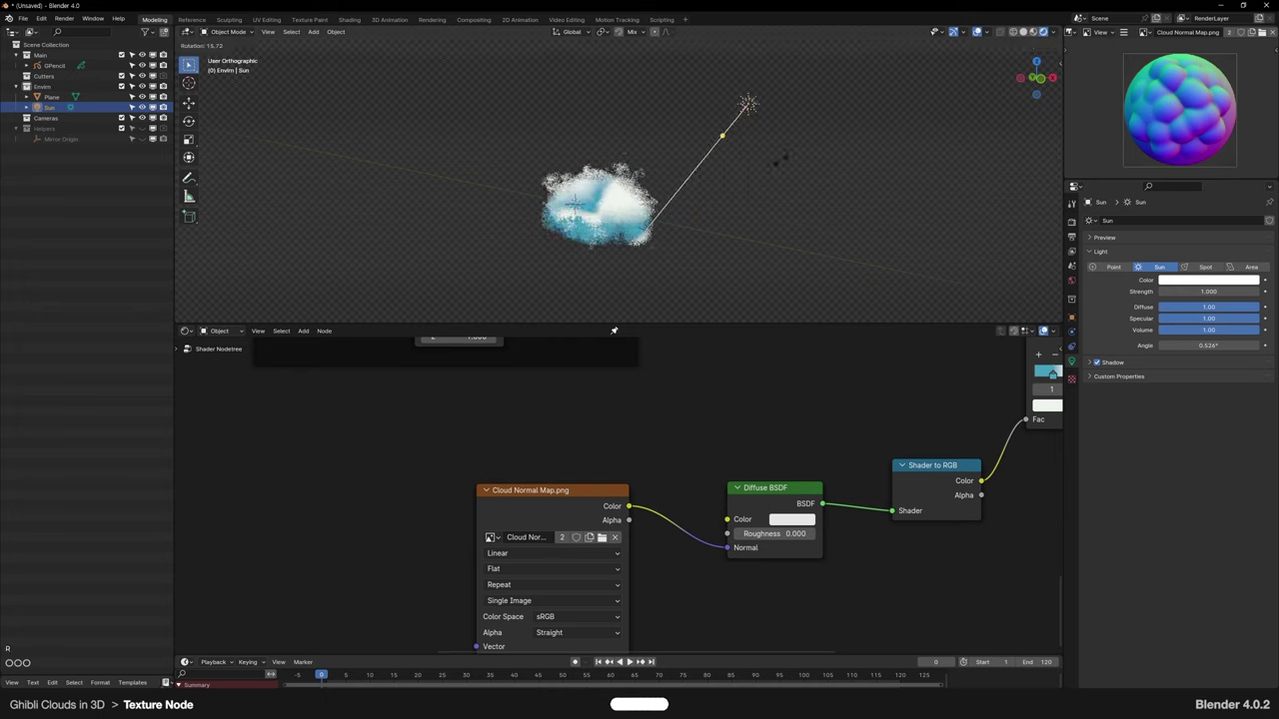
pyautogui.click(753, 203)
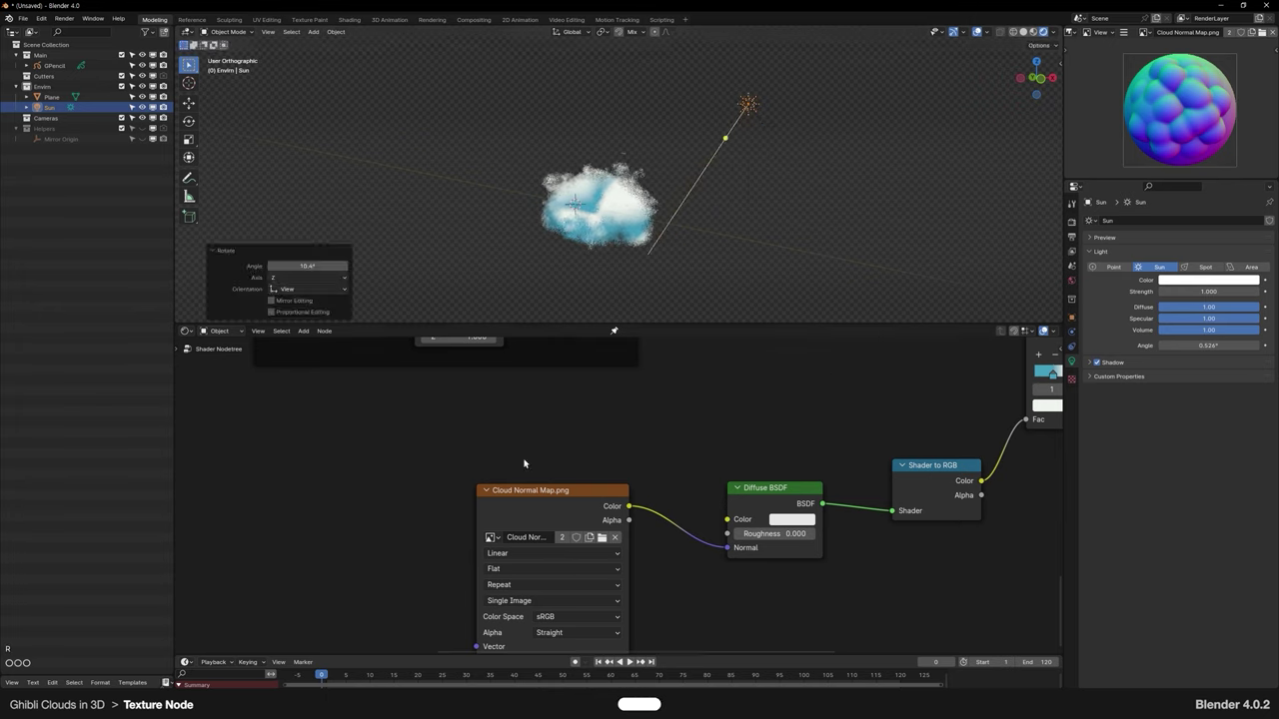
# Step: Delete the Cloud Normal Map.png texture node from the material
pyautogui.click(685, 506)
pyautogui.moveTo(687, 502); pyautogui.dragTo(732, 413, button='middle')
pyautogui.scroll(2, 722, 453)
pyautogui.click(592, 397)
pyautogui.press('Delete')
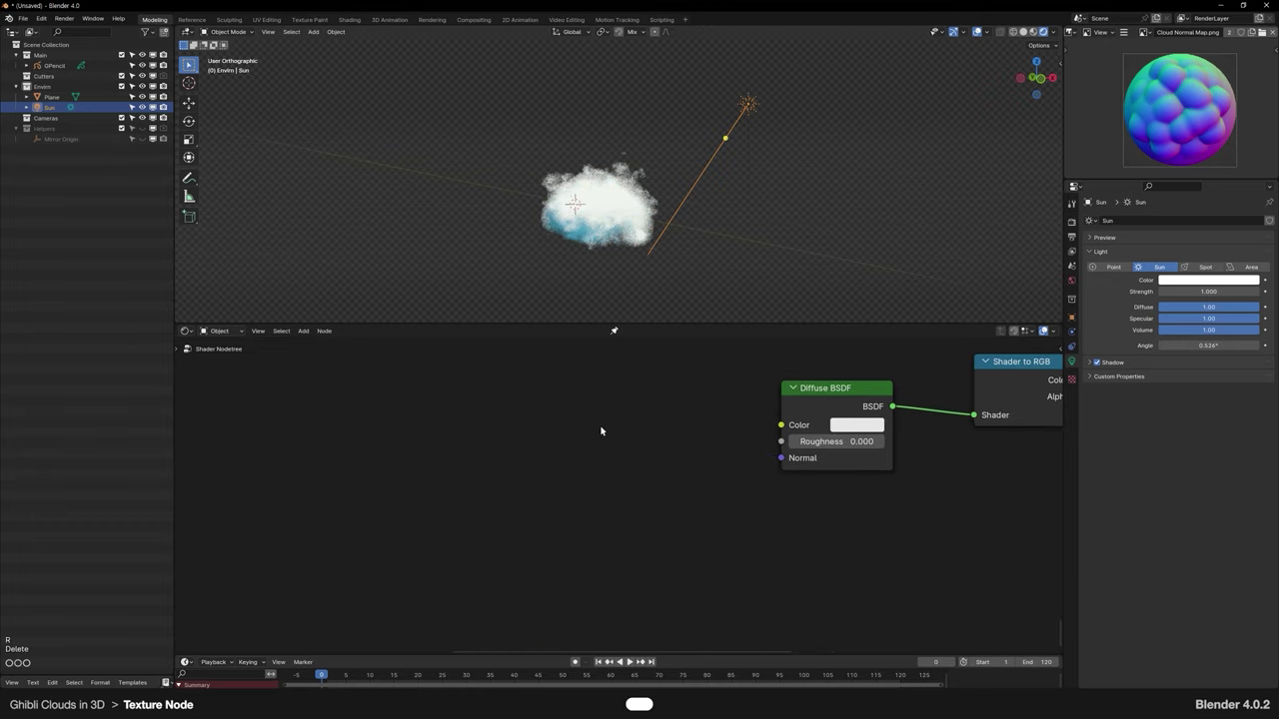
# Step: Add a Combine XYZ node in the empty area before the Diffuse BSDF
pyautogui.scroll(-3, 600, 433)
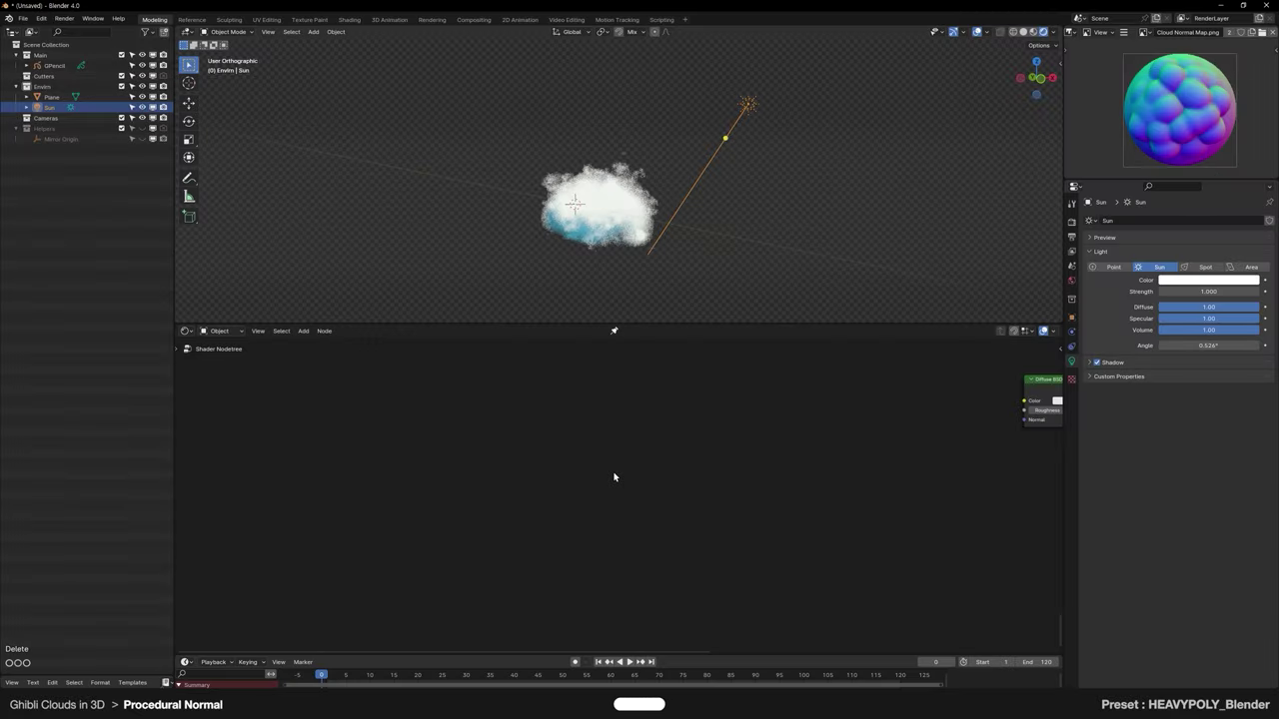
pyautogui.hotkey('shift', 'a')
pyautogui.write('se')
pyautogui.press('BackSpace')
pyautogui.press('BackSpace')
pyautogui.write('com')
pyautogui.press('Return')
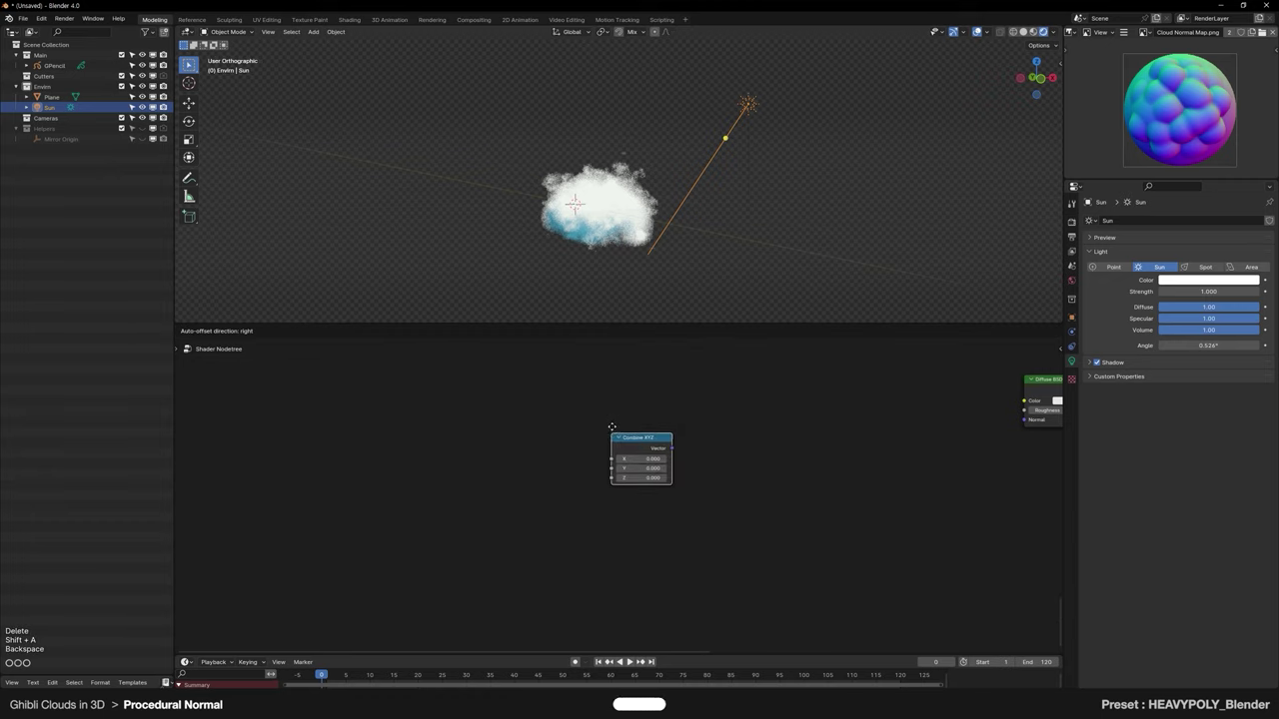
pyautogui.click(611, 427)
# Step: Duplicate the Combine XYZ node twice and stack the copies below the original
pyautogui.scroll(4, 707, 438)
pyautogui.hotkey('ctrl', 'c')
pyautogui.hotkey('ctrl', 'v')
pyautogui.press('space')
pyautogui.click(598, 535)
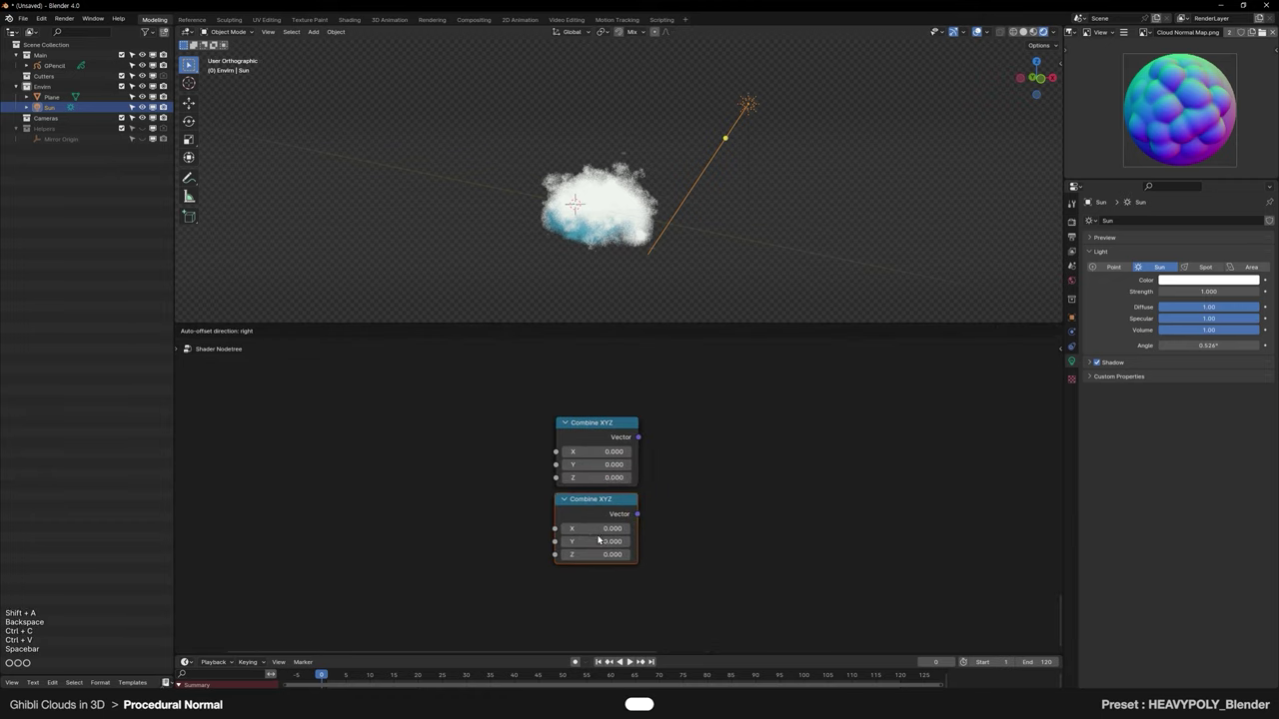
pyautogui.hotkey('ctrl', 'c')
pyautogui.hotkey('ctrl', 'v')
pyautogui.press('space')
# Step: Set X to 1 on the first Combine XYZ node, Y to 1 on the second and Z to 1 on the third
pyautogui.write('1')
pyautogui.press('Return')
pyautogui.click(597, 541)
pyautogui.write('1')
pyautogui.press('Return')
pyautogui.click(598, 631)
pyautogui.write('1')
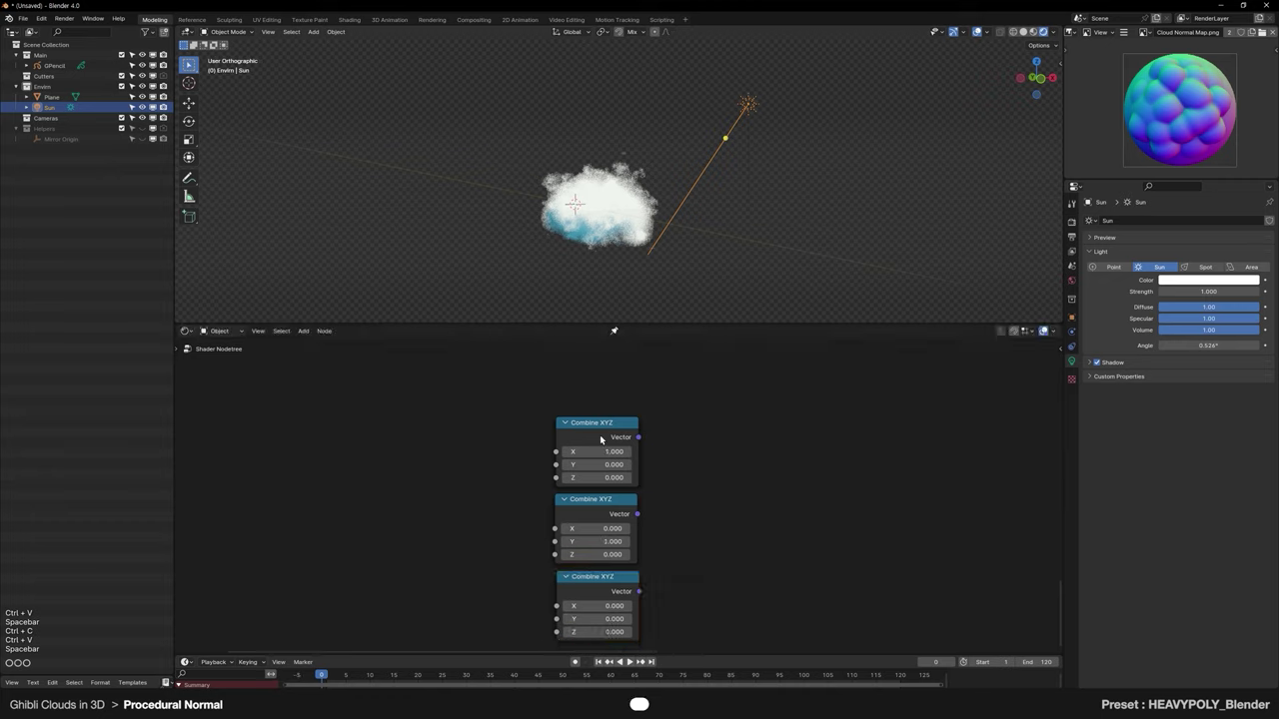
# Step: Preview the three Combine XYZ nodes in turn on the planes to compare their axis colours
pyautogui.keyDown('ctrl'); pyautogui.keyDown('shift'); pyautogui.click(602, 440); pyautogui.keyUp('shift'); pyautogui.keyUp('ctrl')
pyautogui.keyDown('ctrl'); pyautogui.keyDown('shift'); pyautogui.click(606, 502); pyautogui.keyUp('shift'); pyautogui.keyUp('ctrl')
pyautogui.keyDown('ctrl'); pyautogui.keyDown('shift'); pyautogui.click(623, 579); pyautogui.keyUp('shift'); pyautogui.keyUp('ctrl')
pyautogui.keyDown('ctrl'); pyautogui.keyDown('shift'); pyautogui.click(599, 436); pyautogui.keyUp('shift'); pyautogui.keyUp('ctrl')
pyautogui.keyDown('ctrl'); pyautogui.keyDown('shift'); pyautogui.click(605, 505); pyautogui.keyUp('shift'); pyautogui.keyUp('ctrl')
pyautogui.keyDown('ctrl'); pyautogui.keyDown('shift'); pyautogui.click(605, 581); pyautogui.keyUp('shift'); pyautogui.keyUp('ctrl')
pyautogui.keyDown('ctrl'); pyautogui.keyDown('shift'); pyautogui.click(601, 439); pyautogui.keyUp('shift'); pyautogui.keyUp('ctrl')
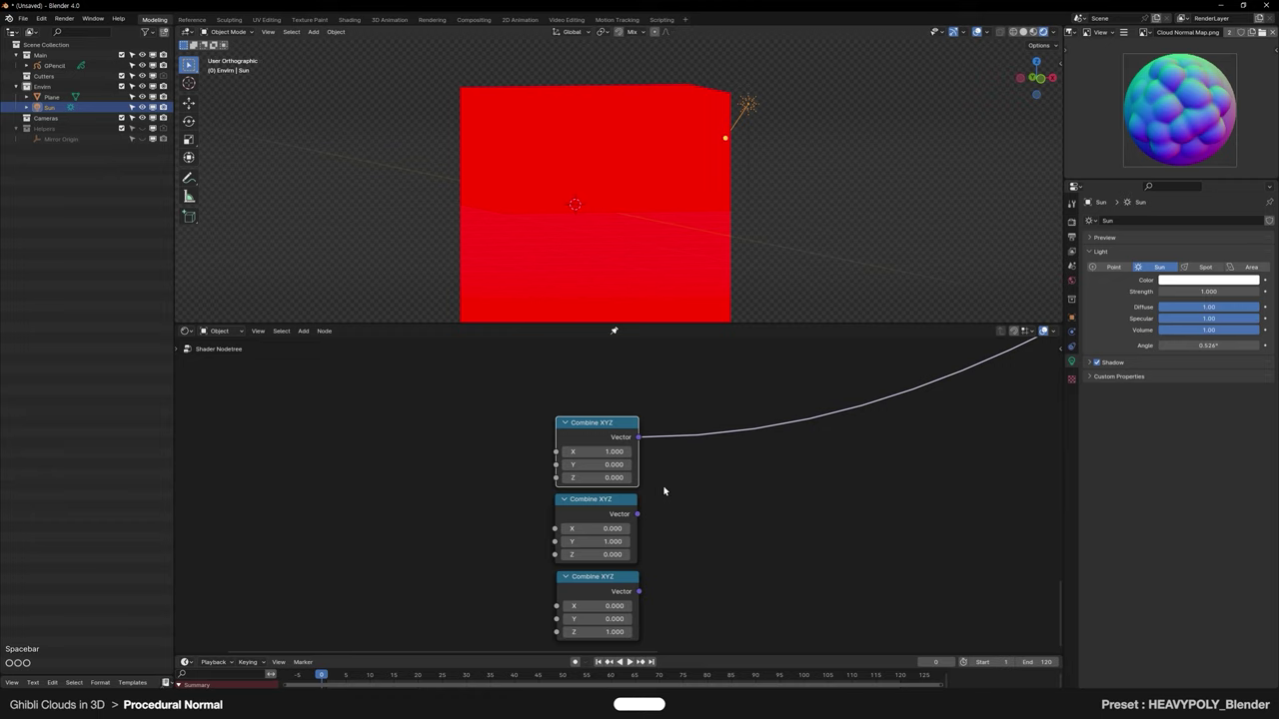
pyautogui.keyDown('ctrl'); pyautogui.keyDown('shift'); pyautogui.click(606, 582); pyautogui.keyUp('shift'); pyautogui.keyUp('ctrl')
pyautogui.keyDown('ctrl'); pyautogui.keyDown('shift'); pyautogui.click(603, 439); pyautogui.keyUp('shift'); pyautogui.keyUp('ctrl')
# Step: Add a Separate XYZ node ahead of the Combine XYZ nodes
pyautogui.scroll(-4, 679, 505)
pyautogui.moveTo(514, 391); pyautogui.dragTo(602, 466, button='middle')
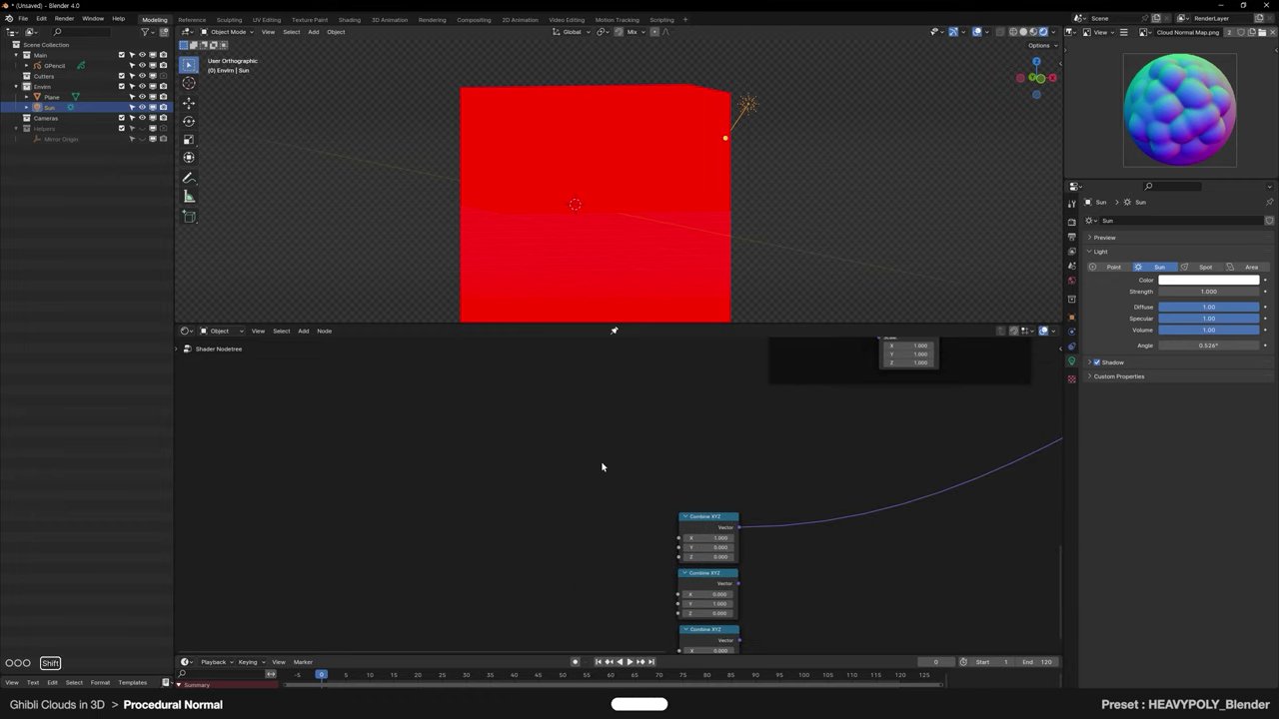
pyautogui.hotkey('shift', 'a')
pyautogui.write('se')
pyautogui.press('Return')
pyautogui.click(599, 454)
pyautogui.scroll(3, 600, 455)
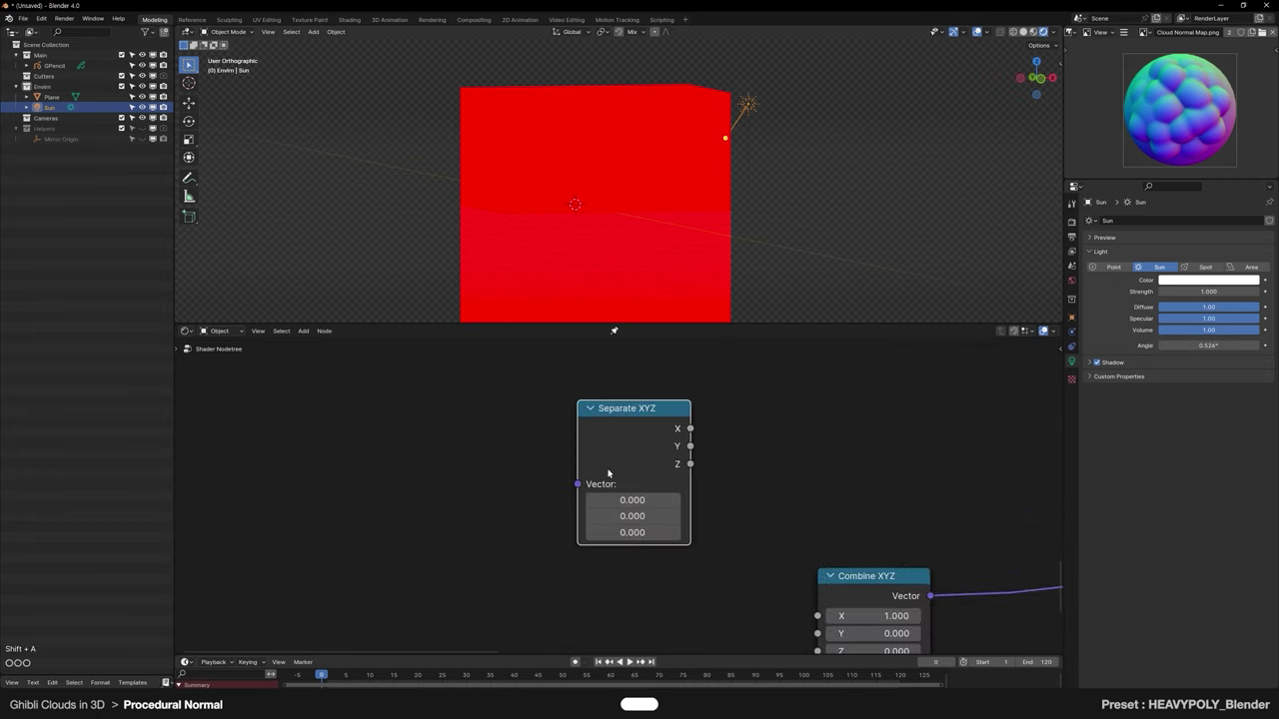
# Step: Add a Texture Coordinate node and connect its UV output to the Separate XYZ vector
pyautogui.hotkey('shift', 'a')
pyautogui.write('texture coo')
pyautogui.press('Return')
pyautogui.click(424, 405)
pyautogui.moveTo(579, 489); pyautogui.dragTo(579, 487)
# Step: Preview the Separate XYZ outputs one by one, followed by the first Combine XYZ node
pyautogui.keyDown('ctrl'); pyautogui.keyDown('shift'); pyautogui.click(610, 432); pyautogui.keyUp('shift'); pyautogui.keyUp('ctrl')
pyautogui.moveTo(740, 488); pyautogui.dragTo(655, 491, button='middle')
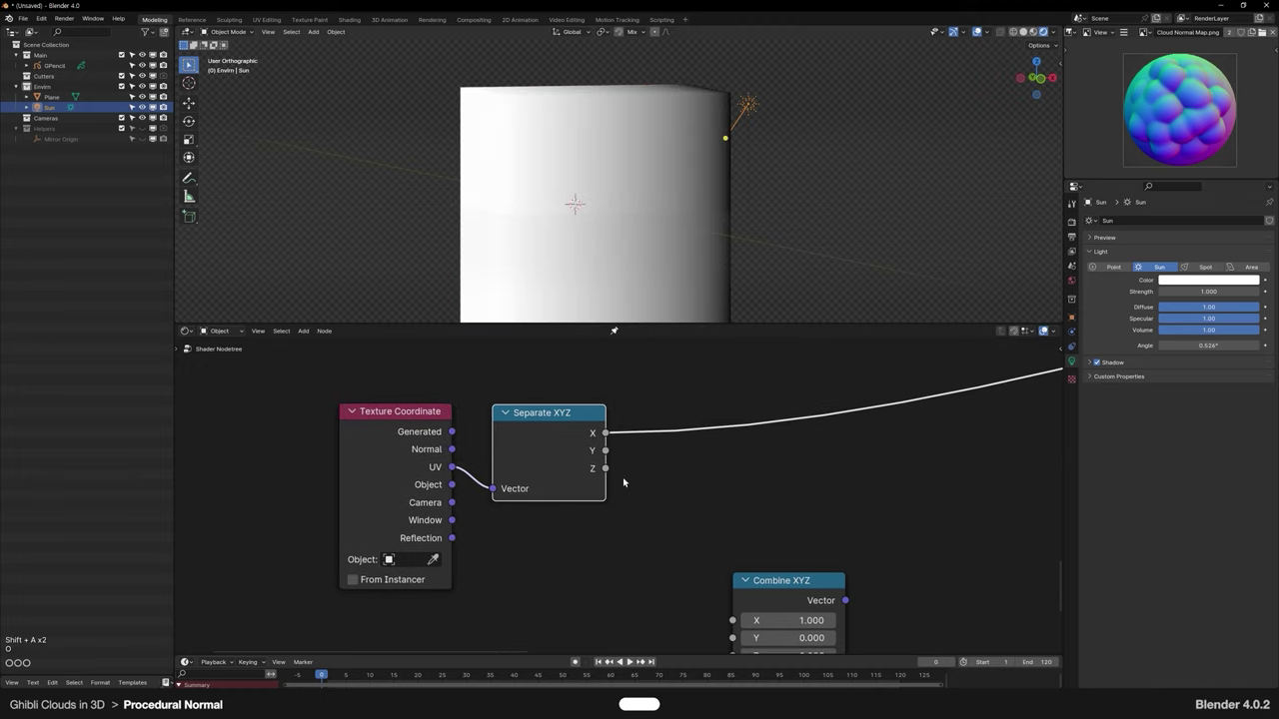
pyautogui.keyDown('ctrl'); pyautogui.keyDown('shift'); pyautogui.click(596, 476); pyautogui.keyUp('shift'); pyautogui.keyUp('ctrl')
pyautogui.keyDown('ctrl'); pyautogui.keyDown('shift'); pyautogui.click(569, 476); pyautogui.keyUp('shift'); pyautogui.keyUp('ctrl')
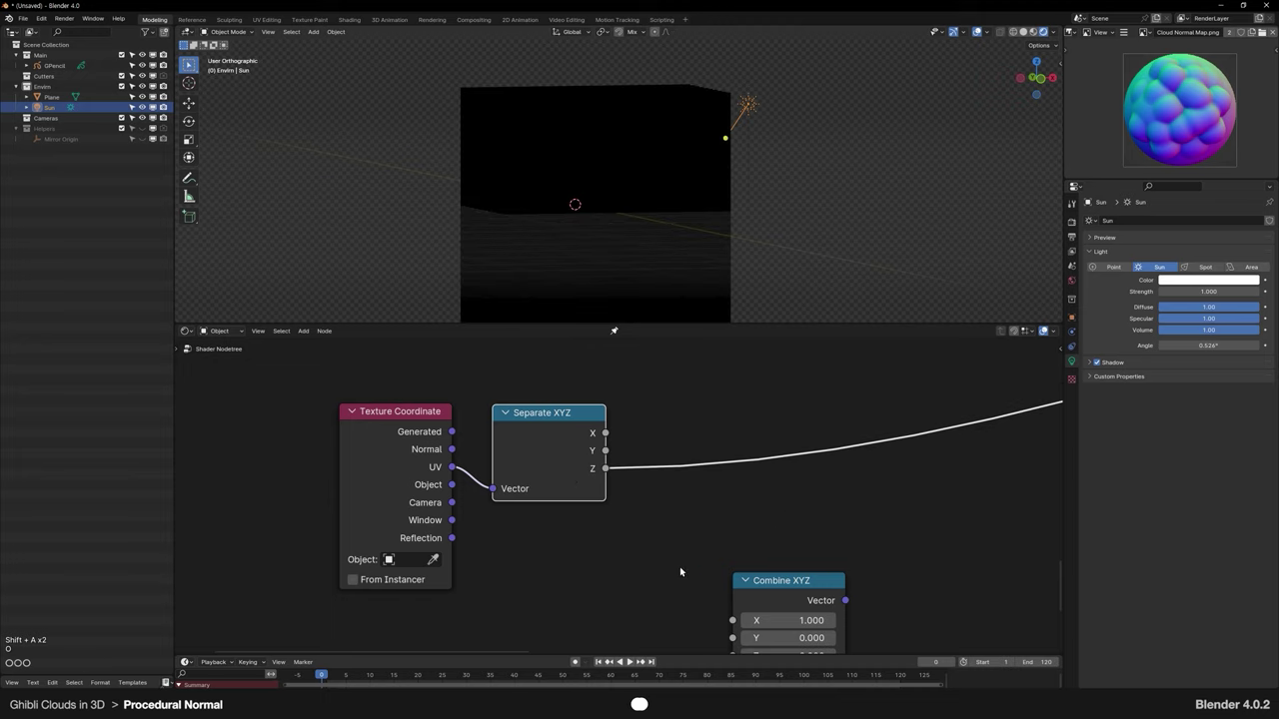
pyautogui.keyDown('ctrl'); pyautogui.keyDown('shift'); pyautogui.click(570, 448); pyautogui.keyUp('shift'); pyautogui.keyUp('ctrl')
pyautogui.keyDown('ctrl'); pyautogui.keyDown('shift'); pyautogui.click(795, 599); pyautogui.keyUp('shift'); pyautogui.keyUp('ctrl')
# Step: Add a Map Range node, feed its Value from the Separate XYZ X output and preview the result
pyautogui.scroll(-2, 719, 519)
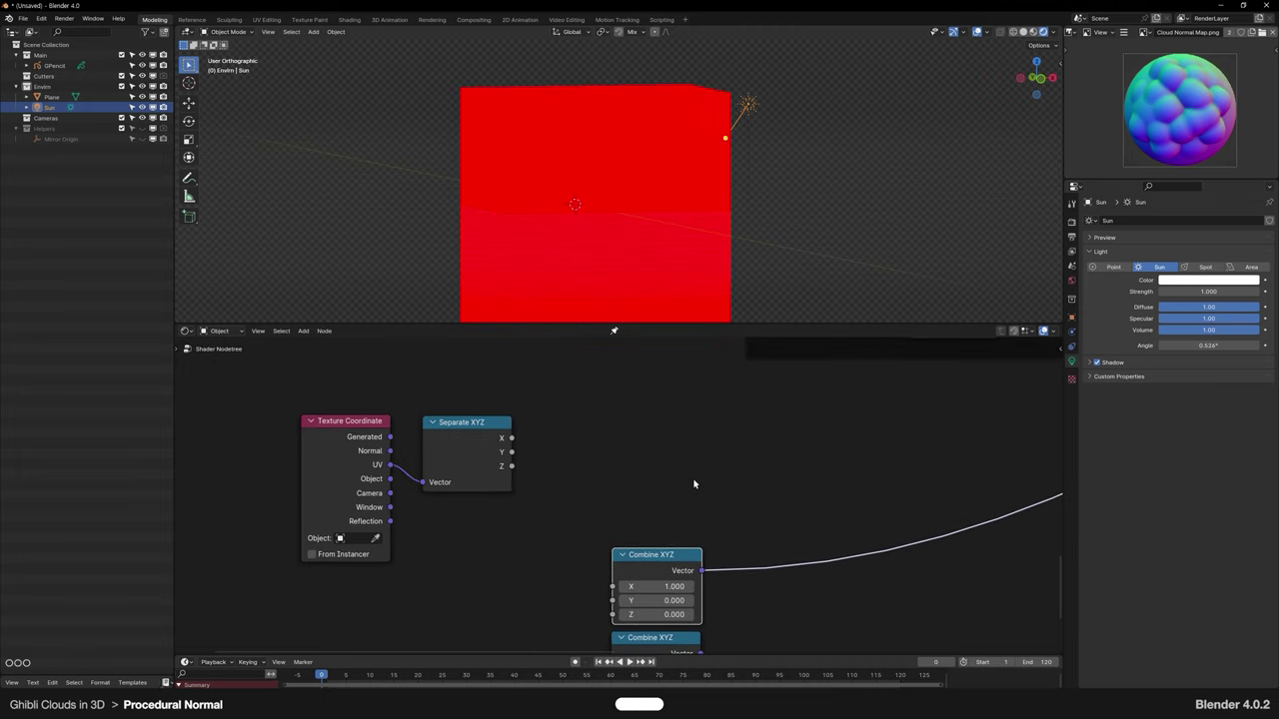
pyautogui.hotkey('shift', 'a')
pyautogui.write('map')
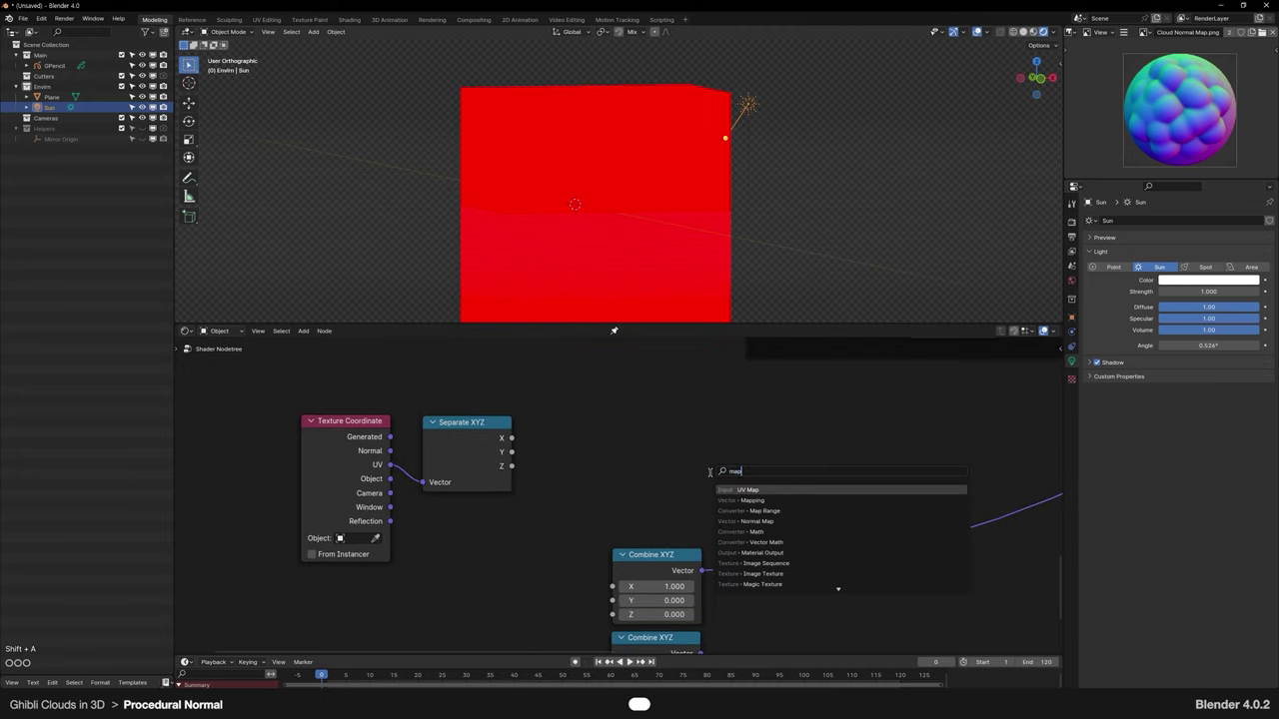
pyautogui.press('Down')
pyautogui.press('Down')
pyautogui.press('Return')
pyautogui.click(599, 361)
pyautogui.scroll(2, 486, 475)
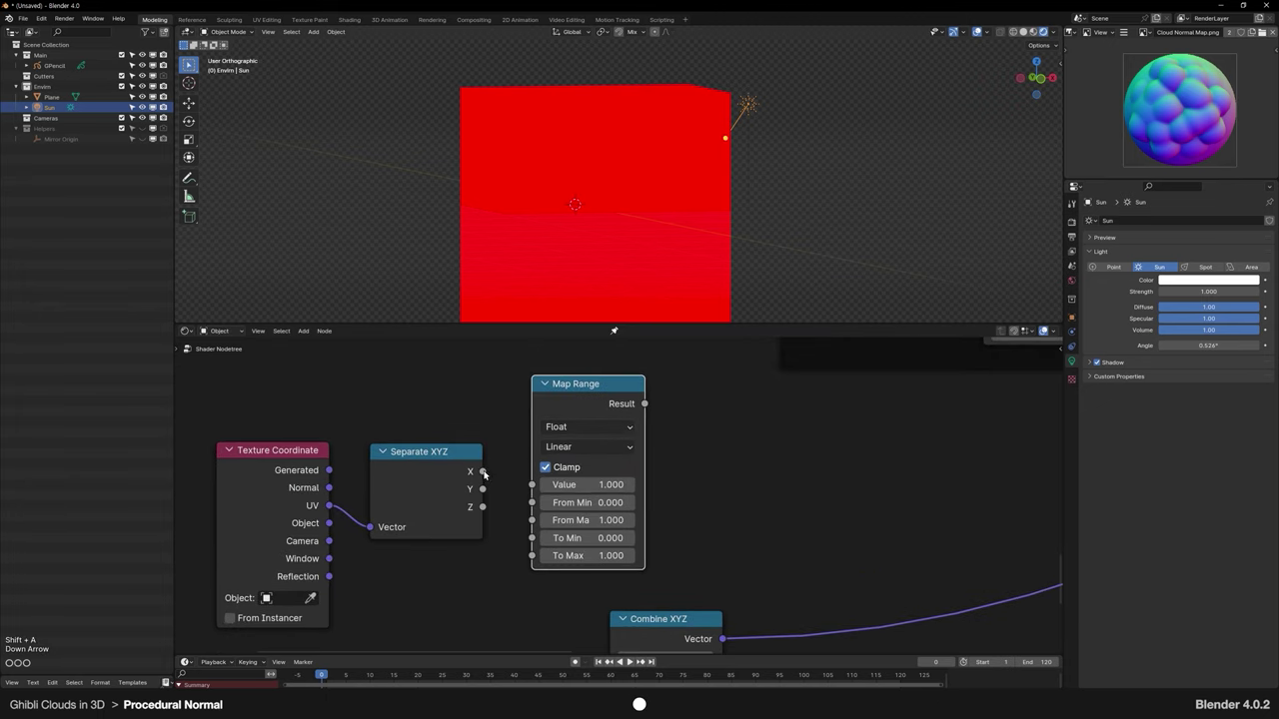
pyautogui.moveTo(485, 473); pyautogui.dragTo(533, 485)
pyautogui.keyDown('ctrl'); pyautogui.keyDown('shift'); pyautogui.click(579, 404); pyautogui.keyUp('shift'); pyautogui.keyUp('ctrl')
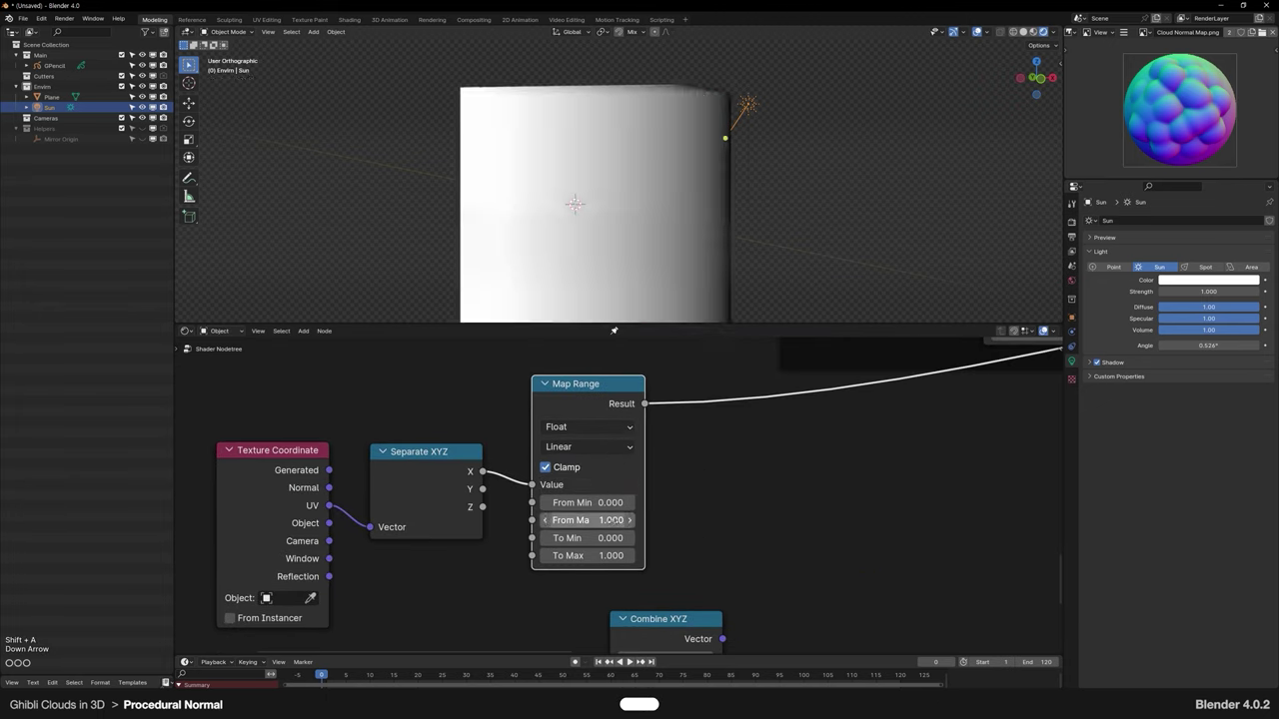
# Step: Set the Map Range's To Min to -1 and look at the planes from the front
pyautogui.moveTo(610, 538); pyautogui.dragTo(574, 538)
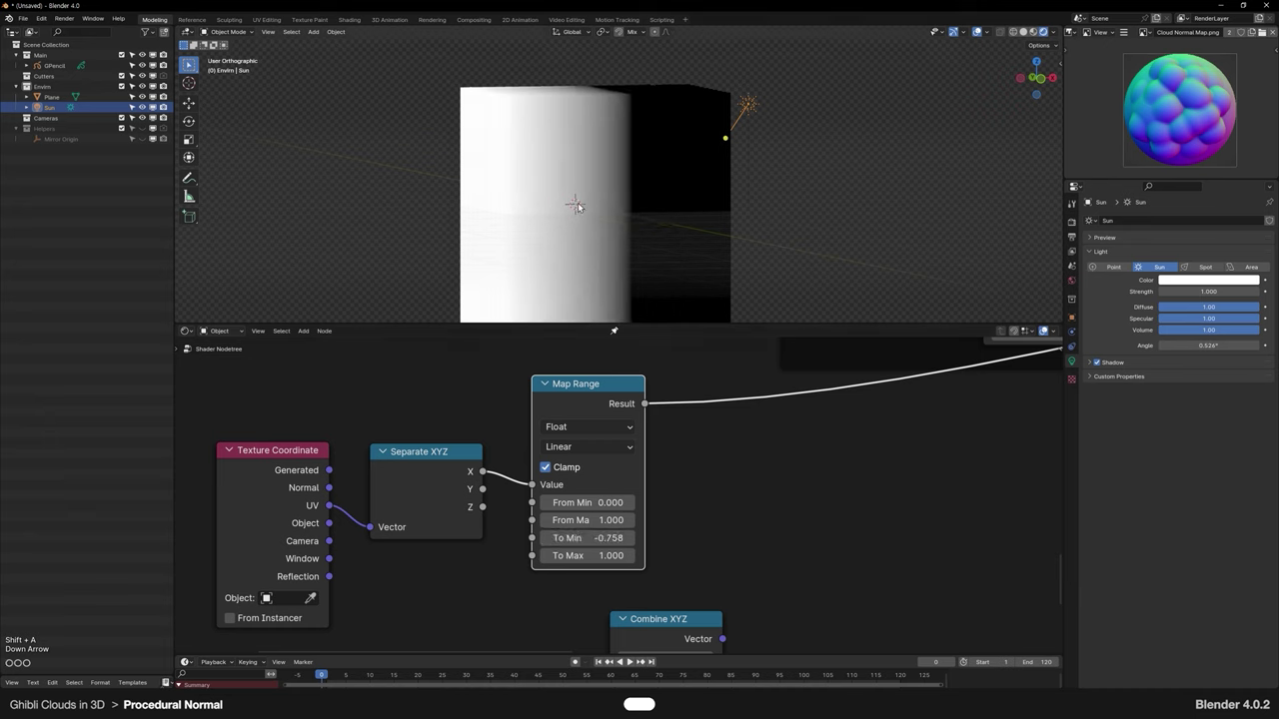
pyautogui.click(1033, 78)
pyautogui.click(597, 538)
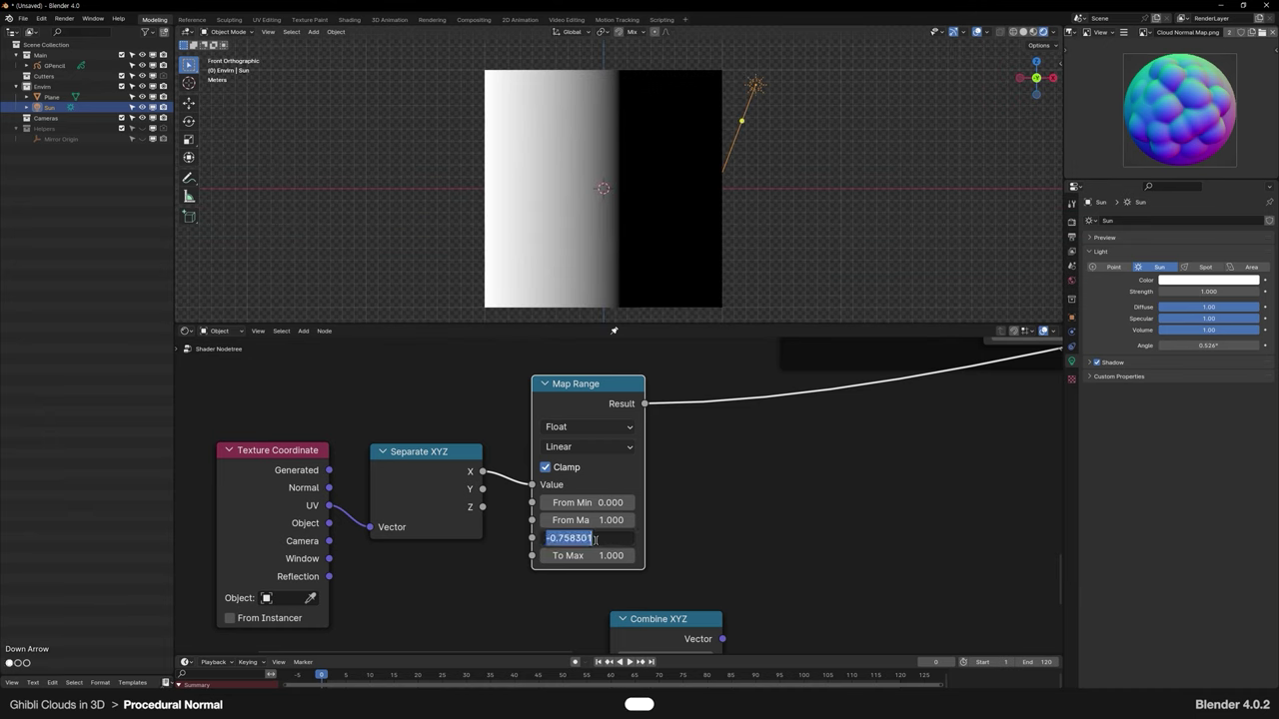
pyautogui.write('-1')
pyautogui.press('Return')
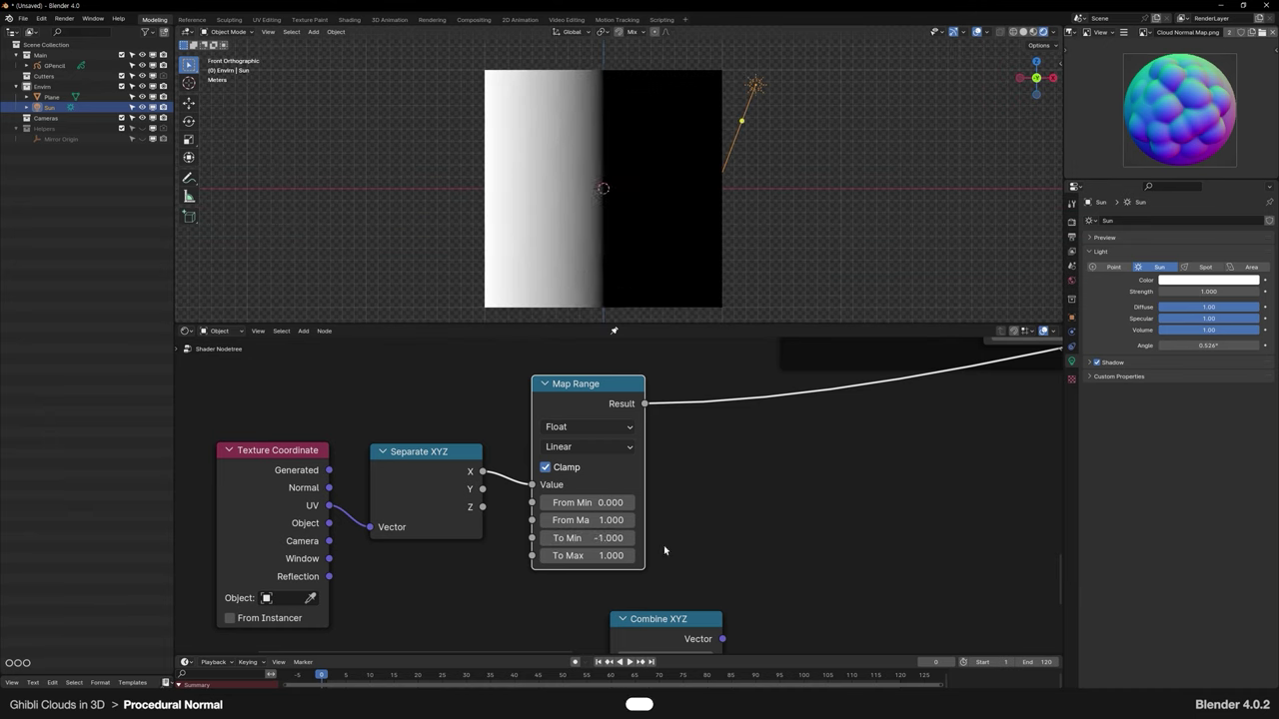
# Step: Rearrange the Texture Coordinate, Separate XYZ and Map Range nodes to leave more space between them
pyautogui.scroll(-1, 664, 552)
pyautogui.scroll(-3, 665, 552)
pyautogui.moveTo(665, 553); pyautogui.dragTo(683, 513, button='middle')
pyautogui.moveTo(323, 393); pyautogui.dragTo(511, 503)
pyautogui.press('space')
pyautogui.click(360, 450)
pyautogui.click(602, 392)
pyautogui.moveTo(658, 441); pyautogui.dragTo(722, 538, button='middle')
pyautogui.press('space')
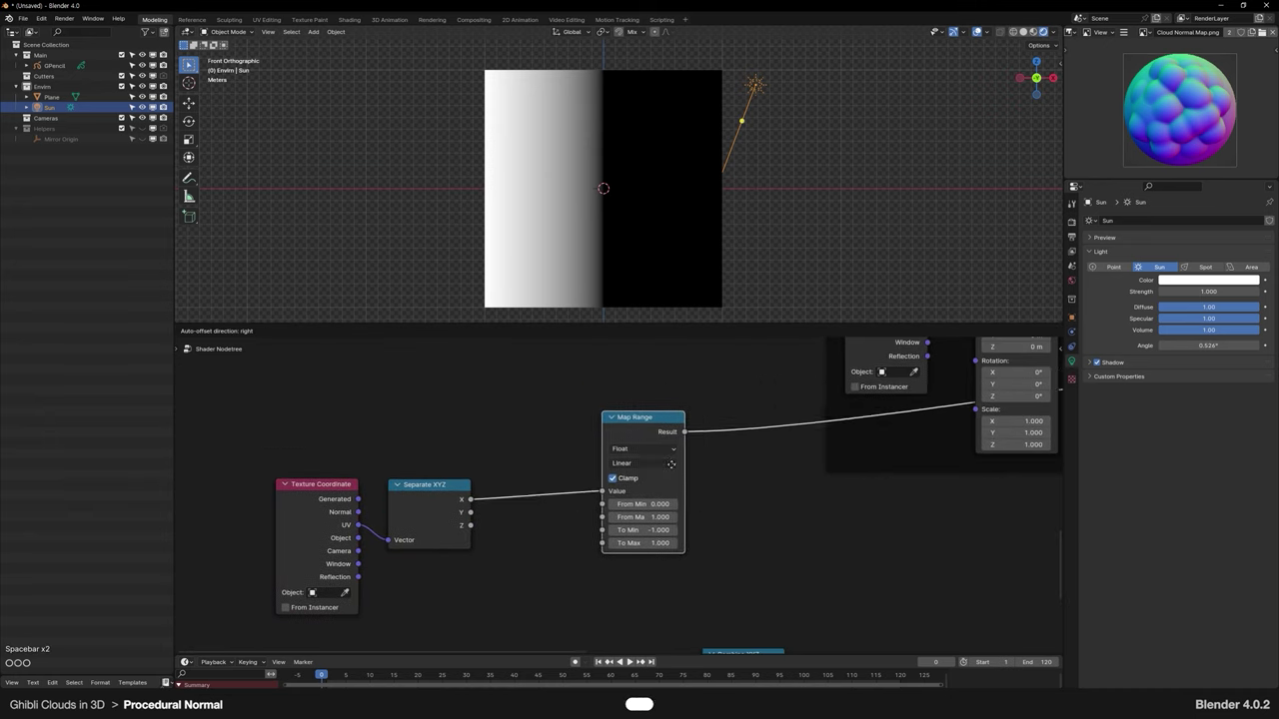
pyautogui.click(640, 421)
# Step: Duplicate the Map Range node below the original and connect the Separate XYZ Y output to the copy's Value
pyautogui.hotkey('ctrl', 'c')
pyautogui.hotkey('ctrl', 'v')
pyautogui.press('space')
pyautogui.click(642, 570)
pyautogui.moveTo(642, 570); pyautogui.dragTo(649, 496, button='middle')
pyautogui.press('space')
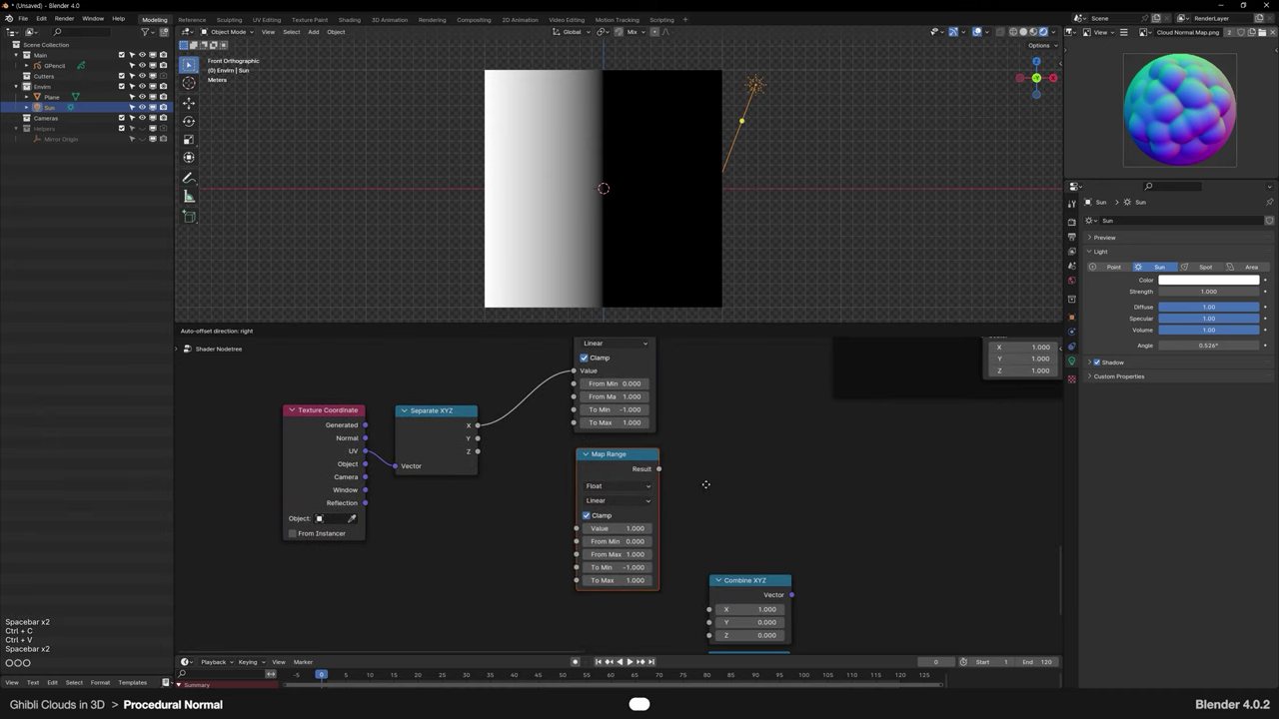
pyautogui.moveTo(478, 437); pyautogui.dragTo(575, 529)
# Step: Preview both Map Range nodes and the Combine XYZ nodes alternately to compare the gradients with the axis colours
pyautogui.moveTo(598, 463); pyautogui.dragTo(578, 447, button='middle')
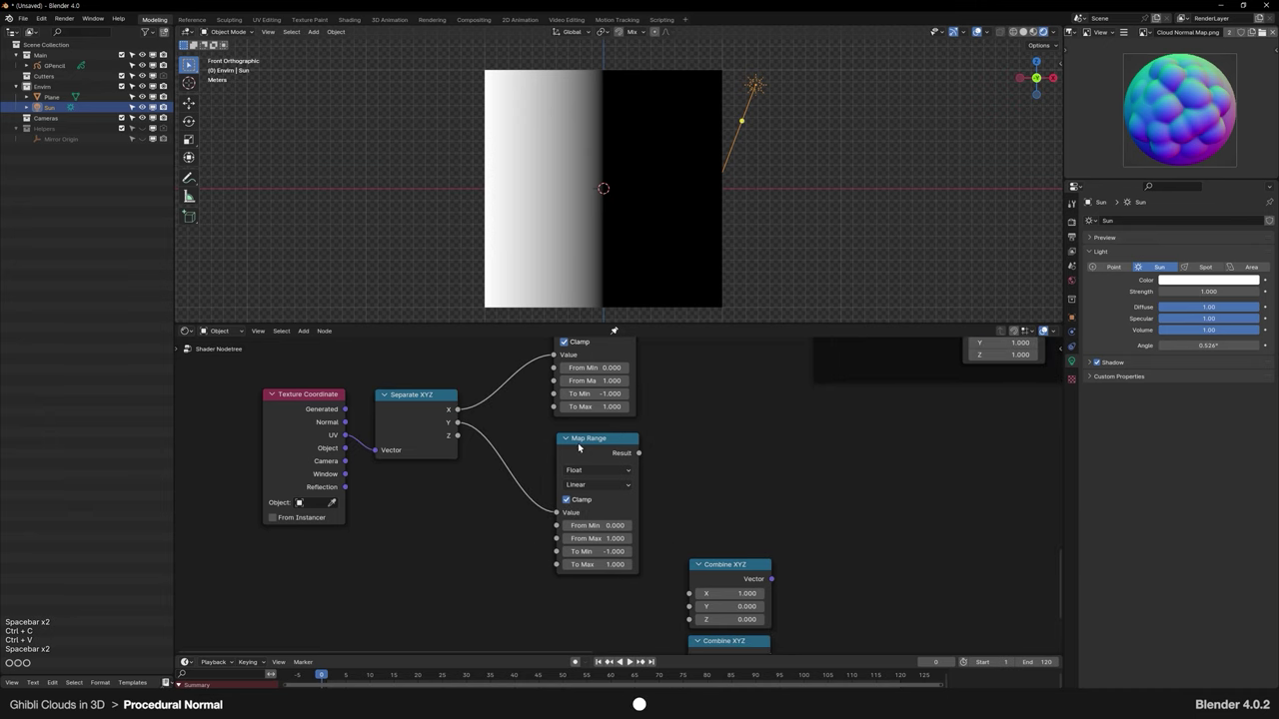
pyautogui.keyDown('ctrl'); pyautogui.keyDown('shift'); pyautogui.click(579, 443); pyautogui.keyUp('shift'); pyautogui.keyUp('ctrl')
pyautogui.moveTo(723, 453); pyautogui.dragTo(699, 532, button='middle')
pyautogui.scroll(-4, 618, 497)
pyautogui.moveTo(586, 415); pyautogui.dragTo(579, 401, button='middle')
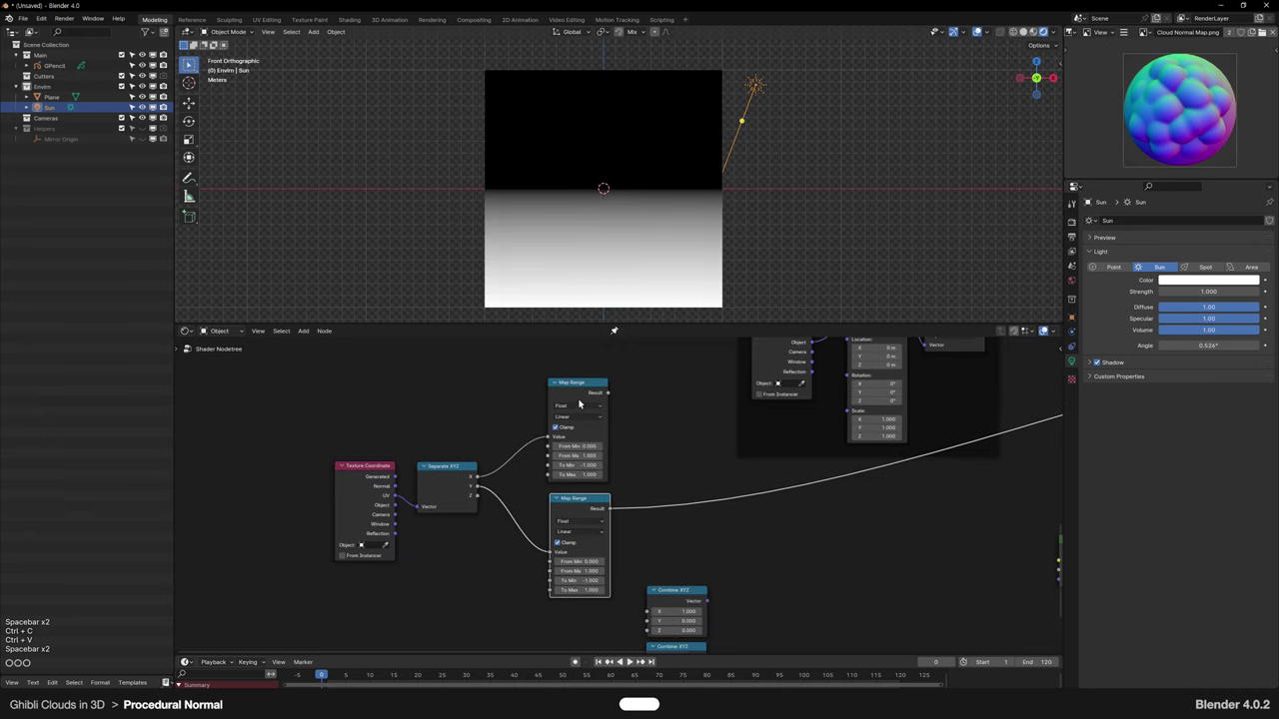
pyautogui.keyDown('ctrl'); pyautogui.keyDown('shift'); pyautogui.click(583, 391); pyautogui.keyUp('shift'); pyautogui.keyUp('ctrl')
pyautogui.moveTo(665, 583); pyautogui.dragTo(675, 459, button='middle')
pyautogui.keyDown('ctrl'); pyautogui.keyDown('shift'); pyautogui.click(651, 531); pyautogui.keyUp('shift'); pyautogui.keyUp('ctrl')
pyautogui.keyDown('ctrl'); pyautogui.keyDown('shift'); pyautogui.click(582, 448); pyautogui.keyUp('shift'); pyautogui.keyUp('ctrl')
pyautogui.keyDown('ctrl'); pyautogui.keyDown('shift'); pyautogui.click(654, 534); pyautogui.keyUp('shift'); pyautogui.keyUp('ctrl')
pyautogui.moveTo(736, 512); pyautogui.dragTo(653, 551, button='middle')
pyautogui.scroll(3, 605, 517)
pyautogui.moveTo(490, 367); pyautogui.dragTo(539, 473, button='middle')
pyautogui.keyDown('ctrl'); pyautogui.keyDown('shift'); pyautogui.click(472, 372); pyautogui.keyUp('shift'); pyautogui.keyUp('ctrl')
# Step: Add a Vector Math node between the Combine XYZ nodes and the Diffuse BSDF and set its operation to Scale
pyautogui.moveTo(740, 571); pyautogui.dragTo(644, 447, button='middle')
pyautogui.click(697, 485)
pyautogui.hotkey('shift', 'a')
pyautogui.click(702, 488)
pyautogui.write('vec')
pyautogui.press('Return')
pyautogui.click(646, 419)
pyautogui.click(684, 452)
pyautogui.click(685, 416)
pyautogui.scroll(-2, 605, 504)
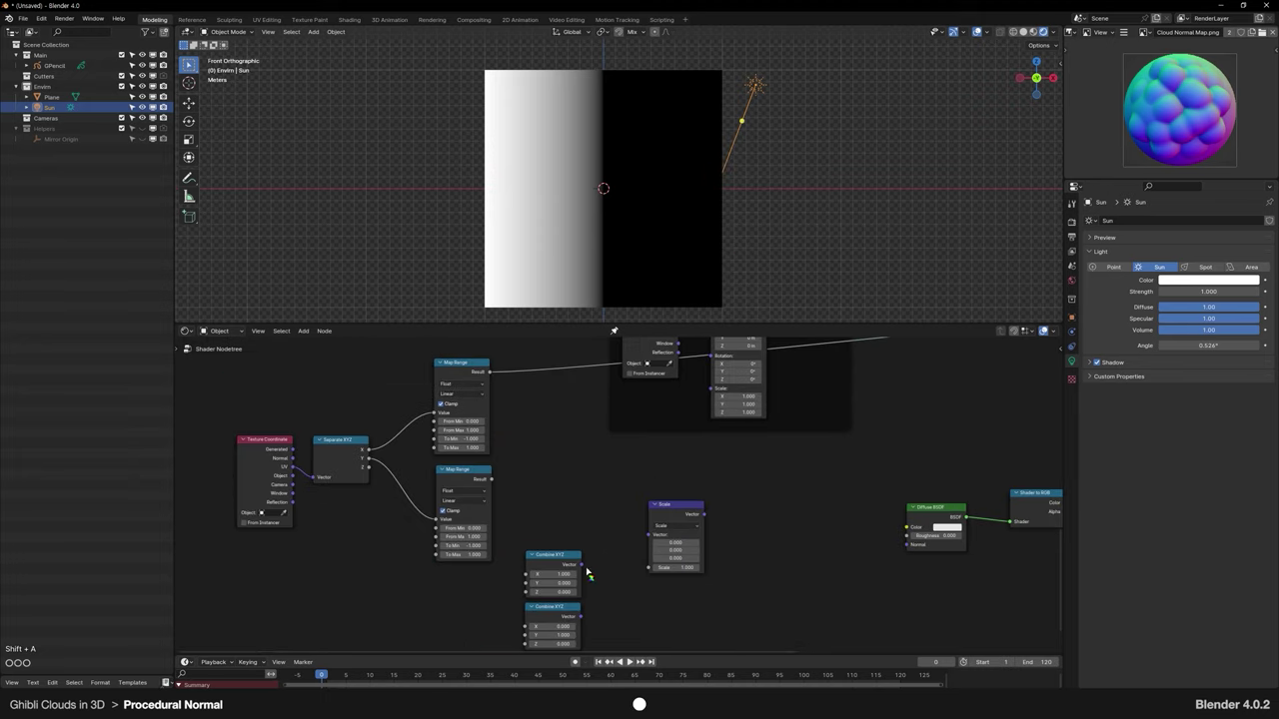
# Step: Connect the first Combine XYZ to the Scale node's Vector and the X Map Range result to its Scale, and preview the output
pyautogui.keyDown('ctrl'); pyautogui.keyDown('shift'); pyautogui.click(575, 567); pyautogui.keyUp('shift'); pyautogui.keyUp('ctrl')
pyautogui.moveTo(581, 570); pyautogui.dragTo(554, 546, button='middle')
pyautogui.moveTo(553, 541); pyautogui.dragTo(621, 512)
pyautogui.keyDown('ctrl'); pyautogui.keyDown('shift'); pyautogui.click(444, 345); pyautogui.keyUp('shift'); pyautogui.keyUp('ctrl')
pyautogui.keyDown('ctrl'); pyautogui.keyDown('shift'); pyautogui.click(654, 504); pyautogui.keyUp('shift'); pyautogui.keyUp('ctrl')
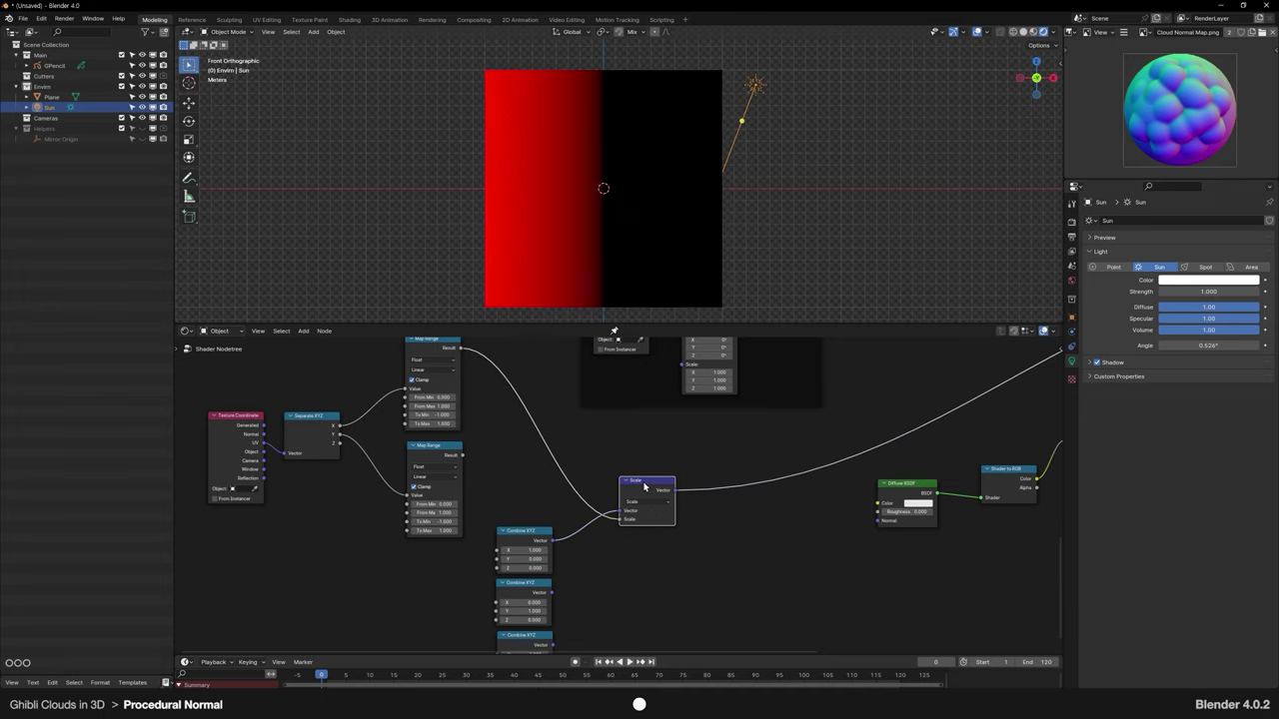
# Step: Duplicate the Scale node below the original and connect the second Combine XYZ to the copy's Vector
pyautogui.press('space')
pyautogui.scroll(2, 702, 524)
pyautogui.moveTo(702, 524); pyautogui.dragTo(695, 507, button='middle')
pyautogui.scroll(-1, 695, 507)
pyautogui.hotkey('ctrl', 'c')
pyautogui.hotkey('ctrl', 'v')
pyautogui.press('space')
pyautogui.click(631, 557)
pyautogui.keyDown('ctrl'); pyautogui.keyDown('shift'); pyautogui.click(475, 584); pyautogui.keyUp('shift'); pyautogui.keyUp('ctrl')
pyautogui.moveTo(523, 586); pyautogui.dragTo(597, 570)
# Step: Connect the Y Map Range result to the lower Scale node's Scale and preview both Scale nodes
pyautogui.keyDown('ctrl'); pyautogui.keyDown('shift'); pyautogui.click(387, 413); pyautogui.keyUp('shift'); pyautogui.keyUp('ctrl')
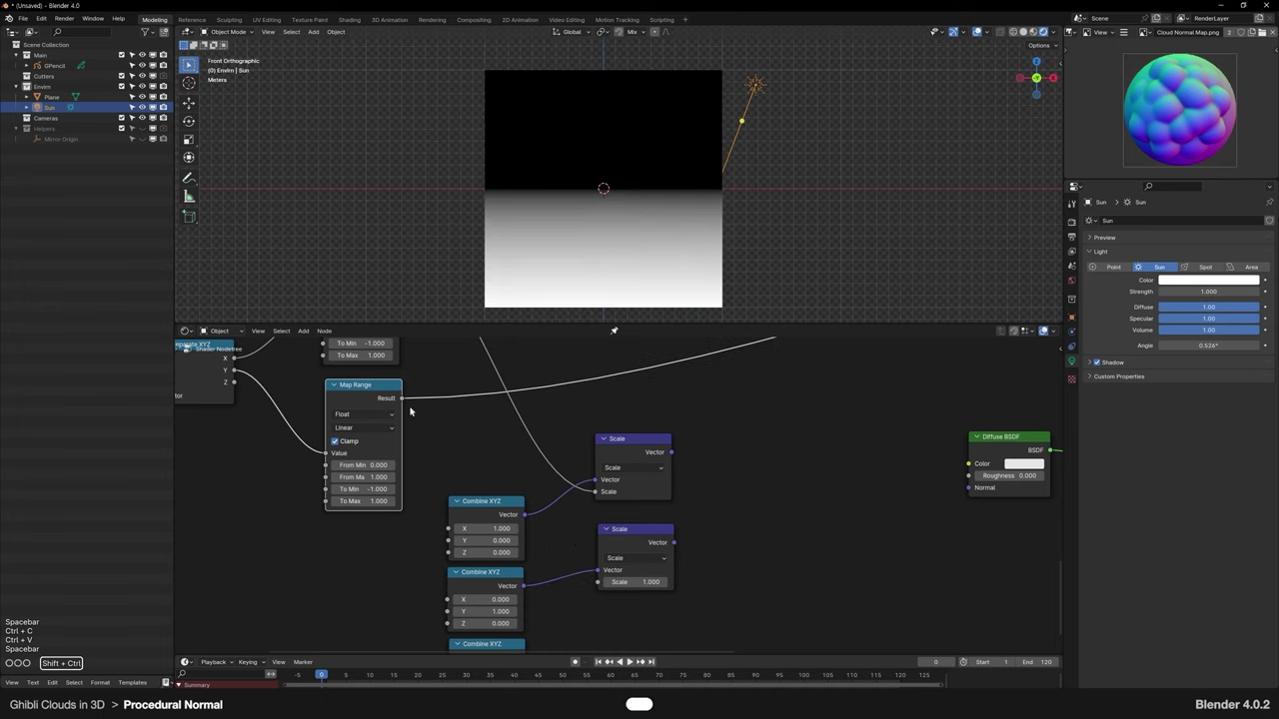
pyautogui.moveTo(462, 447); pyautogui.dragTo(598, 582)
pyautogui.keyDown('ctrl'); pyautogui.keyDown('shift'); pyautogui.click(634, 551); pyautogui.keyUp('shift'); pyautogui.keyUp('ctrl')
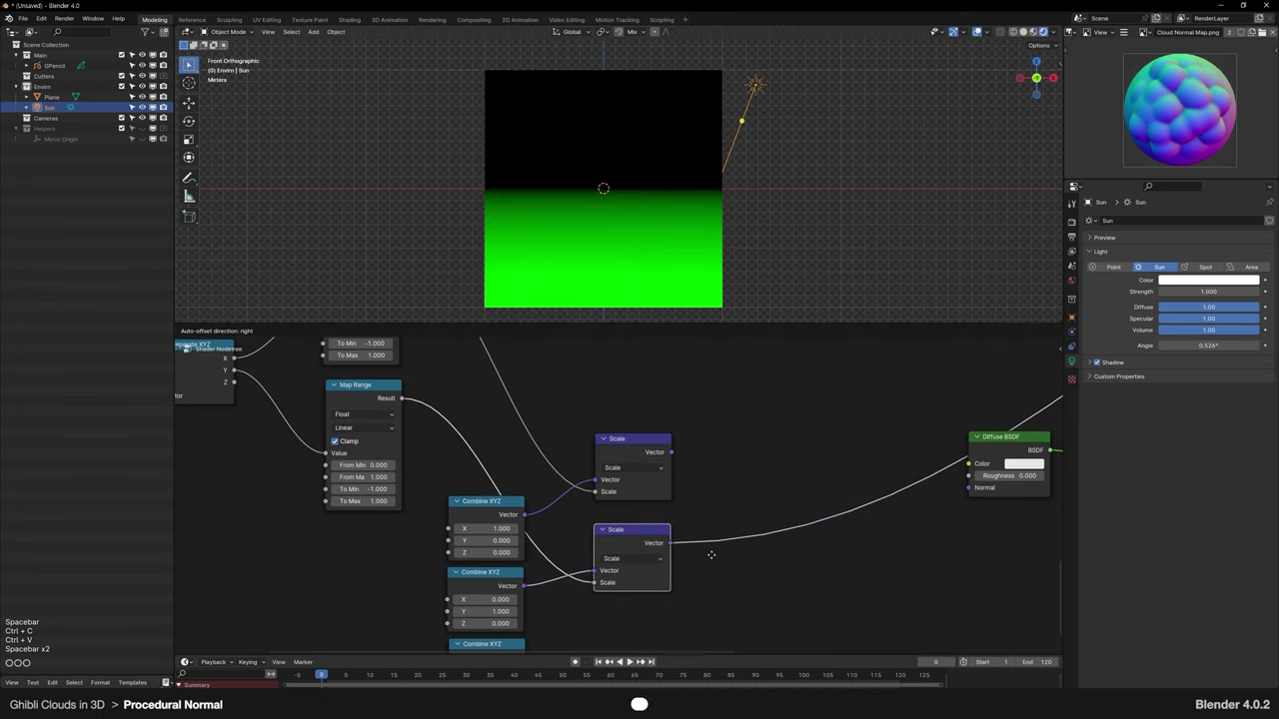
pyautogui.keyDown('ctrl'); pyautogui.keyDown('shift'); pyautogui.click(644, 458); pyautogui.keyUp('shift'); pyautogui.keyUp('ctrl')
# Step: Add a Vector Math node with the Add operation between the Scale nodes and the Diffuse BSDF
pyautogui.click(752, 477)
pyautogui.moveTo(755, 477); pyautogui.dragTo(706, 483, button='middle')
pyautogui.hotkey('shift', 'a')
pyautogui.write('ve')
pyautogui.press('Return')
pyautogui.click(704, 484)
pyautogui.moveTo(731, 491); pyautogui.dragTo(717, 479)
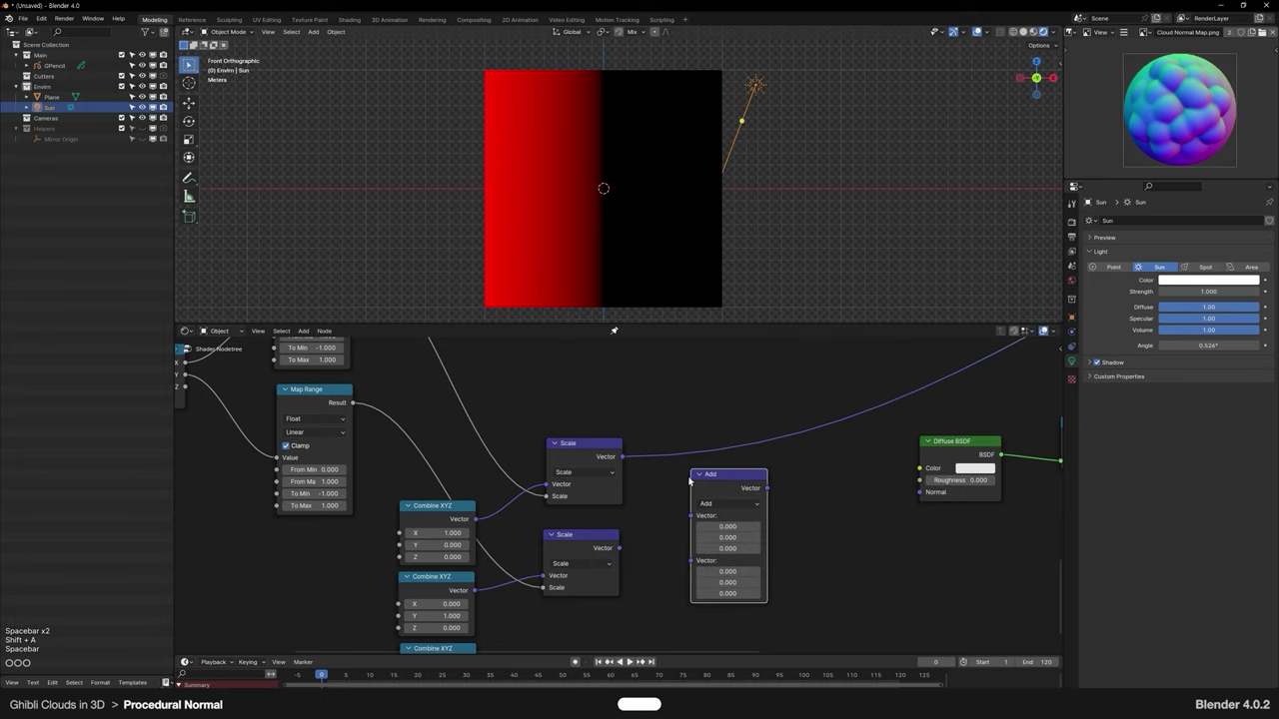
# Step: Connect both Scale outputs to the Add node's Vector inputs, then preview the Add node and the third Combine XYZ
pyautogui.keyDown('ctrl'); pyautogui.keyDown('shift'); pyautogui.click(608, 456); pyautogui.keyUp('shift'); pyautogui.keyUp('ctrl')
pyautogui.moveTo(622, 457); pyautogui.dragTo(690, 516)
pyautogui.keyDown('ctrl'); pyautogui.keyDown('shift'); pyautogui.click(599, 542); pyautogui.keyUp('shift'); pyautogui.keyUp('ctrl')
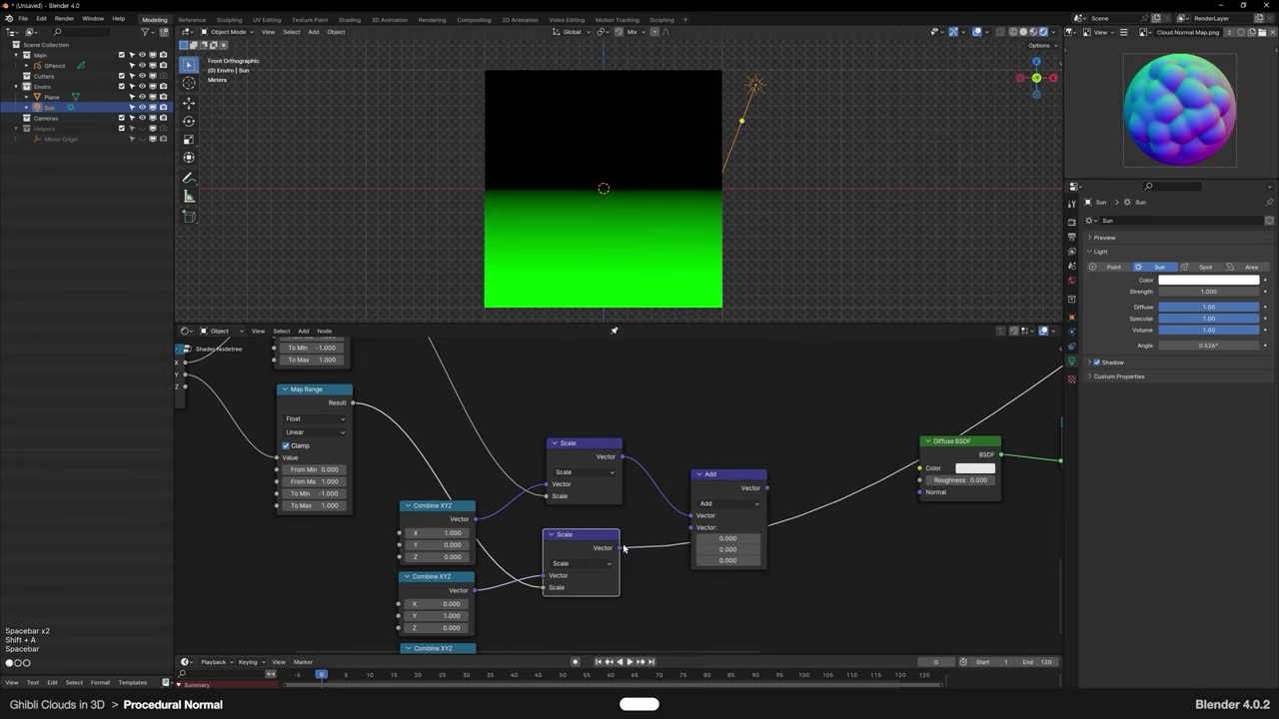
pyautogui.moveTo(621, 548); pyautogui.dragTo(690, 528)
pyautogui.keyDown('ctrl'); pyautogui.keyDown('shift'); pyautogui.click(722, 486); pyautogui.keyUp('shift'); pyautogui.keyUp('ctrl')
pyautogui.moveTo(723, 486); pyautogui.dragTo(704, 476)
pyautogui.scroll(-2, 722, 574)
pyautogui.moveTo(722, 579); pyautogui.dragTo(696, 517, button='middle')
pyautogui.keyDown('ctrl'); pyautogui.keyDown('shift'); pyautogui.click(471, 577); pyautogui.keyUp('shift'); pyautogui.keyUp('ctrl')
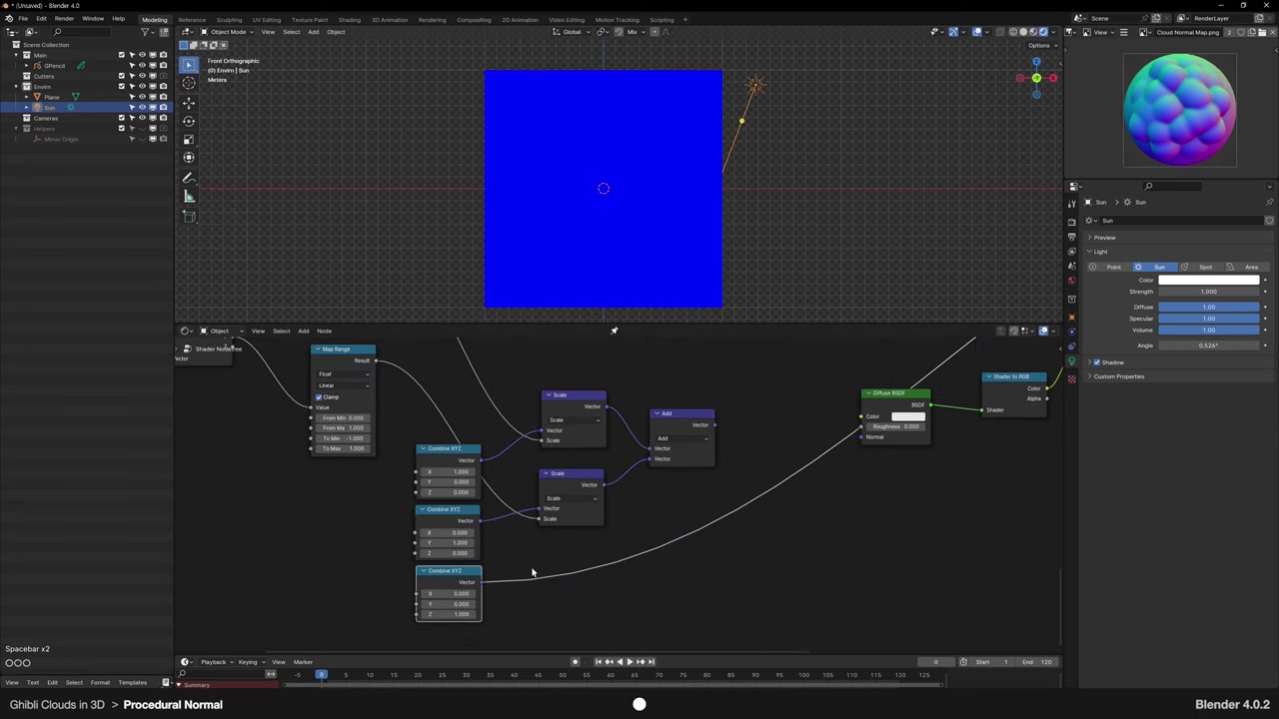
pyautogui.keyDown('ctrl'); pyautogui.keyDown('shift'); pyautogui.click(683, 431); pyautogui.keyUp('shift'); pyautogui.keyUp('ctrl')
# Step: Duplicate the Add node and feed the copy with the first Add's output and the third Combine XYZ, previewing the sum
pyautogui.click(768, 455)
pyautogui.moveTo(768, 456); pyautogui.dragTo(725, 472, button='middle')
pyautogui.hotkey('shift', 'a')
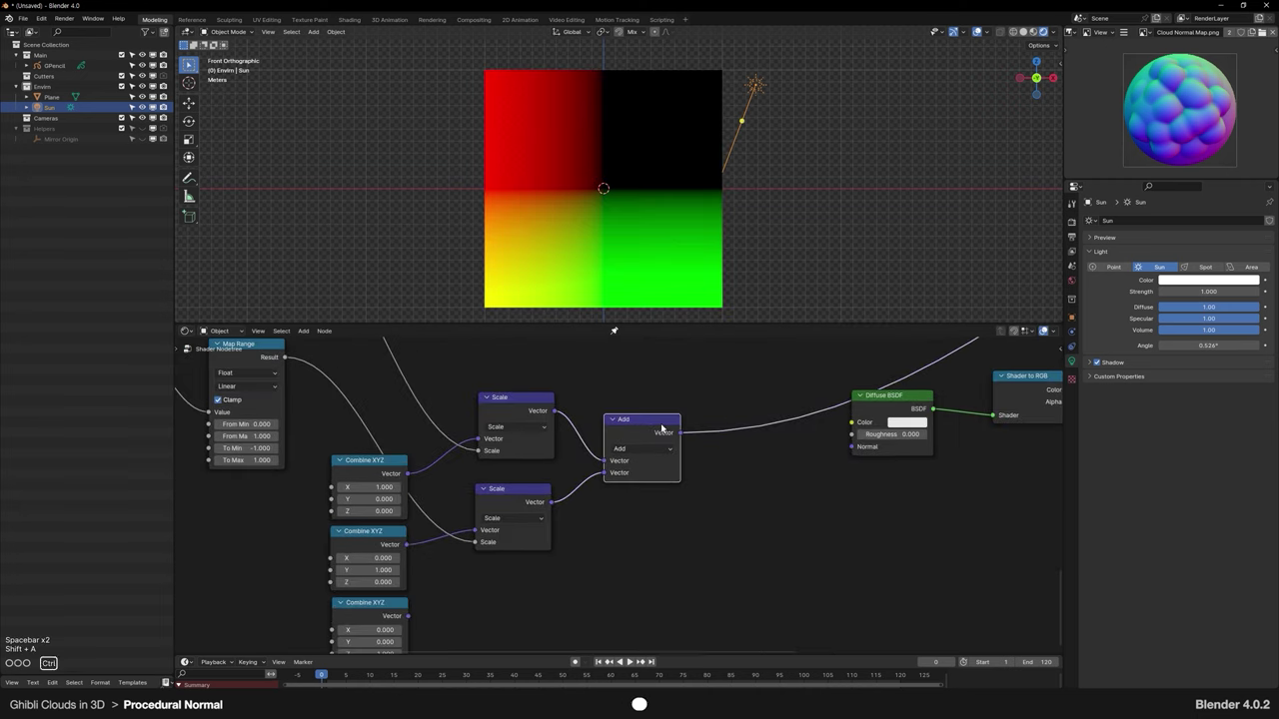
pyautogui.hotkey('ctrl', 'c')
pyautogui.hotkey('ctrl', 'v')
pyautogui.moveTo(661, 430); pyautogui.dragTo(724, 481)
pyautogui.press('space')
pyautogui.moveTo(724, 437); pyautogui.dragTo(723, 435)
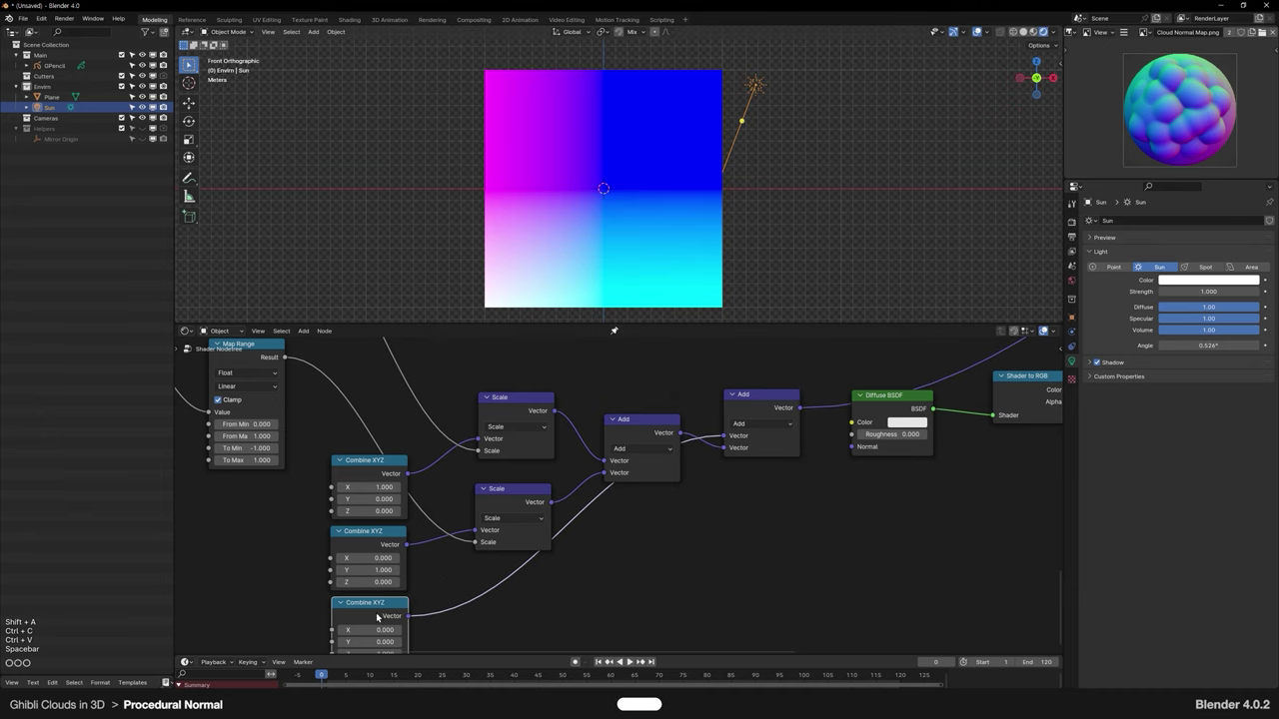
# Step: Move the third Combine XYZ above the first Add node and clear space between the second Add and the Diffuse BSDF
pyautogui.moveTo(756, 337); pyautogui.dragTo(726, 367, button='middle')
pyautogui.scroll(-2, 496, 549)
pyautogui.press('space')
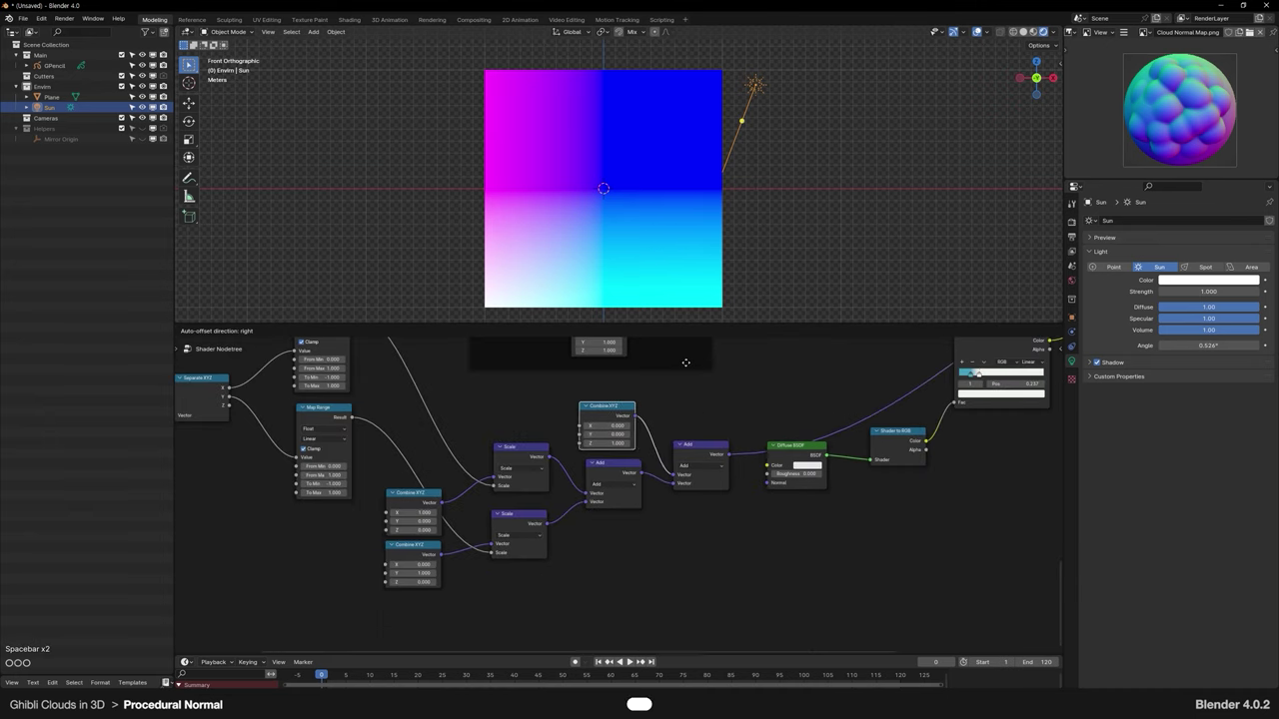
pyautogui.click(689, 364)
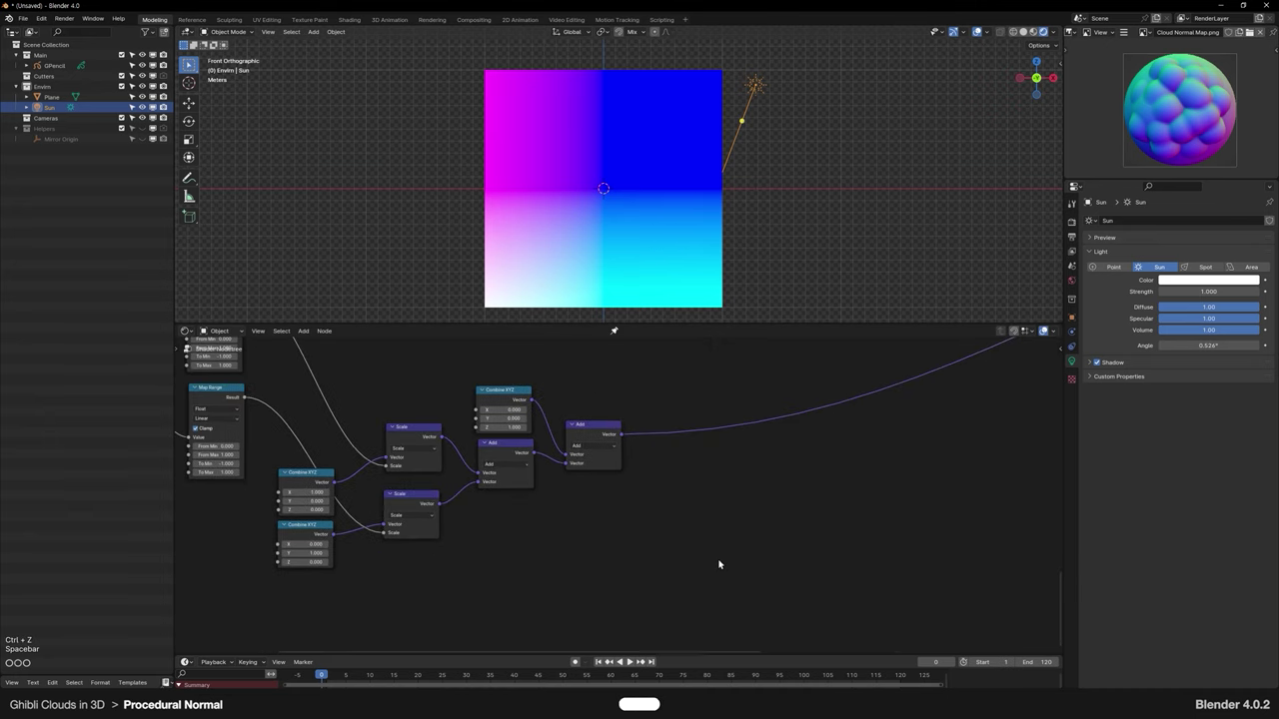
pyautogui.scroll(1, 717, 552)
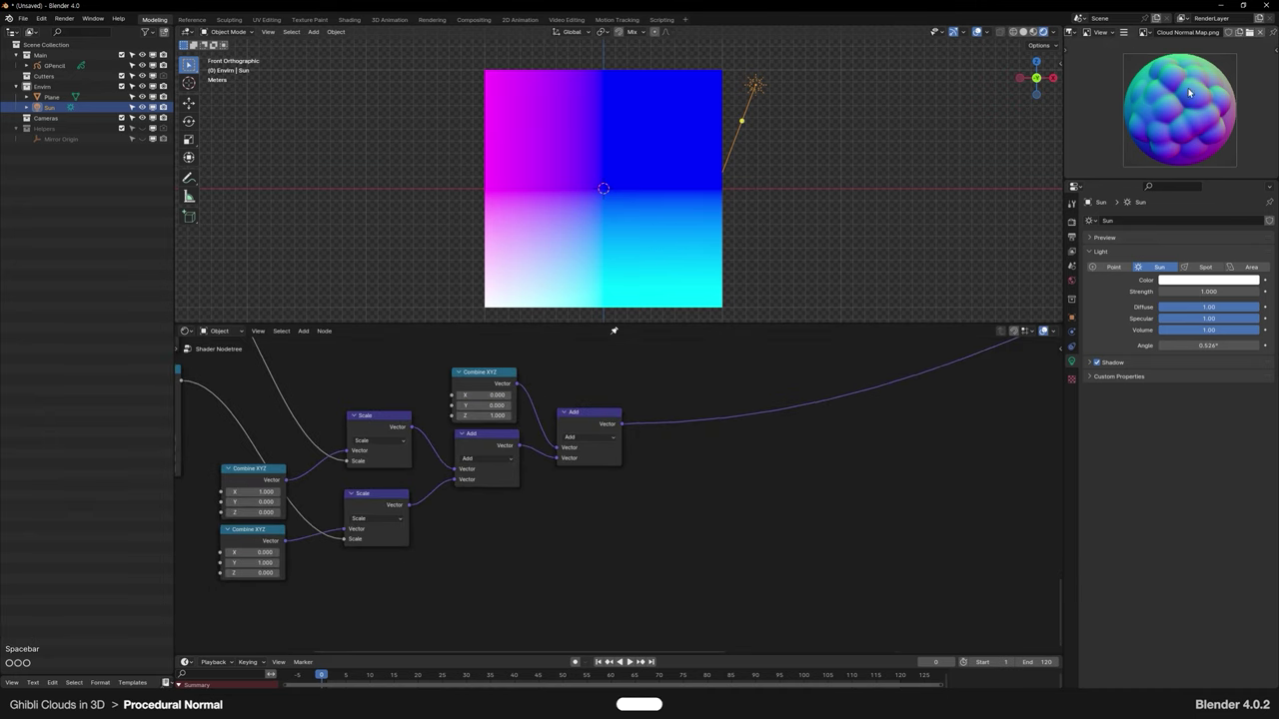
# Step: Add a Voronoi Texture node after the Add nodes and preview its Distance output on the plane stack
pyautogui.hotkey('shift', 'a')
pyautogui.press('Return')
pyautogui.click(742, 474)
pyautogui.press('space')
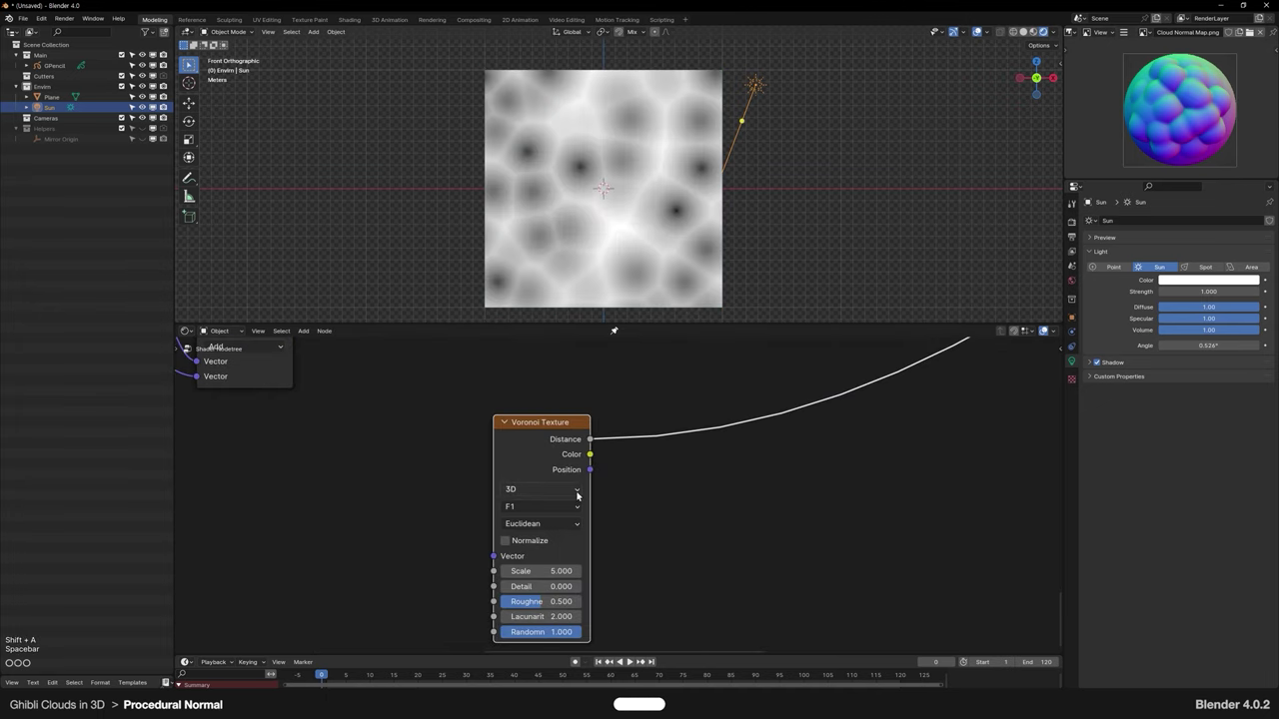
pyautogui.moveTo(584, 249); pyautogui.dragTo(599, 277, button='middle')
pyautogui.moveTo(537, 632); pyautogui.dragTo(594, 627)
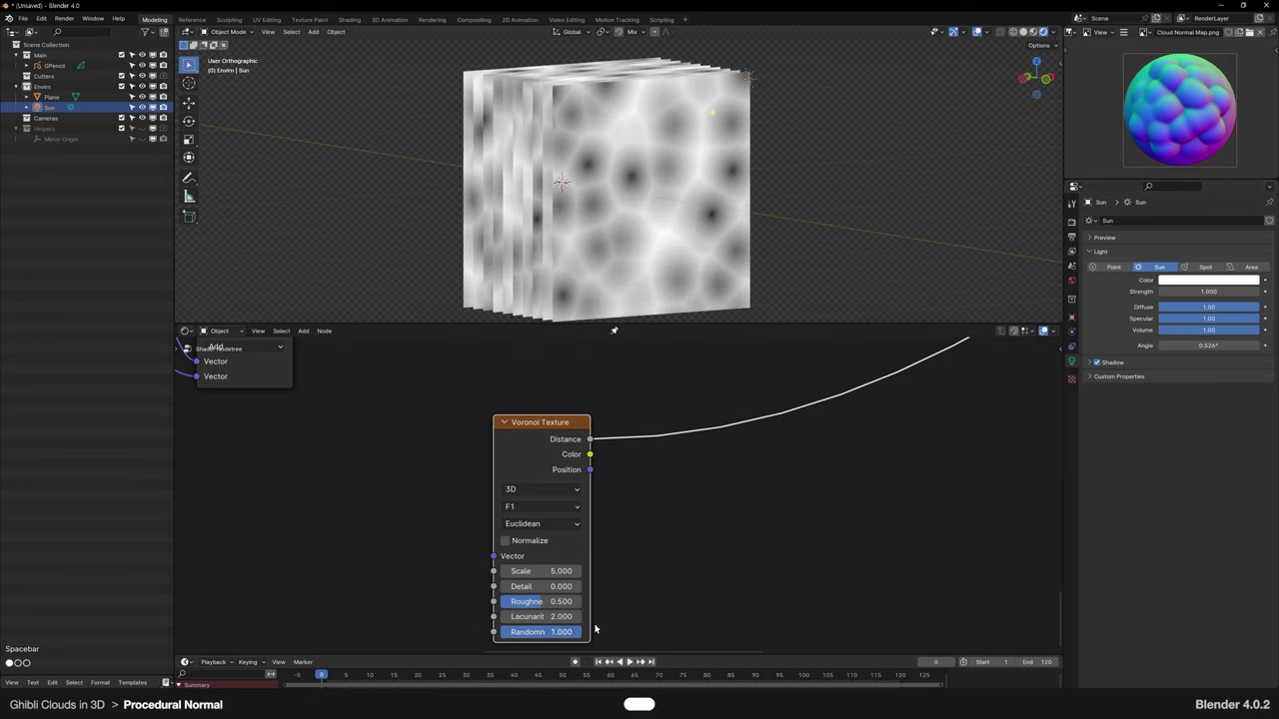
# Step: Set the Voronoi Texture's dimensions to 4D and its feature to Smooth F1
pyautogui.scroll(3, 650, 480)
pyautogui.moveTo(603, 617); pyautogui.dragTo(744, 539, button='middle')
pyautogui.click(647, 469)
pyautogui.click(639, 567)
pyautogui.click(659, 463)
pyautogui.click(646, 544)
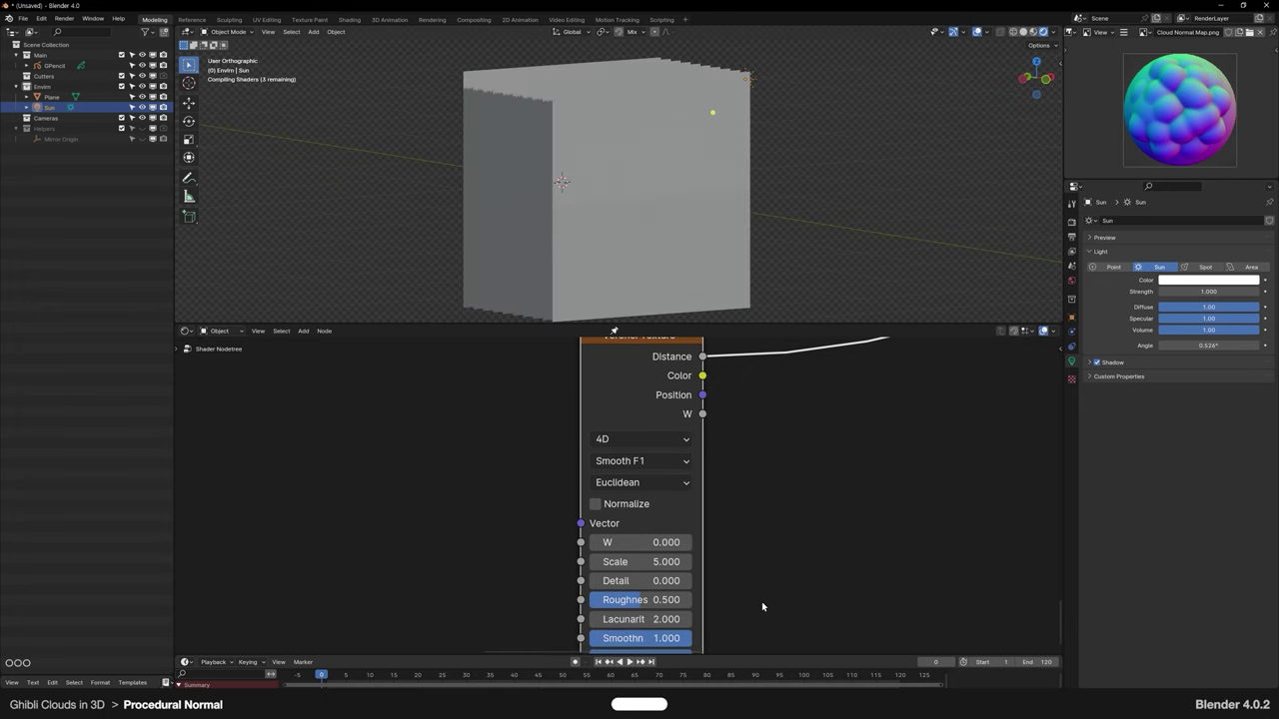
# Step: Try other slider values on the Voronoi Texture, including 0.5, and inspect the pattern across the stacked planes
pyautogui.keyDown('shift'); pyautogui.scroll(-1, 759, 577); pyautogui.keyUp('shift')
pyautogui.scroll(-1, 754, 595)
pyautogui.moveTo(669, 612); pyautogui.dragTo(736, 594)
pyautogui.scroll(6, 683, 209)
pyautogui.moveTo(700, 263); pyautogui.dragTo(672, 245, button='middle')
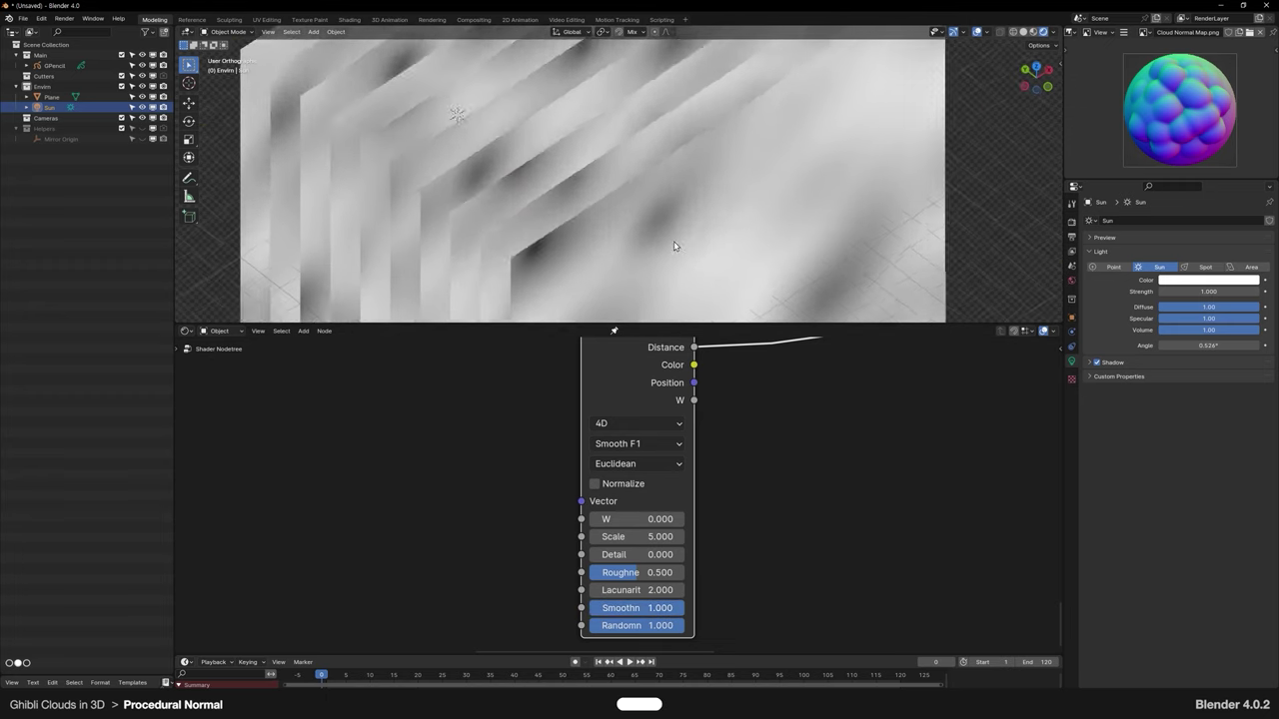
pyautogui.scroll(-8, 672, 245)
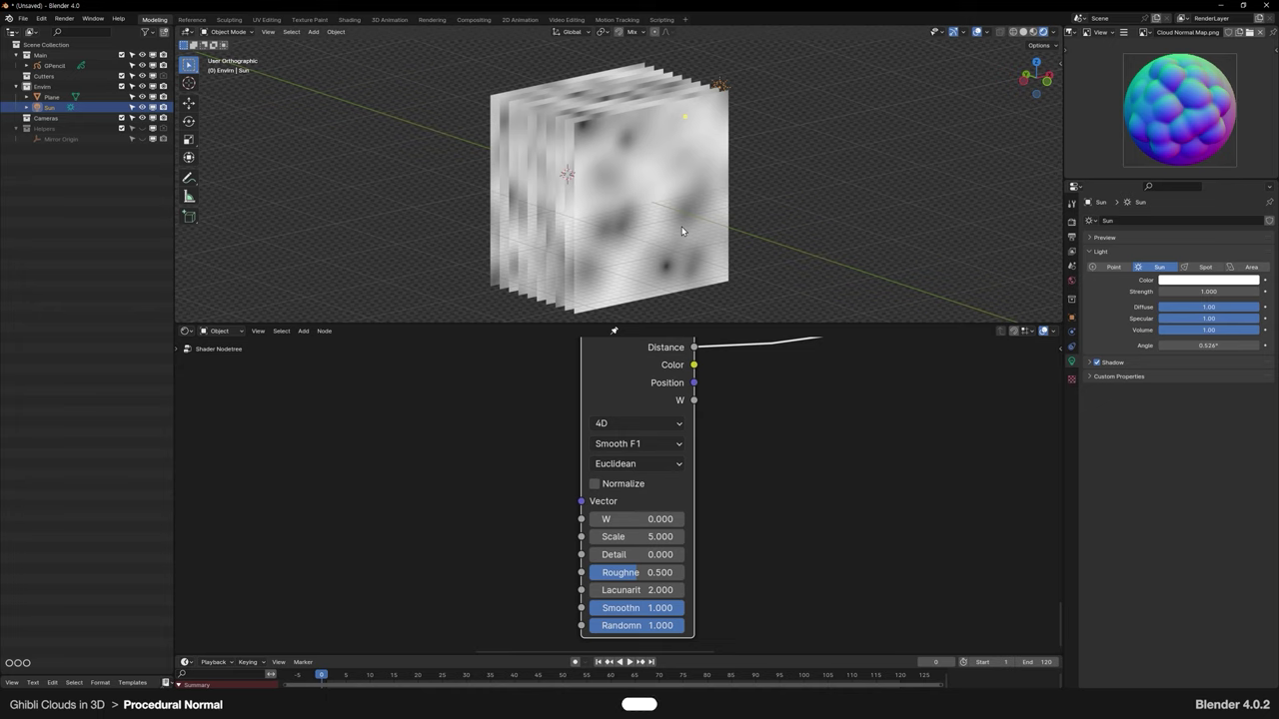
pyautogui.moveTo(705, 565); pyautogui.dragTo(753, 534, button='middle')
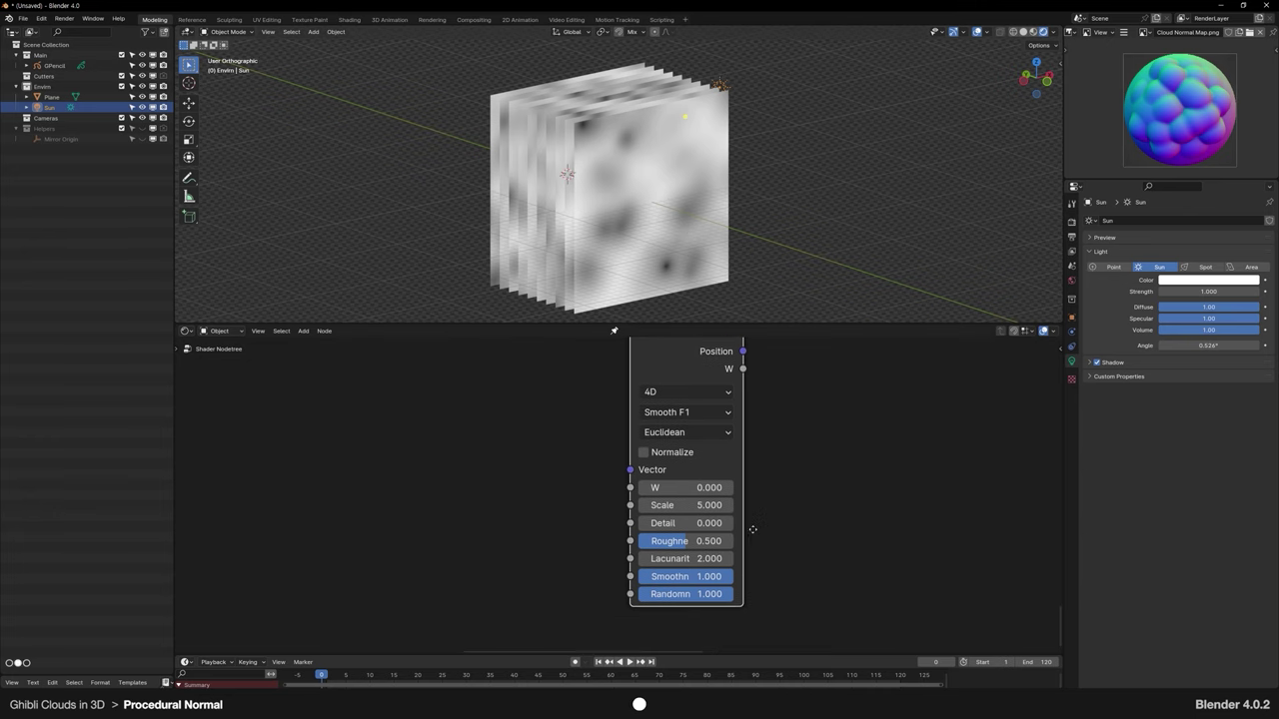
pyautogui.write('.5')
pyautogui.press('Return')
# Step: Preview the first Add node, move the second Add upward, and connect the first Add's output to the Voronoi Texture's Vector
pyautogui.scroll(-4, 761, 522)
pyautogui.moveTo(770, 460); pyautogui.dragTo(682, 553, button='middle')
pyautogui.press('space')
pyautogui.click(585, 433)
pyautogui.moveTo(426, 447); pyautogui.dragTo(593, 476, button='middle')
pyautogui.keyDown('ctrl'); pyautogui.keyDown('shift'); pyautogui.click(420, 432); pyautogui.keyUp('shift'); pyautogui.keyUp('ctrl')
pyautogui.moveTo(508, 399); pyautogui.dragTo(514, 354)
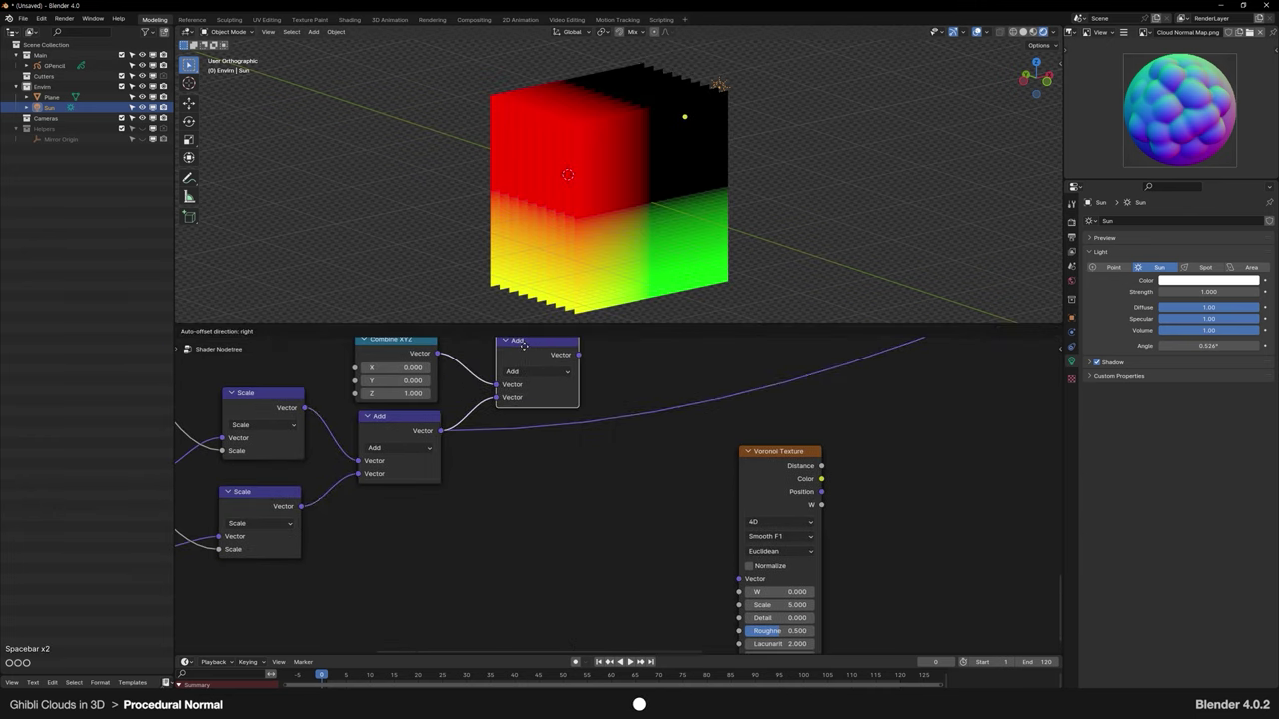
pyautogui.moveTo(551, 488); pyautogui.dragTo(529, 485, button='middle')
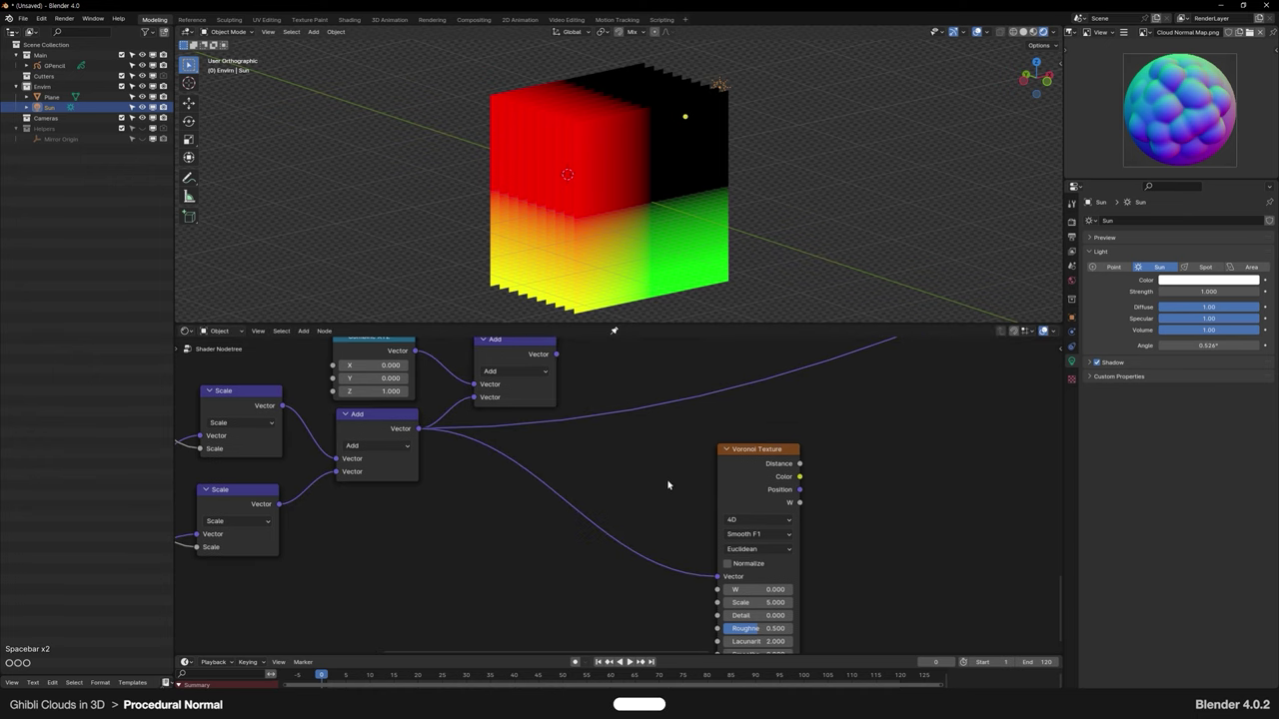
# Step: Add a Vector Math node between the Voronoi Texture and the Diffuse BSDF
pyautogui.scroll(-3, 669, 483)
pyautogui.moveTo(630, 475); pyautogui.dragTo(519, 466, button='middle')
pyautogui.scroll(2, 671, 471)
pyautogui.moveTo(724, 453); pyautogui.dragTo(686, 476, button='middle')
pyautogui.hotkey('shift', 'a')
pyautogui.click(716, 423)
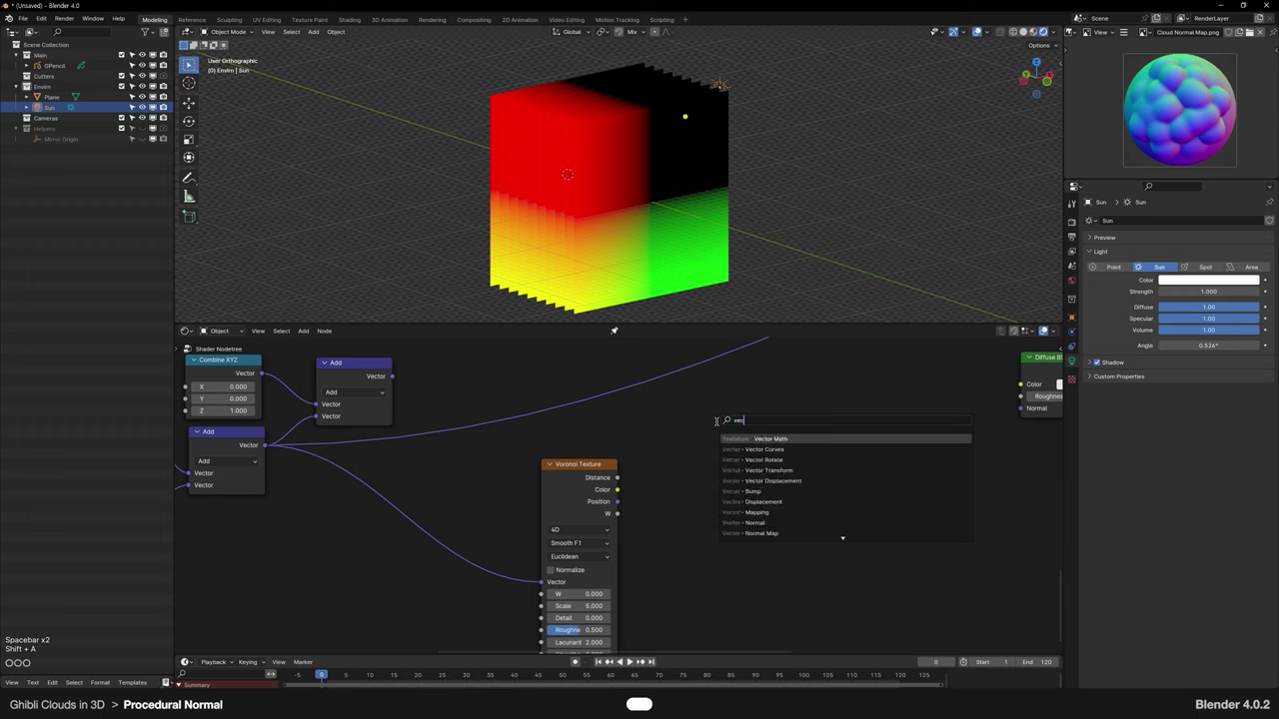
pyautogui.press('Return')
pyautogui.click(670, 421)
# Step: Set the new Vector Math node's operation to Subtract and place it just above and beyond the Voronoi Texture
pyautogui.click(713, 455)
pyautogui.click(712, 486)
pyautogui.click(712, 457)
pyautogui.click(713, 491)
pyautogui.moveTo(712, 428); pyautogui.dragTo(720, 404)
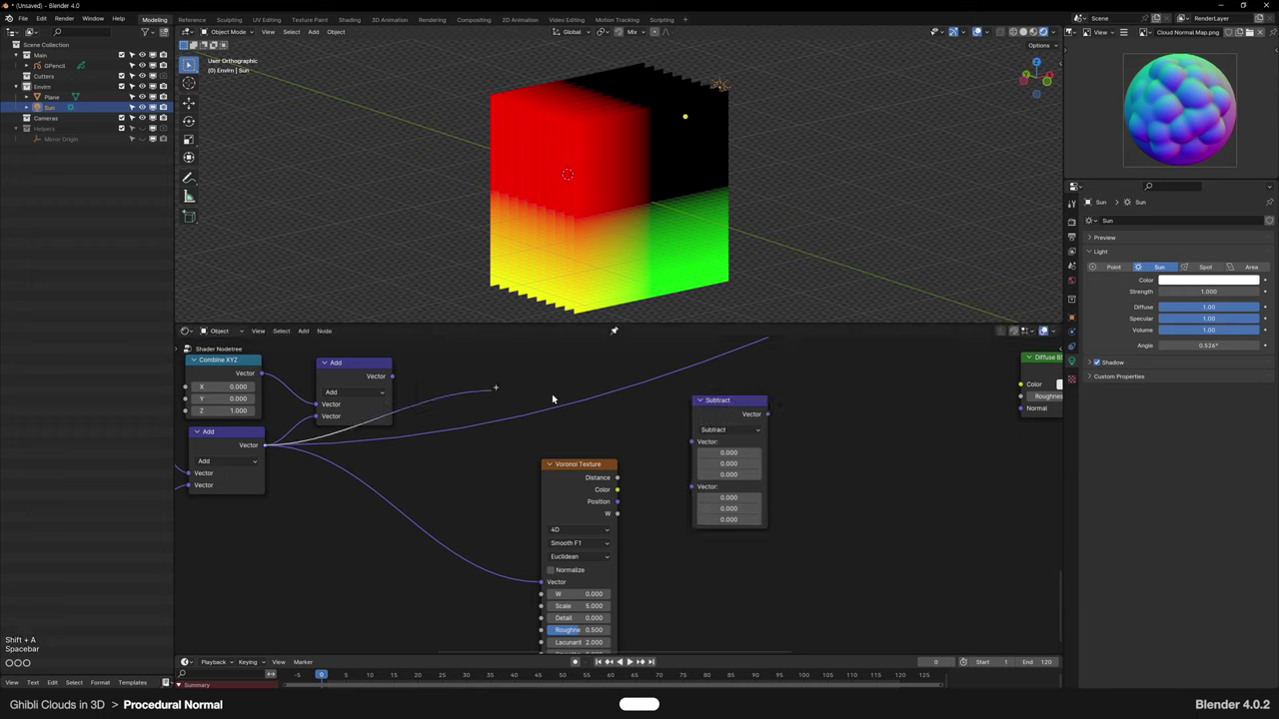
# Step: Subtract the Voronoi Texture's Position from the first Add's output in the Subtract node and preview the result
pyautogui.moveTo(577, 403); pyautogui.dragTo(687, 451)
pyautogui.scroll(3, 614, 501)
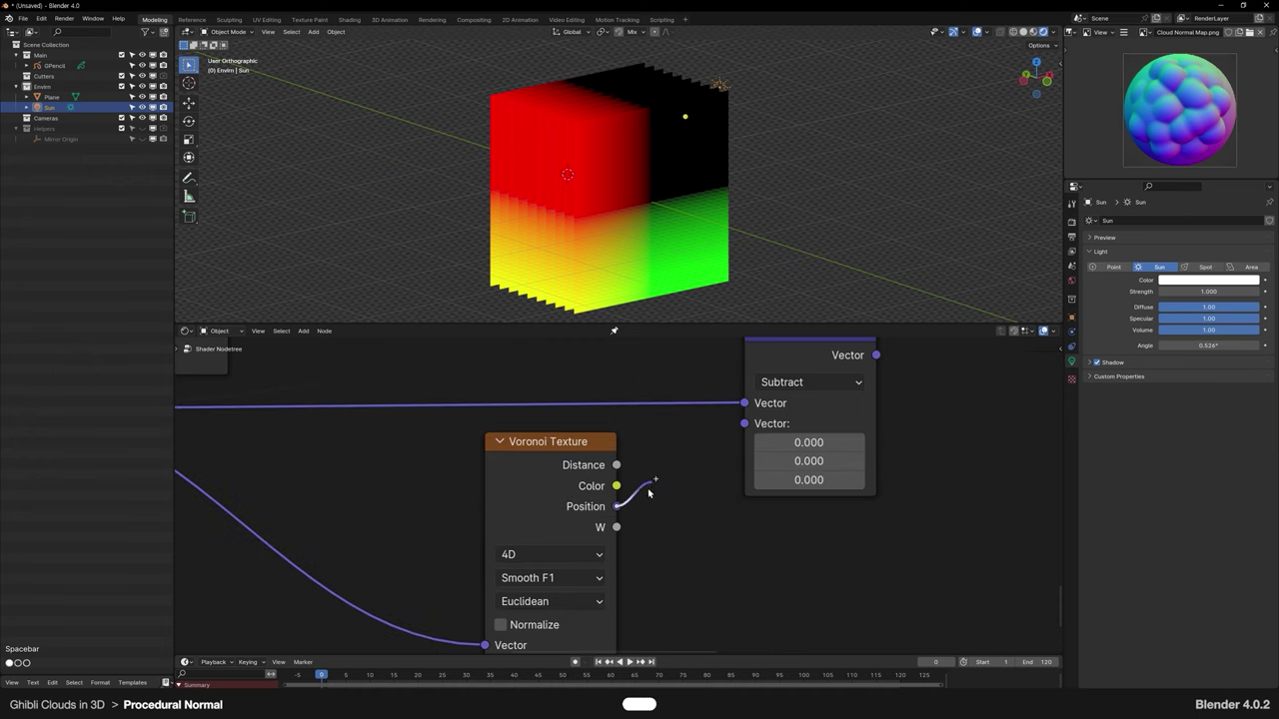
pyautogui.scroll(-2, 748, 429)
pyautogui.keyDown('ctrl'); pyautogui.keyDown('shift'); pyautogui.click(692, 438); pyautogui.keyUp('shift'); pyautogui.keyUp('ctrl')
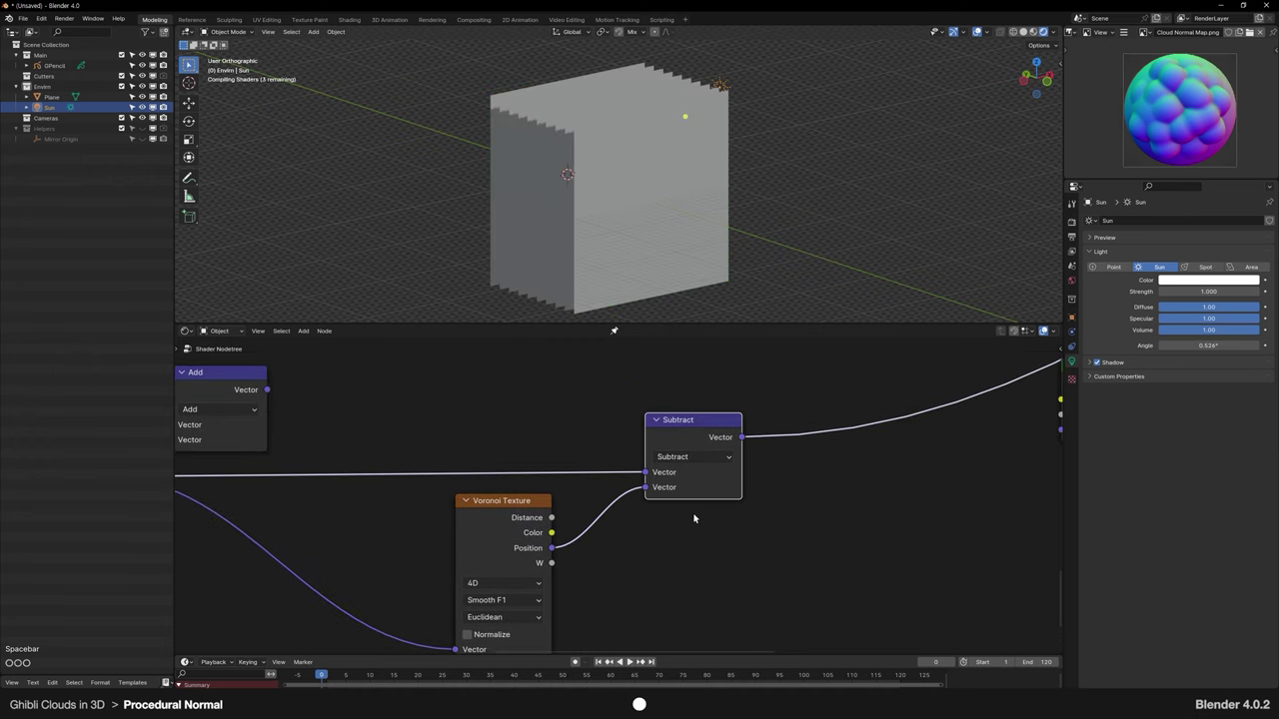
# Step: Set the Voronoi Texture's Smoothness to 0
pyautogui.scroll(3, 676, 201)
pyautogui.moveTo(677, 201)
pyautogui.mouseDown(button='middle')
pyautogui.moveTo(605, 178)
pyautogui.moveTo(682, 201)
pyautogui.mouseUp(button='middle')
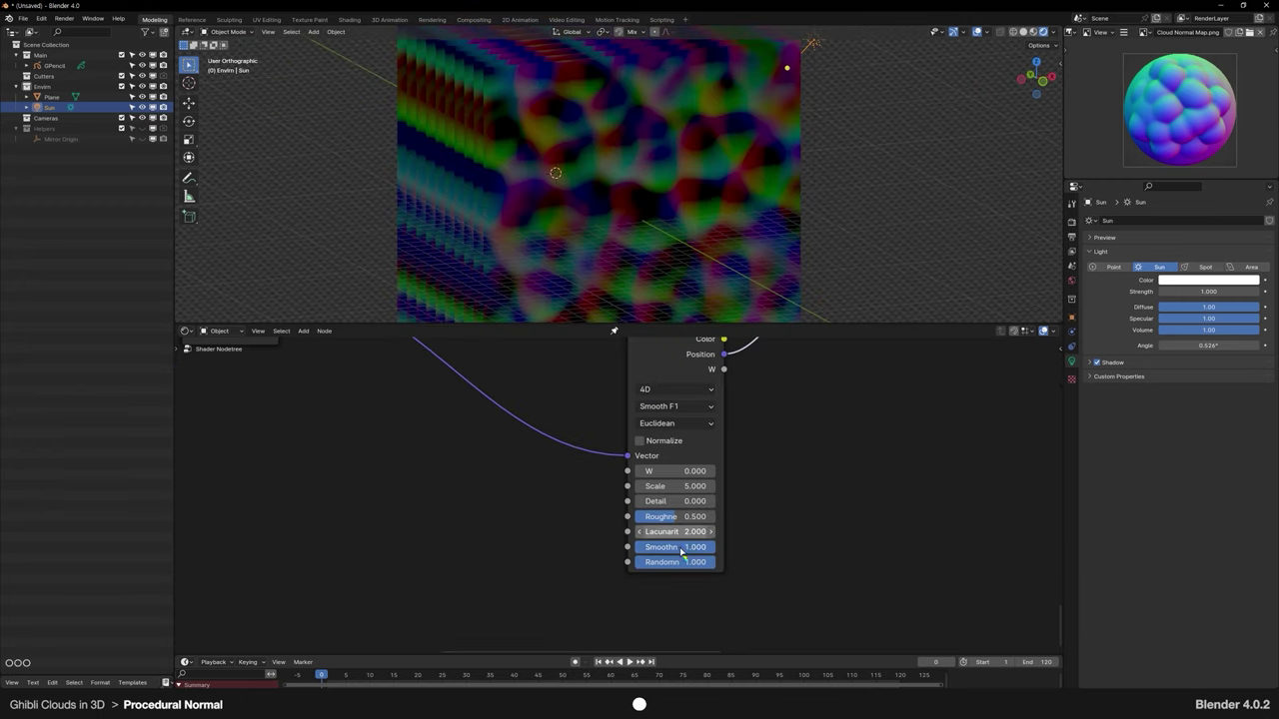
pyautogui.moveTo(681, 550); pyautogui.dragTo(571, 560)
# Step: Add a White Noise Texture node in the free area between the lower Scale node and the Voronoi Texture
pyautogui.scroll(-3, 543, 513)
pyautogui.moveTo(543, 514); pyautogui.dragTo(651, 495, button='middle')
pyautogui.scroll(2, 617, 534)
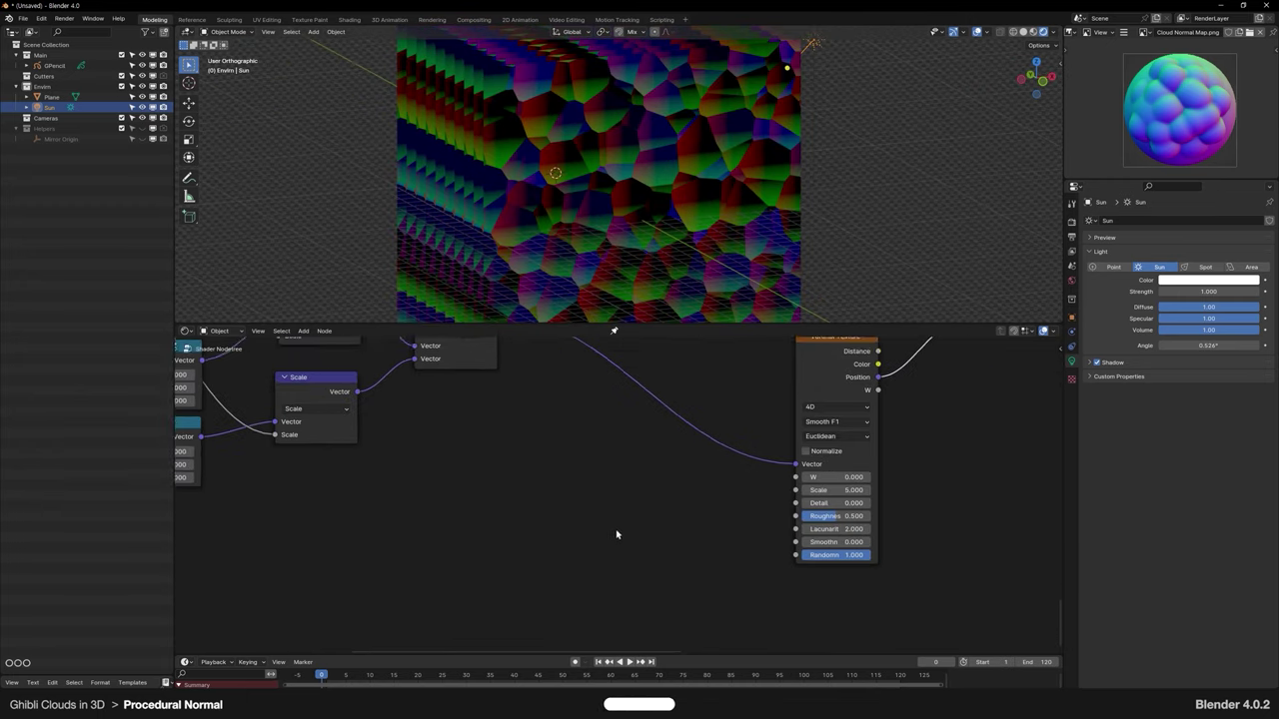
pyautogui.scroll(2, 582, 519)
pyautogui.press('Return')
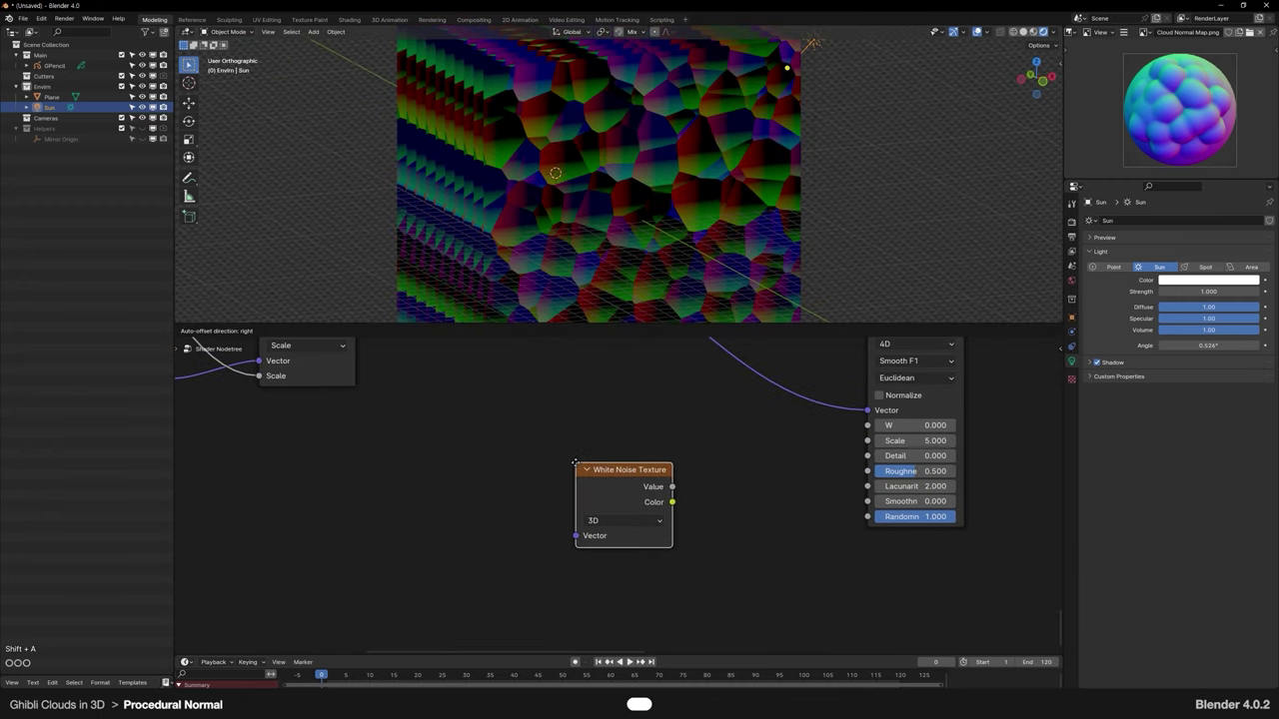
# Step: Add a Texture Coordinate node, connect its UV output to the White Noise Texture's Vector, and place the two nodes side by side
pyautogui.hotkey('shift', 'a')
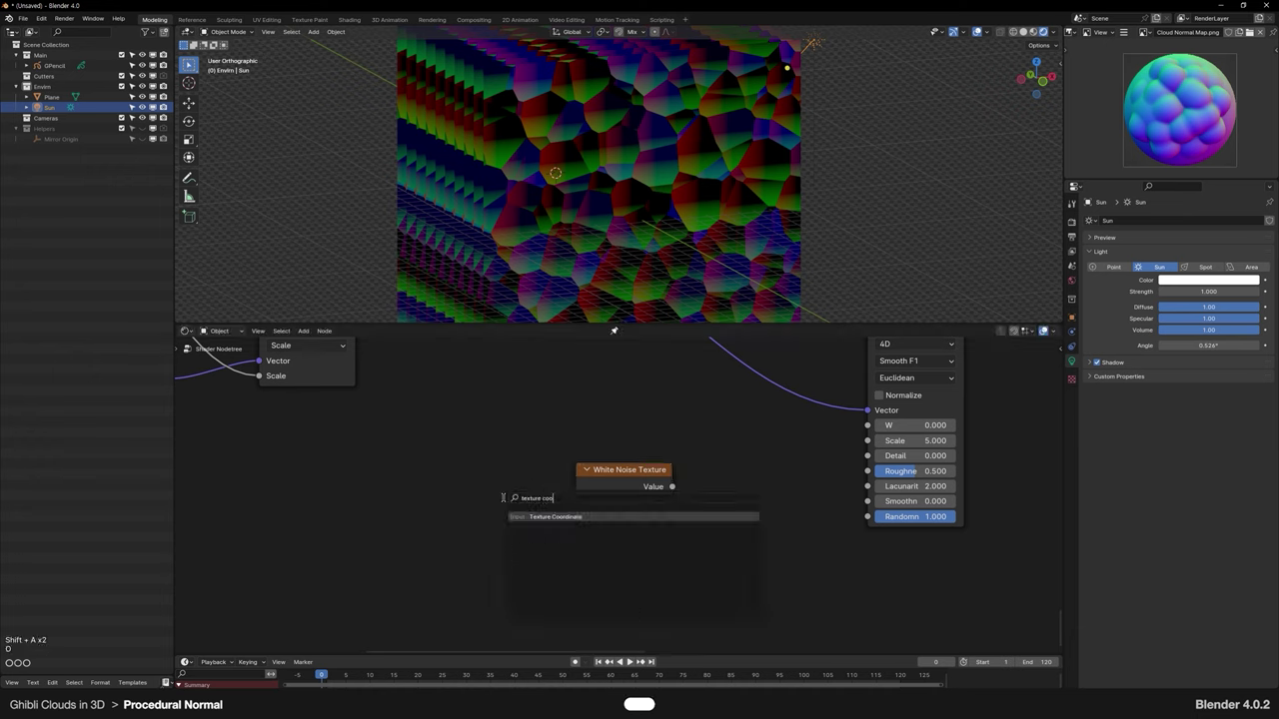
pyautogui.press('Return')
pyautogui.click(514, 519)
pyautogui.scroll(1, 514, 520)
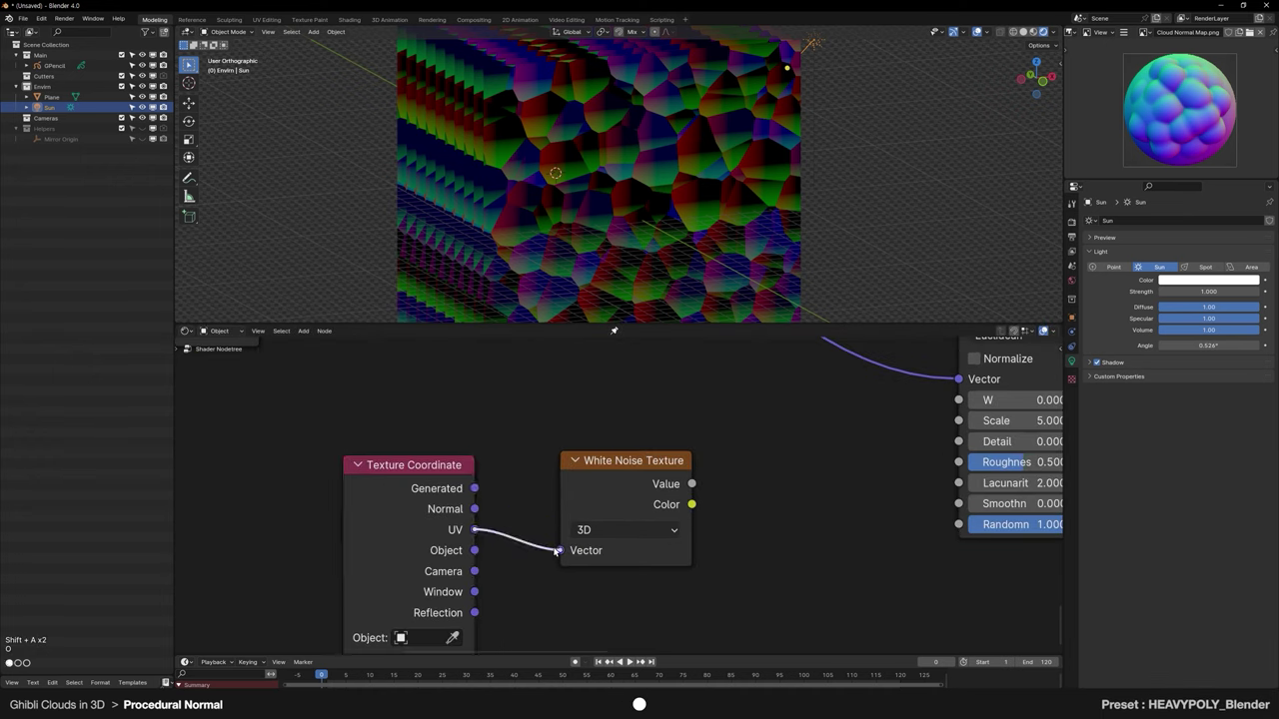
pyautogui.moveTo(554, 550); pyautogui.dragTo(557, 550)
pyautogui.click(631, 474)
pyautogui.press('space')
pyautogui.click(568, 478)
# Step: Preview the White Noise Texture's Value output and its Color output on the plane stack
pyautogui.scroll(-4, 664, 491)
pyautogui.keyDown('ctrl'); pyautogui.keyDown('shift'); pyautogui.click(540, 479); pyautogui.keyUp('shift'); pyautogui.keyUp('ctrl')
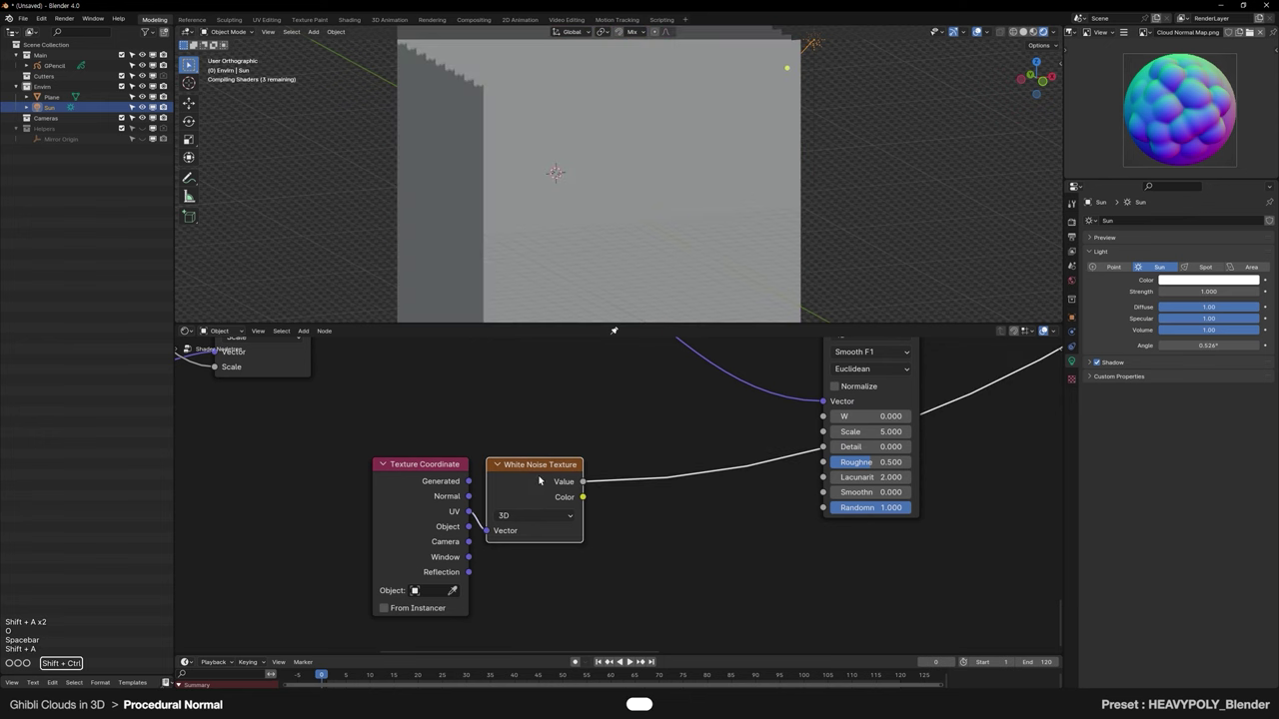
pyautogui.keyDown('ctrl'); pyautogui.keyDown('shift'); pyautogui.click(535, 481); pyautogui.keyUp('shift'); pyautogui.keyUp('ctrl')
pyautogui.scroll(5, 642, 183)
pyautogui.scroll(-4, 641, 183)
# Step: Add a Map Range node after the White Noise Texture and set its data type to Vector
pyautogui.hotkey('shift', 'a')
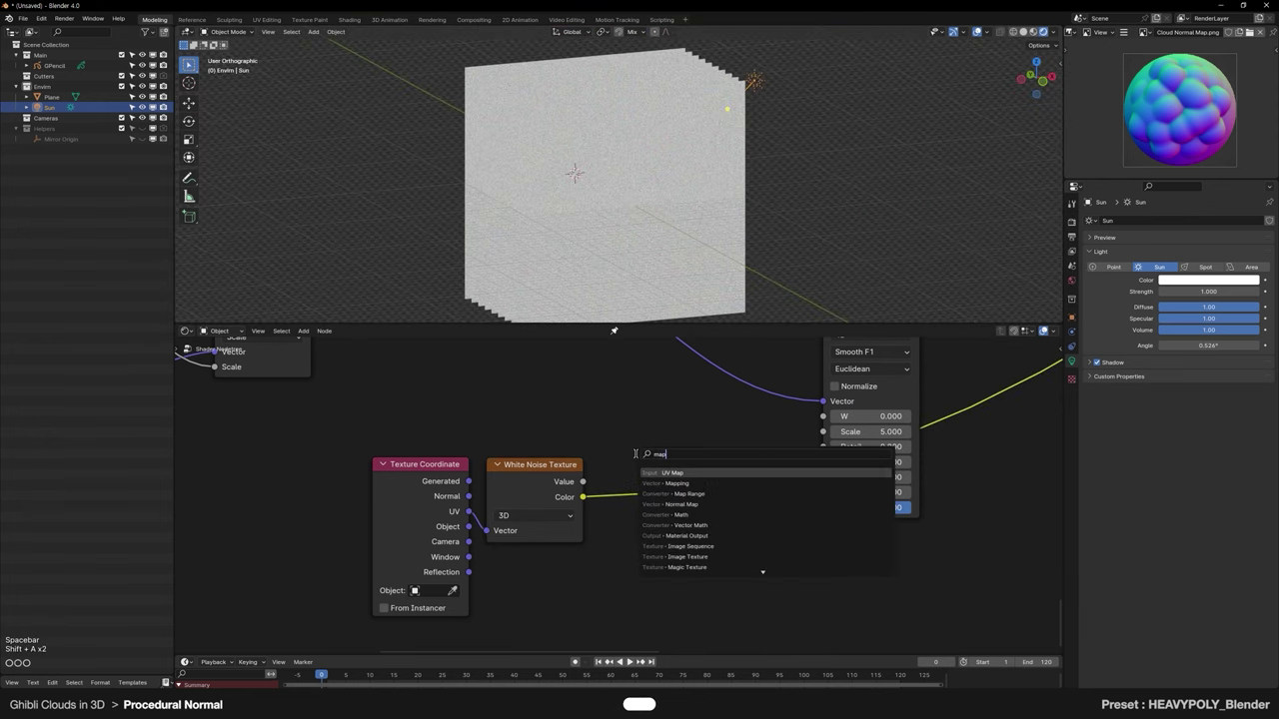
pyautogui.press('Return')
pyautogui.click(653, 520)
pyautogui.scroll(3, 705, 546)
pyautogui.moveTo(705, 547); pyautogui.dragTo(721, 491, button='middle')
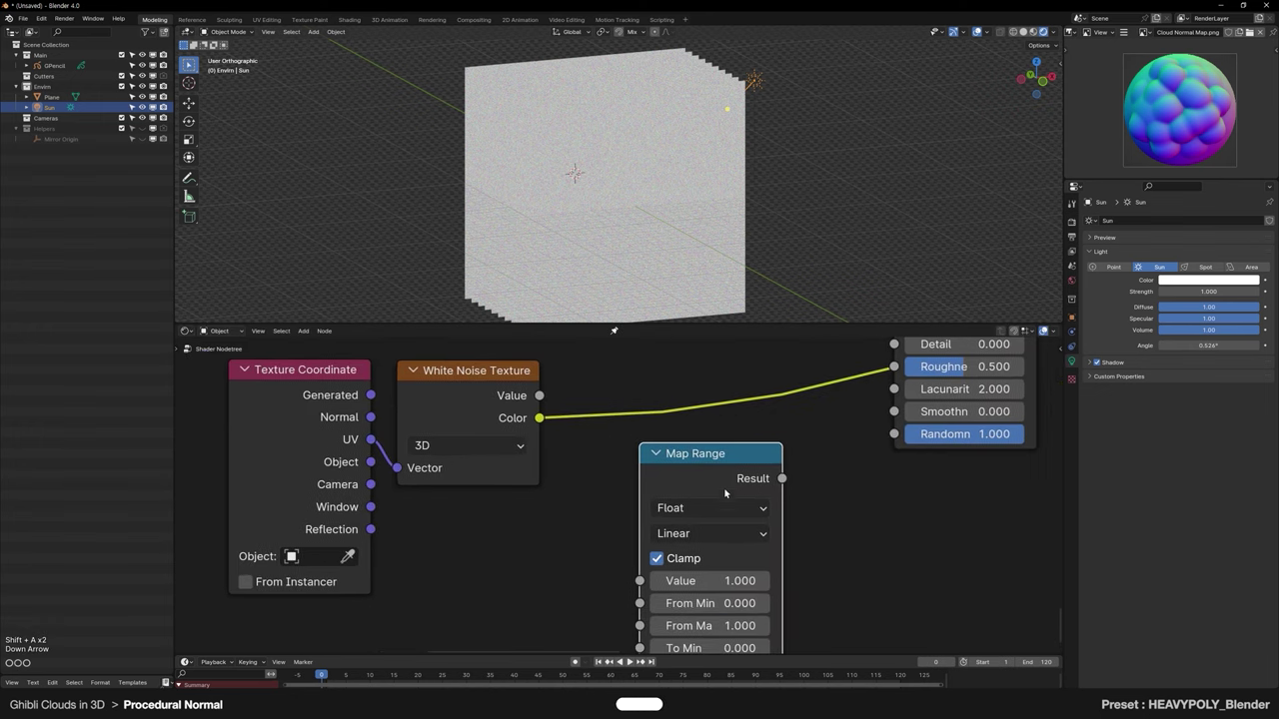
pyautogui.click(711, 508)
pyautogui.click(710, 581)
# Step: Connect the White Noise Color to the Map Range's Vector input, preview the Map Range, and reposition it
pyautogui.scroll(-2, 611, 493)
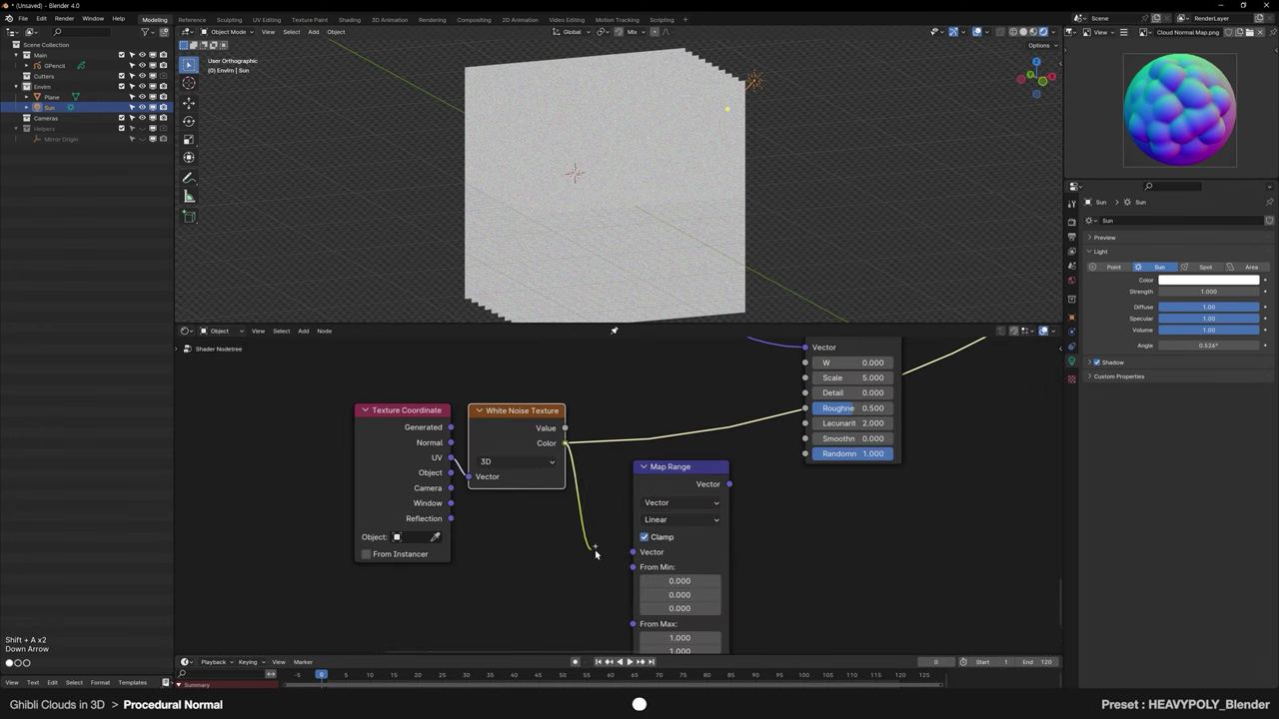
pyautogui.keyDown('ctrl'); pyautogui.keyDown('shift'); pyautogui.click(714, 562); pyautogui.keyUp('shift'); pyautogui.keyUp('ctrl')
pyautogui.press('space')
pyautogui.click(734, 493)
# Step: Add a Value node set to -1 and connect it to the vector Map Range's To Min
pyautogui.scroll(3, 736, 551)
pyautogui.moveTo(736, 551); pyautogui.dragTo(770, 493, button='middle')
pyautogui.scroll(3, 711, 517)
pyautogui.hotkey('shift', 'a')
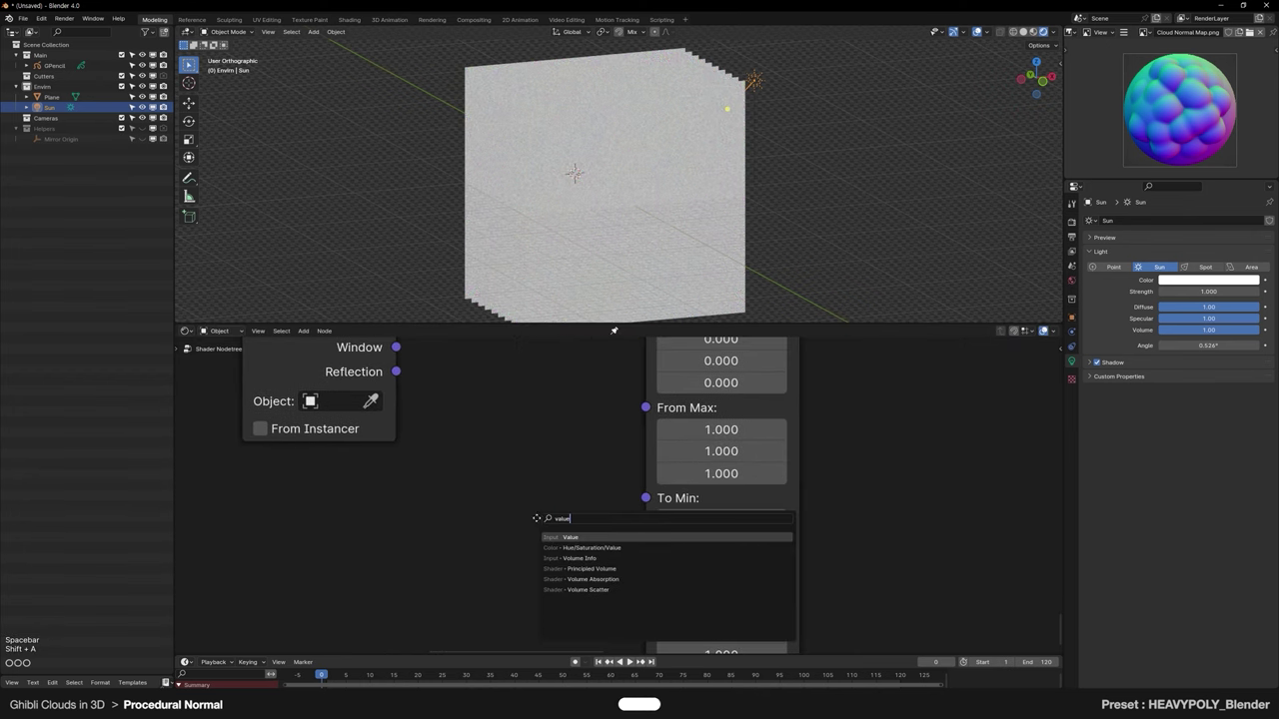
pyautogui.write('value')
pyautogui.press('Return')
pyautogui.moveTo(562, 538); pyautogui.dragTo(645, 497)
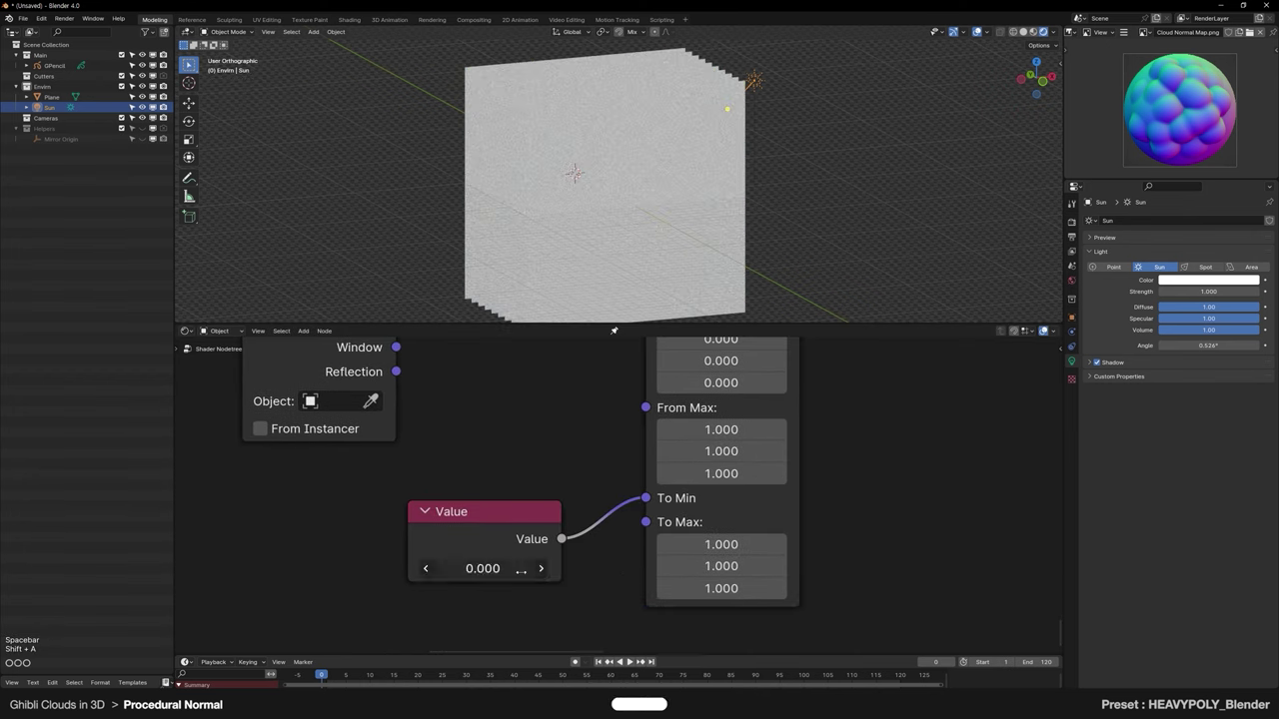
pyautogui.click(521, 572)
pyautogui.write('-1')
pyautogui.press('Return')
# Step: Move the White Noise, its Texture Coordinate, the Map Range and the Value node together beneath the Scale and Add nodes
pyautogui.scroll(-4, 514, 455)
pyautogui.moveTo(538, 458); pyautogui.dragTo(513, 571, button='middle')
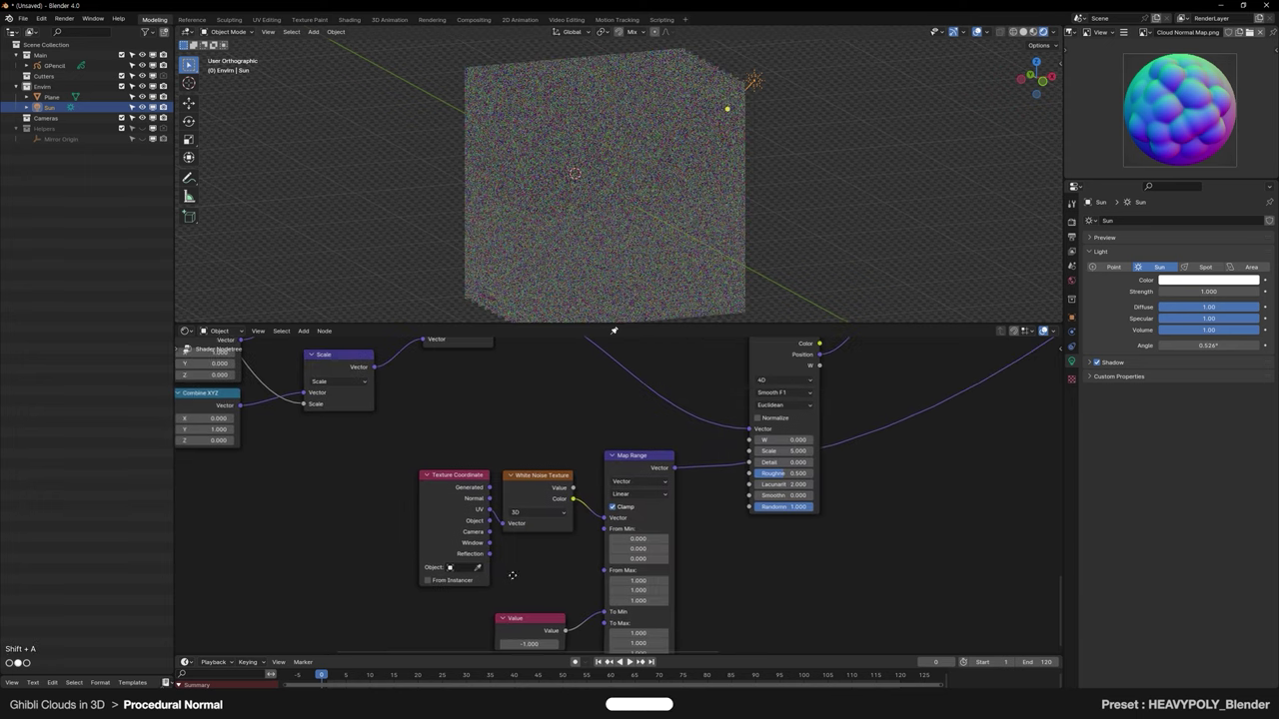
pyautogui.scroll(-1, 513, 571)
pyautogui.moveTo(418, 472); pyautogui.dragTo(631, 613)
pyautogui.press('space')
pyautogui.click(446, 622)
# Step: Fine-tune the spacing of the white noise nodes and preview the first Add node's output
pyautogui.moveTo(470, 484); pyautogui.dragTo(484, 542, button='middle')
pyautogui.click(480, 540)
pyautogui.press('space')
pyautogui.click(506, 536)
pyautogui.click(505, 386)
pyautogui.press('space')
pyautogui.scroll(2, 599, 469)
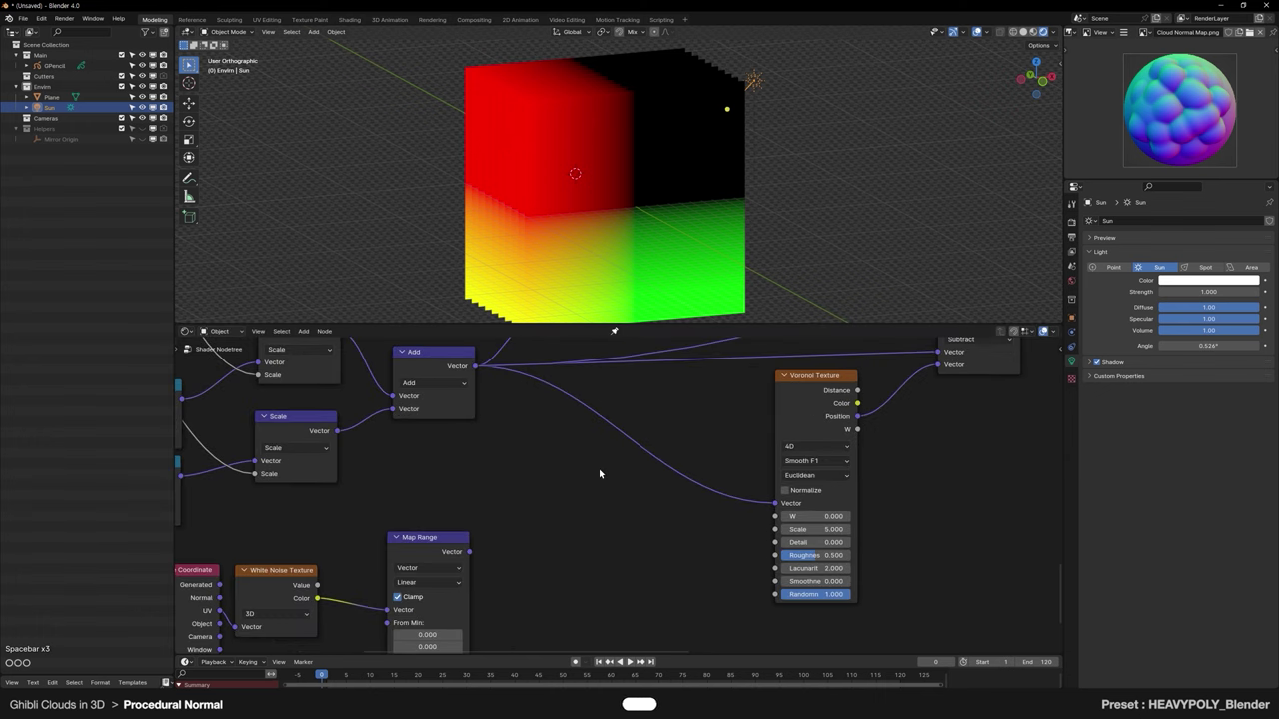
# Step: Insert a Mix Color node between the Add node and the Voronoi Texture's Vector, feeding the white noise Map Range into B
pyautogui.hotkey('shift', 'a')
pyautogui.write('mix')
pyautogui.press('Return')
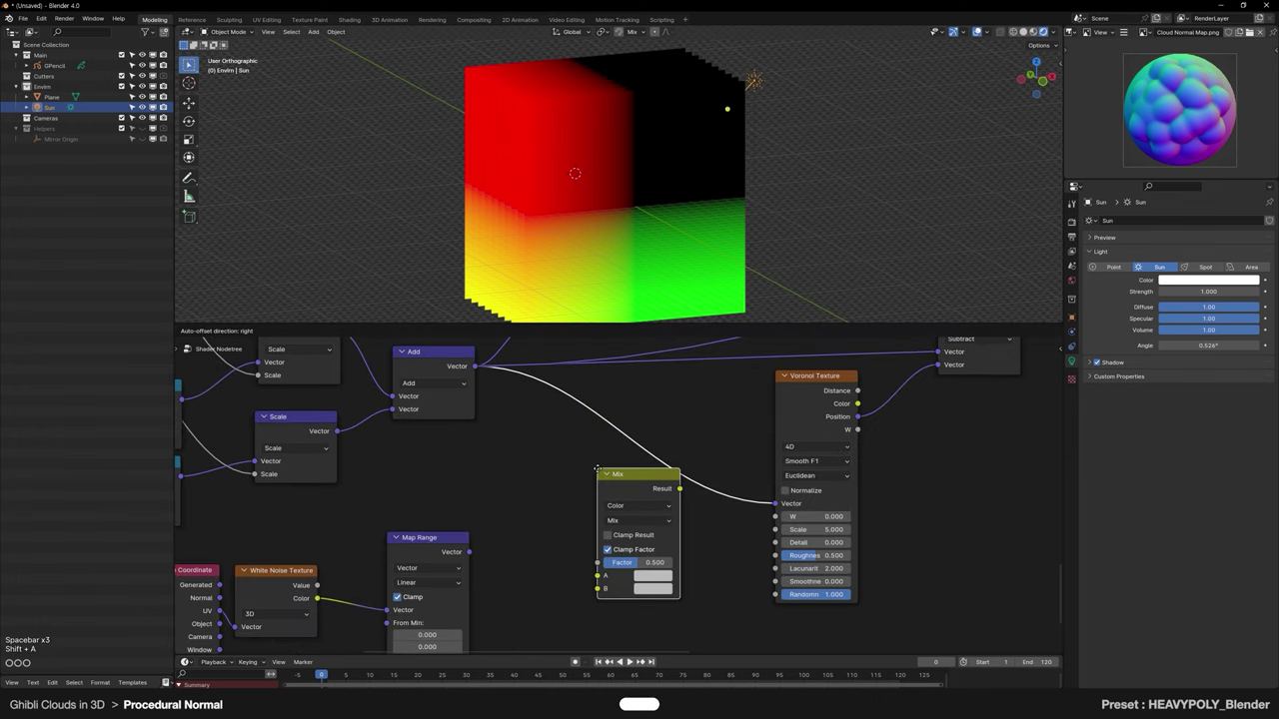
pyautogui.click(631, 458)
pyautogui.moveTo(578, 566); pyautogui.dragTo(560, 550, button='middle')
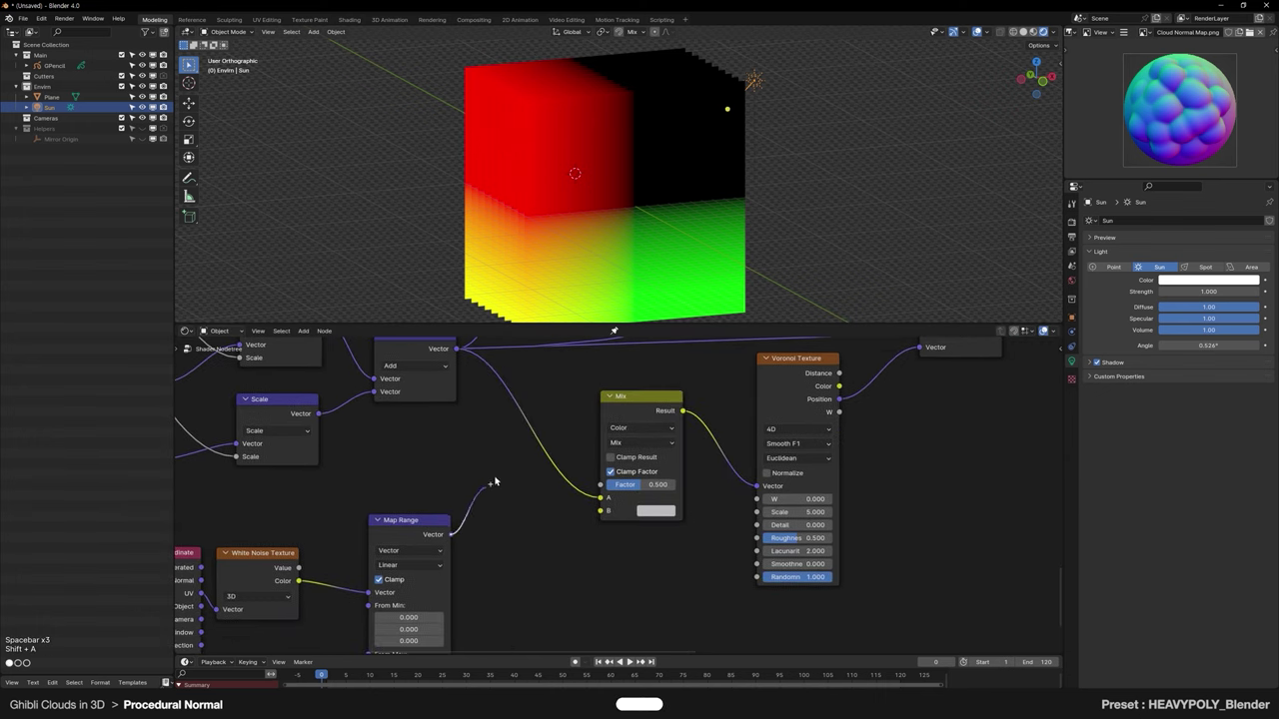
pyautogui.moveTo(606, 514); pyautogui.dragTo(602, 512)
# Step: Preview the Subtract node's output and set the new Mix node's Factor to 0.014
pyautogui.scroll(-3, 697, 445)
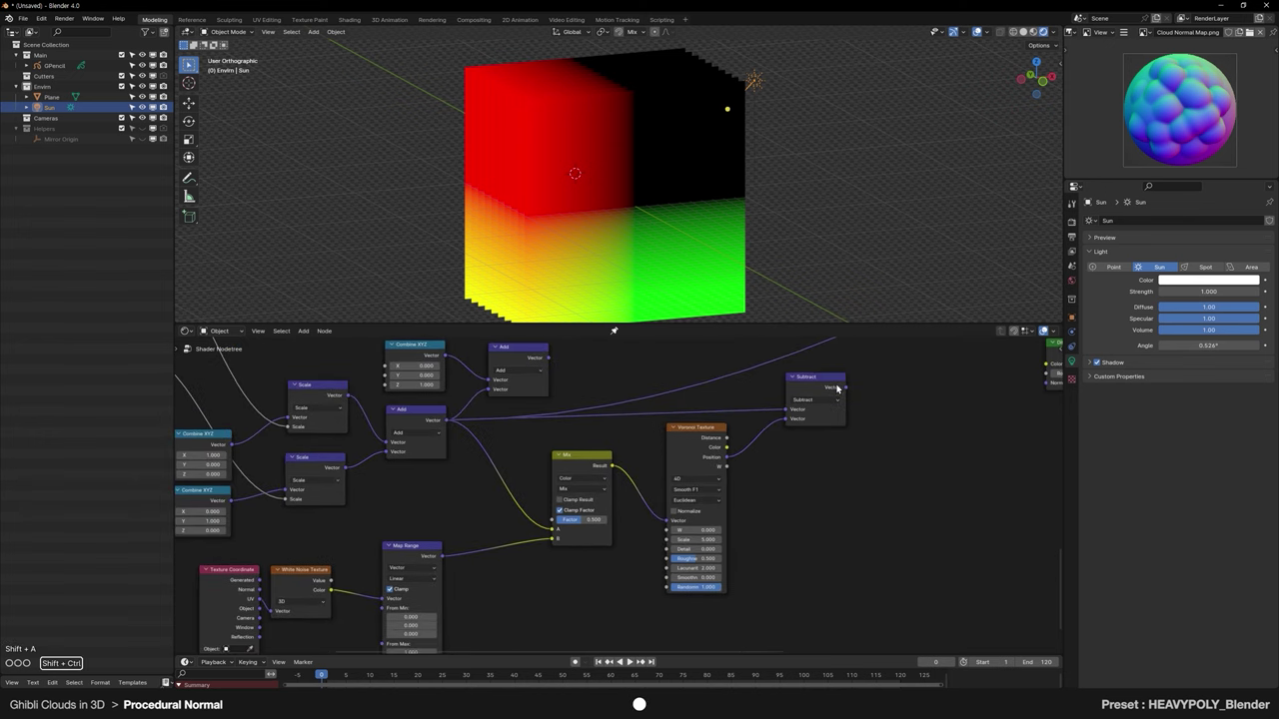
pyautogui.scroll(4, 575, 575)
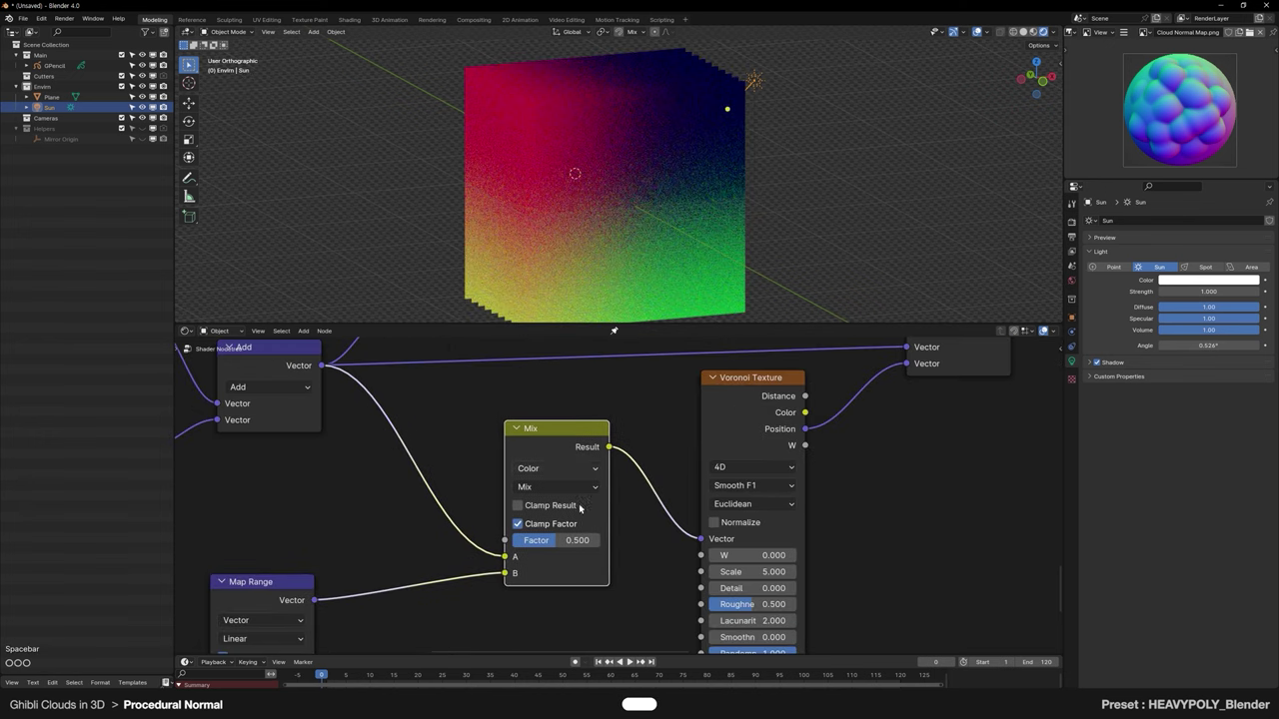
pyautogui.moveTo(574, 539)
pyautogui.mouseDown()
pyautogui.moveTo(523, 542)
pyautogui.moveTo(587, 552)
pyautogui.mouseUp()
pyautogui.scroll(3, 557, 554)
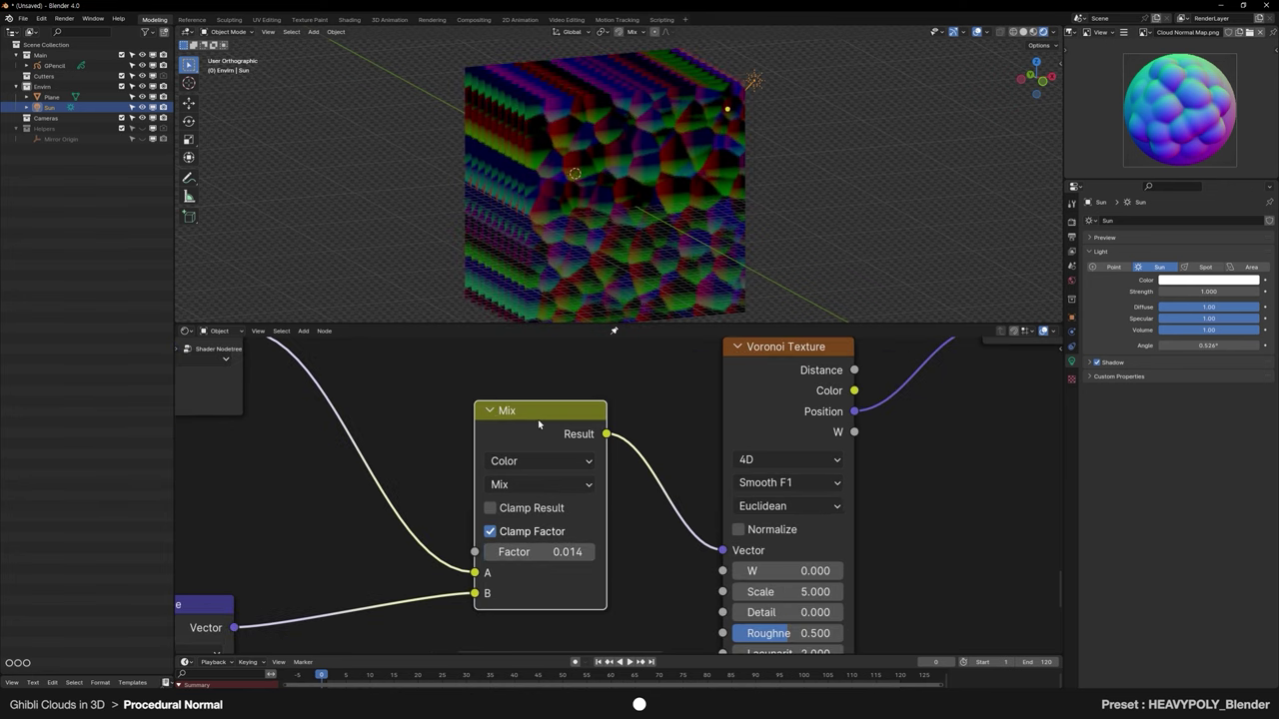
# Step: Reposition the Subtract node and compare its preview with the output of the Add node fed by Combine XYZ
pyautogui.press('space')
pyautogui.press('space')
pyautogui.scroll(-6, 612, 485)
pyautogui.moveTo(834, 501); pyautogui.dragTo(654, 550, button='middle')
pyautogui.scroll(2, 635, 479)
pyautogui.keyDown('ctrl'); pyautogui.keyDown('shift'); pyautogui.click(632, 447); pyautogui.keyUp('shift'); pyautogui.keyUp('ctrl')
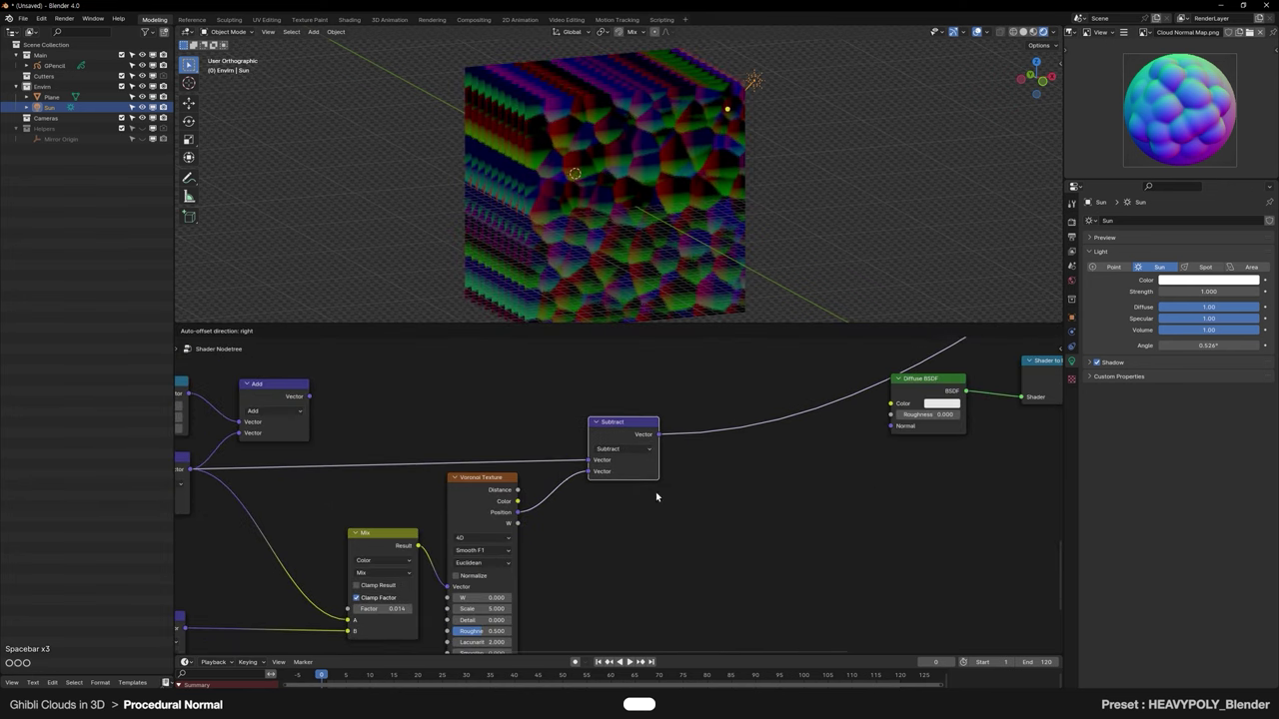
pyautogui.keyDown('ctrl'); pyautogui.keyDown('shift'); pyautogui.click(285, 398); pyautogui.keyUp('shift'); pyautogui.keyUp('ctrl')
pyautogui.keyDown('ctrl'); pyautogui.keyDown('shift'); pyautogui.click(631, 437); pyautogui.keyUp('shift'); pyautogui.keyUp('ctrl')
# Step: Add a Mix node beside the Subtract node and set its data type to Vector
pyautogui.moveTo(784, 447); pyautogui.dragTo(716, 478, button='middle')
pyautogui.click(715, 477)
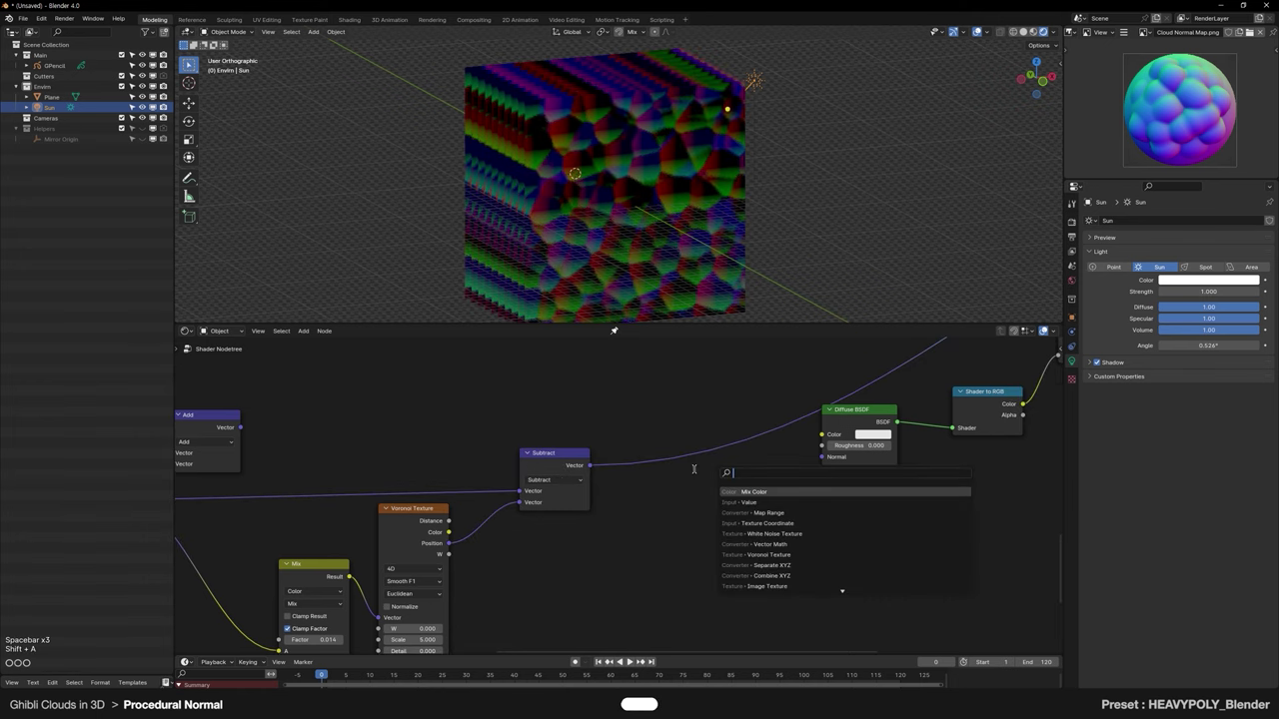
pyautogui.press('Return')
pyautogui.scroll(3, 694, 470)
pyautogui.click(799, 525)
pyautogui.click(779, 607)
pyautogui.scroll(-5, 611, 532)
pyautogui.scroll(1, 620, 517)
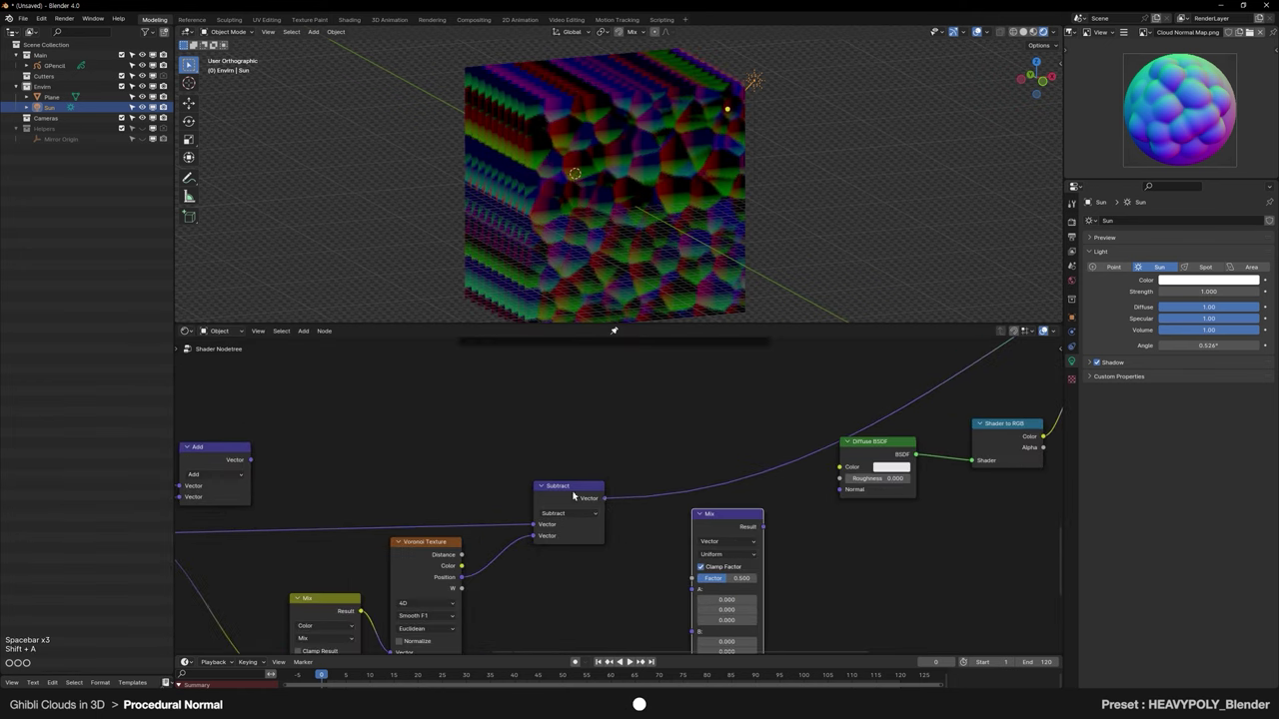
# Step: Connect the Combine XYZ-fed Add node to the vector Mix's A and Subtract to B, and preview the Mix result
pyautogui.moveTo(566, 494); pyautogui.dragTo(562, 530)
pyautogui.moveTo(562, 530); pyautogui.dragTo(556, 498, button='middle')
pyautogui.keyDown('ctrl'); pyautogui.keyDown('shift'); pyautogui.click(236, 422); pyautogui.keyUp('shift'); pyautogui.keyUp('ctrl')
pyautogui.moveTo(246, 427); pyautogui.dragTo(616, 527)
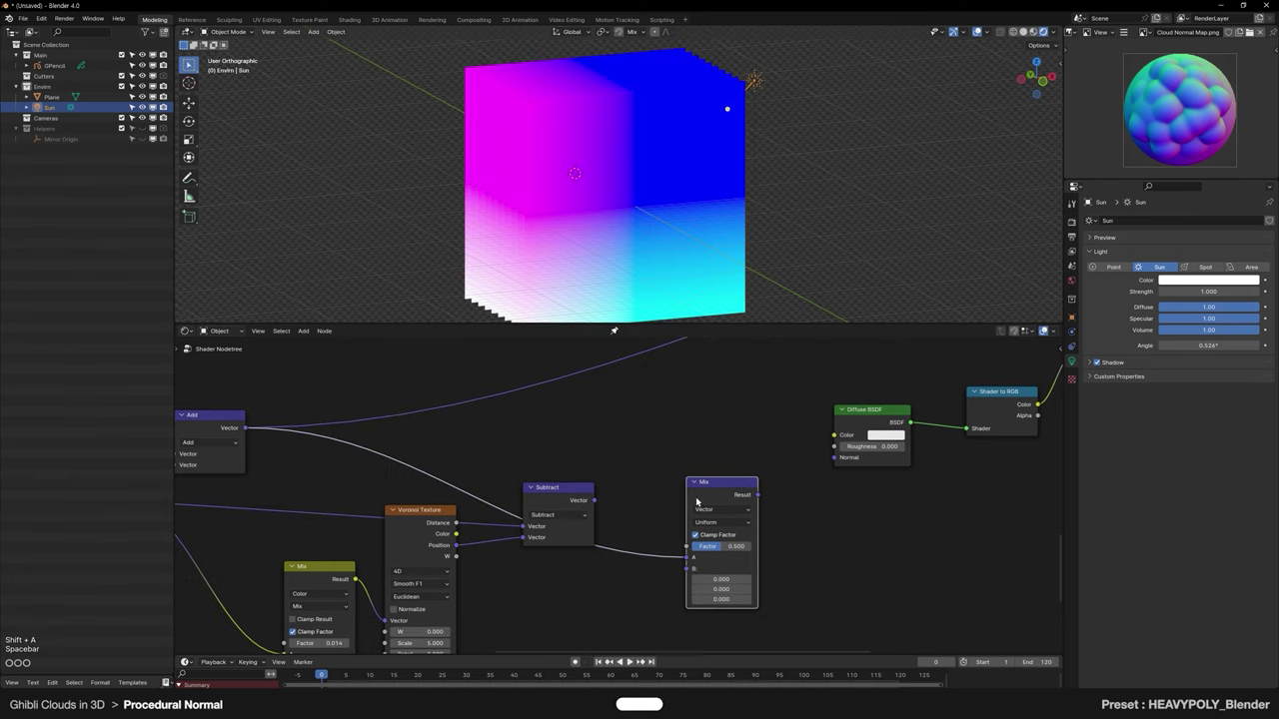
pyautogui.press('space')
pyautogui.click(675, 393)
pyautogui.keyDown('ctrl'); pyautogui.keyDown('shift'); pyautogui.click(588, 502); pyautogui.keyUp('shift'); pyautogui.keyUp('ctrl')
pyautogui.keyDown('ctrl'); pyautogui.keyDown('shift'); pyautogui.click(655, 438); pyautogui.keyUp('shift'); pyautogui.keyUp('ctrl')
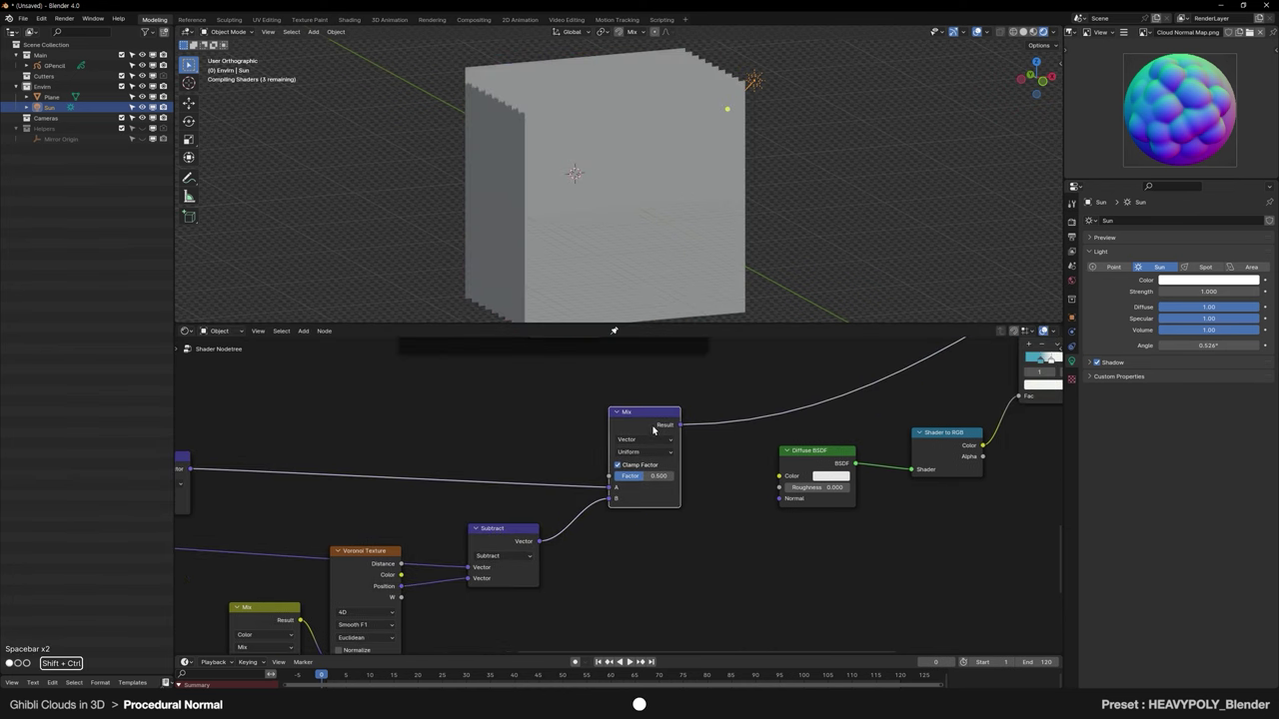
# Step: Set the vector Mix node's Factor to 0.5
pyautogui.moveTo(692, 234); pyautogui.dragTo(708, 267, button='middle')
pyautogui.moveTo(660, 482); pyautogui.dragTo(660, 482)
pyautogui.click(659, 476)
pyautogui.write('0.5')
pyautogui.press('Return')
pyautogui.moveTo(696, 466); pyautogui.dragTo(652, 462, button='middle')
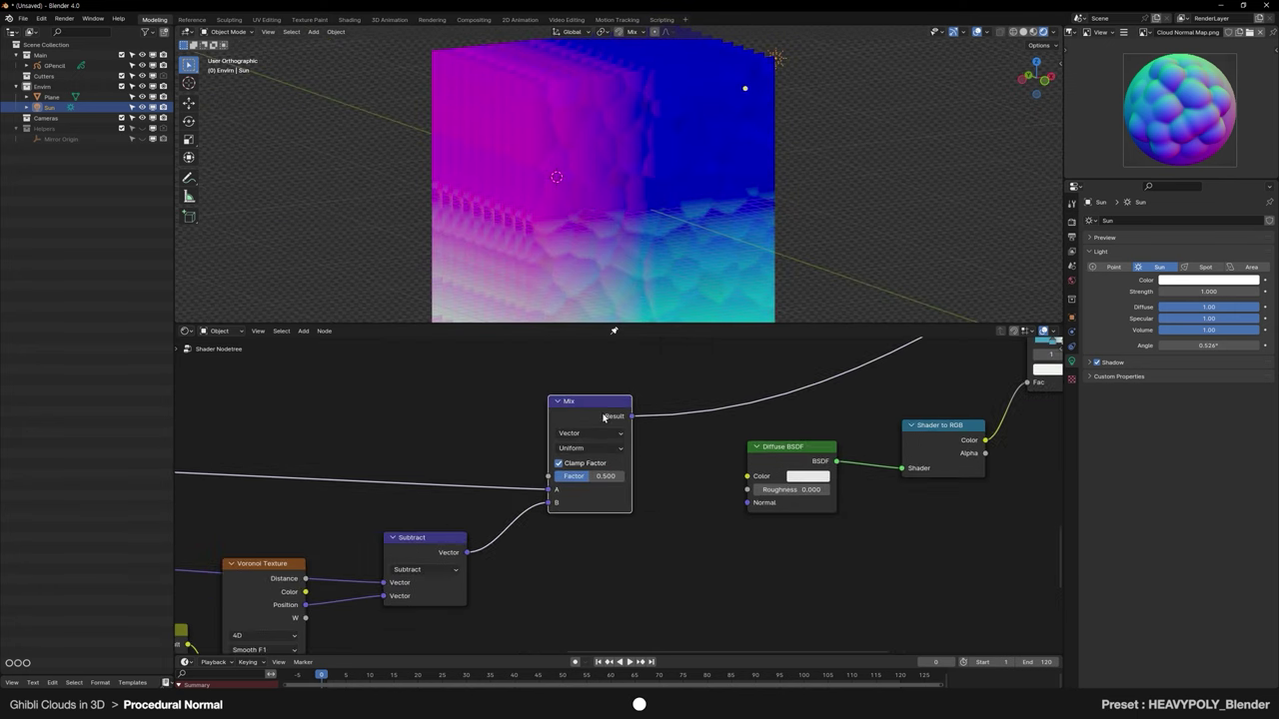
# Step: Add a Map Range node after the vector Mix node and set its data type to Vector
pyautogui.moveTo(605, 419); pyautogui.dragTo(560, 419)
pyautogui.hotkey('shift', 'a')
pyautogui.write('m')
pyautogui.press('Down')
pyautogui.press('Return')
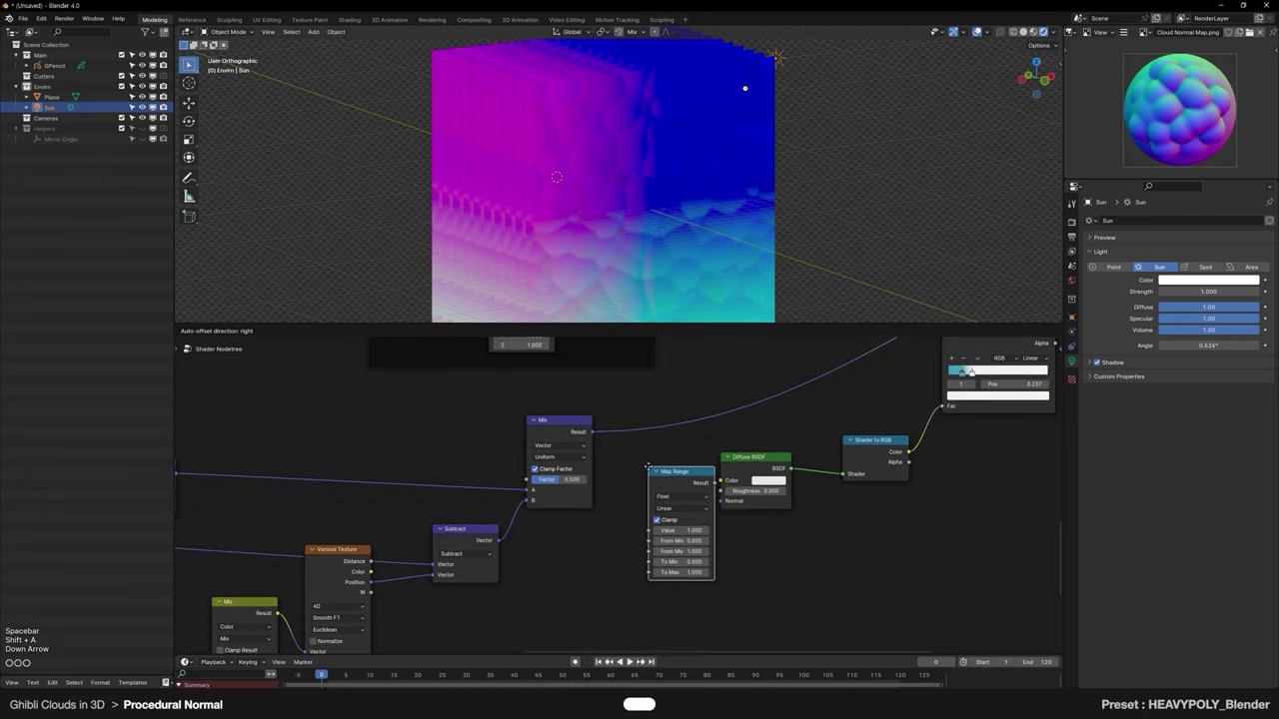
pyautogui.click(637, 460)
pyautogui.scroll(4, 629, 482)
pyautogui.click(697, 485)
pyautogui.click(696, 535)
pyautogui.moveTo(685, 470); pyautogui.dragTo(675, 375)
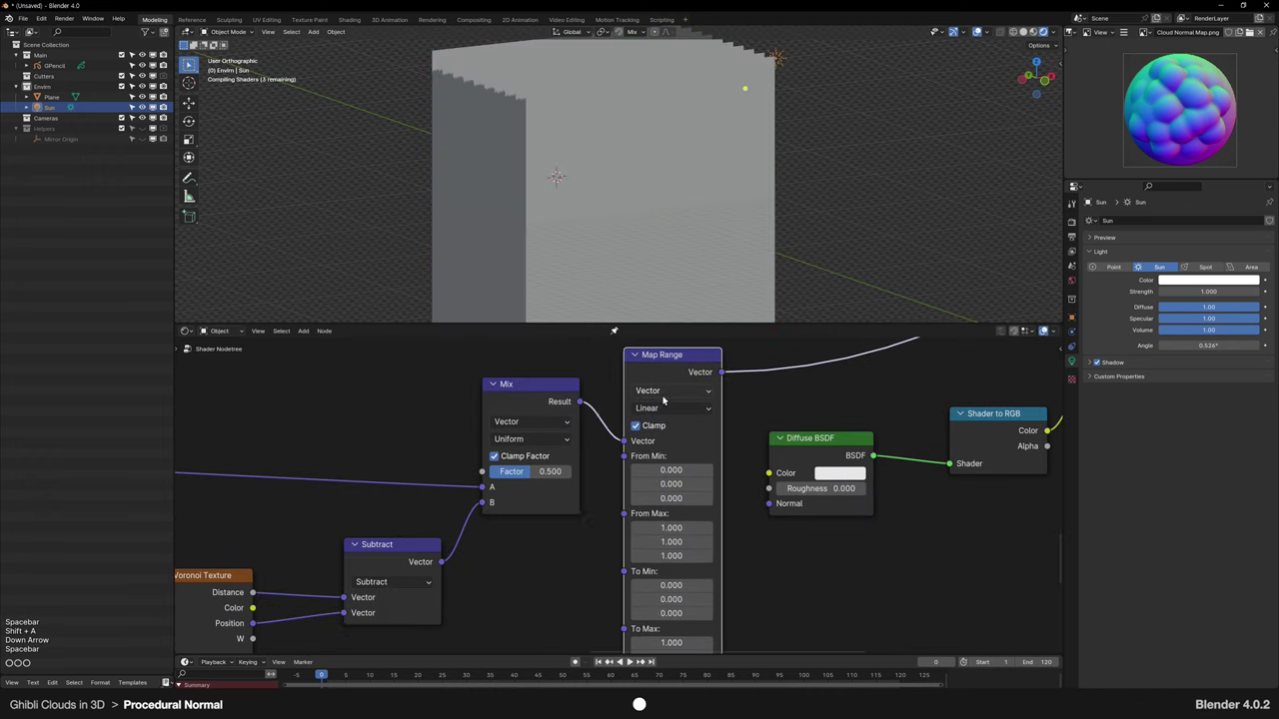
# Step: Add a Value node set to -0.4 and connect it to the new Map Range's To Min
pyautogui.moveTo(568, 585); pyautogui.dragTo(541, 541, button='middle')
pyautogui.hotkey('shift', 'a')
pyautogui.write('val')
pyautogui.press('Return')
pyautogui.click(484, 514)
pyautogui.moveTo(565, 538); pyautogui.dragTo(607, 528)
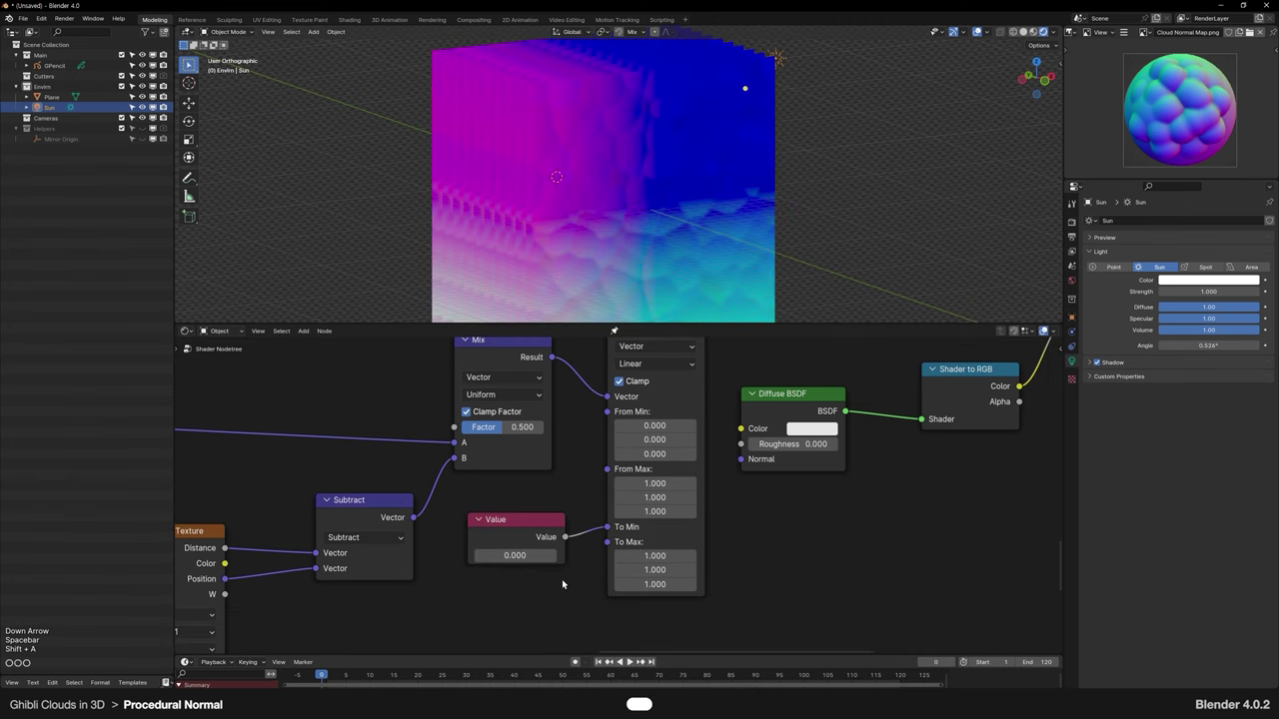
pyautogui.click(533, 553)
pyautogui.write('-0.4')
pyautogui.press('Return')
pyautogui.scroll(-3, 404, 530)
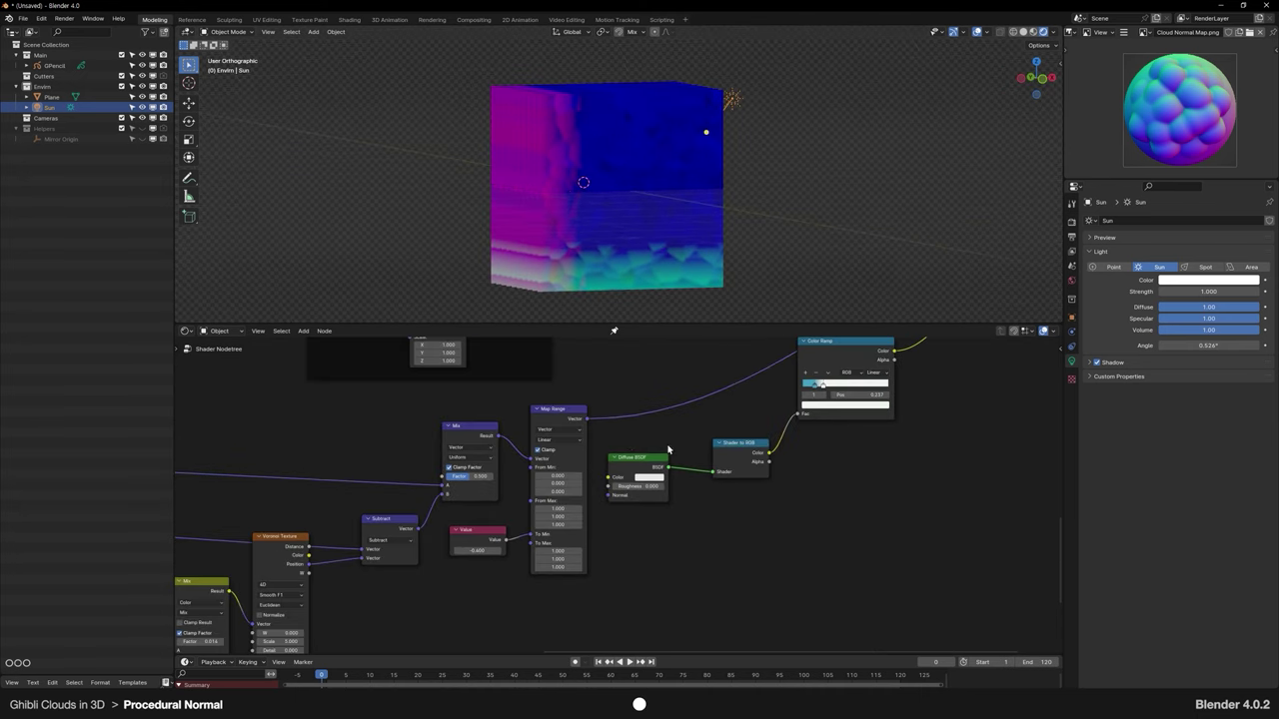
# Step: Move the Diffuse BSDF and the nodes following it away from the Map Range to make room
pyautogui.click(644, 457)
pyautogui.press('space')
pyautogui.click(705, 428)
pyautogui.scroll(-6, 759, 440)
pyautogui.moveTo(736, 589); pyautogui.dragTo(269, 400)
pyautogui.press('space')
pyautogui.scroll(6, 776, 485)
# Step: Add a Normal Map node, feeding the Map Range's Vector into its Color and its Normal into the Diffuse BSDF's Normal
pyautogui.hotkey('shift', 'a')
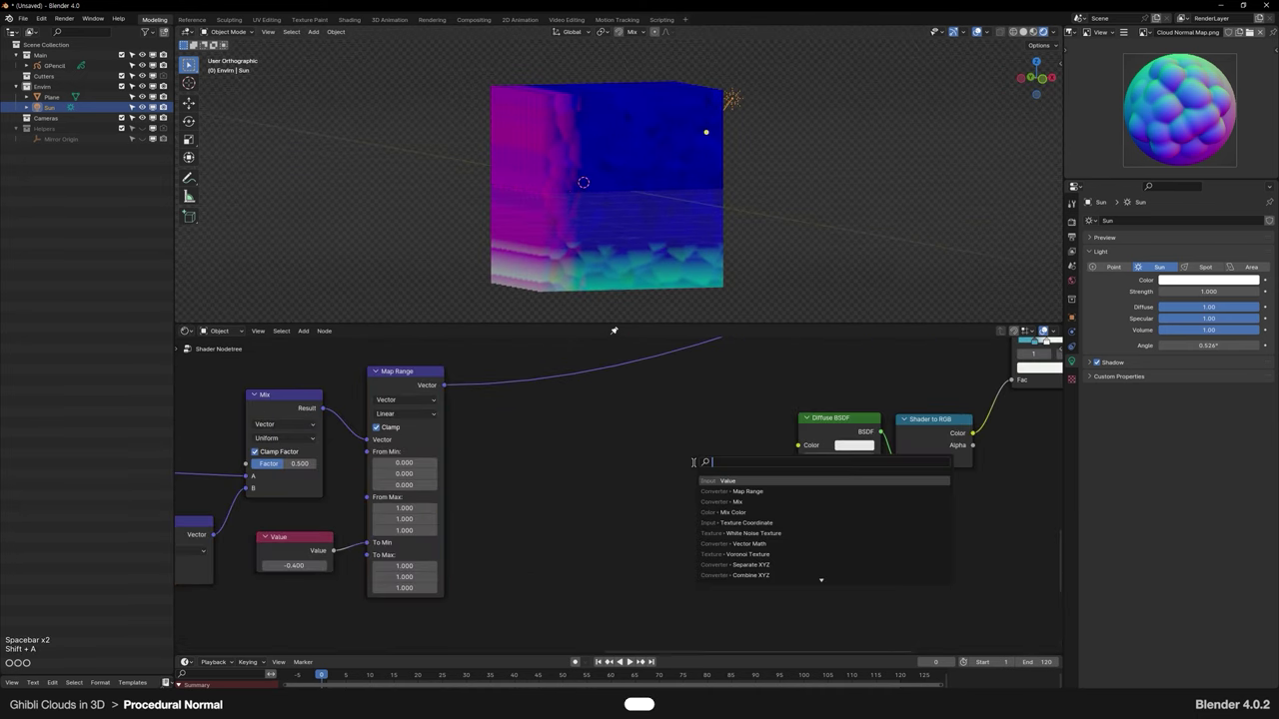
pyautogui.press('Down')
pyautogui.press('Return')
pyautogui.click(639, 432)
pyautogui.scroll(3, 601, 445)
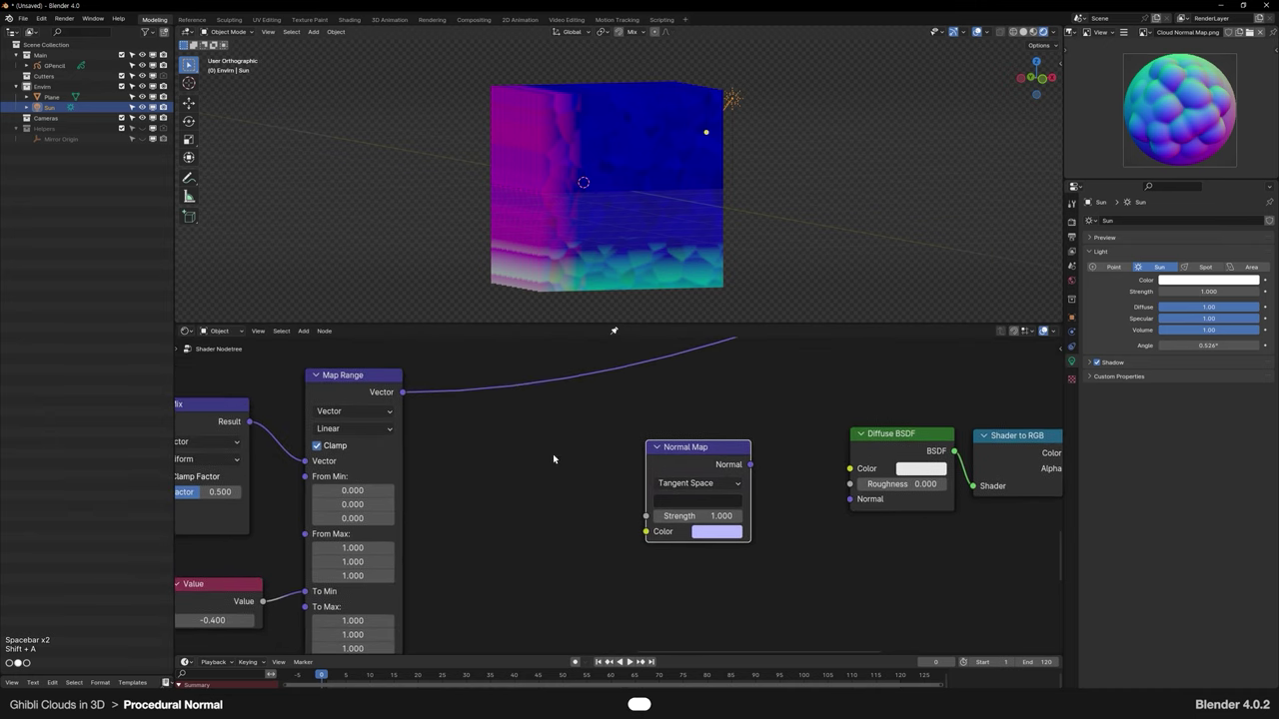
pyautogui.moveTo(405, 392); pyautogui.dragTo(649, 533)
pyautogui.moveTo(716, 551); pyautogui.dragTo(663, 559, button='middle')
pyautogui.moveTo(697, 474); pyautogui.dragTo(755, 511)
# Step: Connect the Mix Shader back to the Material Output's Surface to show the shaded cloud
pyautogui.scroll(-5, 798, 432)
pyautogui.moveTo(801, 430); pyautogui.dragTo(244, 637, button='middle')
pyautogui.scroll(4, 633, 494)
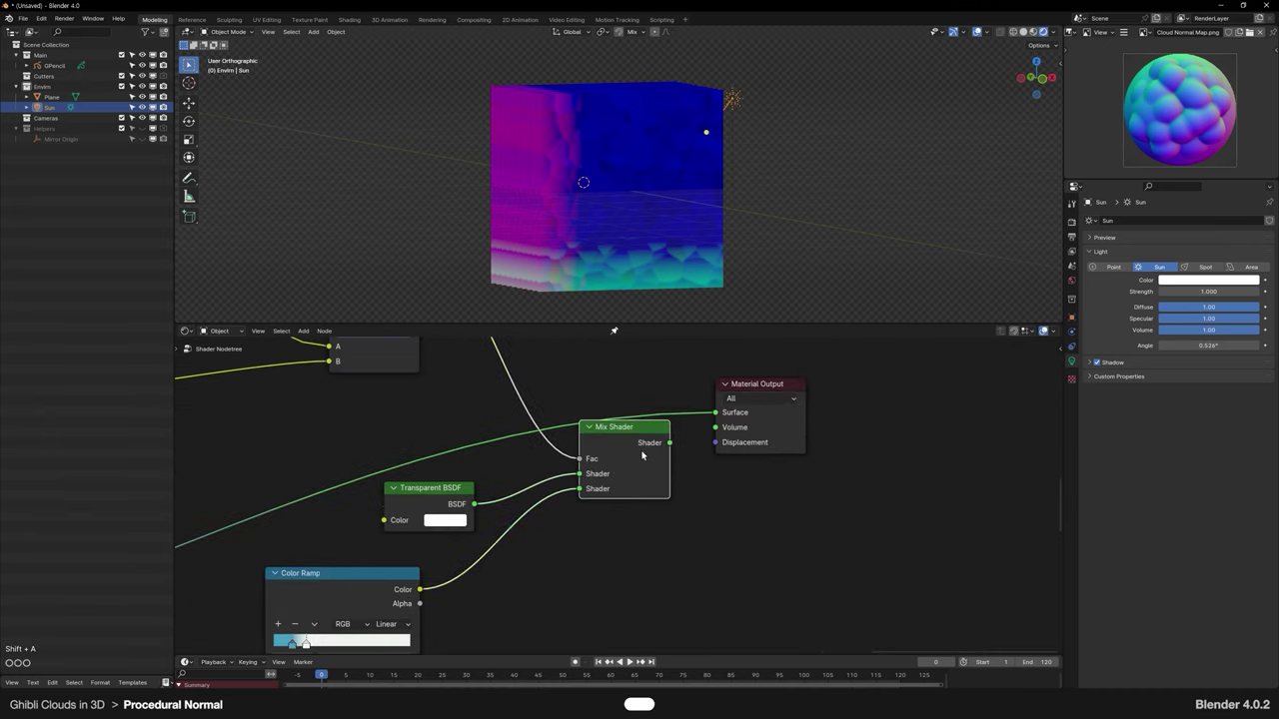
pyautogui.keyDown('ctrl'); pyautogui.keyDown('shift'); pyautogui.click(635, 455); pyautogui.keyUp('shift'); pyautogui.keyUp('ctrl')
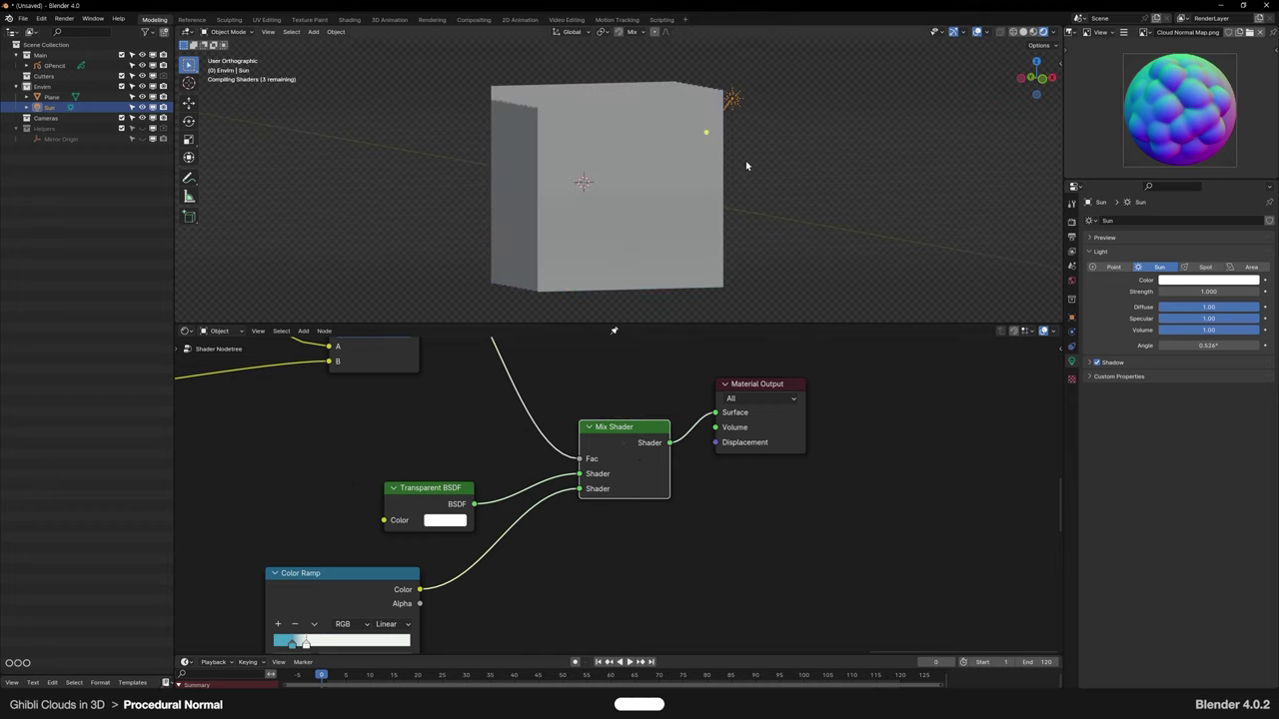
# Step: Rotate the Sun freely with trackball rotation, select the cloud plane and shift the Color Ramp's white stop
pyautogui.press('r')
pyautogui.press('r')
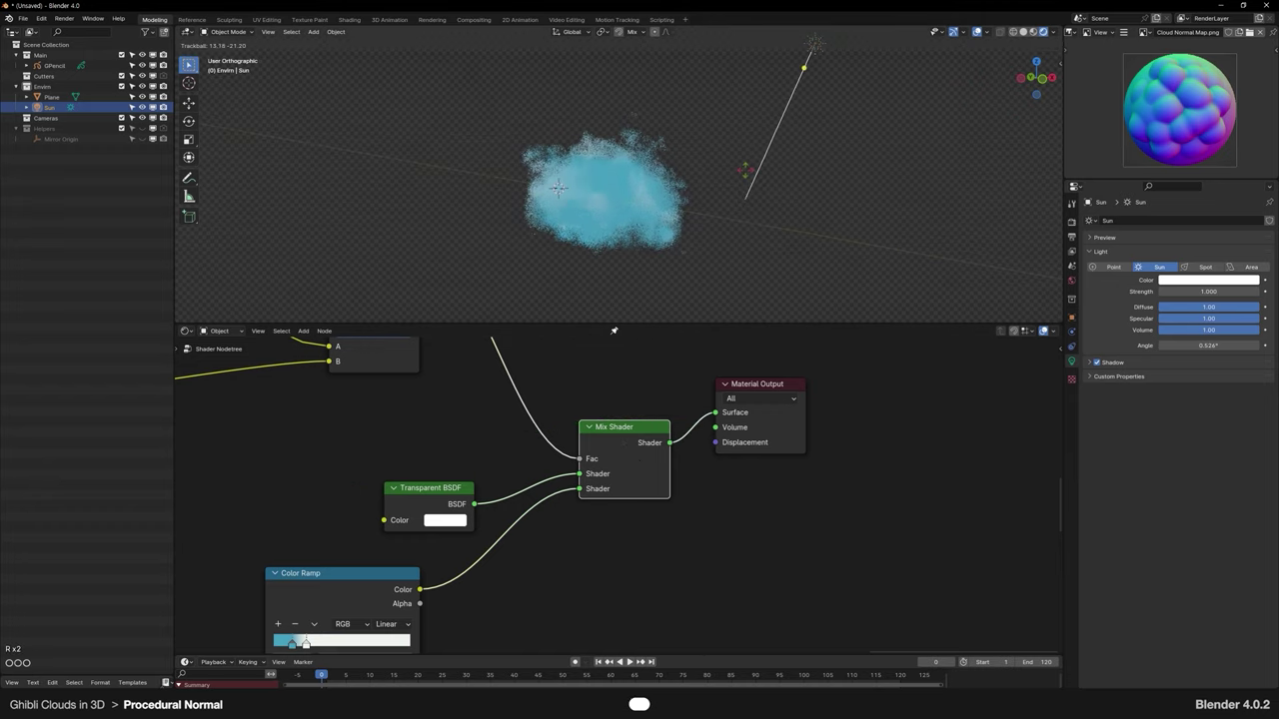
pyautogui.click(751, 166)
pyautogui.moveTo(751, 166); pyautogui.dragTo(724, 181, button='middle')
pyautogui.click(618, 235)
pyautogui.moveTo(359, 604); pyautogui.dragTo(616, 499, button='middle')
pyautogui.moveTo(565, 539); pyautogui.dragTo(558, 539)
# Step: Tune the normals with a To Min Value of -0.364, a Voronoi Scale of 6.512 and a white noise Mix Factor of 0
pyautogui.moveTo(352, 538); pyautogui.dragTo(689, 427, button='middle')
pyautogui.scroll(-3, 689, 426)
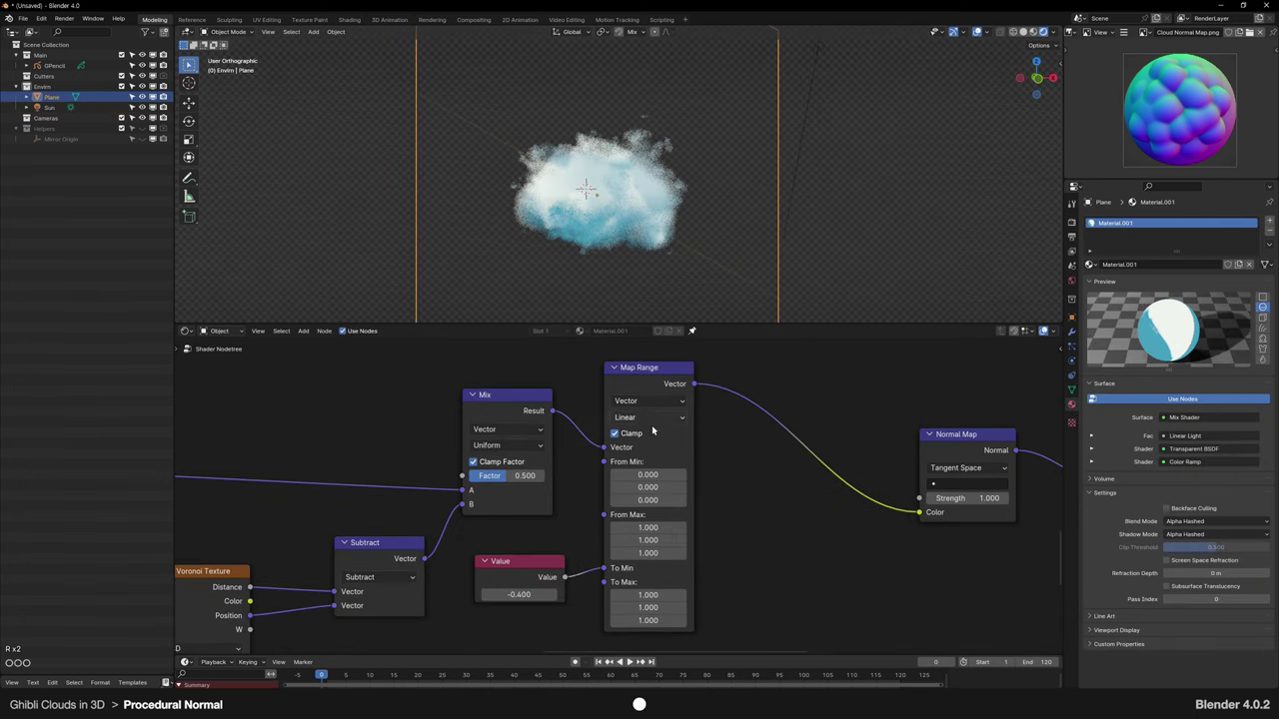
pyautogui.moveTo(547, 594); pyautogui.dragTo(543, 593)
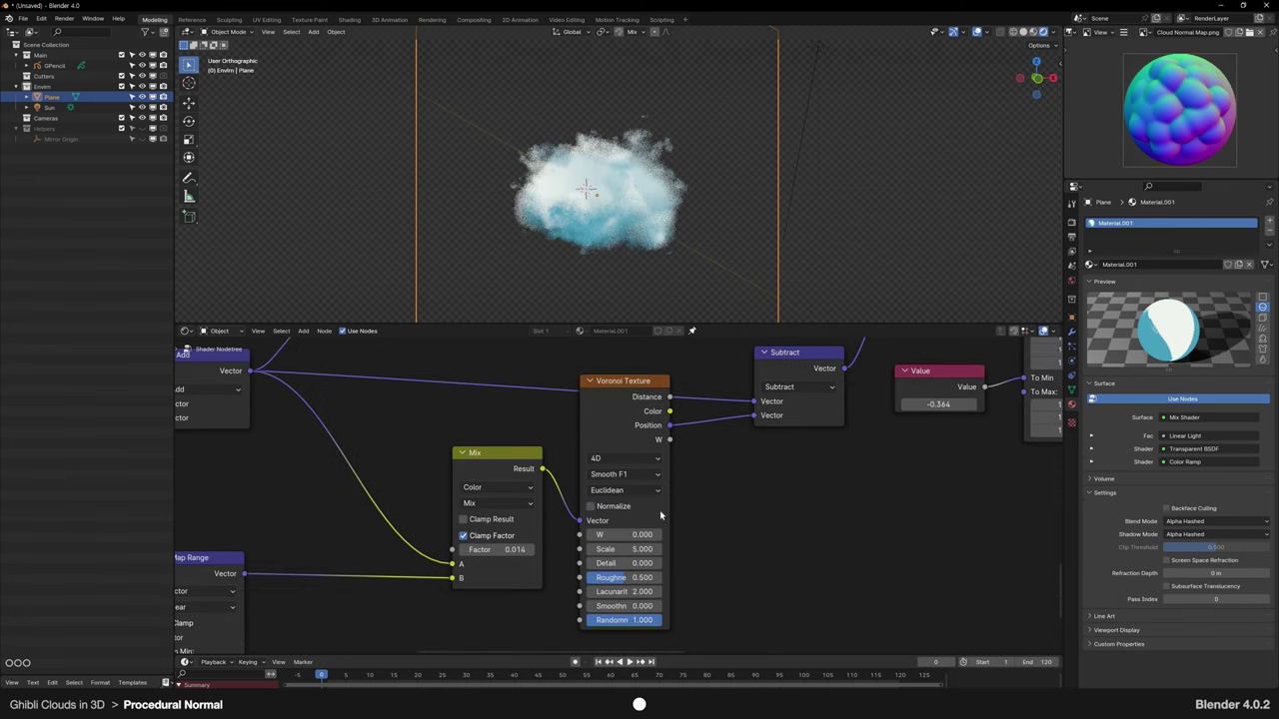
pyautogui.moveTo(648, 550)
pyautogui.mouseDown()
pyautogui.moveTo(665, 549)
pyautogui.moveTo(643, 550)
pyautogui.mouseUp()
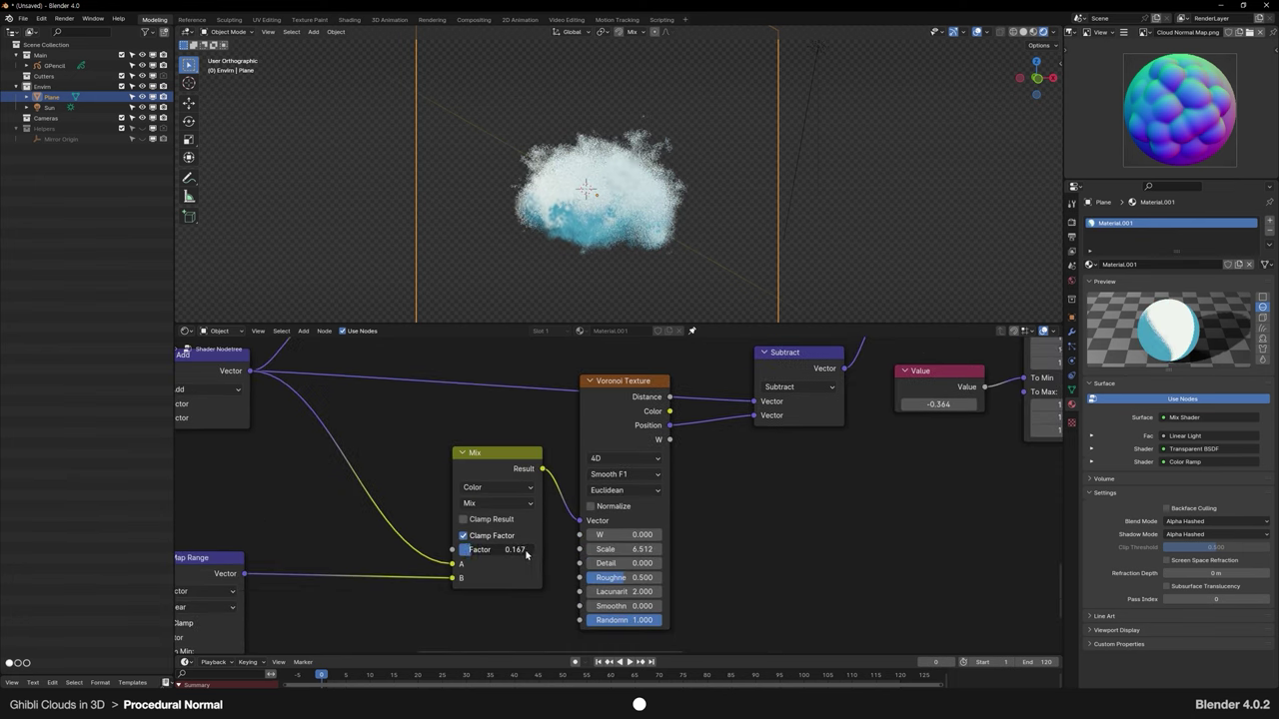
pyautogui.moveTo(526, 553); pyautogui.dragTo(512, 553)
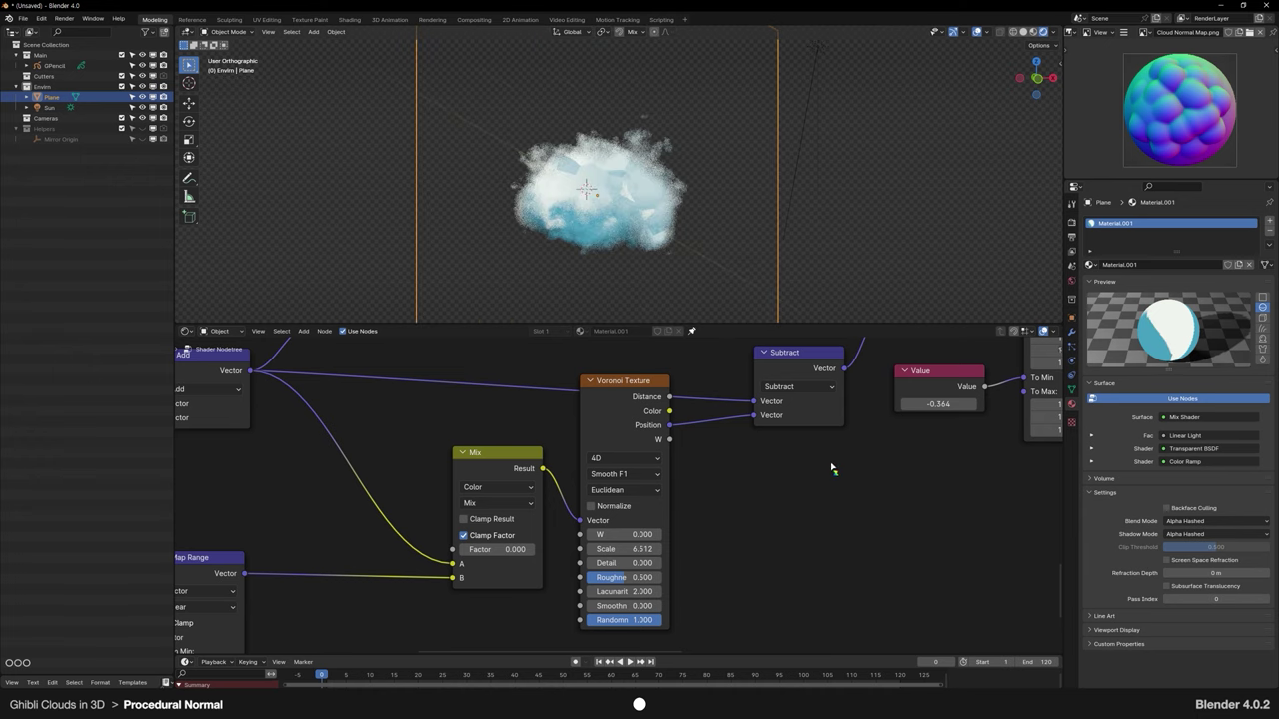
# Step: Rearrange the color Mix, Voronoi Texture and Subtract nodes to free space before the vector Mix node
pyautogui.moveTo(524, 454); pyautogui.dragTo(621, 515)
pyautogui.moveTo(624, 382); pyautogui.dragTo(546, 430)
pyautogui.moveTo(769, 461); pyautogui.dragTo(602, 534, button='middle')
pyautogui.scroll(-3, 603, 533)
pyautogui.moveTo(624, 453); pyautogui.dragTo(526, 440)
pyautogui.scroll(3, 599, 444)
pyautogui.moveTo(729, 359); pyautogui.dragTo(709, 452, button='middle')
# Step: Insert a Vector Math node set to Scale between the Subtract node and the vector Mix's B input
pyautogui.hotkey('shift', 'a')
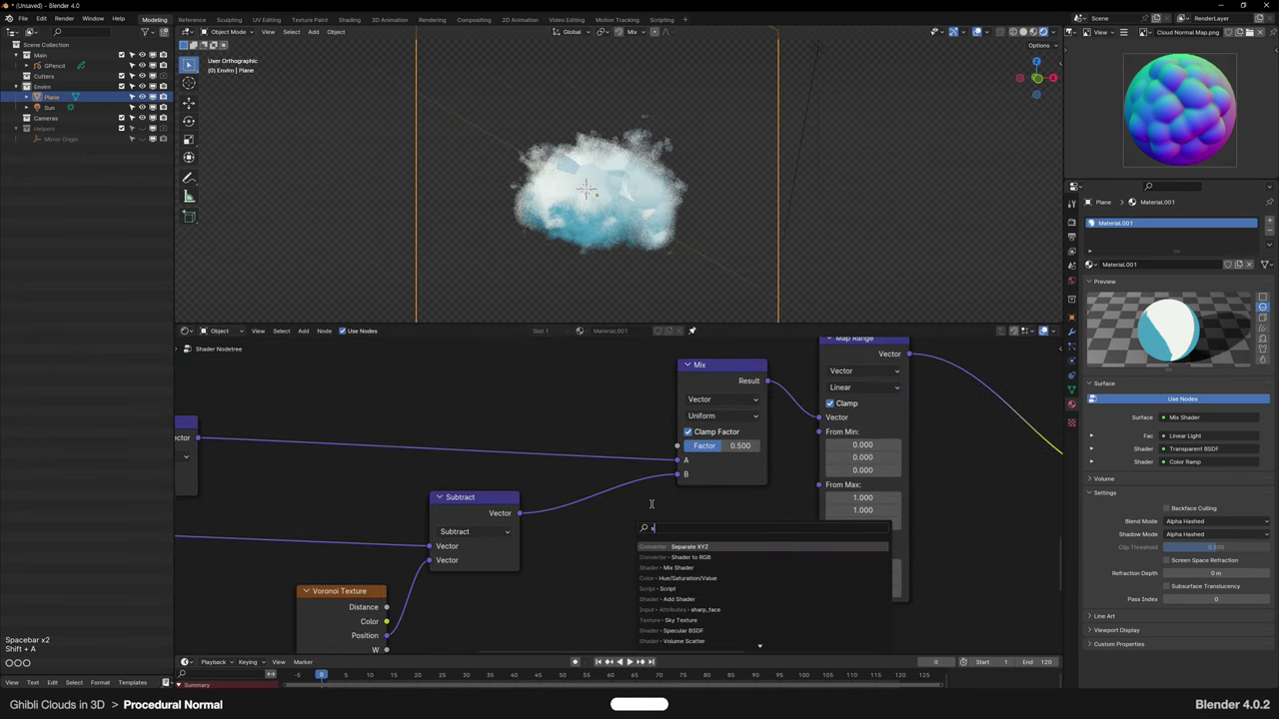
pyautogui.write('vec m')
pyautogui.press('Return')
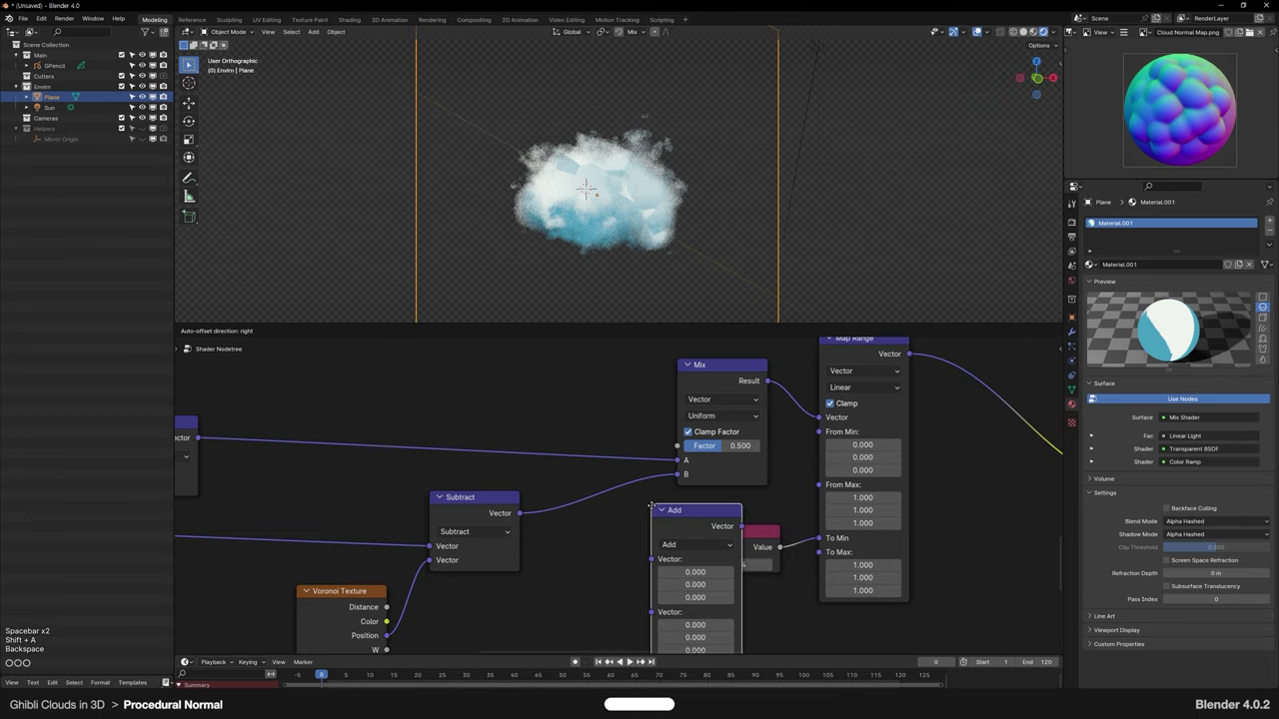
pyautogui.click(576, 518)
pyautogui.click(626, 561)
pyautogui.click(625, 550)
pyautogui.moveTo(610, 532); pyautogui.dragTo(584, 478)
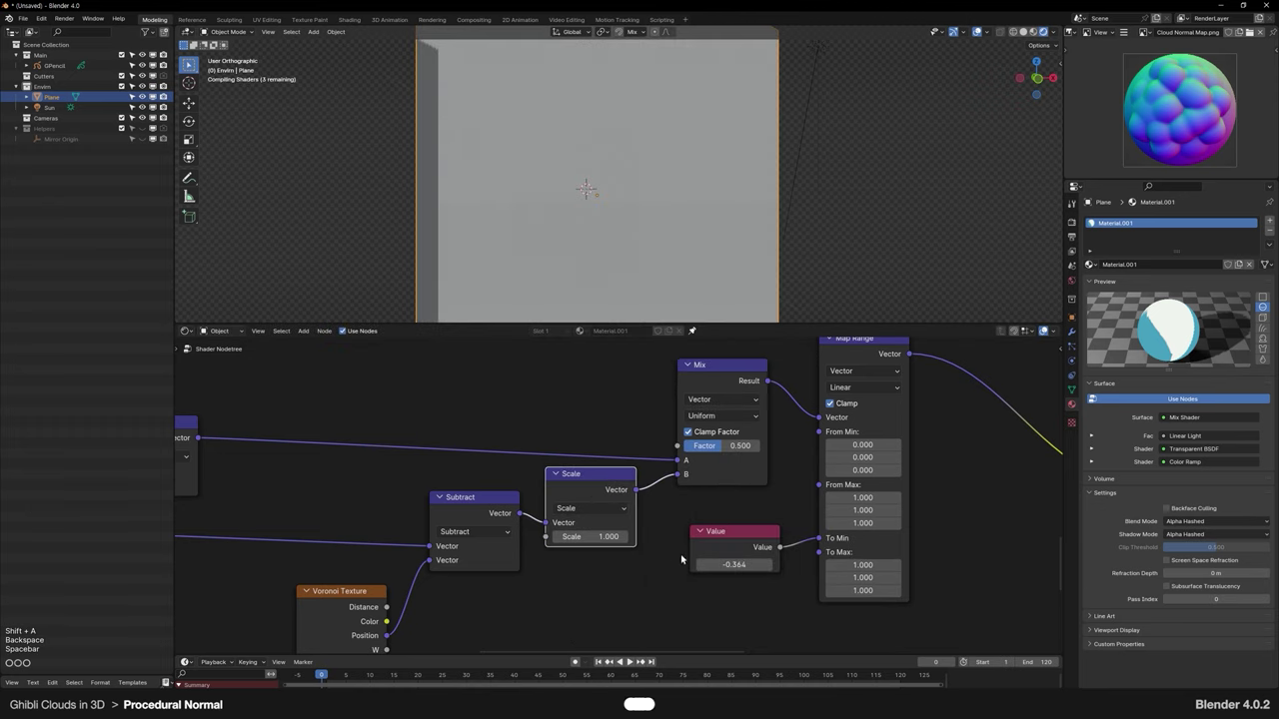
# Step: Set the Scale node's factor to 21.908 and the Value feeding the Map Range's To Min to -4
pyautogui.scroll(2, 626, 574)
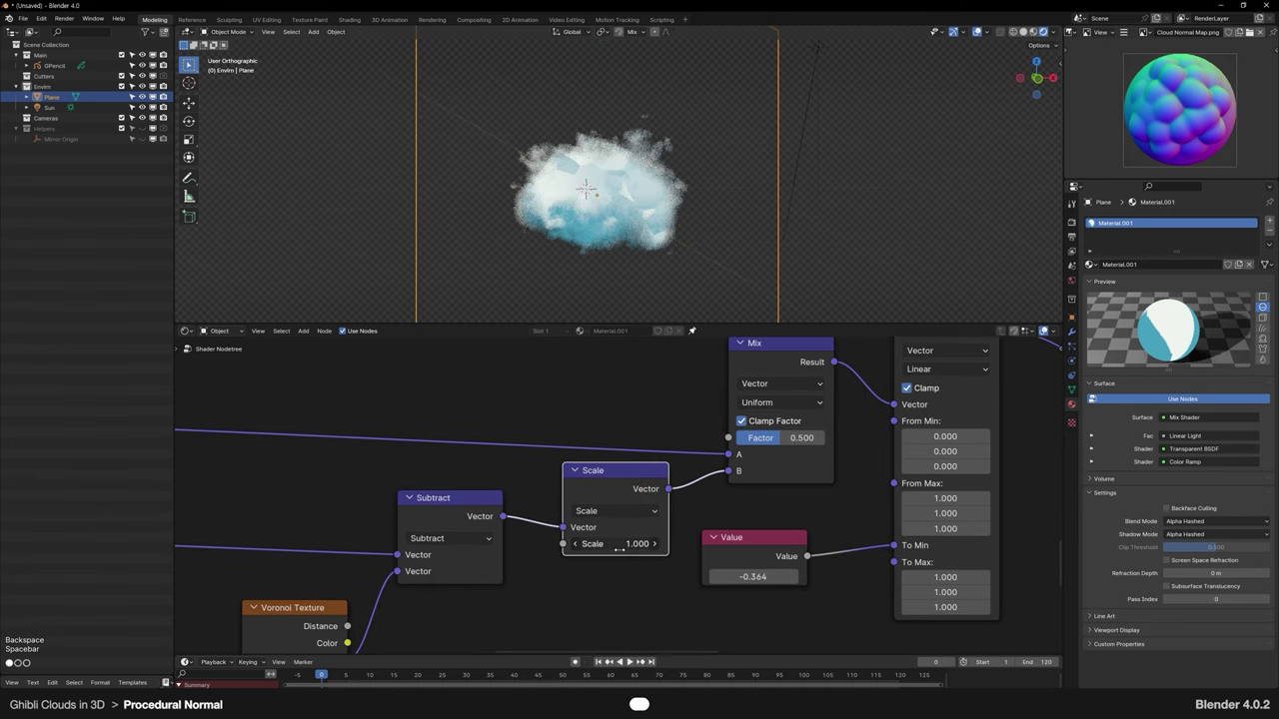
pyautogui.moveTo(637, 549)
pyautogui.mouseDown()
pyautogui.moveTo(648, 550)
pyautogui.moveTo(623, 553)
pyautogui.mouseUp()
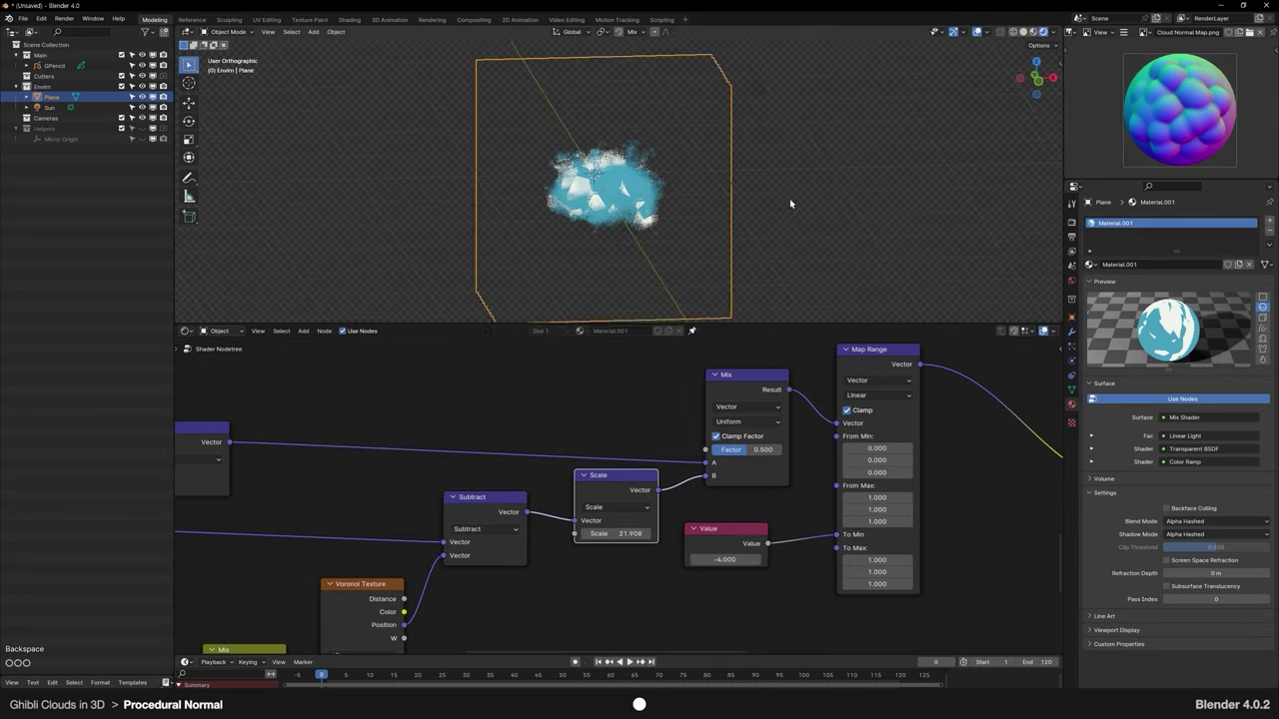
# Step: Rotate the Sun by 32.9° in the view and slightly raise the Factor of the white noise Mix node
pyautogui.press('r')
pyautogui.press('r')
pyautogui.press('r')
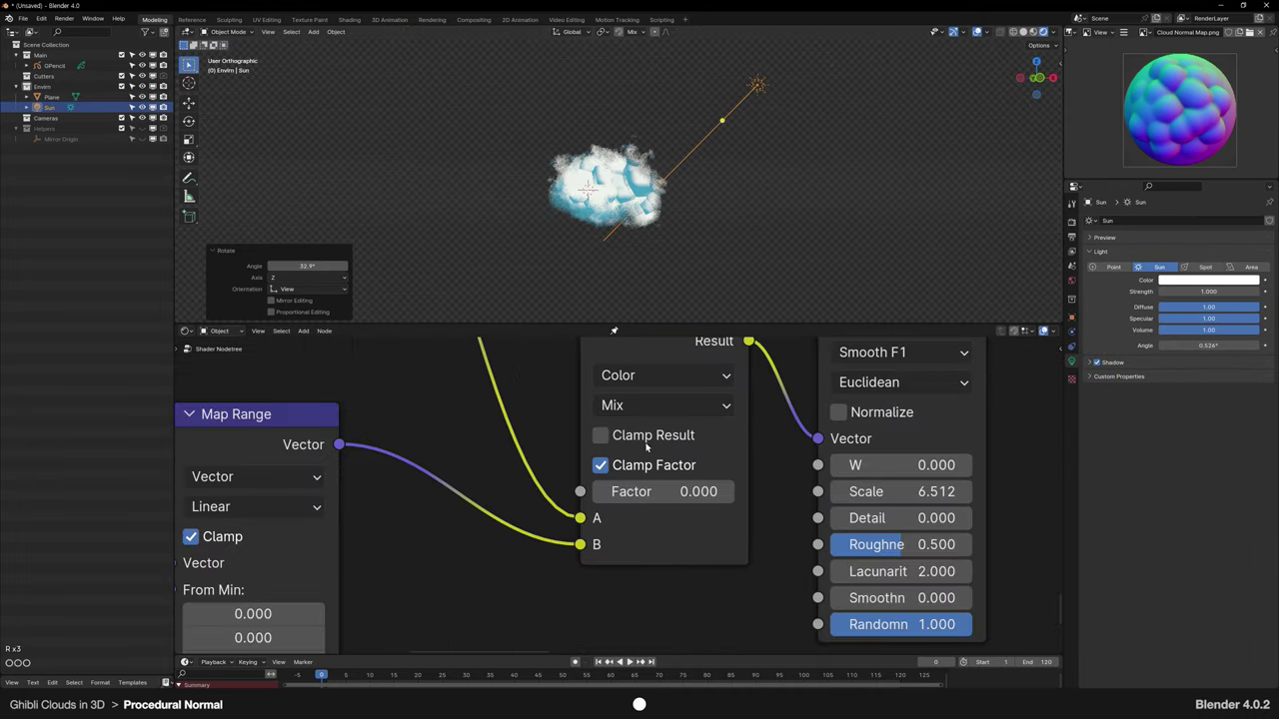
pyautogui.moveTo(691, 492); pyautogui.dragTo(702, 492)
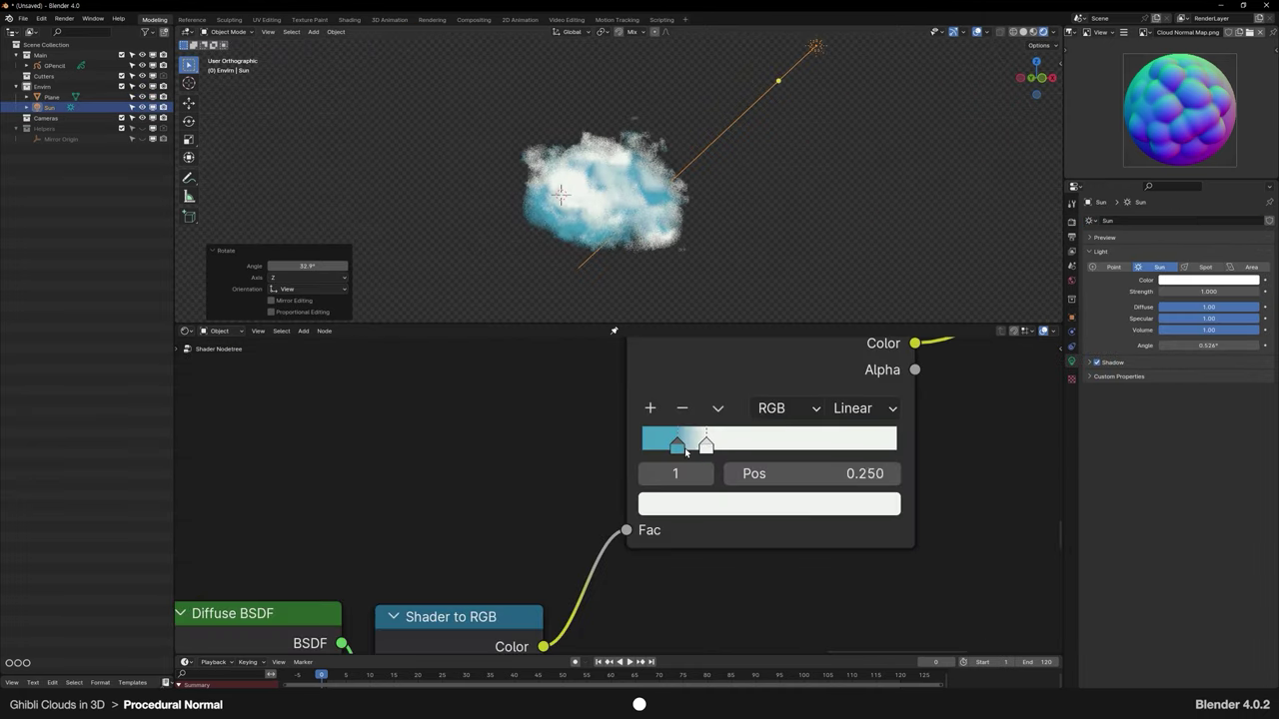
# Step: Rework the shading Color Ramp into four stops from blue to white, with a dark blue stop at position 0.004
pyautogui.moveTo(705, 443); pyautogui.dragTo(683, 442)
pyautogui.moveTo(879, 158); pyautogui.dragTo(879, 210)
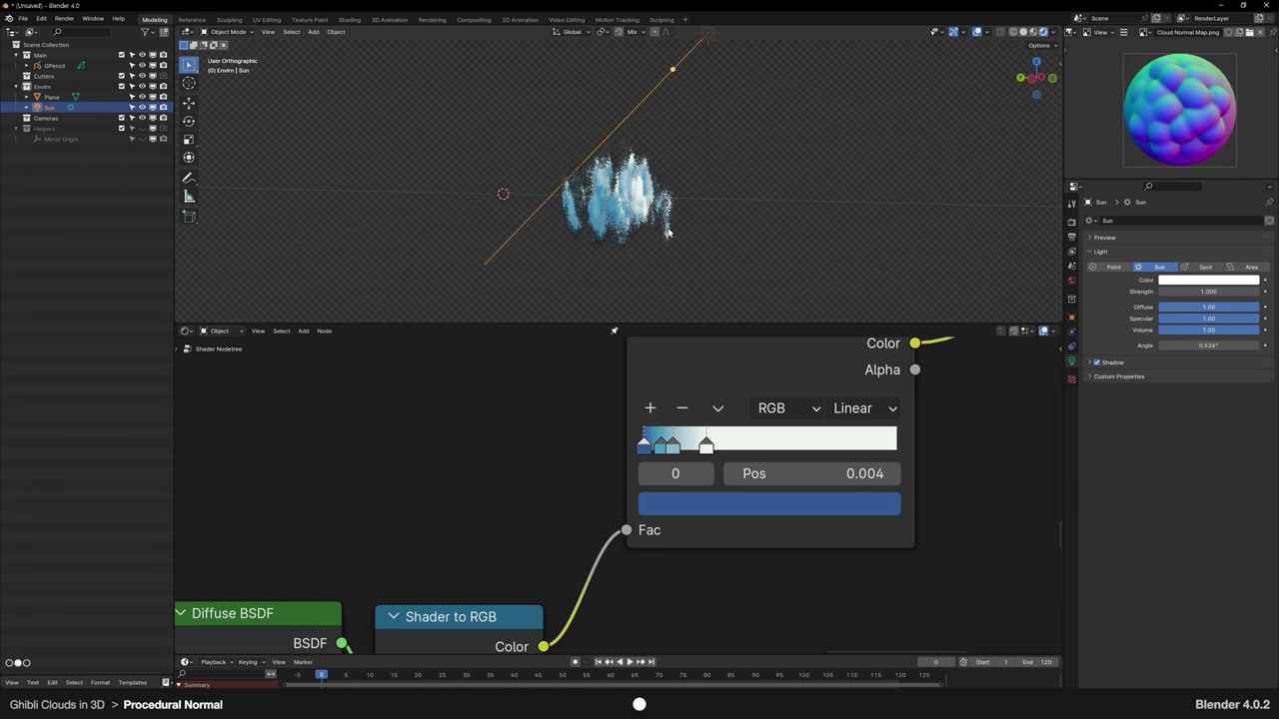
pyautogui.moveTo(669, 231); pyautogui.dragTo(699, 265, button='middle')
pyautogui.moveTo(779, 158); pyautogui.dragTo(781, 146)
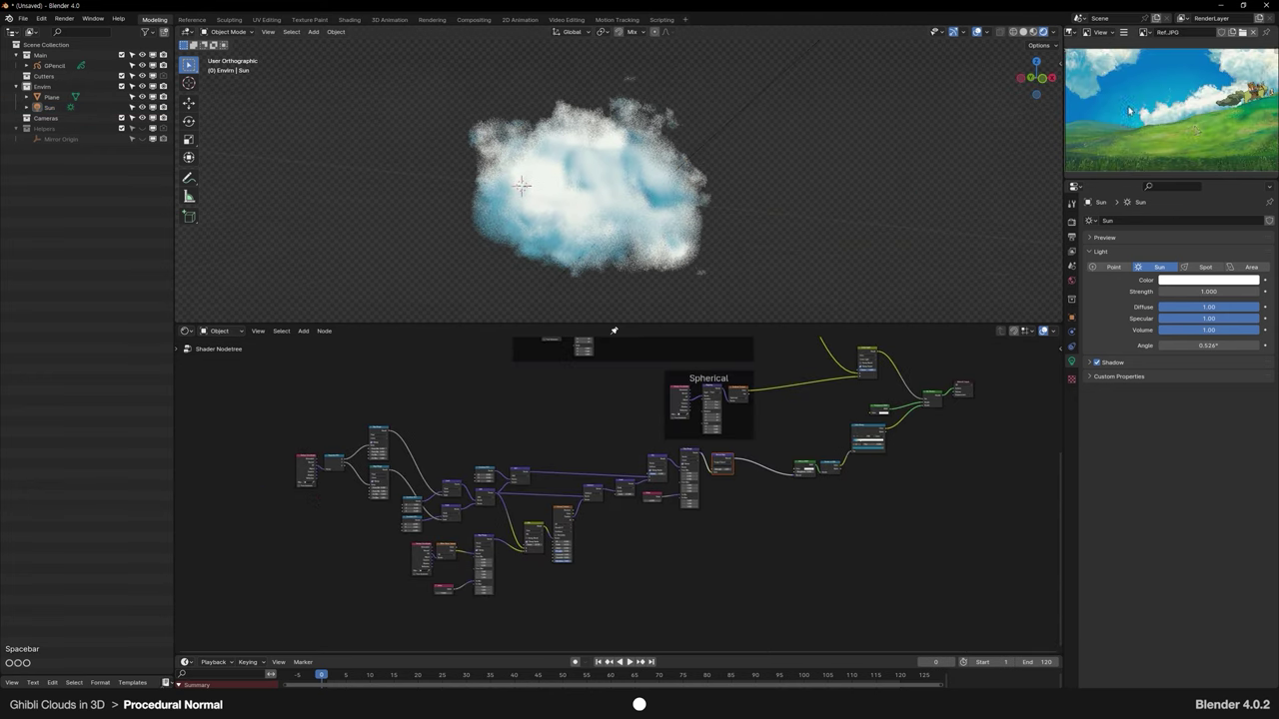
# Step: Examine the painted clouds in the Ref.JPG reference image
pyautogui.scroll(3, 1208, 93)
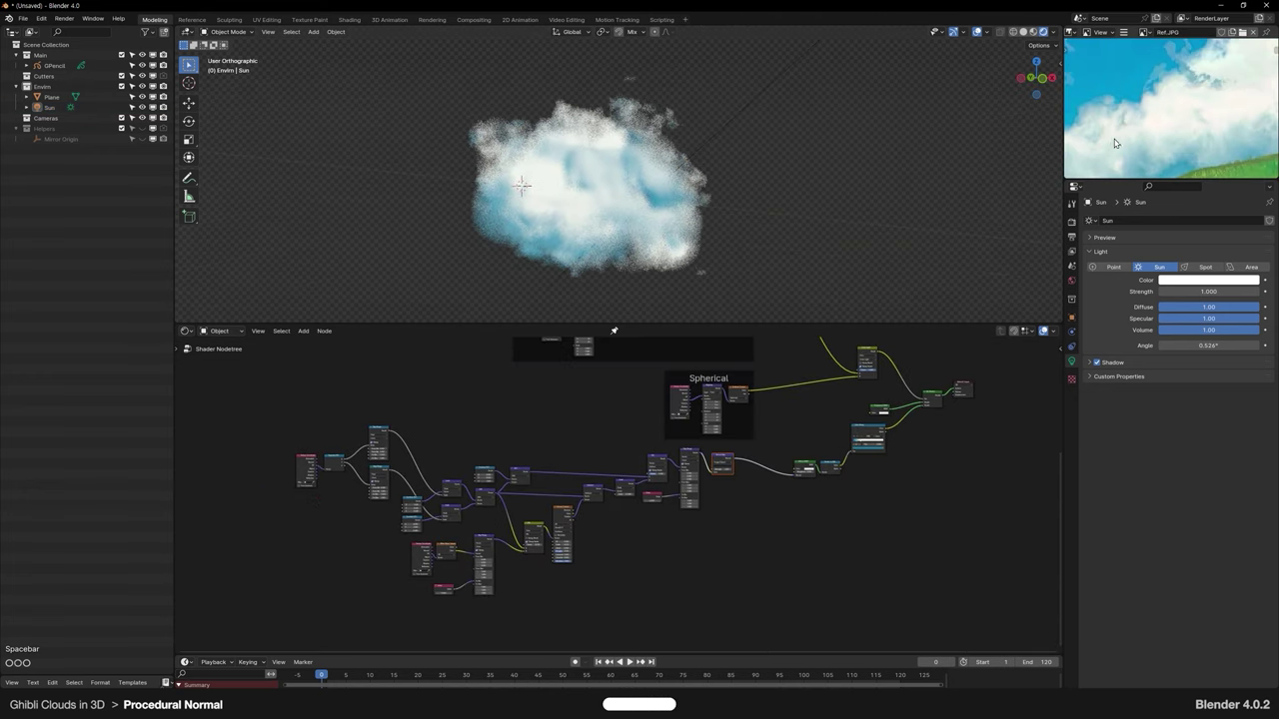
pyautogui.scroll(-2, 1177, 130)
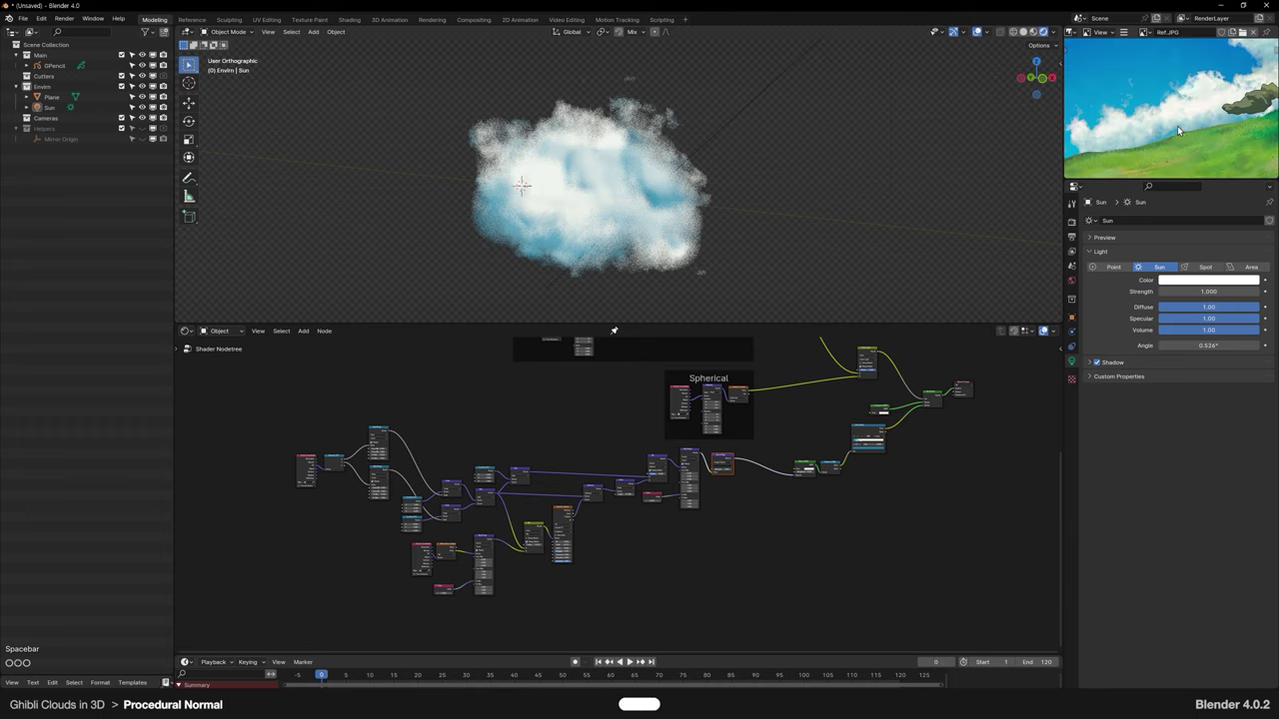
# Step: Move the whole group of procedural normal nodes left in the graph, away from the Diffuse BSDF
pyautogui.scroll(-5, 554, 560)
pyautogui.scroll(4, 542, 524)
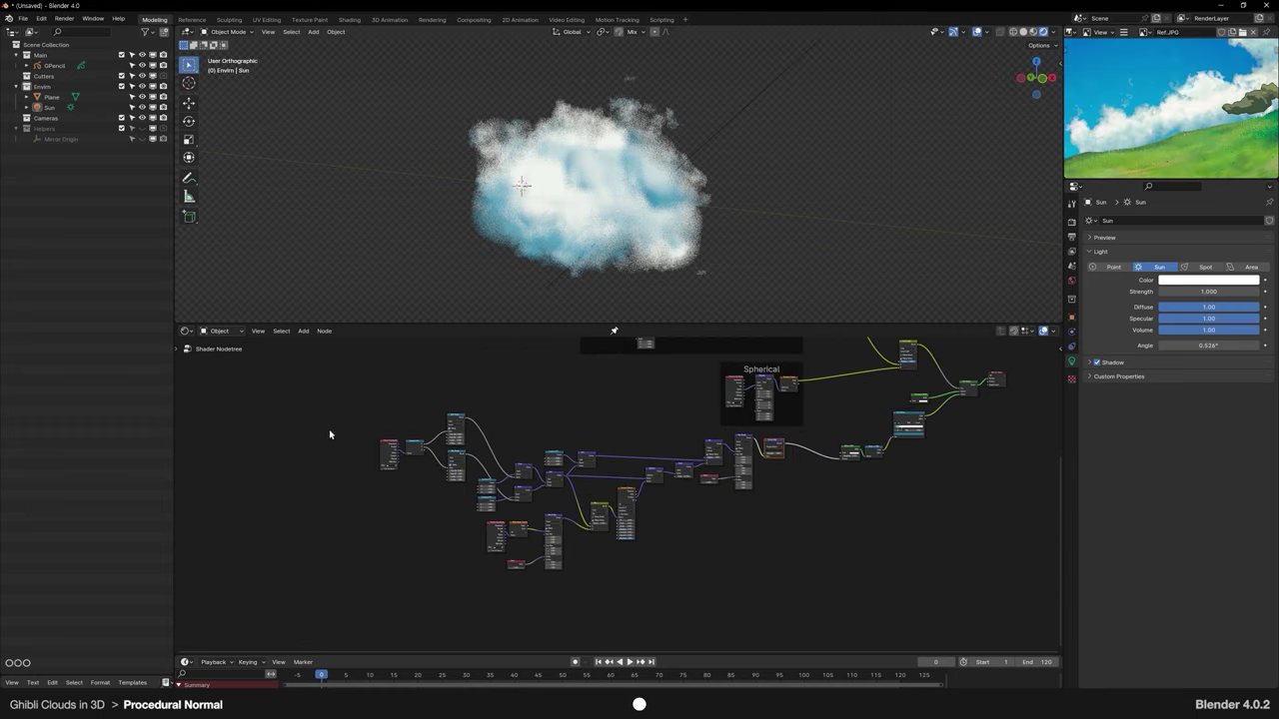
pyautogui.moveTo(307, 416); pyautogui.dragTo(719, 574)
pyautogui.moveTo(811, 603); pyautogui.dragTo(332, 433)
pyautogui.press('space')
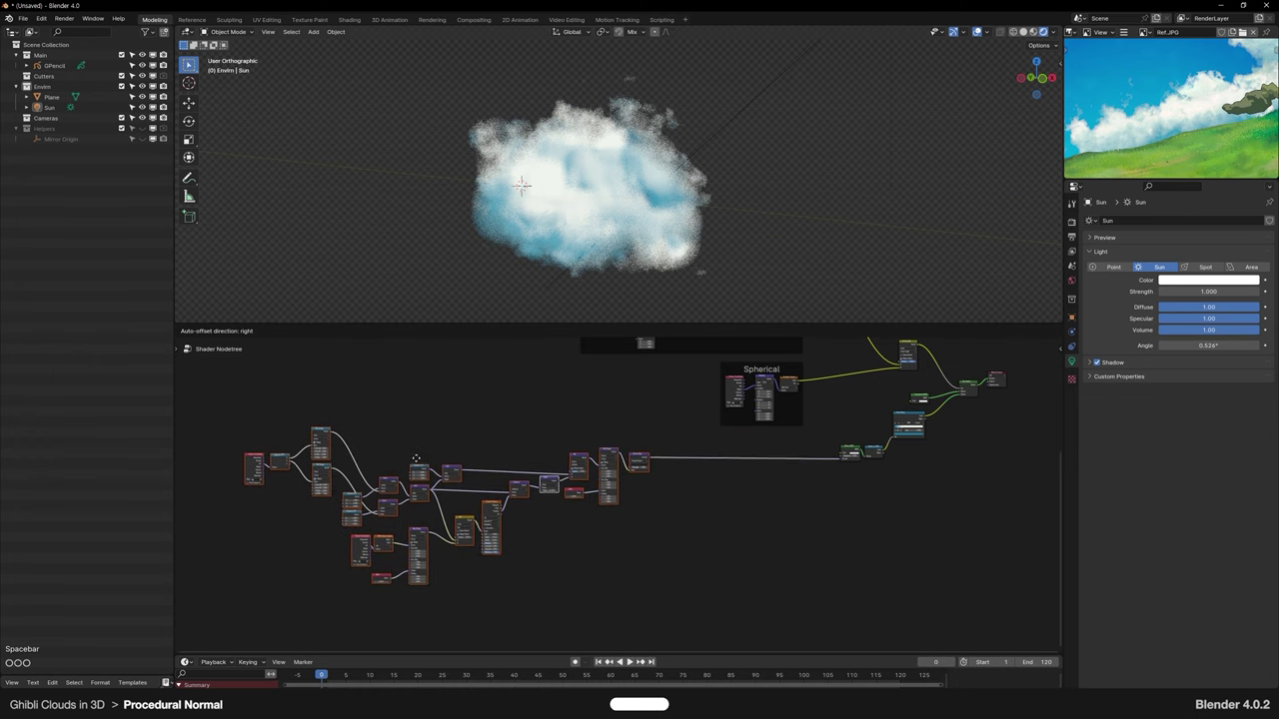
pyautogui.click(480, 439)
# Step: Add a Noise Texture above the gradient nodes, fed by its own Texture Coordinate and Mapping nodes
pyautogui.scroll(7, 514, 429)
pyautogui.scroll(2, 628, 425)
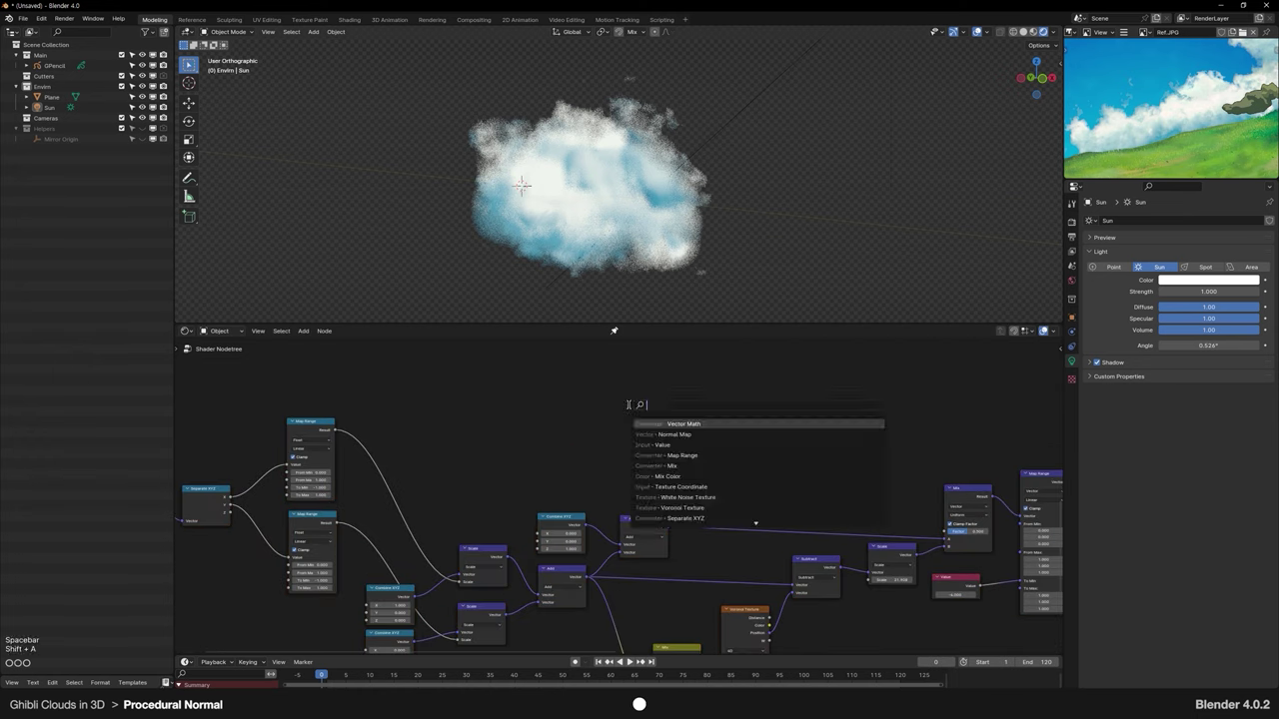
pyautogui.press('Return')
pyautogui.click(594, 414)
pyautogui.scroll(3, 594, 414)
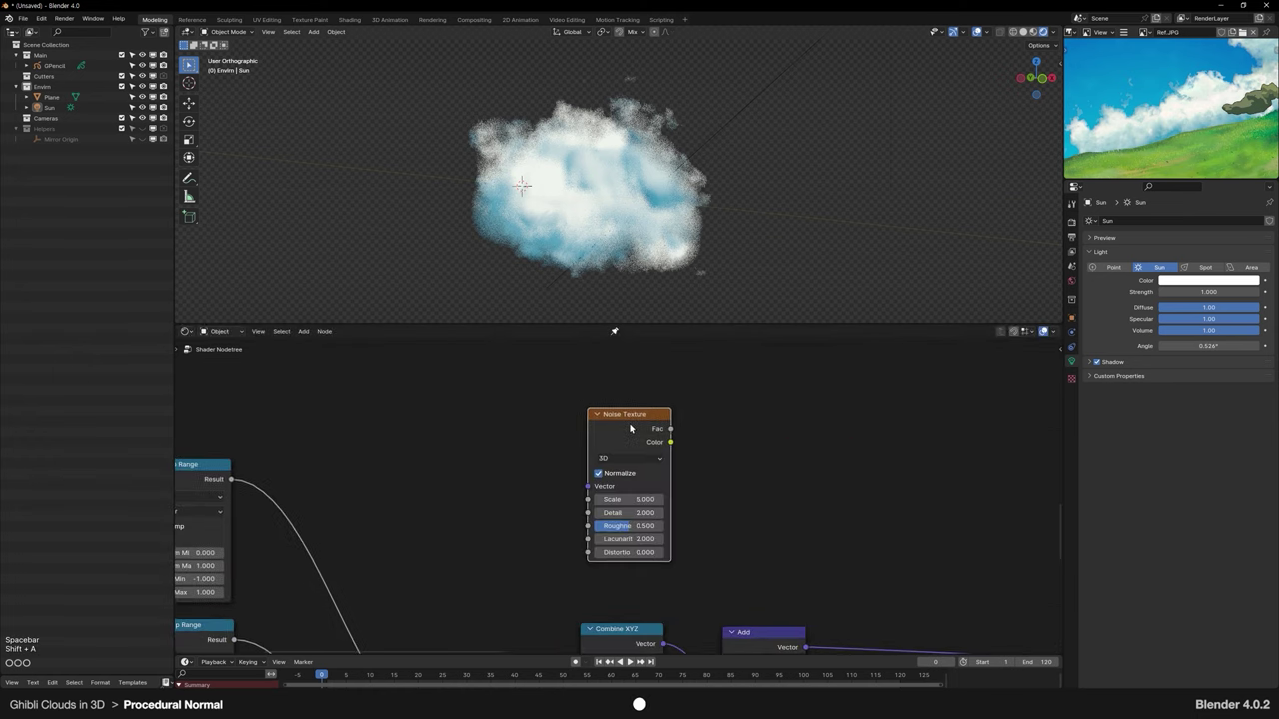
pyautogui.hotkey('ctrl', 't')
# Step: Add a Color Ramp fed by the new Noise Texture's Fac output
pyautogui.press('space')
pyautogui.hotkey('shift', 'a')
pyautogui.write('co')
pyautogui.press('Return')
pyautogui.click(698, 506)
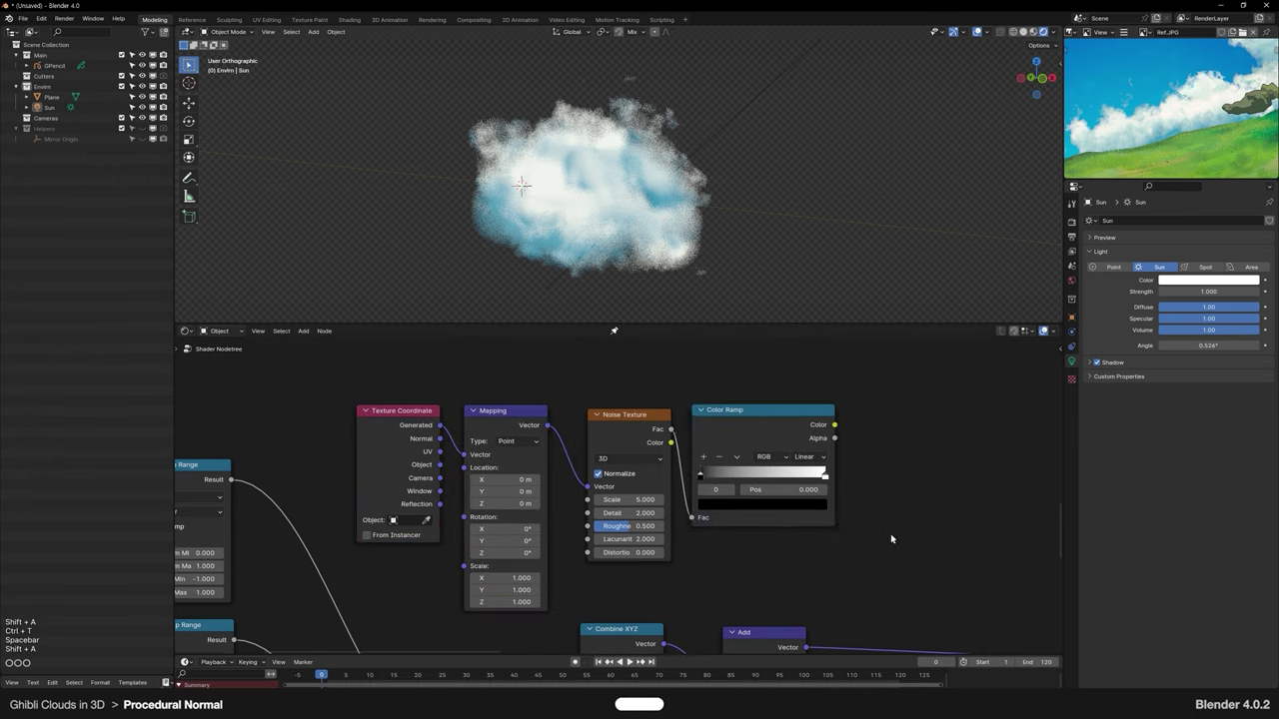
# Step: Preview the noise Color Ramp, move its black stop inward and white stop to 0.803, and set the Noise Texture's Detail to 10
pyautogui.moveTo(882, 536); pyautogui.dragTo(770, 565, button='middle')
pyautogui.scroll(2, 769, 559)
pyautogui.keyDown('ctrl'); pyautogui.keyDown('shift'); pyautogui.click(601, 446); pyautogui.keyUp('shift'); pyautogui.keyUp('ctrl')
pyautogui.moveTo(543, 492); pyautogui.dragTo(594, 494)
pyautogui.click(695, 494)
pyautogui.moveTo(693, 492); pyautogui.dragTo(663, 492)
pyautogui.scroll(-3, 663, 205)
pyautogui.doubleClick(473, 540)
pyautogui.write('10')
pyautogui.press('Return')
pyautogui.moveTo(637, 245); pyautogui.dragTo(665, 319, button='middle')
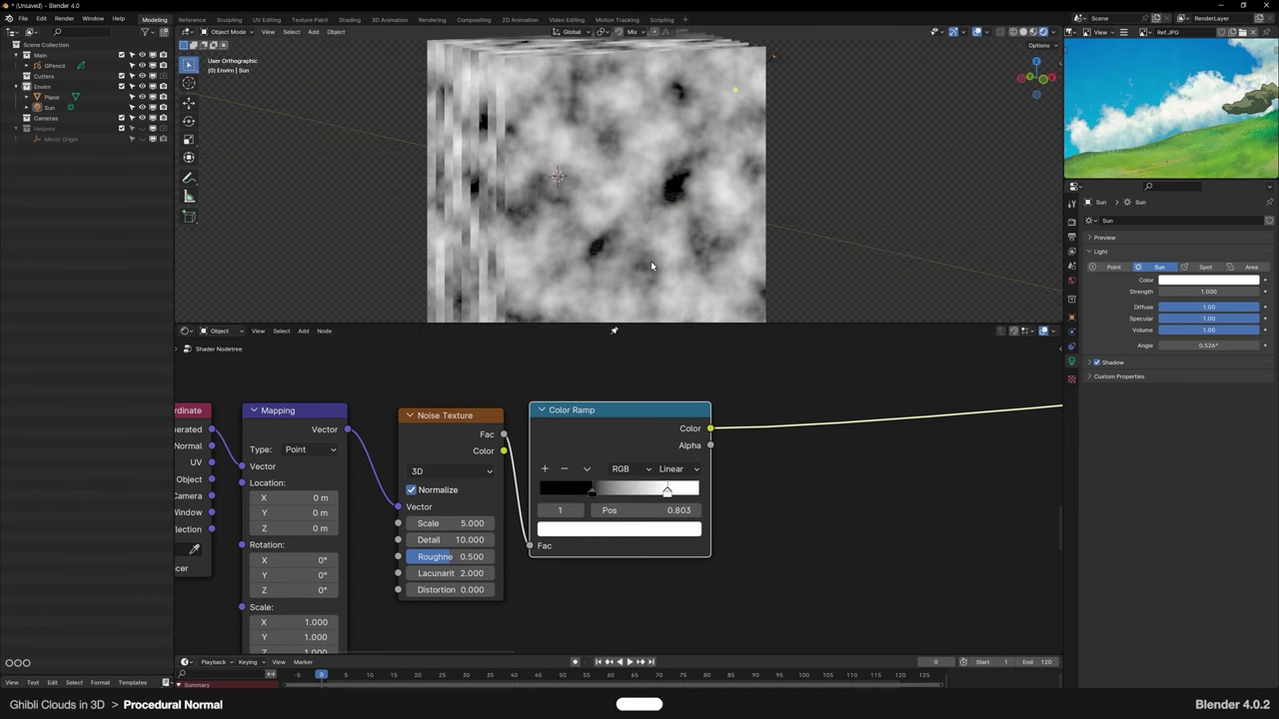
# Step: Preview the output of the Add node that combines the two scaled gradients
pyautogui.scroll(-5, 630, 419)
pyautogui.keyDown('ctrl'); pyautogui.keyDown('shift'); pyautogui.click(627, 452); pyautogui.keyUp('shift'); pyautogui.keyUp('ctrl')
pyautogui.hotkey('ctrl', 'z')
pyautogui.moveTo(644, 561); pyautogui.dragTo(680, 489, button='middle')
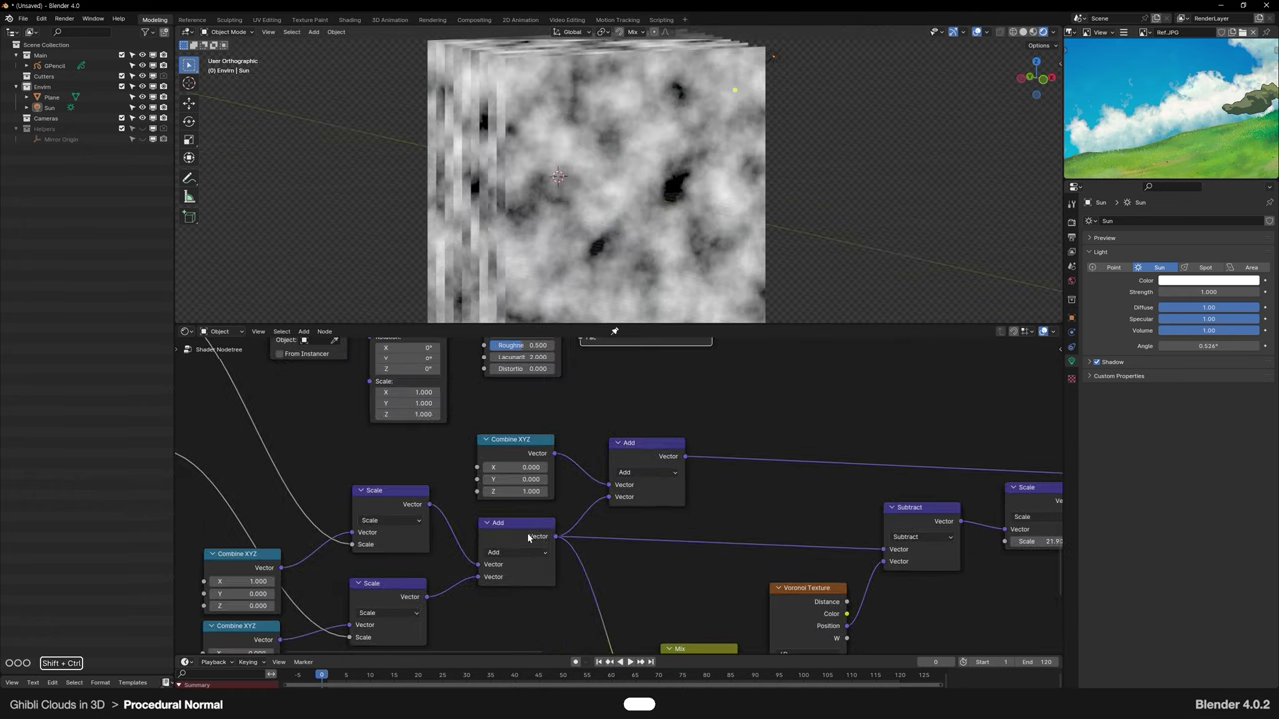
pyautogui.scroll(-8, 616, 480)
pyautogui.moveTo(676, 470); pyautogui.dragTo(662, 426, button='middle')
# Step: Move the white noise nodes and the Mix and Voronoi Texture pair lower in the graph
pyautogui.moveTo(387, 571); pyautogui.dragTo(560, 654)
pyautogui.press('space')
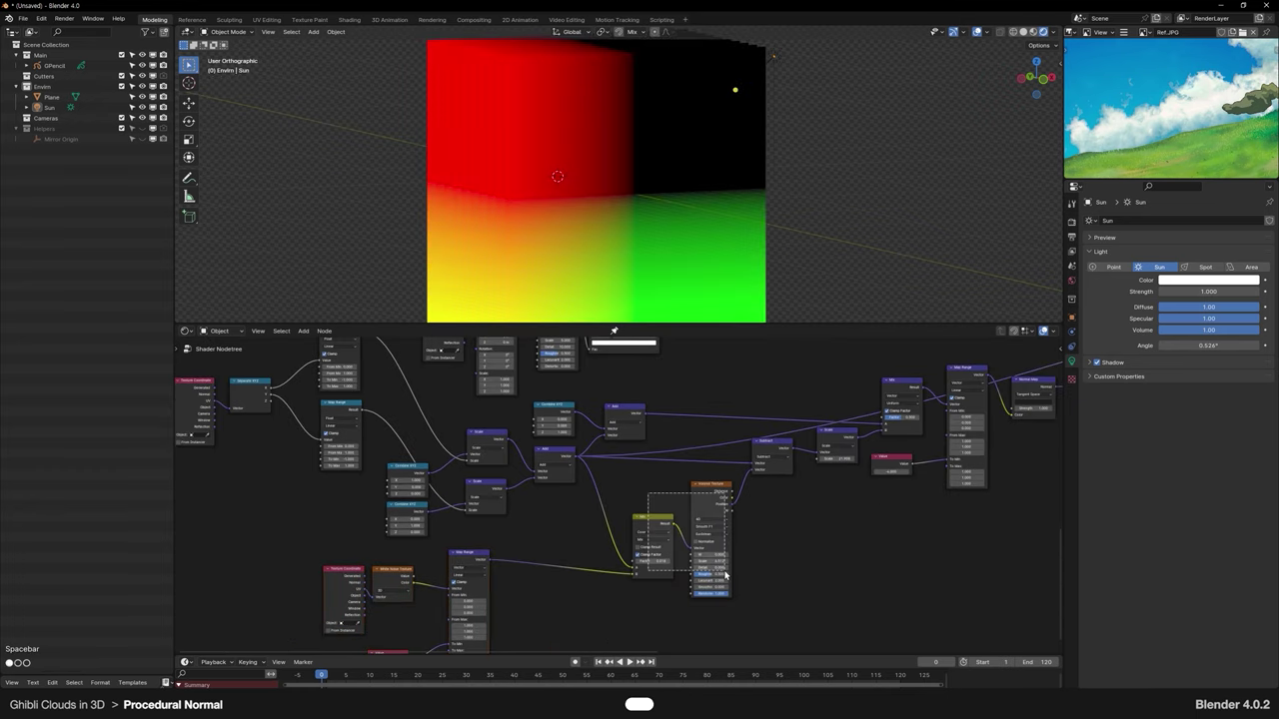
pyautogui.moveTo(725, 574); pyautogui.dragTo(728, 576)
pyautogui.press('space')
pyautogui.click(744, 560)
# Step: Move the gradient nodes, from Texture Coordinate through to the Add nodes, further left in the graph
pyautogui.scroll(4, 629, 507)
pyautogui.scroll(-4, 600, 490)
pyautogui.moveTo(476, 440); pyautogui.dragTo(544, 457, button='middle')
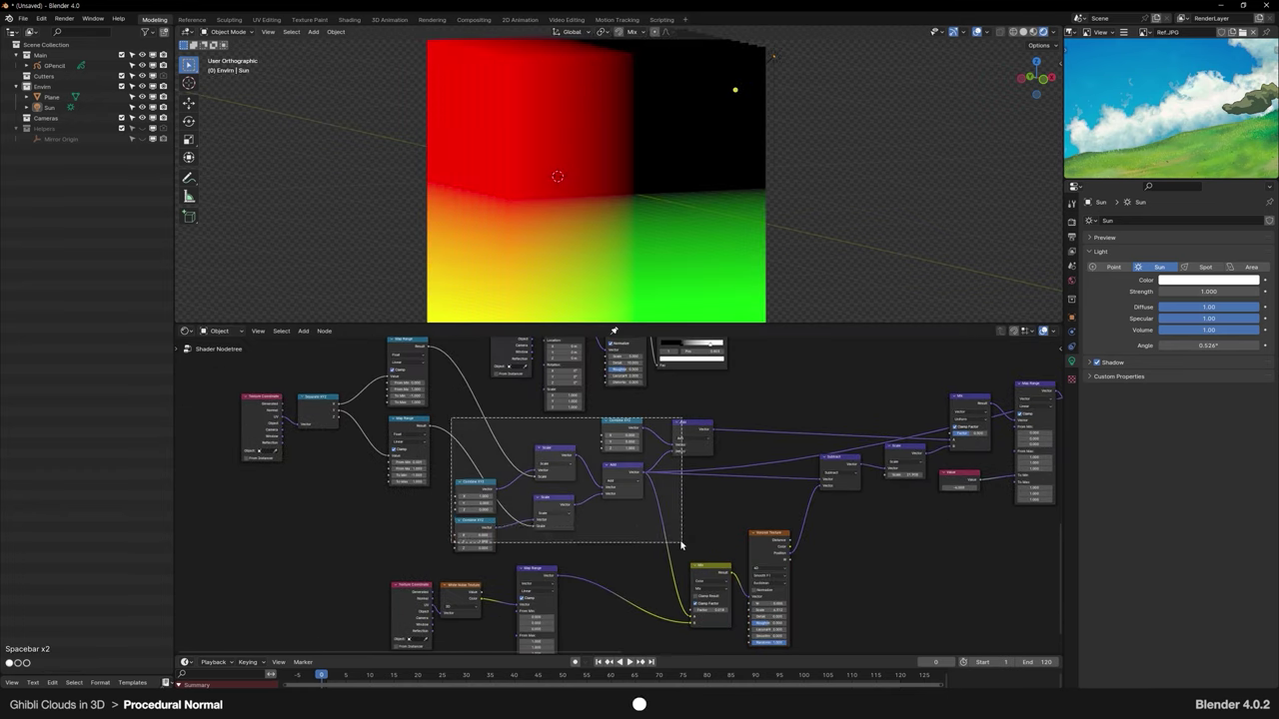
pyautogui.keyDown('shift'); pyautogui.click(272, 401); pyautogui.keyUp('shift')
pyautogui.press('space')
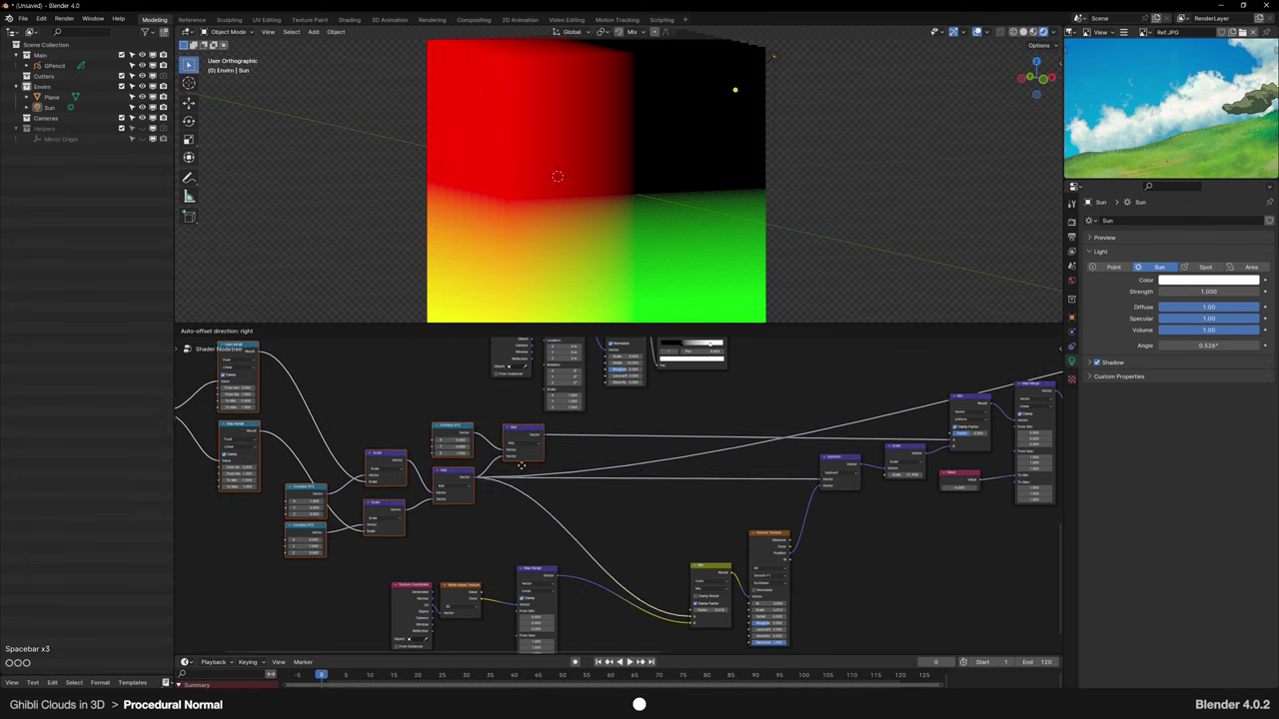
pyautogui.click(1043, 379)
# Step: Insert a Mix Color node between the gradient Add node and the A input of the white noise Mix
pyautogui.scroll(4, 599, 516)
pyautogui.scroll(2, 582, 500)
pyautogui.hotkey('shift', 'a')
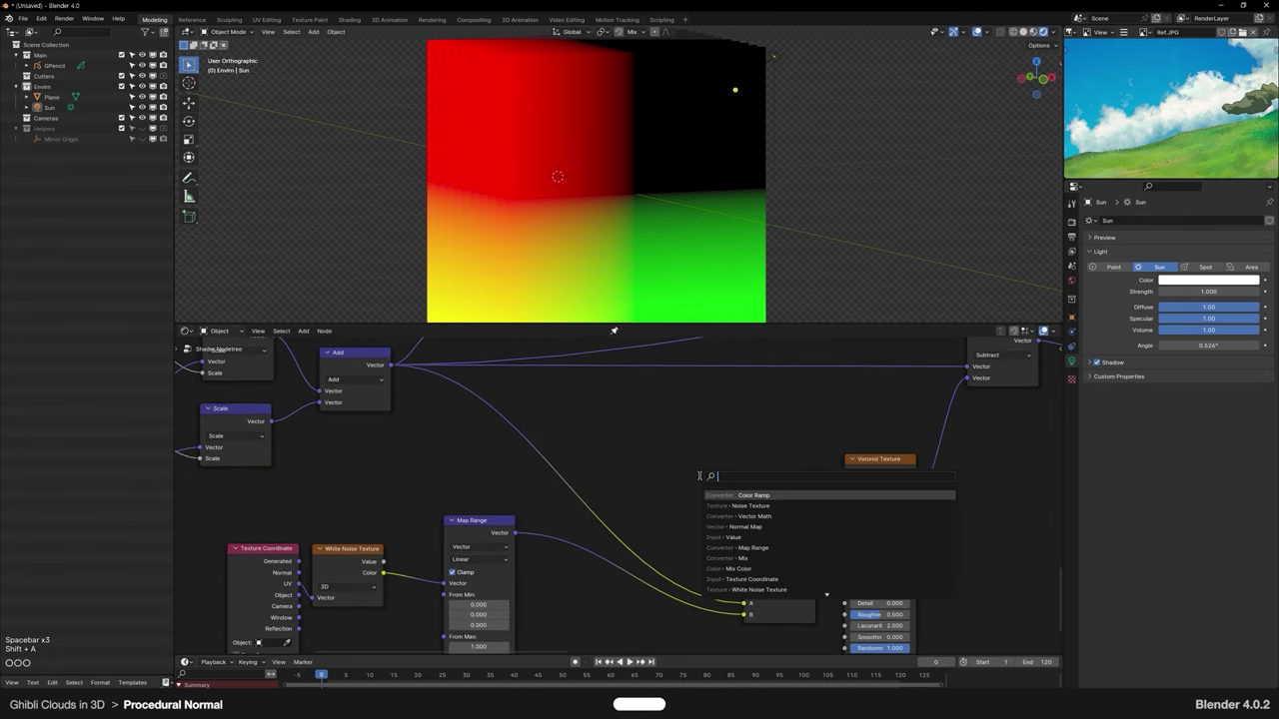
pyautogui.press('Down')
pyautogui.press('Return')
pyautogui.click(586, 433)
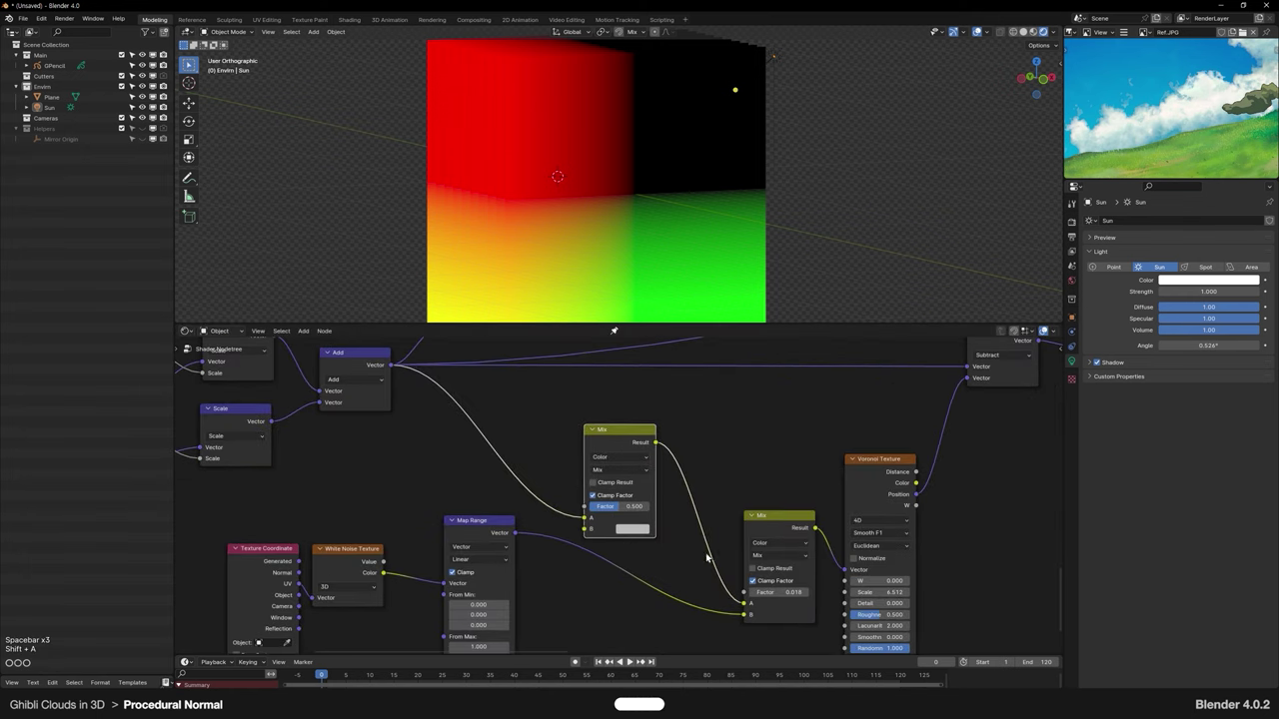
# Step: Move the Noise Texture chain with its Color Ramp below the gradient nodes, beside the white noise nodes
pyautogui.scroll(-4, 710, 557)
pyautogui.moveTo(734, 488); pyautogui.dragTo(676, 594, button='middle')
pyautogui.scroll(2, 651, 527)
pyautogui.scroll(-5, 680, 507)
pyautogui.moveTo(516, 363); pyautogui.dragTo(815, 374)
pyautogui.press('space')
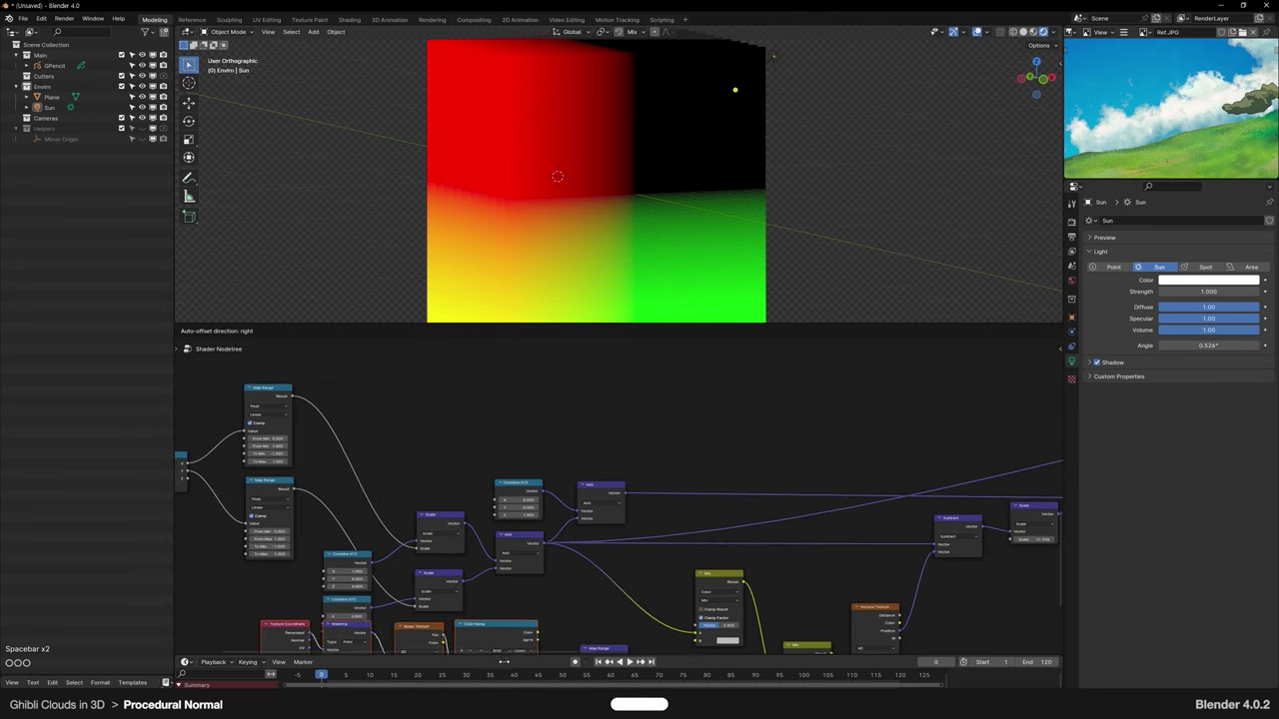
pyautogui.click(530, 626)
pyautogui.moveTo(529, 626); pyautogui.dragTo(527, 478, button='middle')
pyautogui.scroll(2, 527, 478)
pyautogui.press('space')
# Step: Connect the noise Color Ramp's Color to the new Mix node's B input, preview the mix, and set its Factor to 0
pyautogui.click(372, 510)
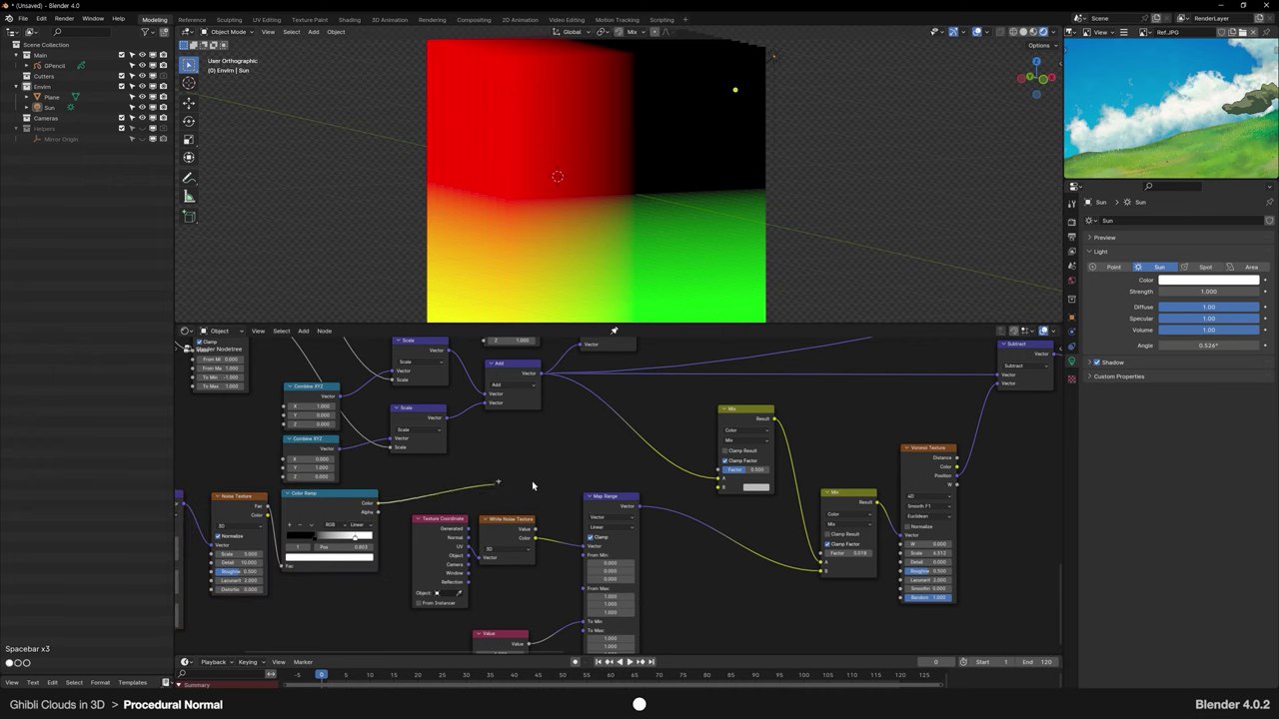
pyautogui.moveTo(735, 422); pyautogui.dragTo(622, 460, button='middle')
pyautogui.keyDown('ctrl'); pyautogui.keyDown('shift'); pyautogui.click(621, 459); pyautogui.keyUp('shift'); pyautogui.keyUp('ctrl')
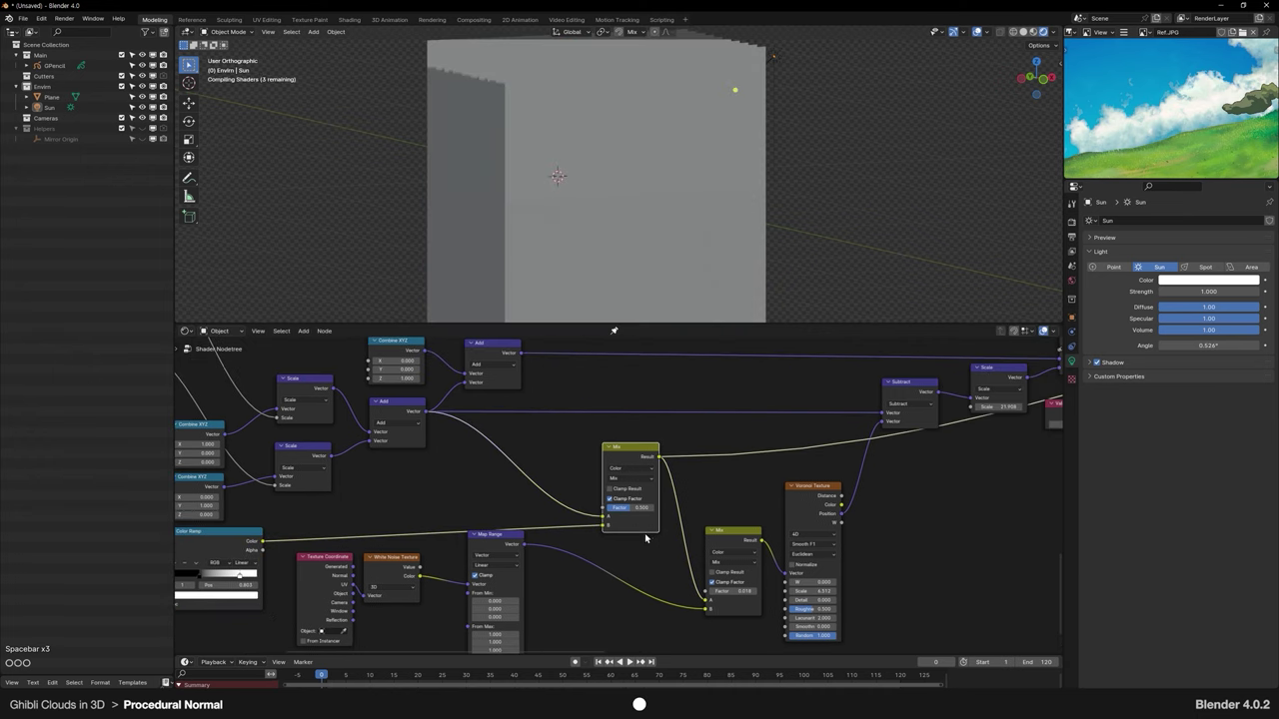
pyautogui.scroll(5, 646, 536)
pyautogui.moveTo(640, 520)
pyautogui.mouseDown()
pyautogui.moveTo(622, 520)
pyautogui.moveTo(656, 524)
pyautogui.mouseUp()
pyautogui.write('0.185484')
pyautogui.press('Return')
# Step: Reconnect the Mix Shader to the Material Output to show the shaded cloud again
pyautogui.scroll(-2, 723, 478)
pyautogui.moveTo(785, 480); pyautogui.dragTo(614, 489, button='middle')
pyautogui.scroll(-4, 560, 503)
pyautogui.moveTo(879, 429); pyautogui.dragTo(639, 505, button='middle')
pyautogui.scroll(5, 860, 471)
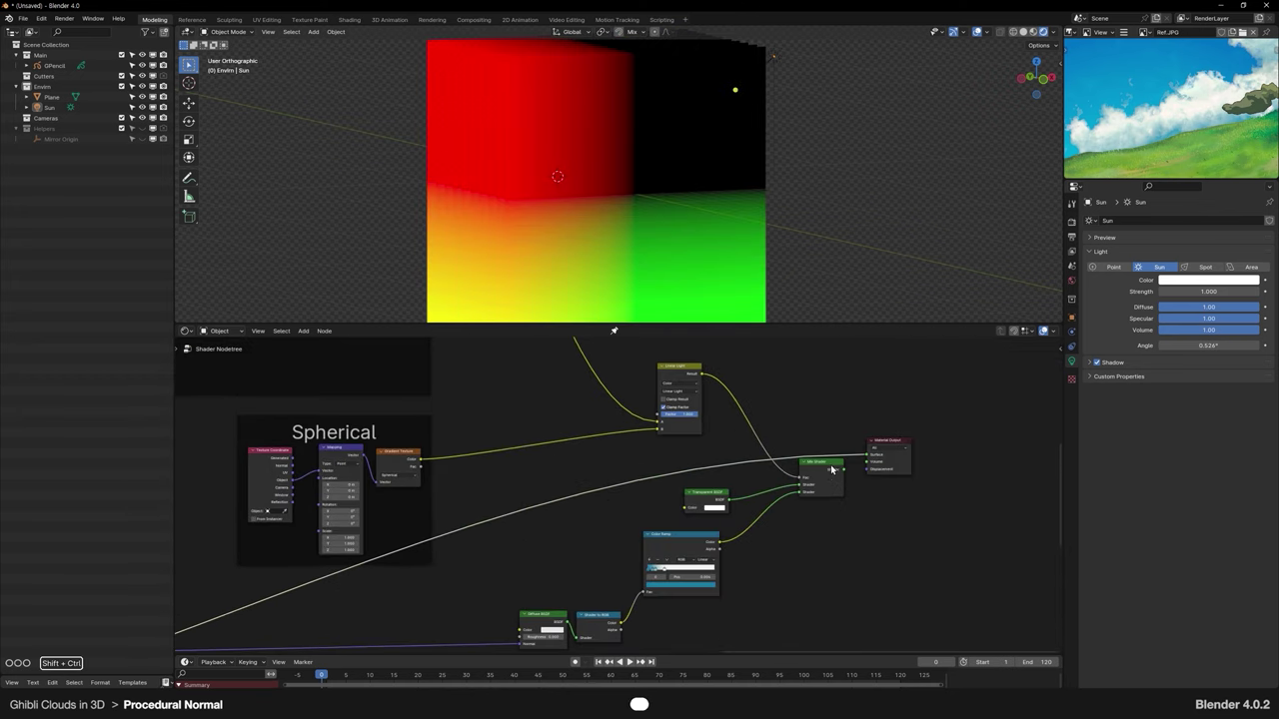
pyautogui.keyDown('ctrl'); pyautogui.keyDown('shift'); pyautogui.click(832, 469); pyautogui.keyUp('shift'); pyautogui.keyUp('ctrl')
# Step: Set the Factor to 0.119 on the noise Mix node and 0.001 on the white noise Mix node
pyautogui.moveTo(465, 544); pyautogui.dragTo(879, 419, button='middle')
pyautogui.moveTo(539, 600); pyautogui.dragTo(797, 504, button='middle')
pyautogui.moveTo(339, 612); pyautogui.dragTo(717, 507, button='middle')
pyautogui.scroll(9, 680, 522)
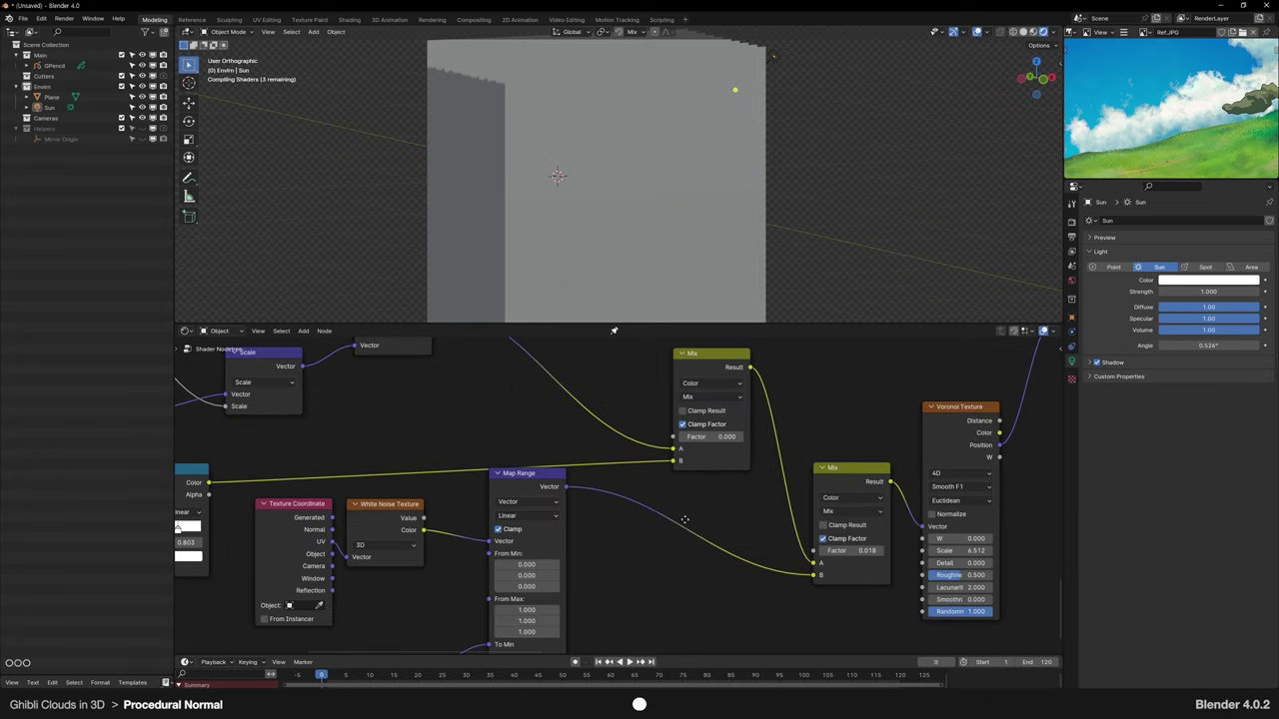
pyautogui.moveTo(820, 376); pyautogui.dragTo(668, 511, button='middle')
pyautogui.scroll(4, 663, 241)
pyautogui.moveTo(664, 242); pyautogui.dragTo(638, 234, button='middle')
pyautogui.moveTo(805, 609); pyautogui.dragTo(777, 533, button='middle')
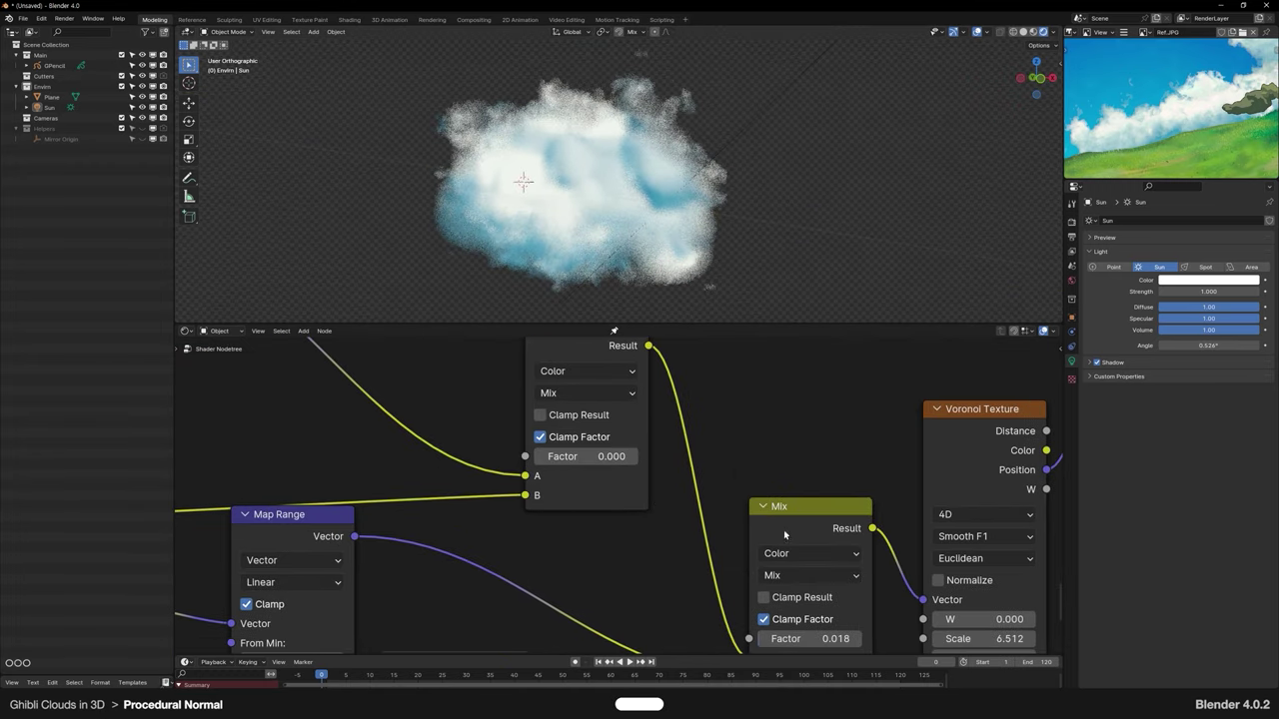
pyautogui.keyDown('shift'); pyautogui.moveTo(578, 458); pyautogui.dragTo(680, 464); pyautogui.keyUp('shift')
pyautogui.keyDown('shift'); pyautogui.moveTo(827, 470); pyautogui.dragTo(844, 471); pyautogui.keyUp('shift')
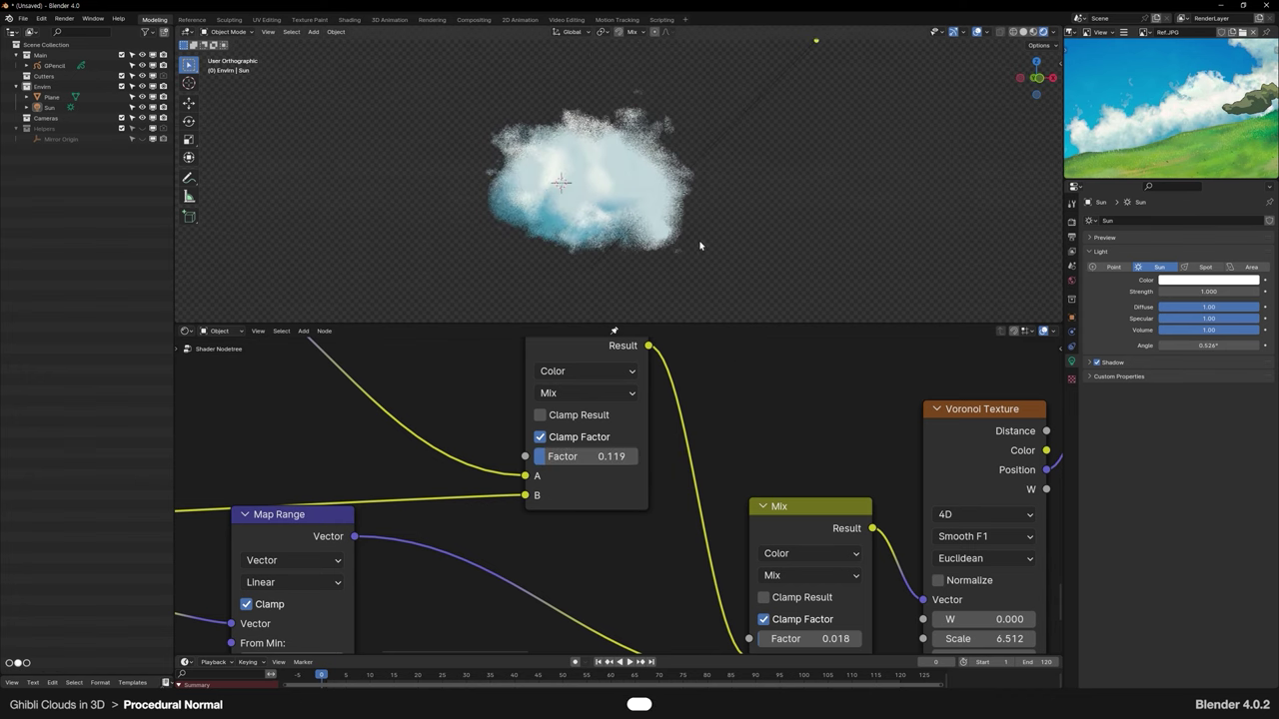
pyautogui.moveTo(831, 634); pyautogui.dragTo(792, 545, button='middle')
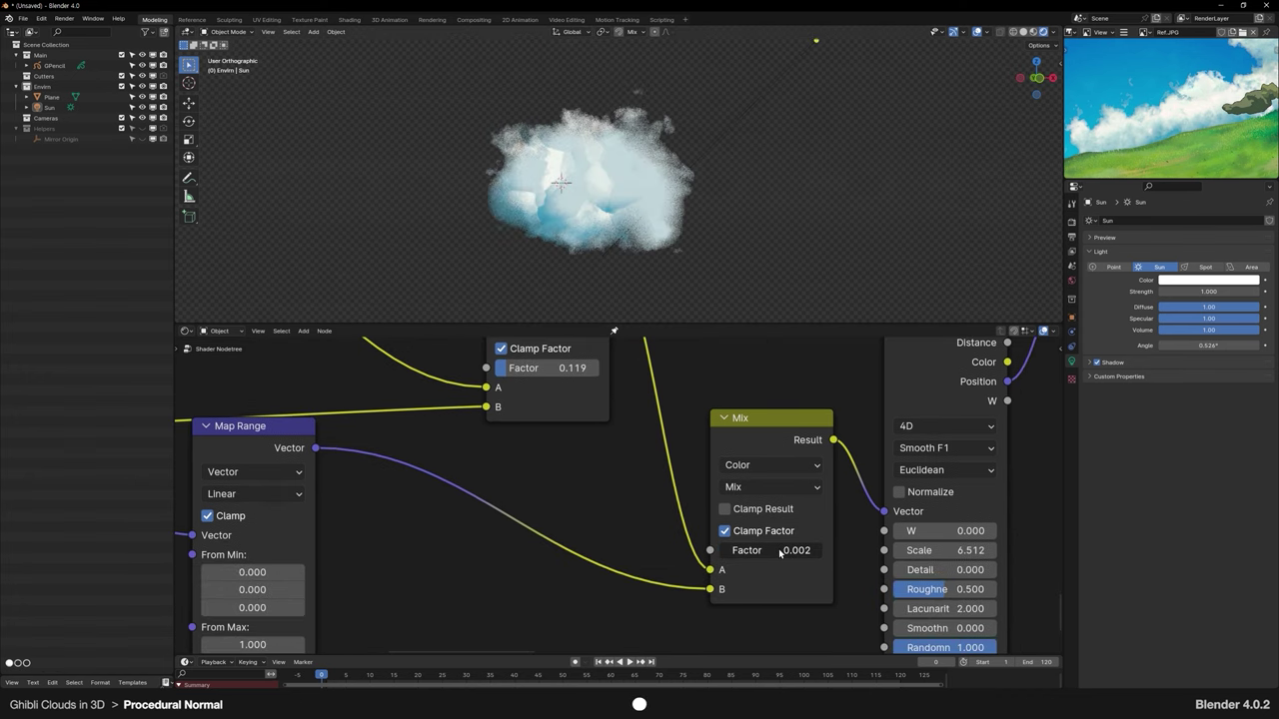
pyautogui.keyDown('shift'); pyautogui.moveTo(767, 553); pyautogui.dragTo(764, 554); pyautogui.keyUp('shift')
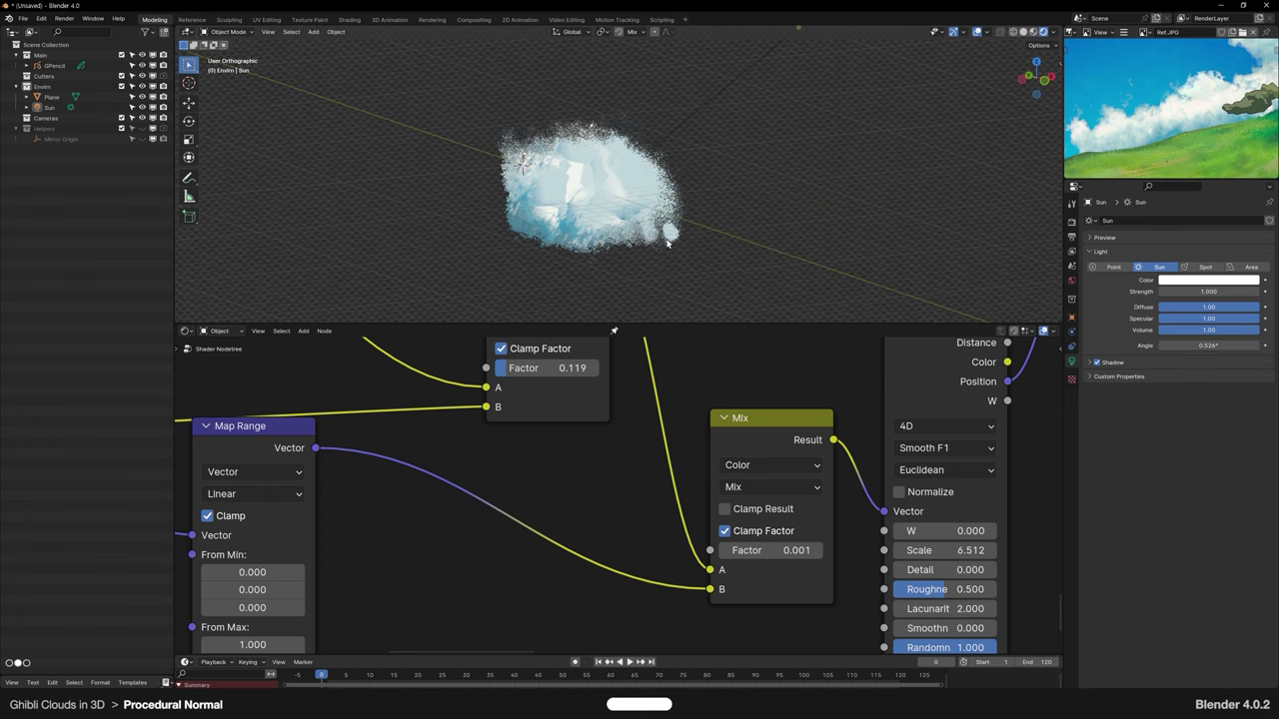
# Step: Raise the noise Mix node's Factor to 0.433 and trackball-rotate the Sun by -2.84° and -6.88°
pyautogui.moveTo(552, 364); pyautogui.dragTo(586, 363)
pyautogui.click(729, 101)
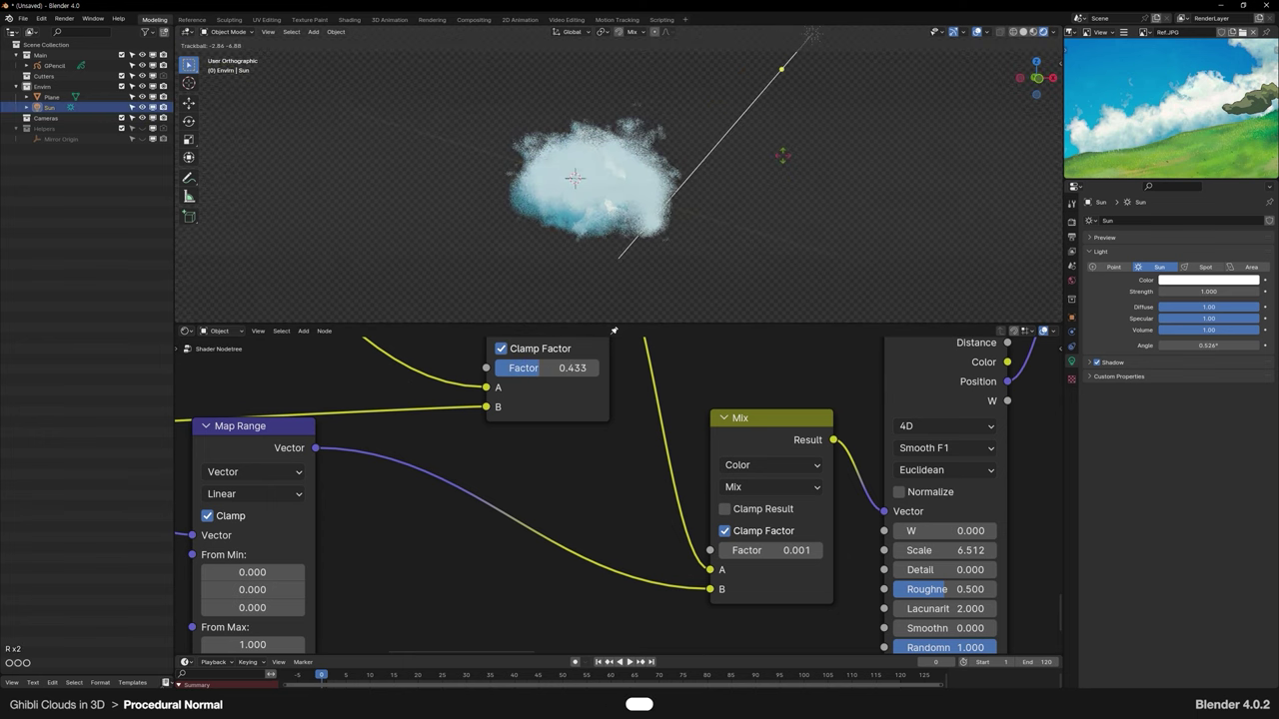
pyautogui.click(783, 155)
# Step: Set the Value node feeding the final Map Range's To Min to -0.4
pyautogui.moveTo(564, 368); pyautogui.dragTo(570, 416, button='middle')
pyautogui.scroll(-10, 570, 416)
pyautogui.moveTo(809, 629); pyautogui.dragTo(375, 569, button='middle')
pyautogui.scroll(12, 676, 480)
pyautogui.moveTo(681, 481); pyautogui.dragTo(678, 480)
pyautogui.scroll(-5, 540, 496)
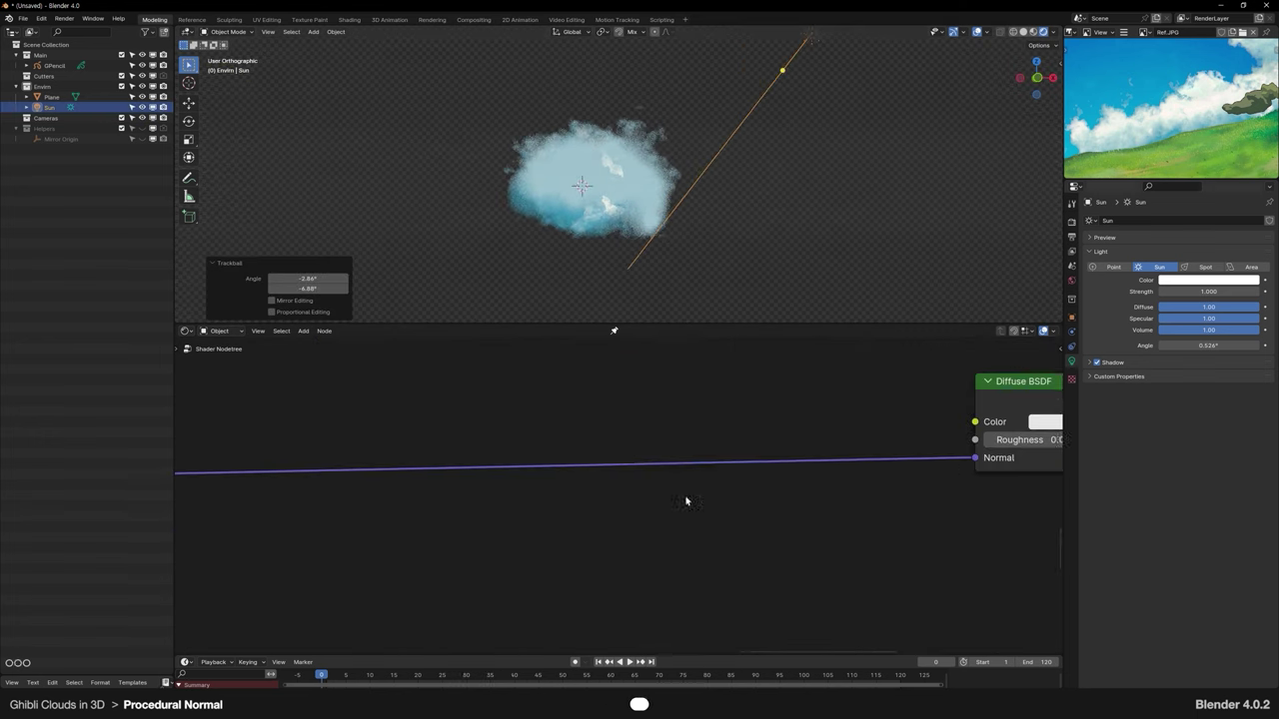
pyautogui.scroll(6, 485, 594)
pyautogui.write('-0.4')
pyautogui.press('Return')
pyautogui.scroll(1, 548, 530)
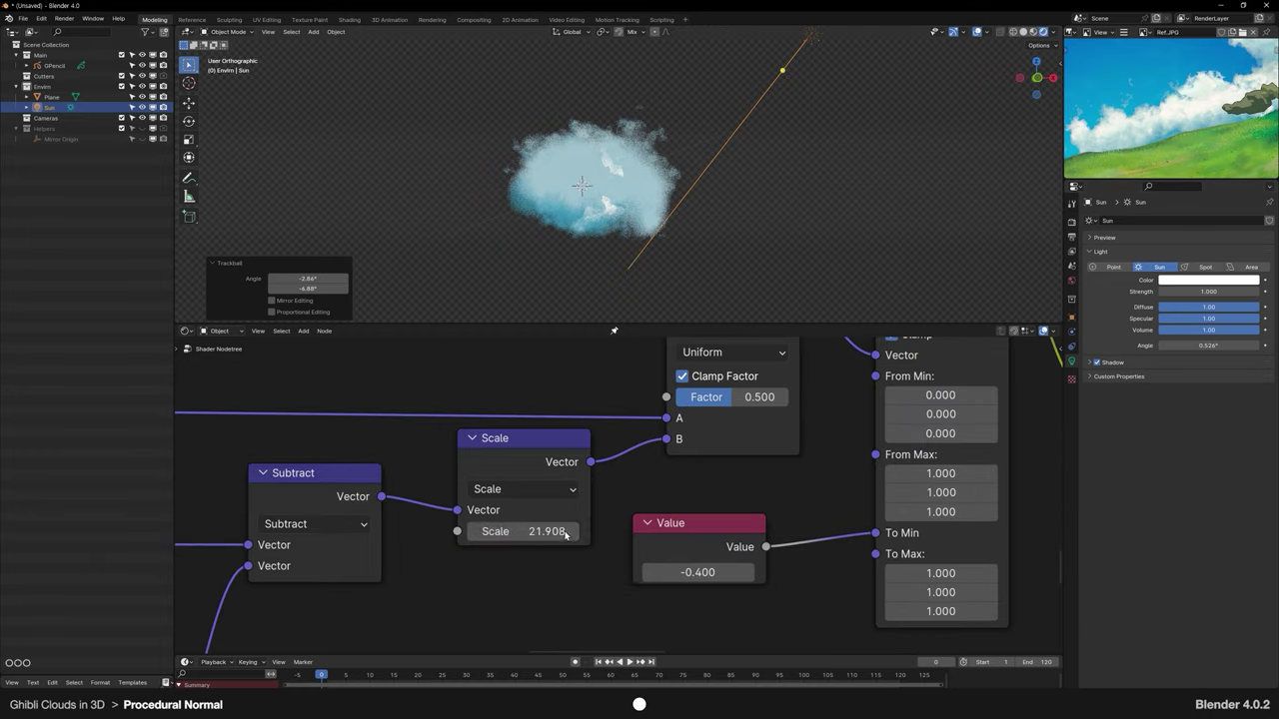
# Step: Raise the noise Mix node's Factor to about 0.627
pyautogui.scroll(-5, 450, 534)
pyautogui.scroll(6, 540, 392)
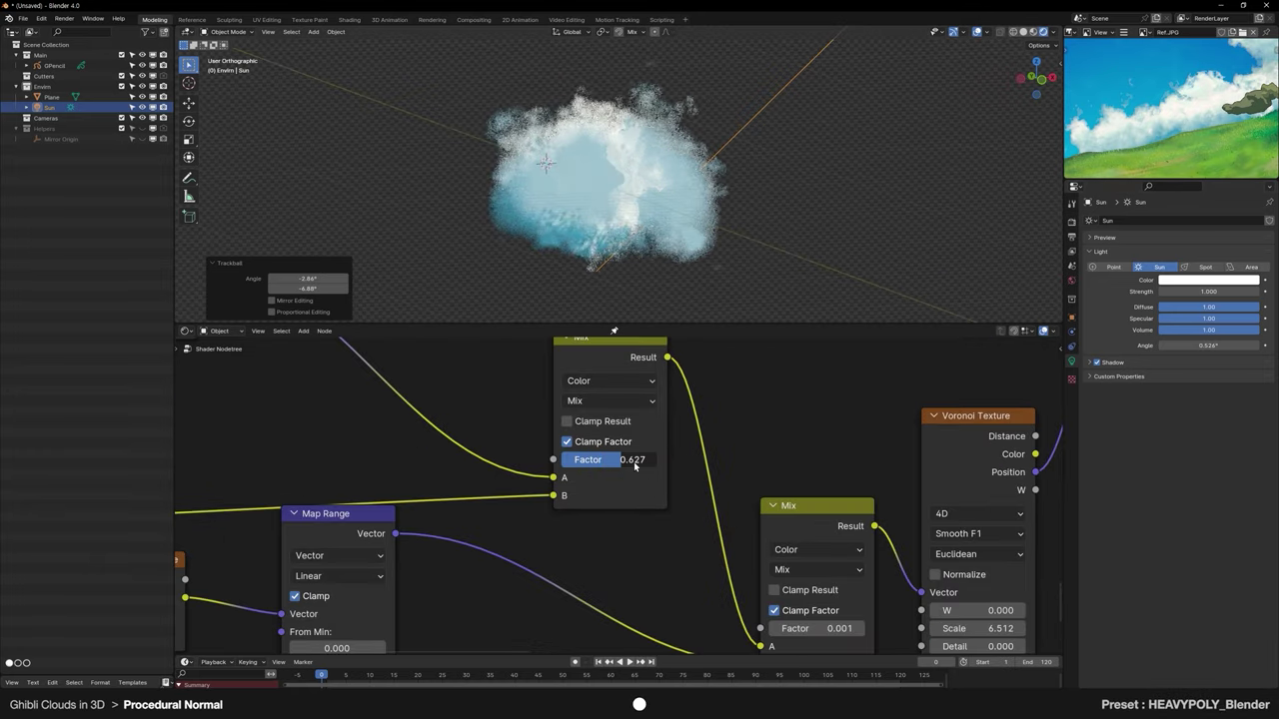
pyautogui.moveTo(690, 511); pyautogui.dragTo(692, 510)
# Step: Rotate the Sun in the view to relight the cloud and check it from another angle
pyautogui.moveTo(591, 284); pyautogui.dragTo(829, 194, button='middle')
pyautogui.scroll(-3, 864, 172)
pyautogui.press('r')
pyautogui.click(603, 159)
pyautogui.scroll(-4, 542, 420)
pyautogui.moveTo(650, 270); pyautogui.dragTo(733, 283, button='middle')
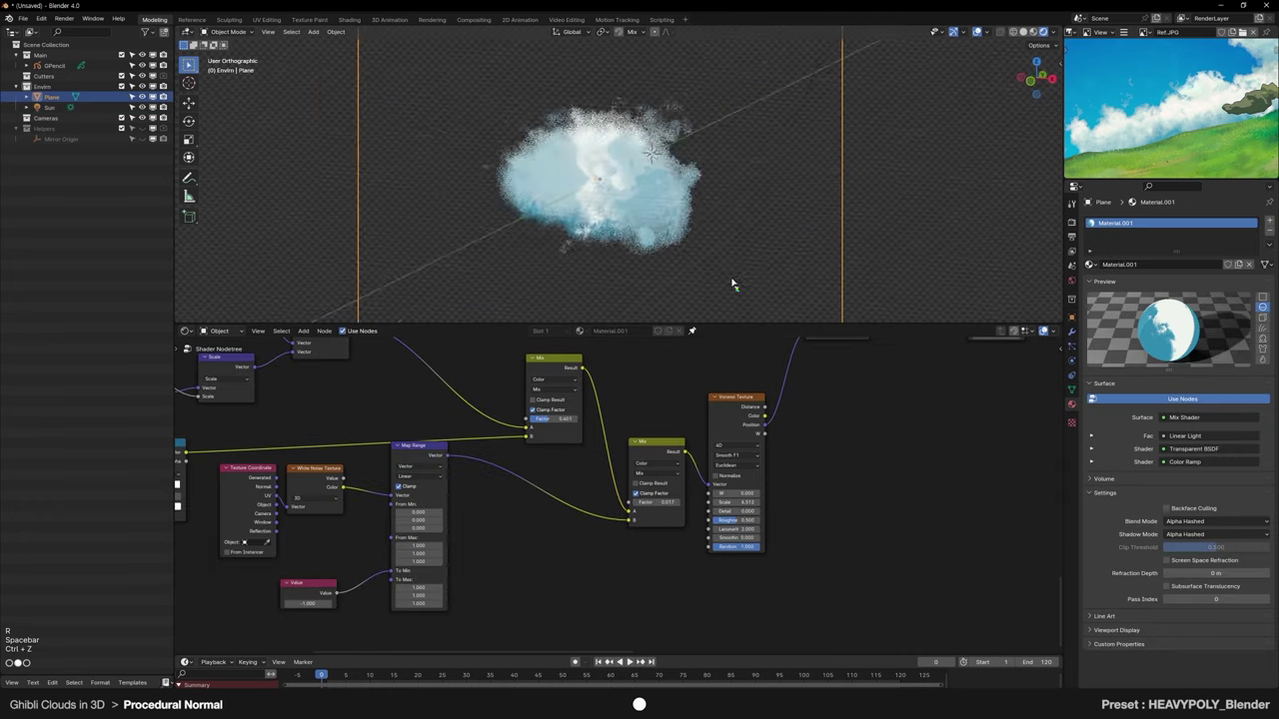
# Step: Group all the procedural normal nodes in a frame and move the frame higher in the graph
pyautogui.scroll(1, 734, 283)
pyautogui.scroll(-3, 559, 500)
pyautogui.moveTo(480, 500); pyautogui.dragTo(561, 473, button='middle')
pyautogui.scroll(-6, 578, 535)
pyautogui.moveTo(373, 424); pyautogui.dragTo(849, 627)
pyautogui.hotkey('ctrl', 'j')
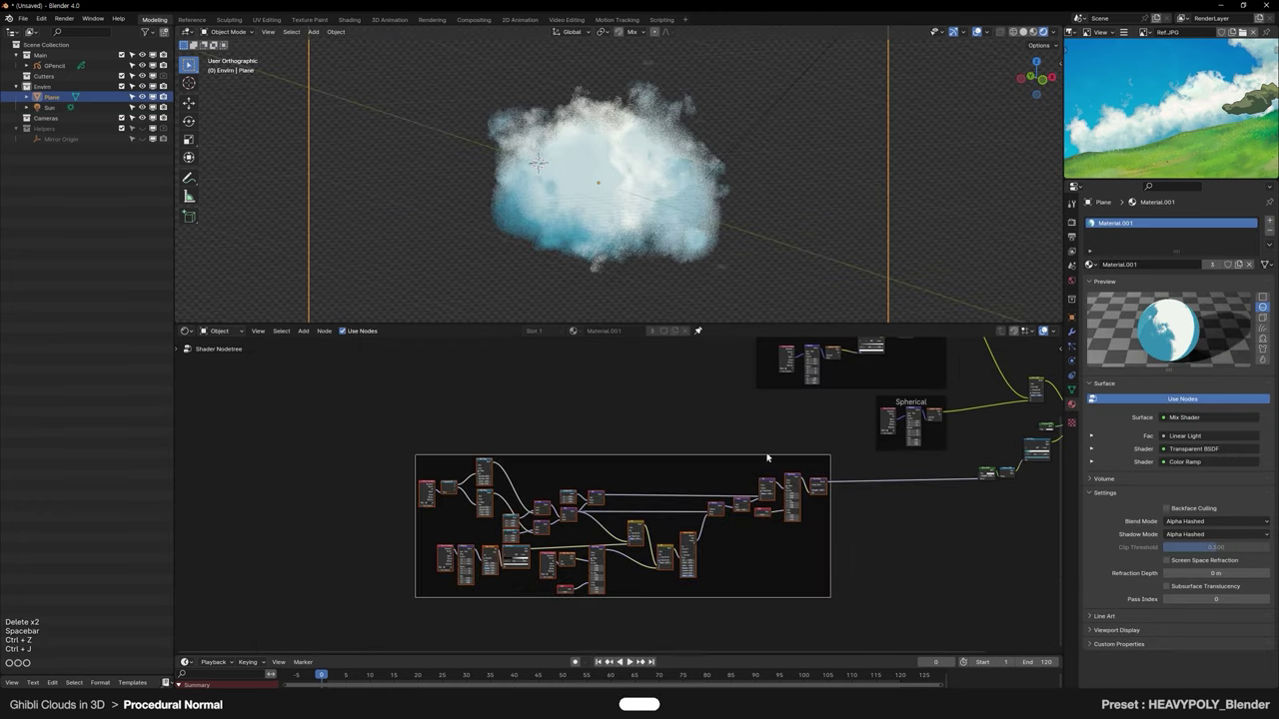
pyautogui.press('space')
pyautogui.click(781, 405)
# Step: Label the new frame "Procedural Normal" and enlarge its label text
pyautogui.scroll(4, 919, 455)
pyautogui.moveTo(925, 457); pyautogui.dragTo(711, 493, button='middle')
pyautogui.press('n')
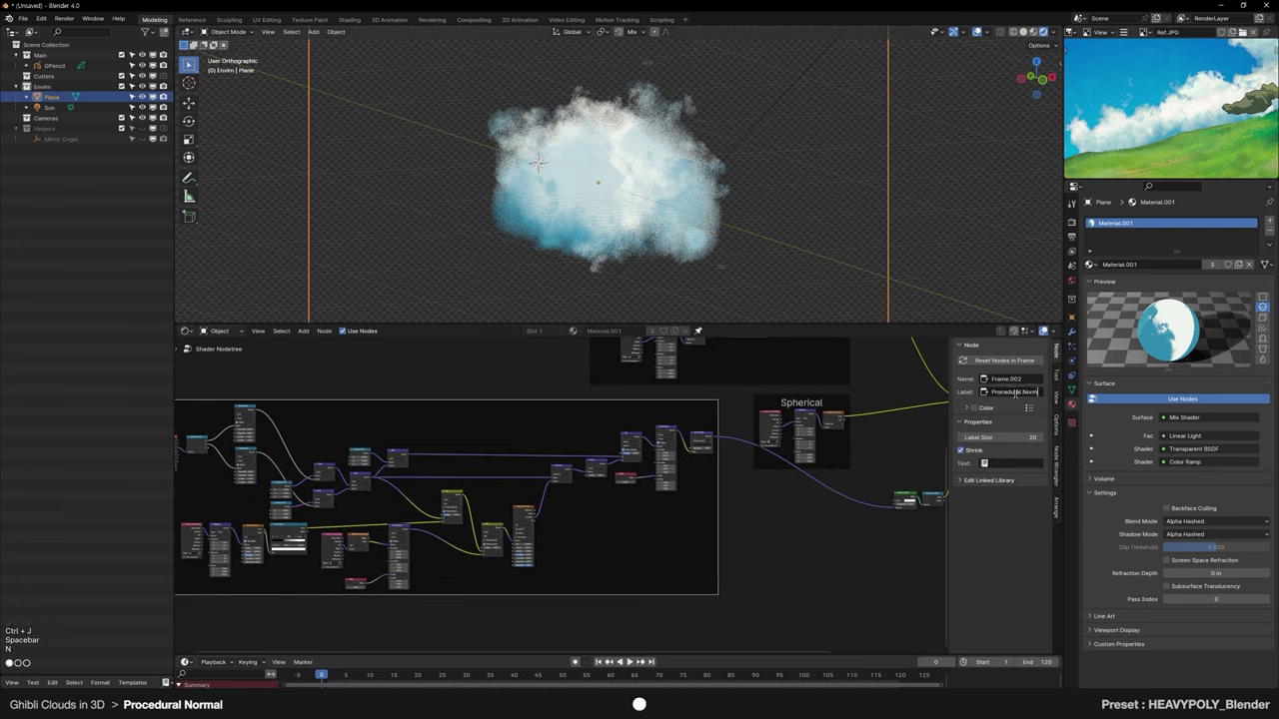
pyautogui.scroll(5, 471, 458)
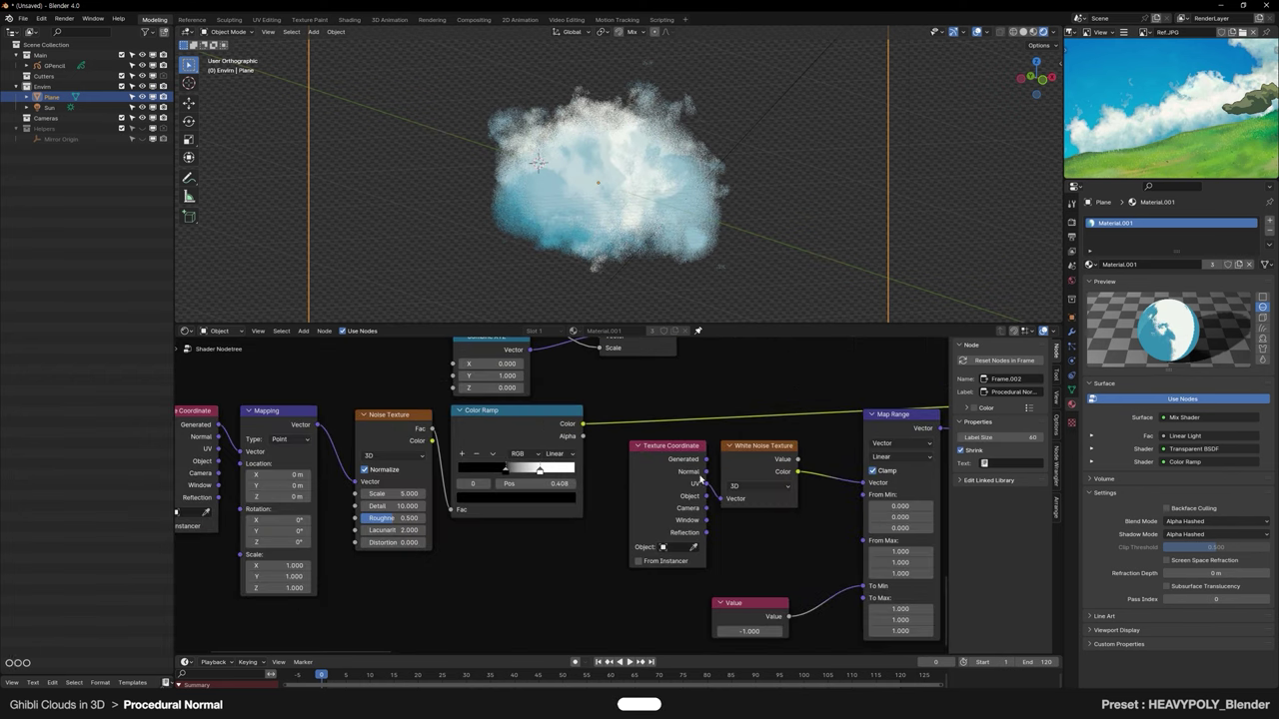
# Step: Move the Texture Coordinate node away from the Mapping node that feeds the Musgrave Texture
pyautogui.moveTo(724, 479); pyautogui.dragTo(505, 468, button='middle')
pyautogui.scroll(-4, 674, 230)
pyautogui.moveTo(768, 365); pyautogui.dragTo(699, 505, button='middle')
pyautogui.scroll(-7, 689, 470)
pyautogui.moveTo(849, 348); pyautogui.dragTo(682, 491, button='middle')
pyautogui.scroll(7, 639, 514)
pyautogui.click(715, 397)
pyautogui.click(546, 483)
pyautogui.click(530, 429)
pyautogui.press('space')
pyautogui.click(450, 437)
# Step: Try shifting the Location of the Mapping node feeding the Musgrave Texture, and reset it to 0
pyautogui.scroll(5, 599, 469)
pyautogui.moveTo(654, 462); pyautogui.dragTo(646, 488)
pyautogui.write('0')
pyautogui.press('Return')
# Step: Add an Object Info node and connect its Location to the Location input of the Musgrave's Mapping node
pyautogui.moveTo(584, 484); pyautogui.dragTo(654, 420, button='middle')
pyautogui.hotkey('shift', 'a')
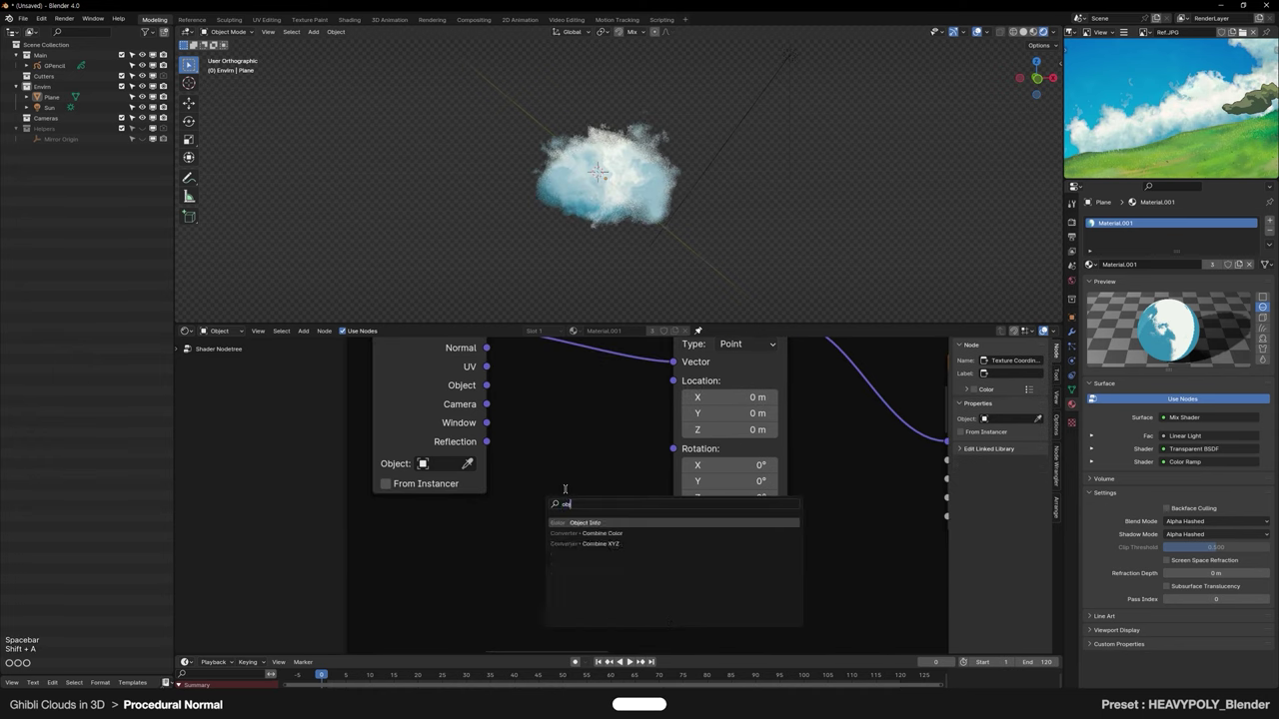
pyautogui.press('Return')
pyautogui.click(379, 512)
pyautogui.moveTo(610, 460); pyautogui.dragTo(575, 483, button='middle')
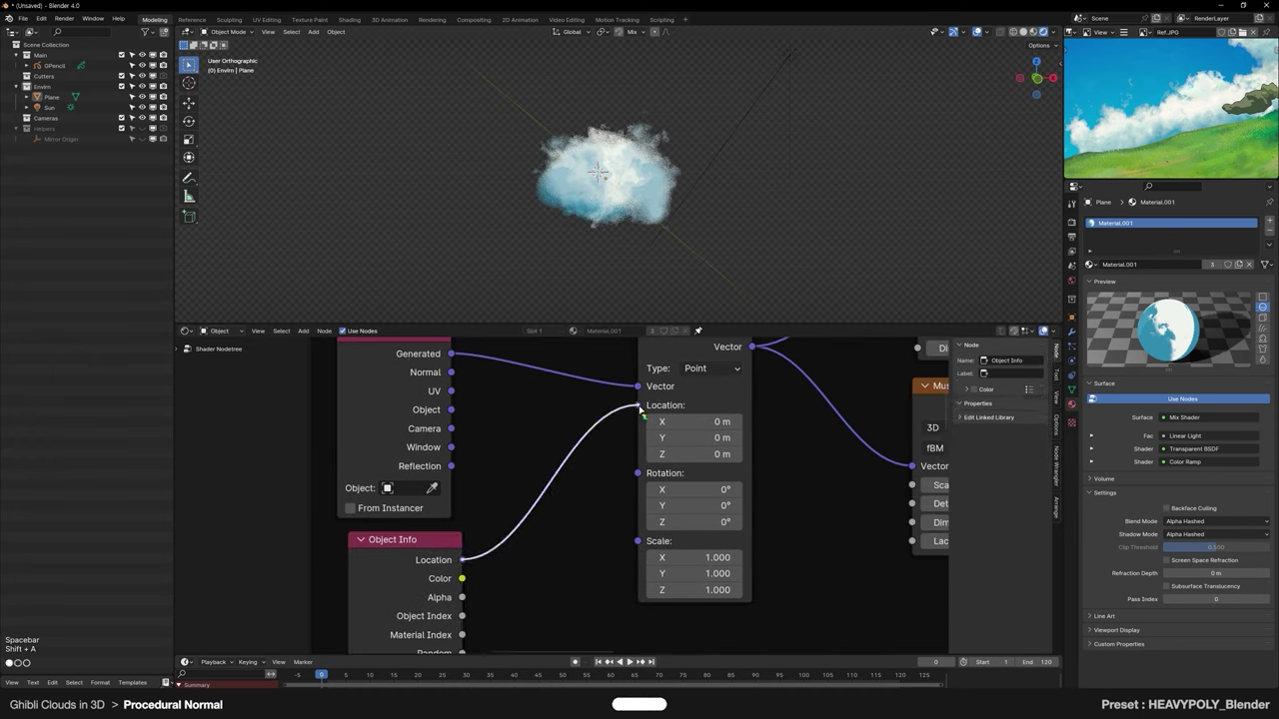
pyautogui.moveTo(640, 409); pyautogui.dragTo(638, 405)
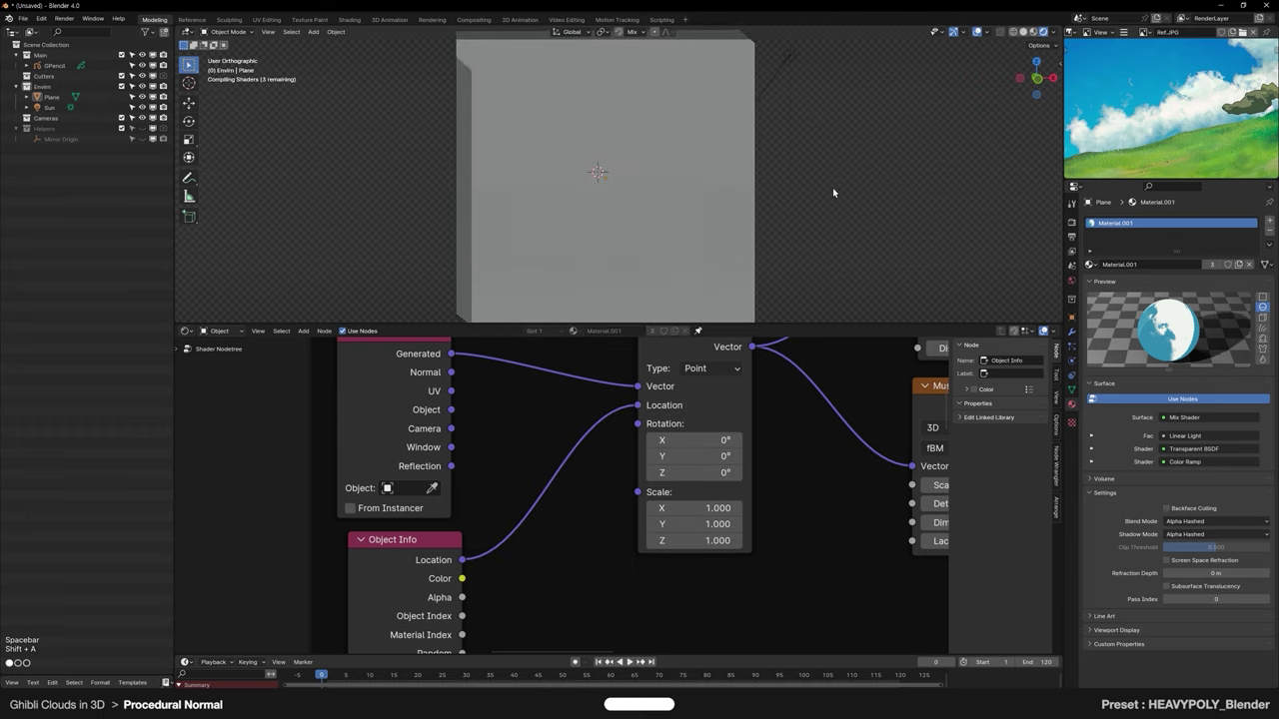
# Step: Try moving the cloud plane to see how its shape changes with location, and undo the move
pyautogui.click(677, 194)
pyautogui.press('g')
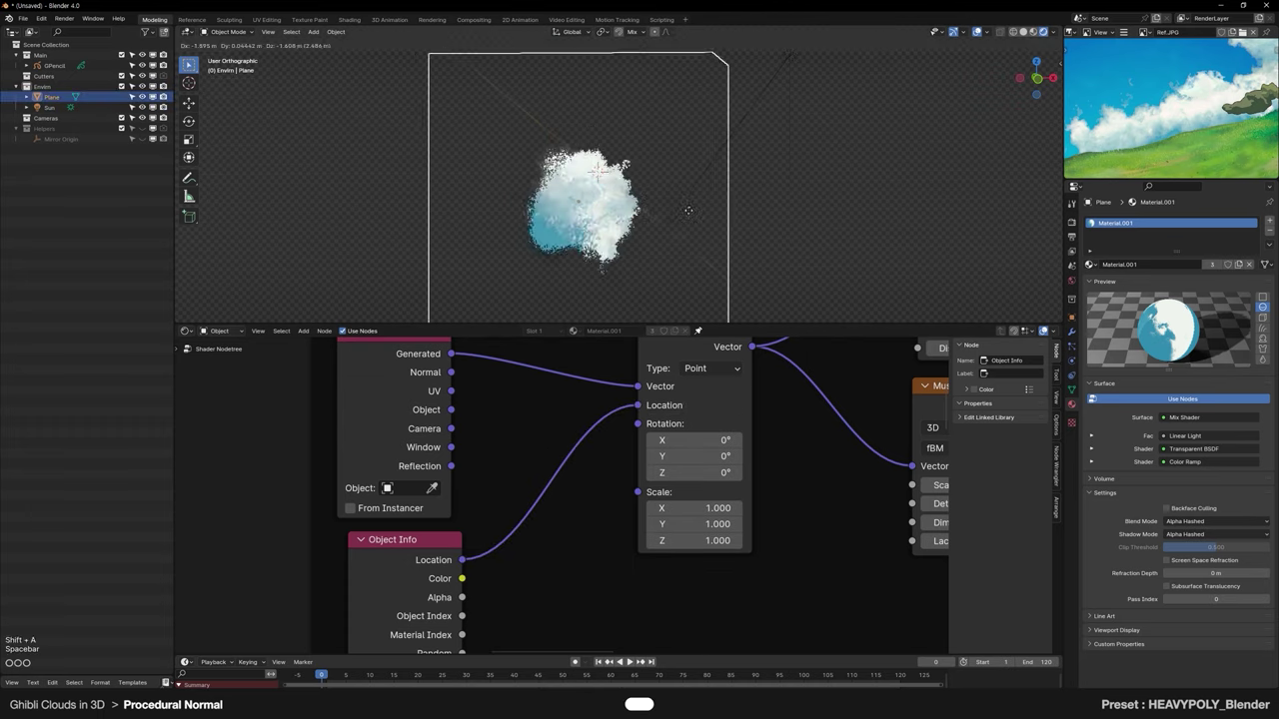
pyautogui.hotkey('ctrl', 'z')
# Step: Insert a Math node set to Multiply with a value of 0.05 between the Object Info Location and the Mapping Location
pyautogui.hotkey('shift', 'a')
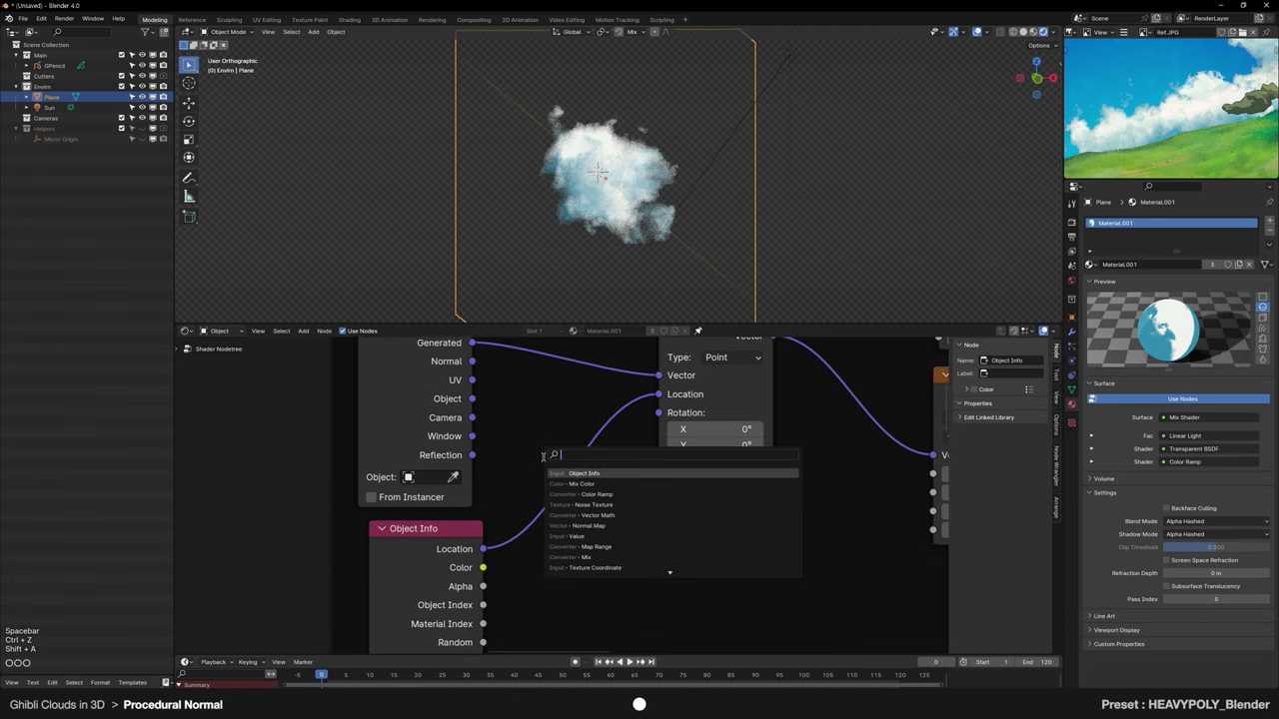
pyautogui.press('Return')
pyautogui.click(543, 459)
pyautogui.click(596, 484)
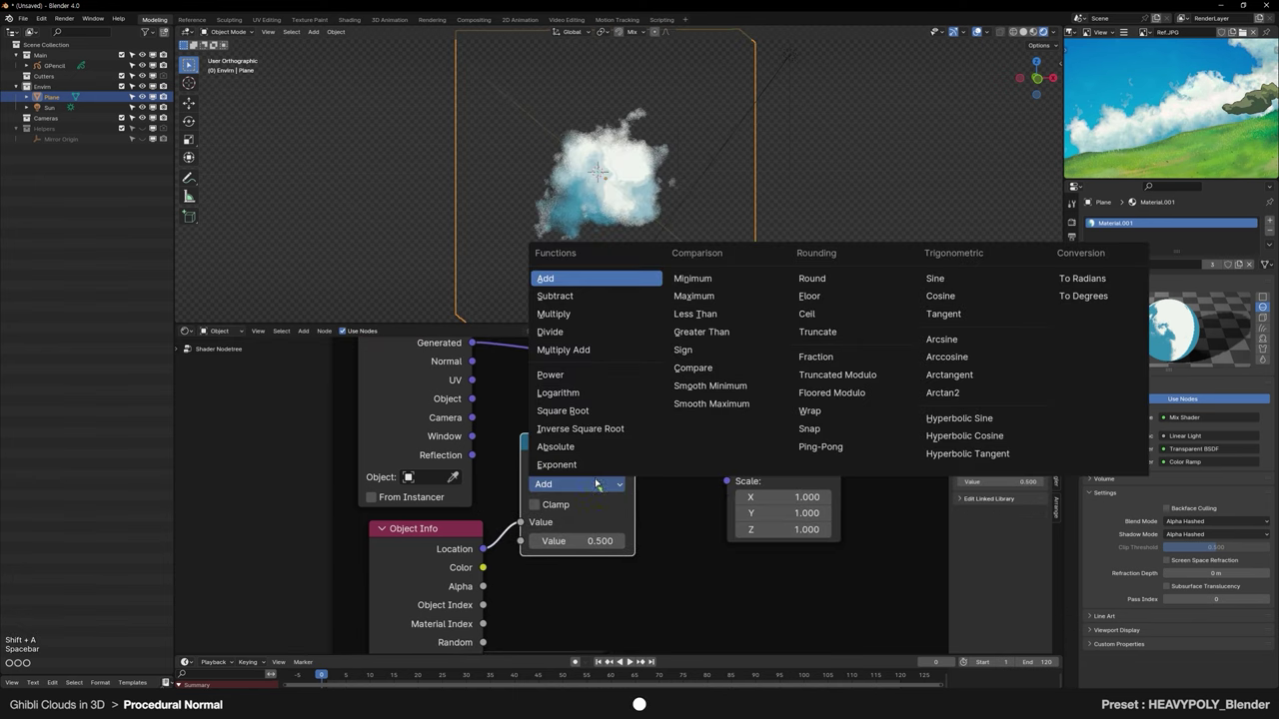
pyautogui.click(574, 314)
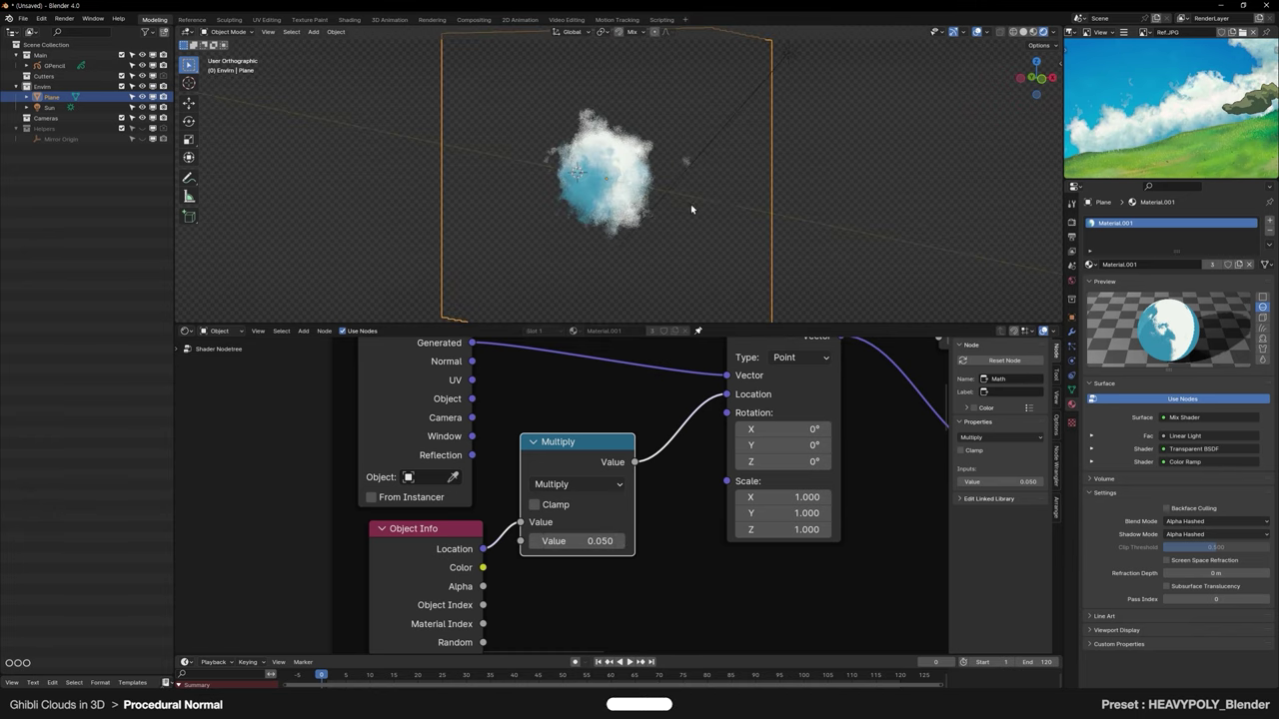
# Step: Try a Multiply value of 0 while moving the cloud plane, and undo these changes
pyautogui.press('space')
pyautogui.hotkey('ctrl', 'z')
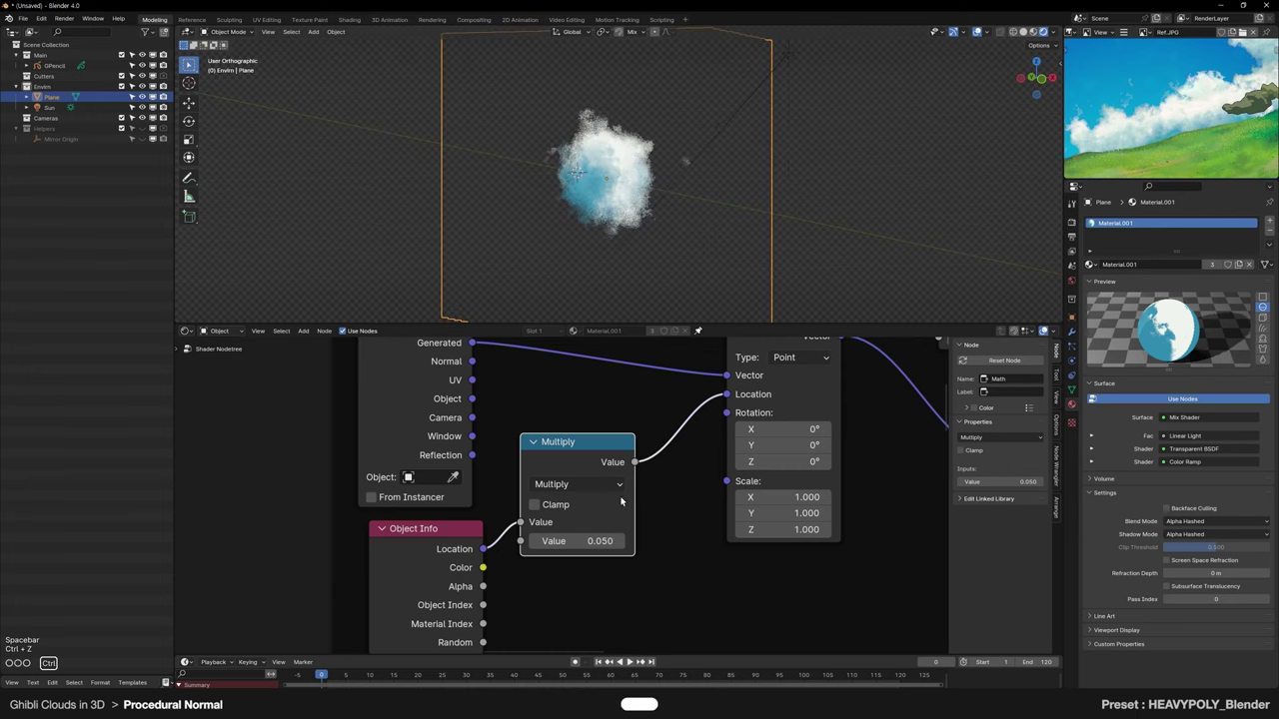
pyautogui.write('100')
pyautogui.press('Return')
pyautogui.press('space')
pyautogui.hotkey('ctrl', 'z')
pyautogui.press('space')
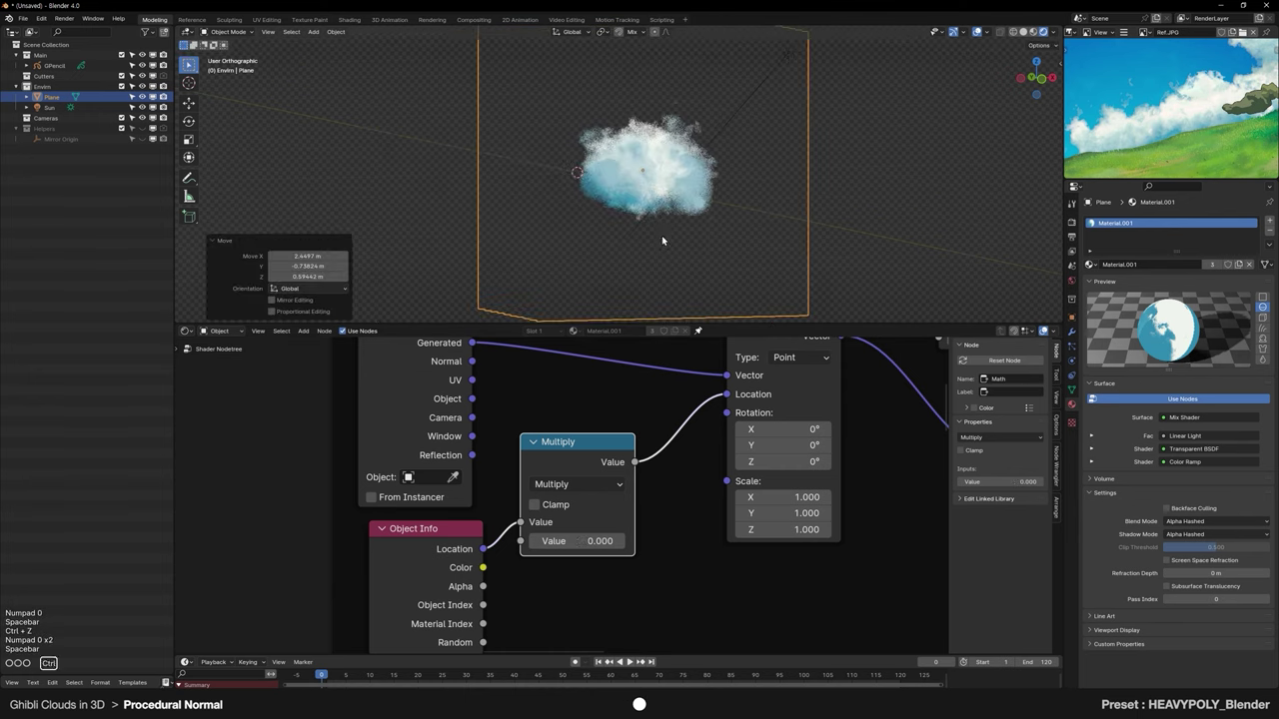
pyautogui.hotkey('ctrl', 'z')
pyautogui.press('Return')
# Step: Try moving the cloud plane with the Multiply value at 0.05 to check its shape variation, undoing each move
pyautogui.press('space')
pyautogui.click(712, 183)
pyautogui.hotkey('ctrl', 'z')
pyautogui.scroll(-5, 701, 399)
pyautogui.scroll(4, 719, 207)
pyautogui.press('space')
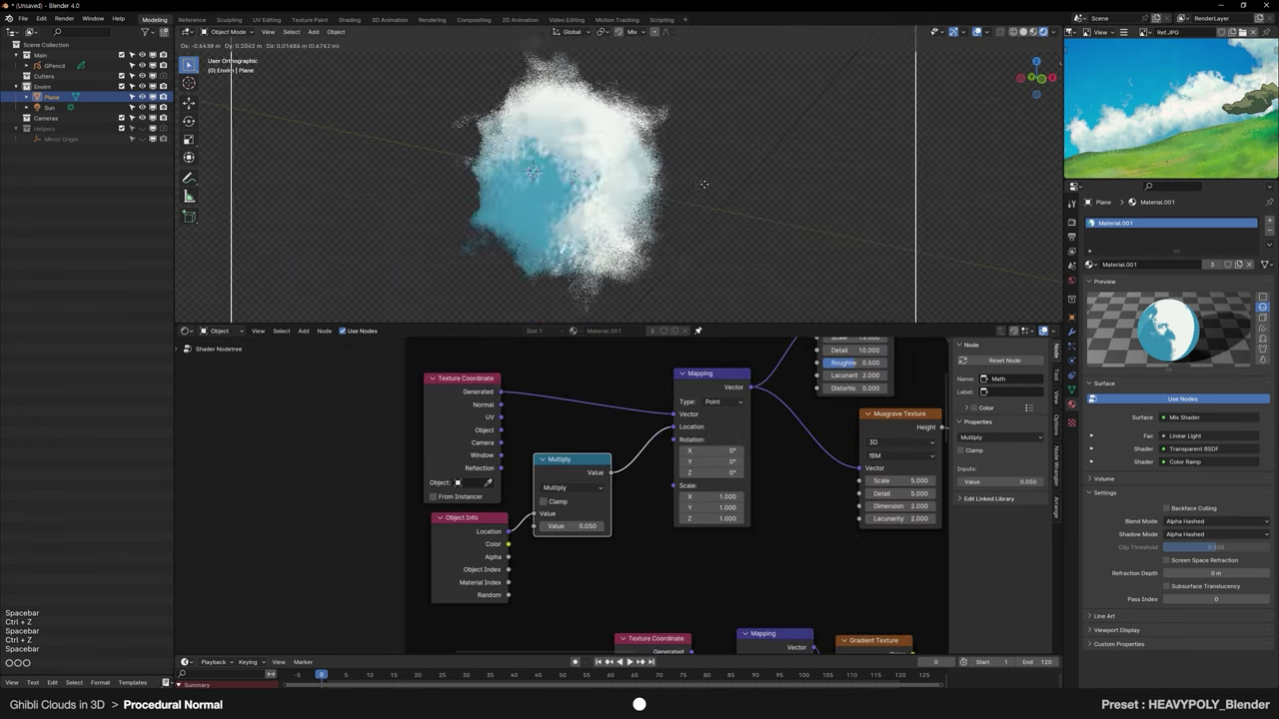
pyautogui.hotkey('ctrl', 'z')
# Step: Copy the Object Info and Multiply nodes together
pyautogui.click(503, 517)
pyautogui.keyDown('shift'); pyautogui.click(566, 463); pyautogui.keyUp('shift')
pyautogui.scroll(6, 568, 501)
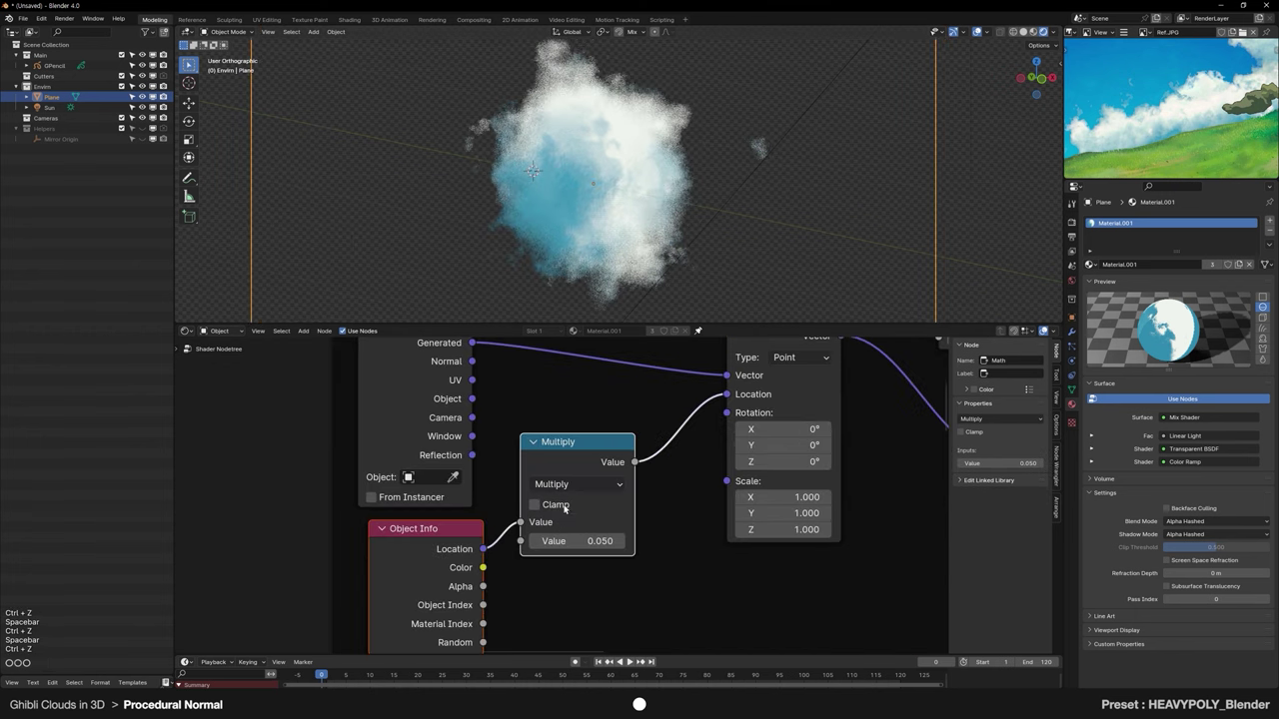
pyautogui.moveTo(568, 501); pyautogui.dragTo(594, 467, button='middle')
pyautogui.hotkey('ctrl', 'c')
# Step: Rearrange the Noise Texture, Mapping and Texture Coordinate nodes in the Procedural Normal frame to make room for extra nodes
pyautogui.scroll(-9, 603, 463)
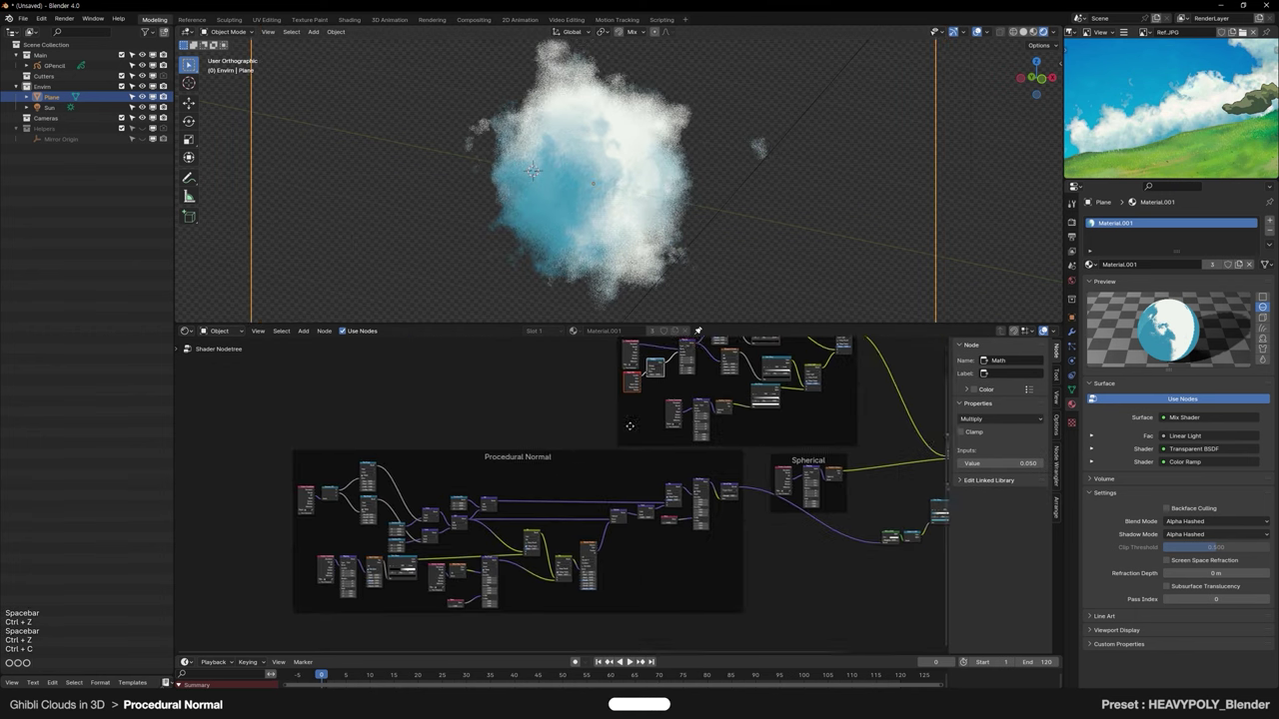
pyautogui.scroll(4, 652, 381)
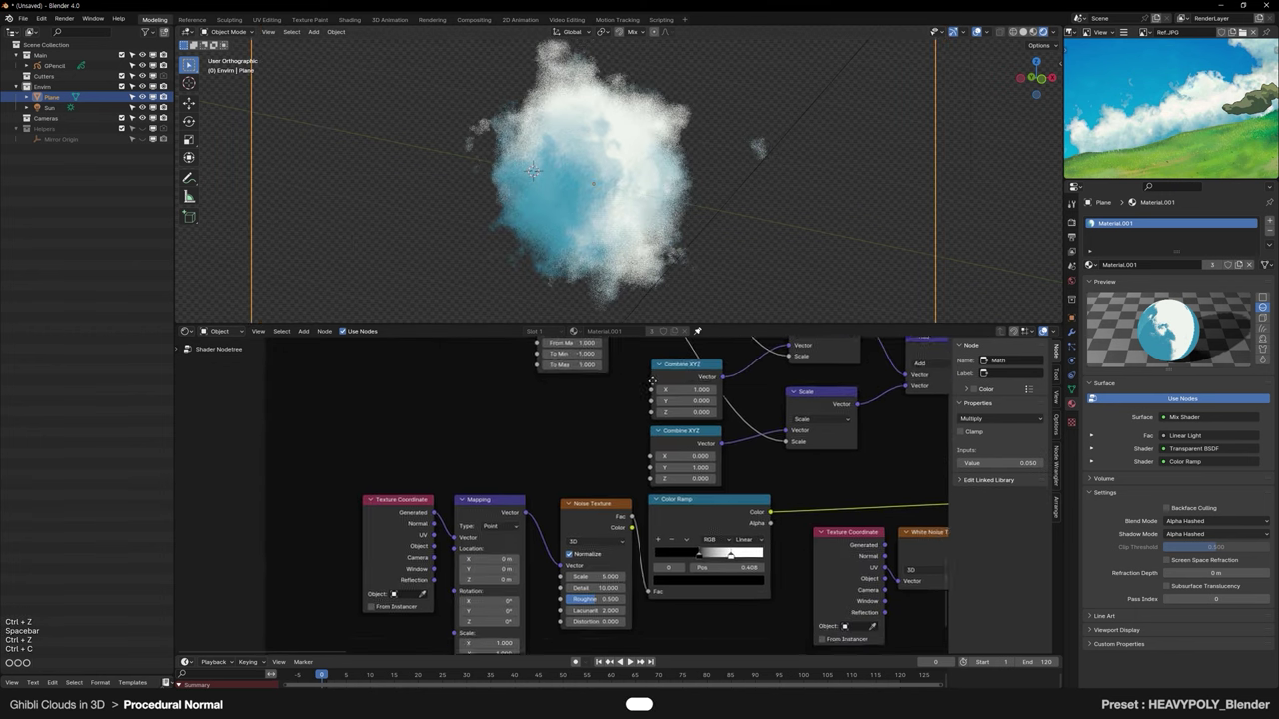
pyautogui.moveTo(652, 381); pyautogui.dragTo(662, 310, button='middle')
pyautogui.click(604, 441)
pyautogui.press('space')
pyautogui.click(501, 439)
pyautogui.press('space')
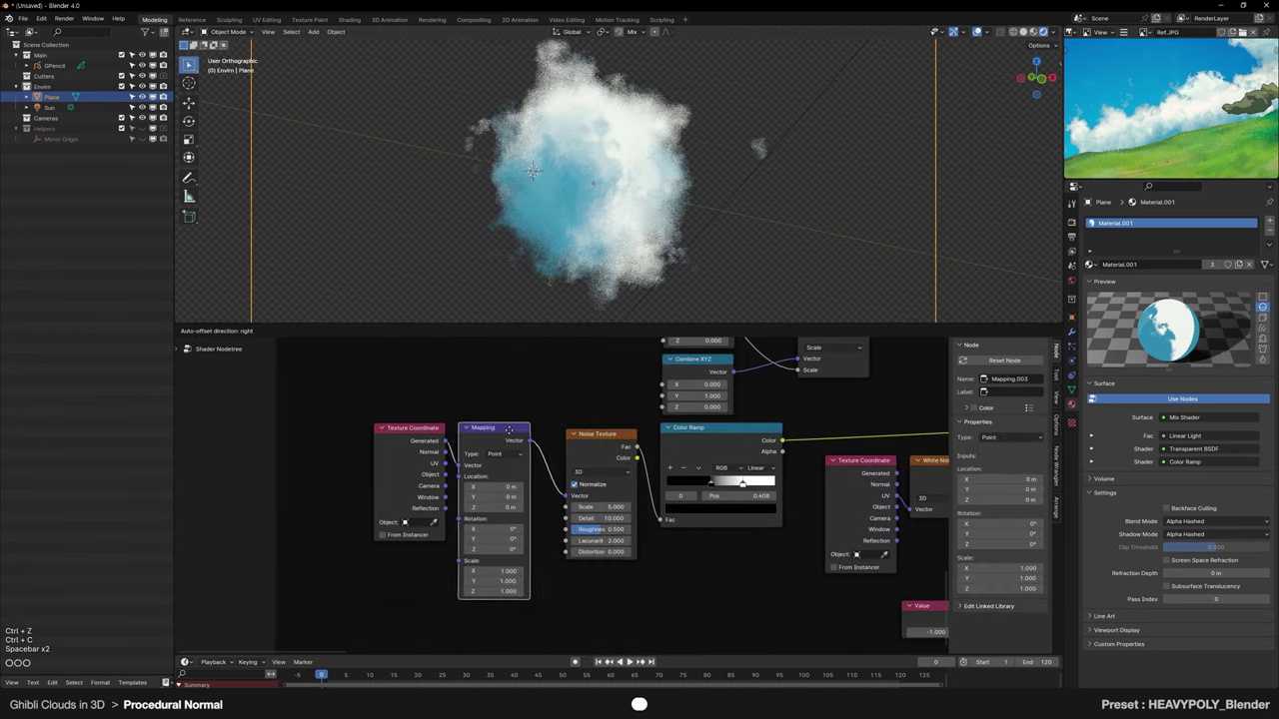
pyautogui.moveTo(509, 444); pyautogui.dragTo(650, 386, button='middle')
pyautogui.click(553, 406)
pyautogui.press('space')
# Step: Paste the Object Info and Multiply nodes there and connect the Multiply Value to the noise Mapping node's Location
pyautogui.hotkey('ctrl', 'v')
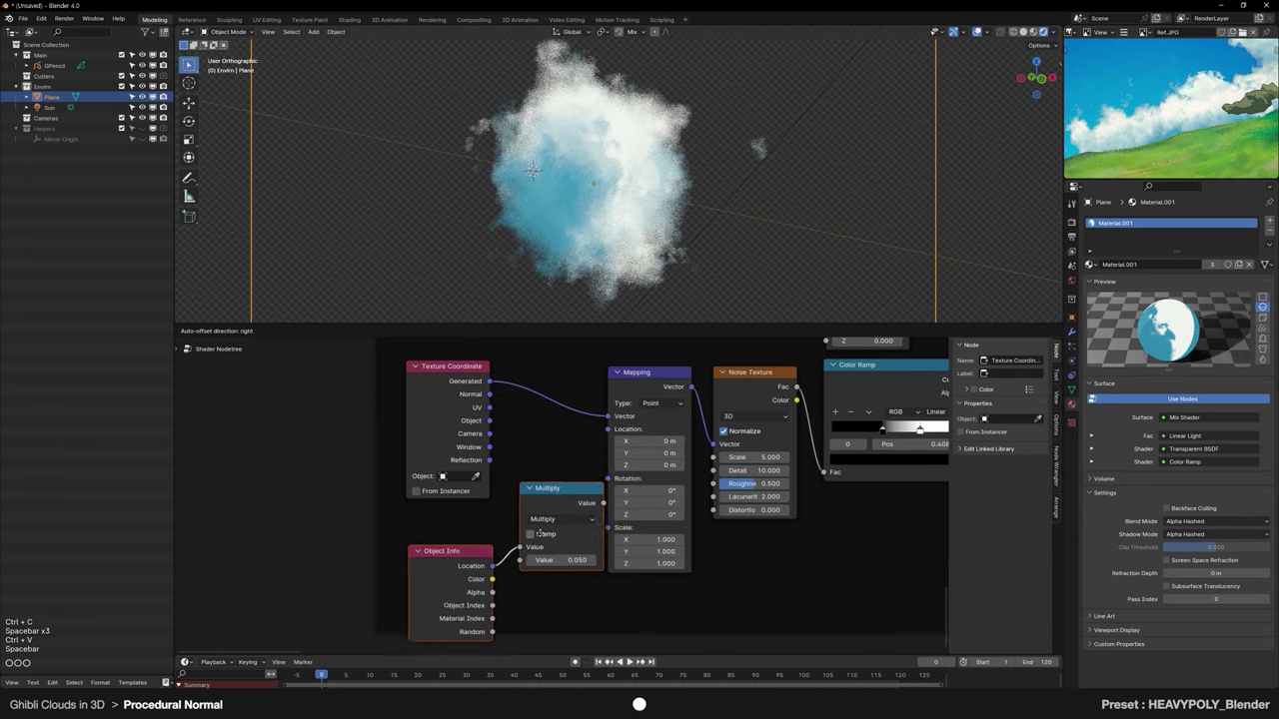
pyautogui.press('space')
pyautogui.scroll(2, 565, 485)
pyautogui.moveTo(608, 419); pyautogui.dragTo(624, 405)
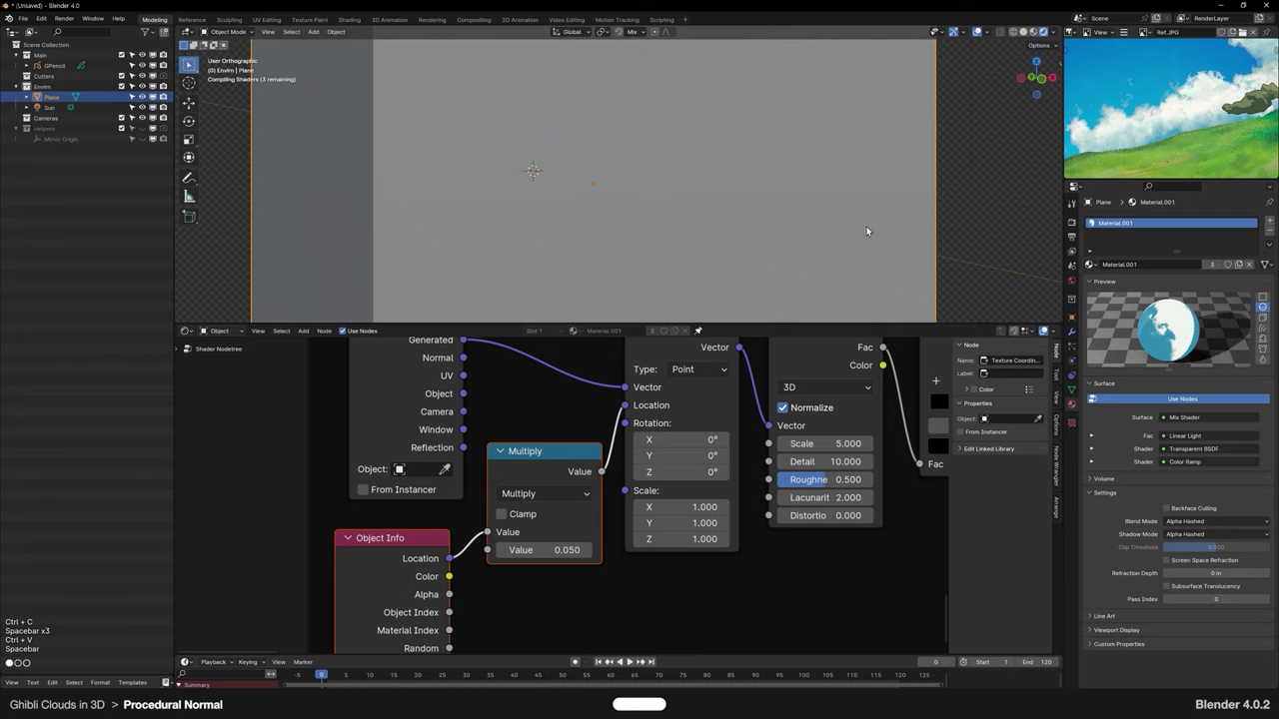
# Step: Move the cloud plane about -3.6 m along X, and try a second move along X before undoing it
pyautogui.scroll(-4, 868, 231)
pyautogui.press('space')
pyautogui.press('x')
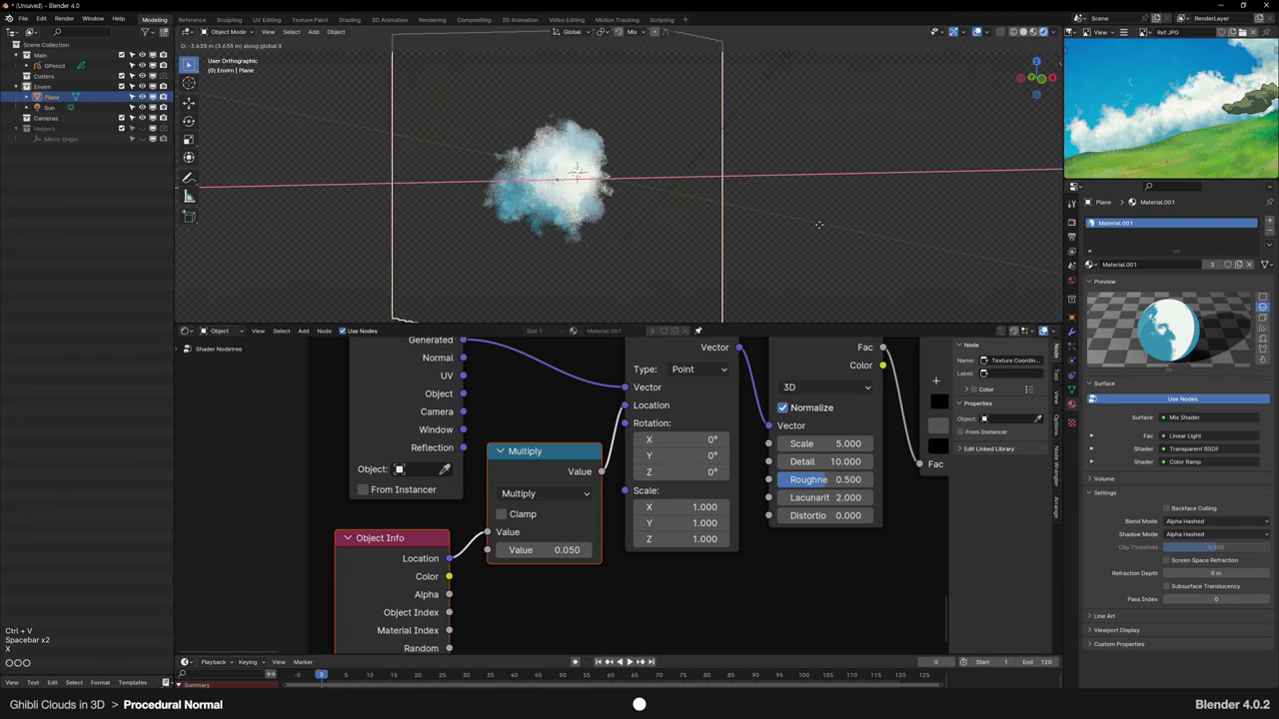
pyautogui.click(821, 230)
pyautogui.scroll(4, 812, 231)
pyautogui.press('space')
pyautogui.press('x')
pyautogui.click(982, 257)
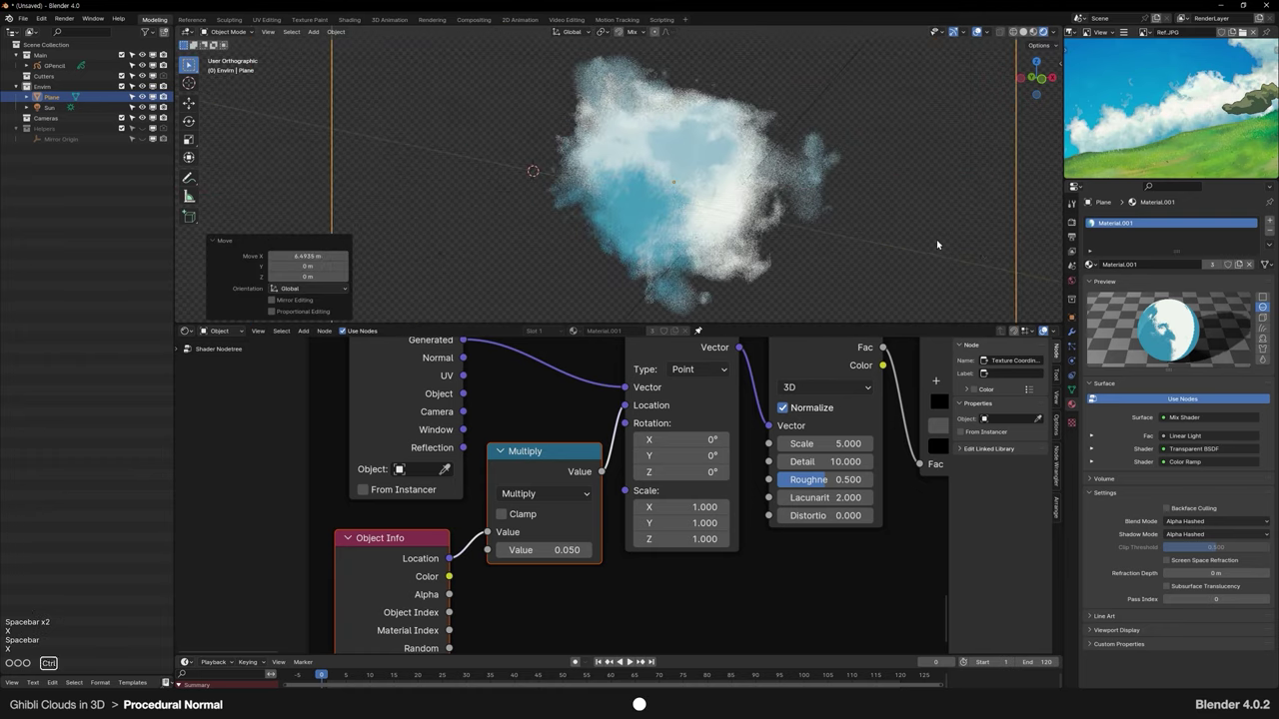
pyautogui.hotkey('ctrl', 'z')
# Step: Duplicate the cloud plane and place the copy above and beside the original, including a move of about -0.58 m along Y
pyautogui.click(740, 154)
pyautogui.scroll(3, 713, 245)
pyautogui.moveTo(616, 193)
pyautogui.mouseDown(button='middle')
pyautogui.moveTo(706, 243)
pyautogui.moveTo(740, 312)
pyautogui.moveTo(796, 169)
pyautogui.moveTo(739, 169)
pyautogui.moveTo(757, 131)
pyautogui.mouseUp(button='middle')
pyautogui.press('space')
pyautogui.press('space')
pyautogui.press('z')
pyautogui.click(753, 161)
pyautogui.click(731, 189)
pyautogui.click(746, 151)
pyautogui.press('space')
pyautogui.press('space')
pyautogui.click(746, 163)
pyautogui.press('z')
pyautogui.moveTo(750, 177); pyautogui.dragTo(815, 135, button='middle')
# Step: Scale the duplicated cloud plane and reposition it in the front view
pyautogui.click(1045, 78)
pyautogui.scroll(3, 786, 135)
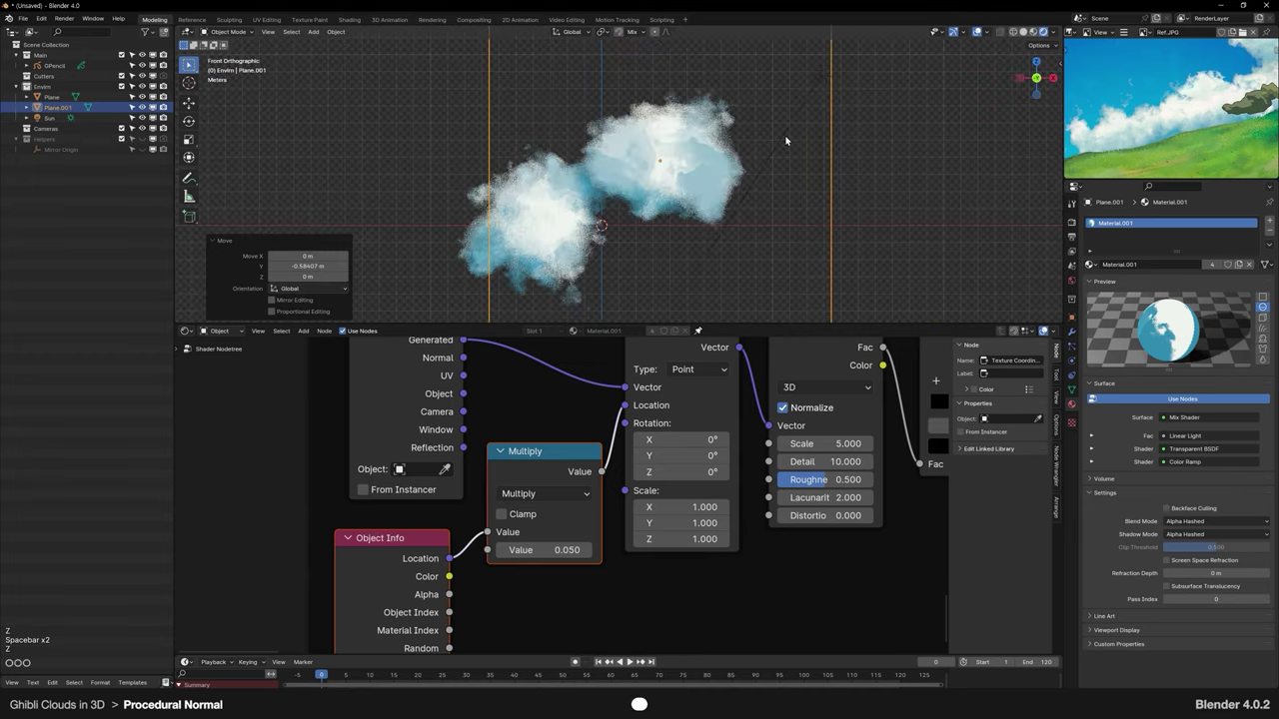
pyautogui.press('s')
pyautogui.click(821, 128)
pyautogui.press('space')
pyautogui.click(813, 122)
# Step: Duplicate the cloud plane once more and position the copy, including a move of about 0.55 m along Z
pyautogui.scroll(-4, 814, 120)
pyautogui.hotkey('shift', 'd')
pyautogui.press('space')
pyautogui.press('space')
pyautogui.moveTo(801, 194); pyautogui.dragTo(825, 225, button='middle')
pyautogui.scroll(3, 828, 157)
pyautogui.scroll(-1, 825, 226)
pyautogui.scroll(-2, 762, 443)
# Step: Lower the white stop of the Procedural Normal's noise Color Ramp and set the Factor of its first Mix node to 0.385
pyautogui.moveTo(919, 419); pyautogui.dragTo(646, 475, button='middle')
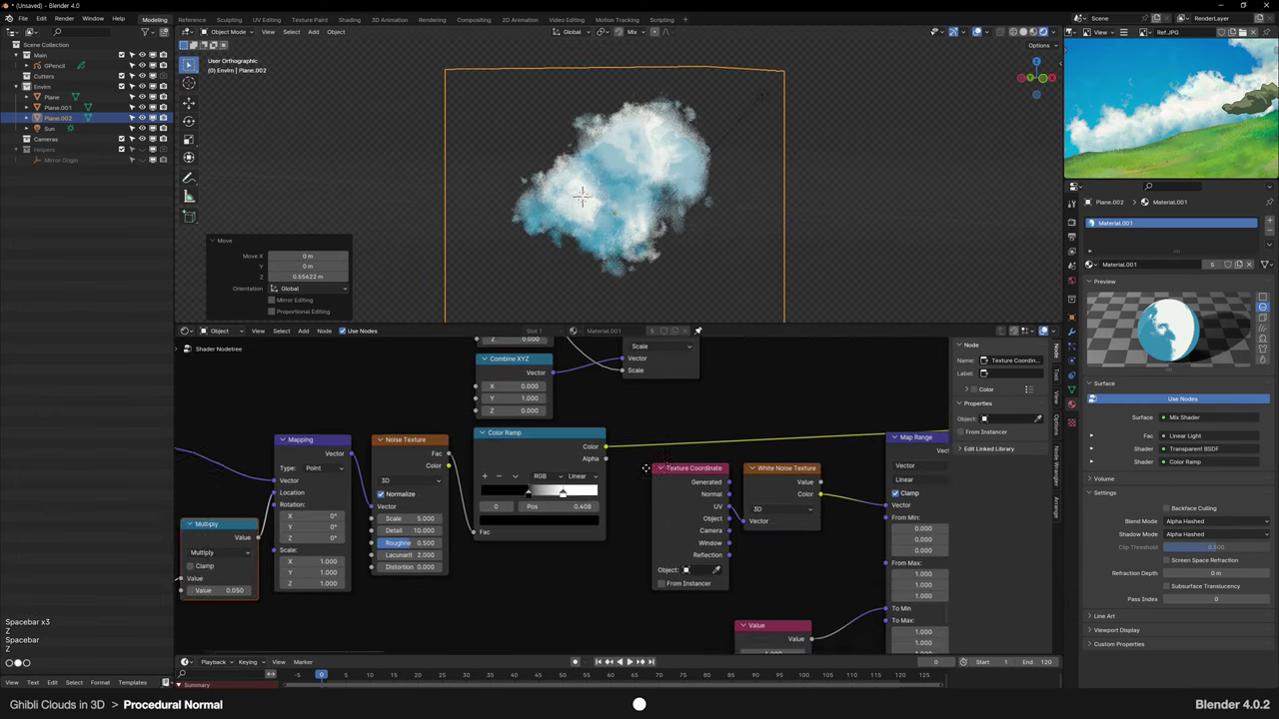
pyautogui.scroll(1, 570, 490)
pyautogui.moveTo(576, 490); pyautogui.dragTo(556, 490)
pyautogui.moveTo(706, 428); pyautogui.dragTo(629, 502, button='middle')
pyautogui.scroll(3, 629, 502)
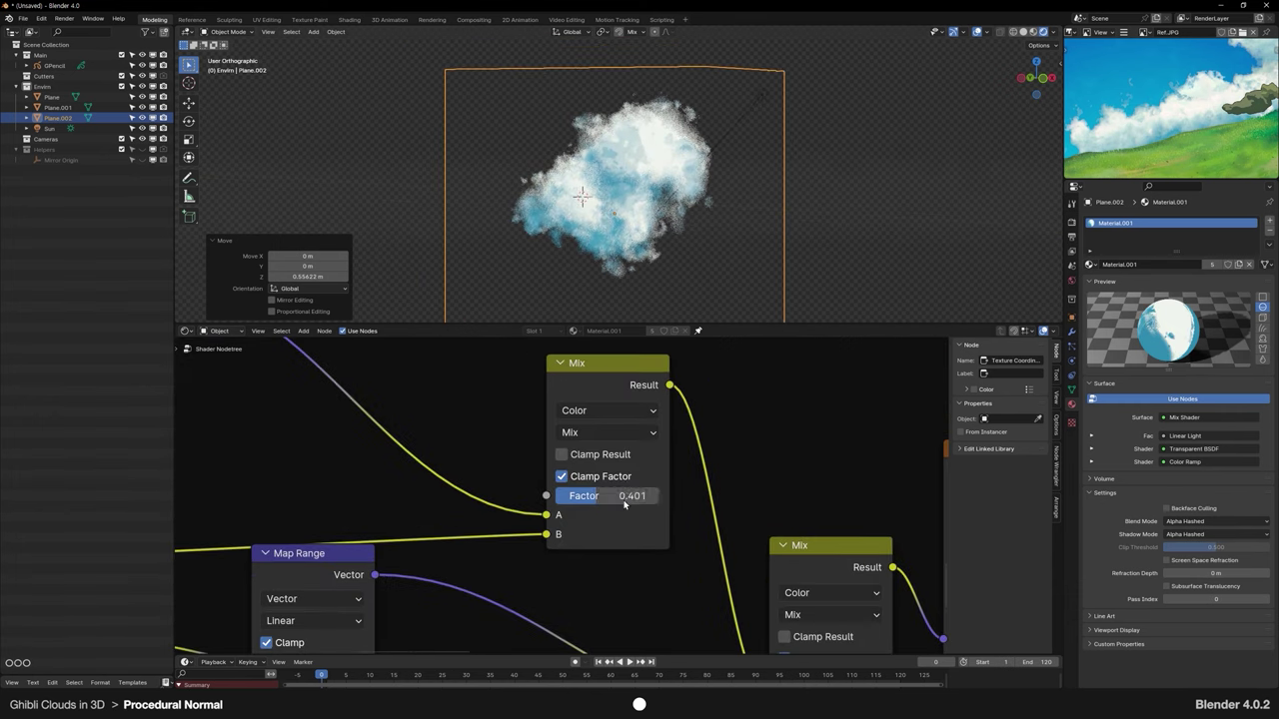
pyautogui.moveTo(617, 503); pyautogui.dragTo(620, 503)
pyautogui.moveTo(709, 569); pyautogui.dragTo(604, 459, button='middle')
pyautogui.scroll(1, 724, 561)
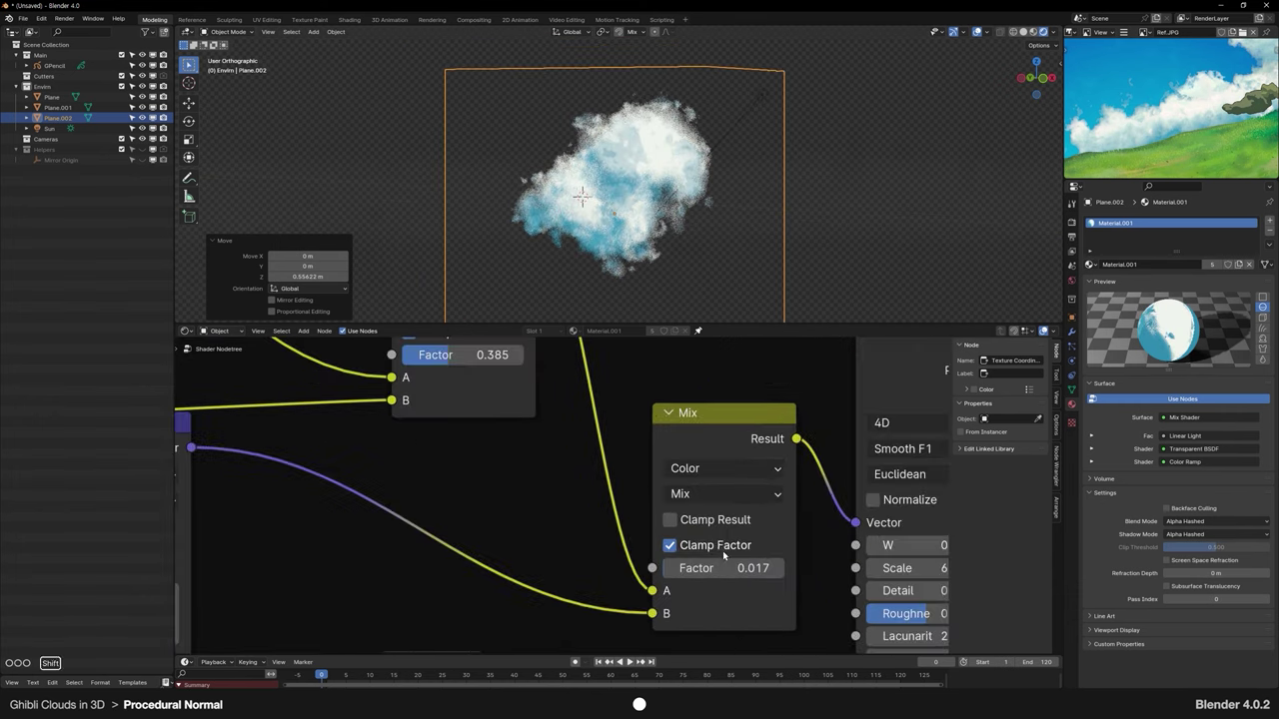
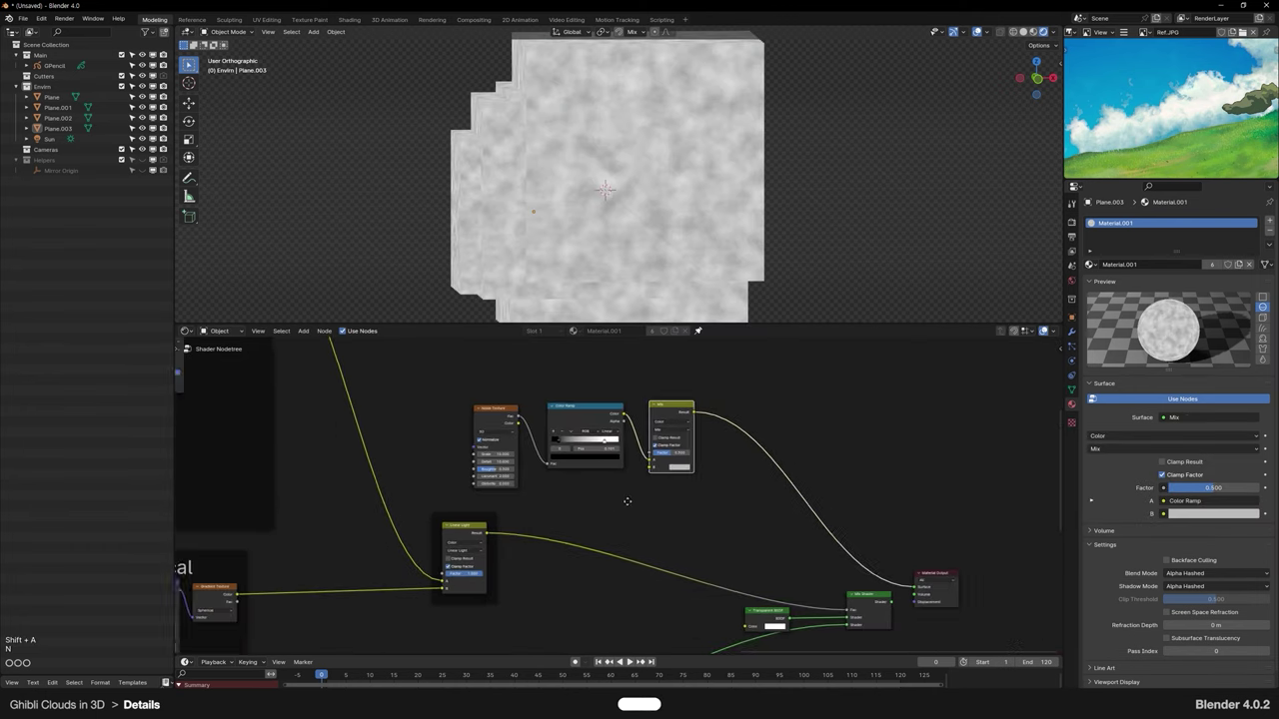
# Step: Add a reroute on the Spherical Gradient Texture's output and connect it to input B of the new Mix node
pyautogui.moveTo(644, 497); pyautogui.dragTo(842, 450, button='middle')
pyautogui.scroll(1, 619, 499)
pyautogui.moveTo(480, 566); pyautogui.dragTo(530, 525, button='middle')
pyautogui.keyDown('shift'); pyautogui.moveTo(493, 492); pyautogui.dragTo(494, 533, button='right'); pyautogui.keyUp('shift')
pyautogui.press('space')
pyautogui.click(367, 534)
pyautogui.press('space')
pyautogui.moveTo(523, 505); pyautogui.dragTo(395, 558, button='middle')
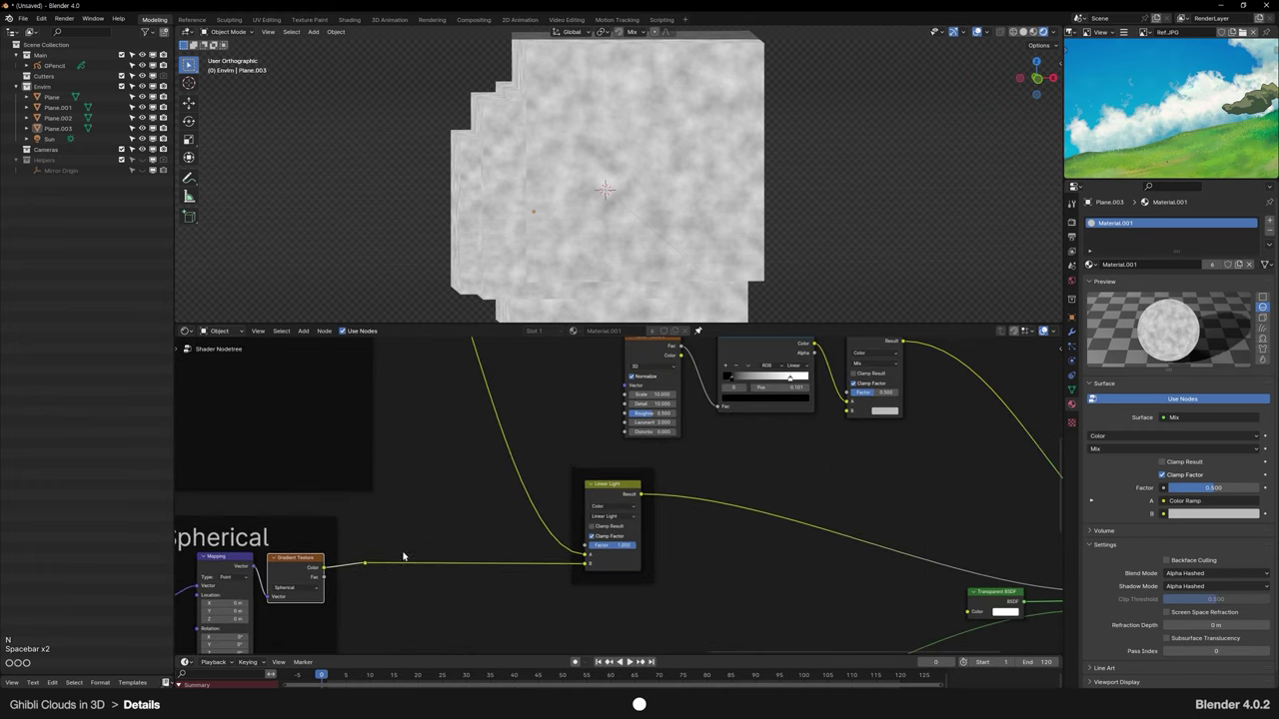
pyautogui.moveTo(824, 424); pyautogui.dragTo(848, 410)
# Step: Switch the new Mix node to Linear Light blending with a Factor of 1
pyautogui.scroll(3, 729, 520)
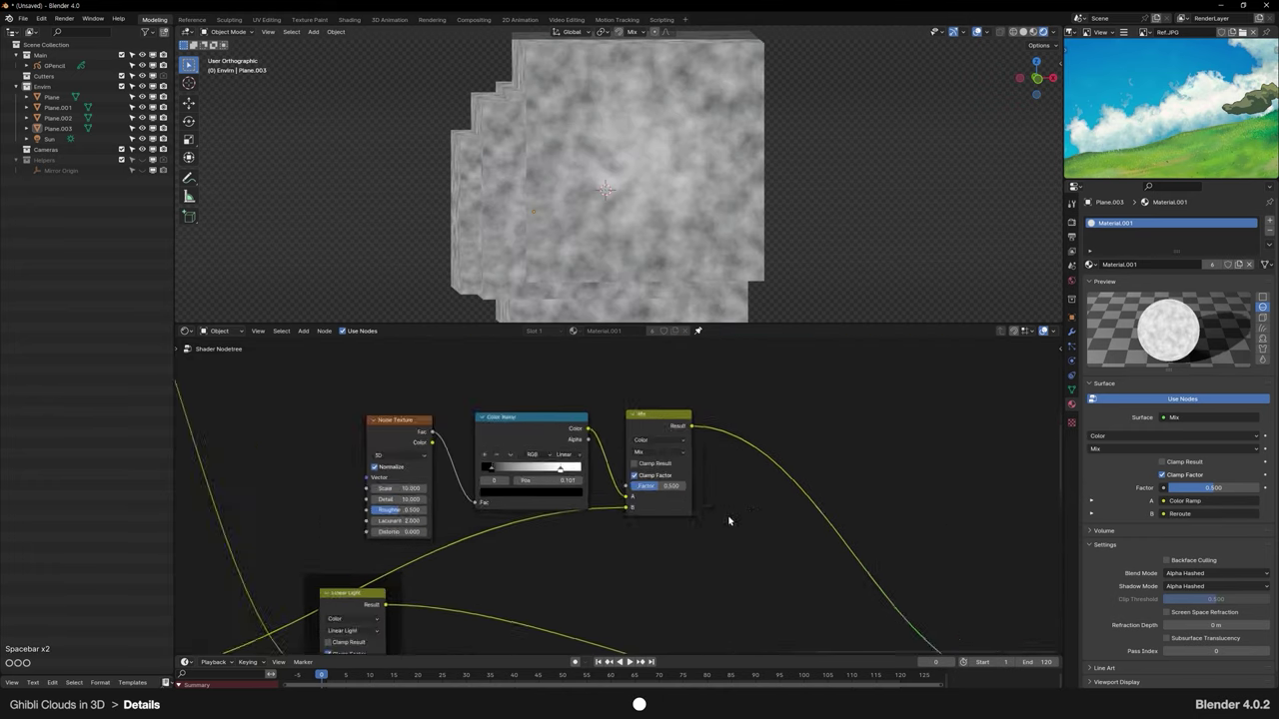
pyautogui.click(680, 421)
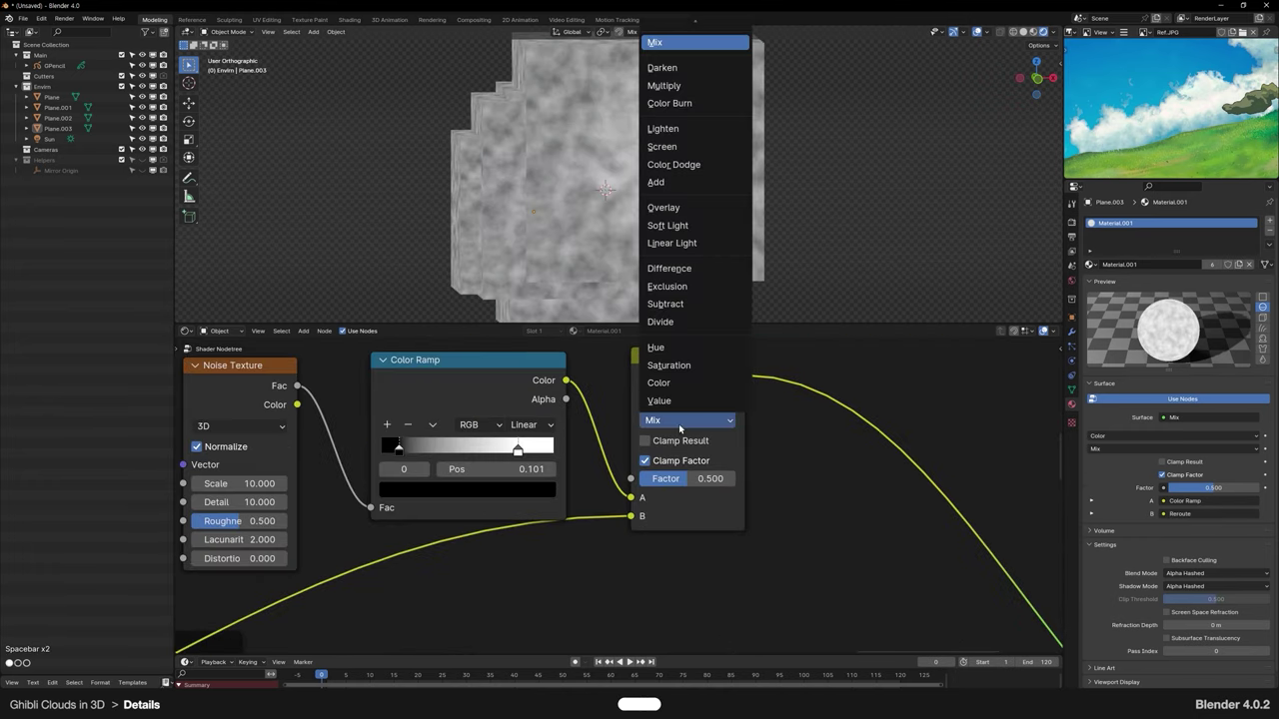
pyautogui.click(689, 243)
pyautogui.moveTo(697, 478); pyautogui.dragTo(740, 481)
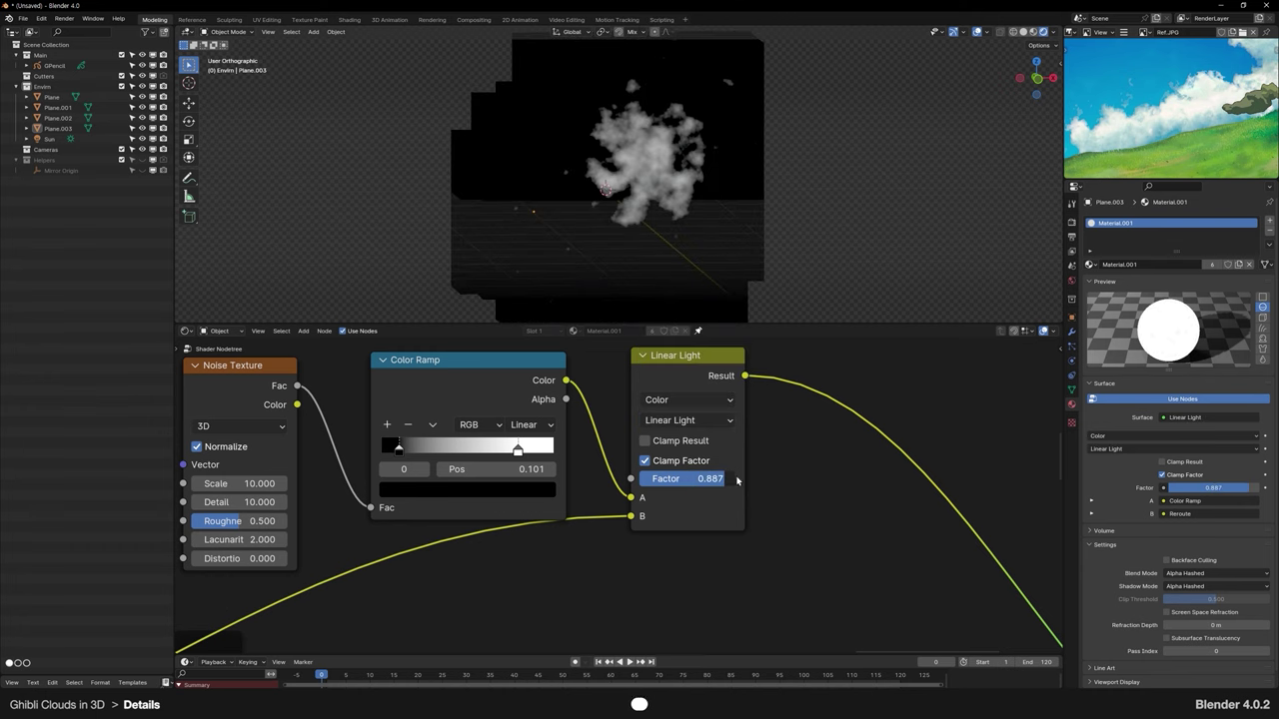
pyautogui.moveTo(661, 236); pyautogui.dragTo(696, 237, button='middle')
# Step: Duplicate the Color Ramp and insert the copy after the new Linear Light node
pyautogui.moveTo(682, 399); pyautogui.dragTo(619, 403, button='middle')
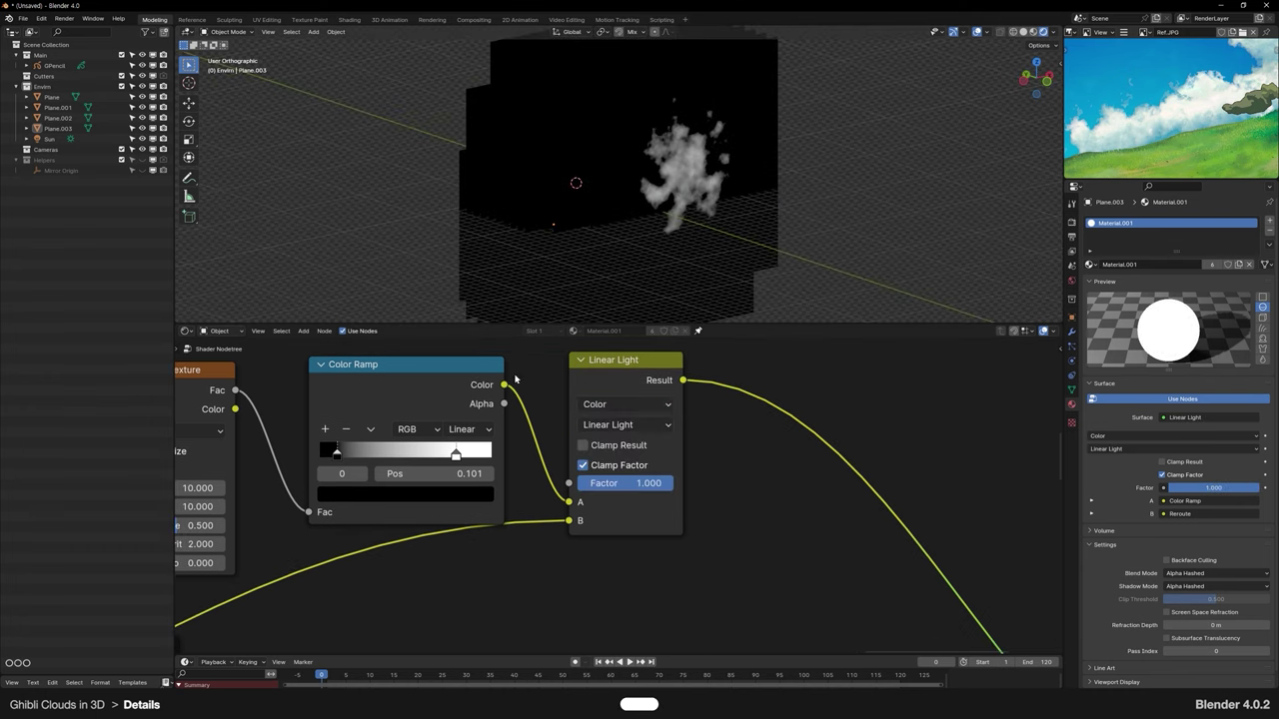
pyautogui.click(480, 381)
pyautogui.hotkey('ctrl', 'c')
pyautogui.hotkey('ctrl', 'v')
pyautogui.press('space')
pyautogui.moveTo(723, 509); pyautogui.dragTo(624, 525, button='middle')
pyautogui.scroll(1, 623, 526)
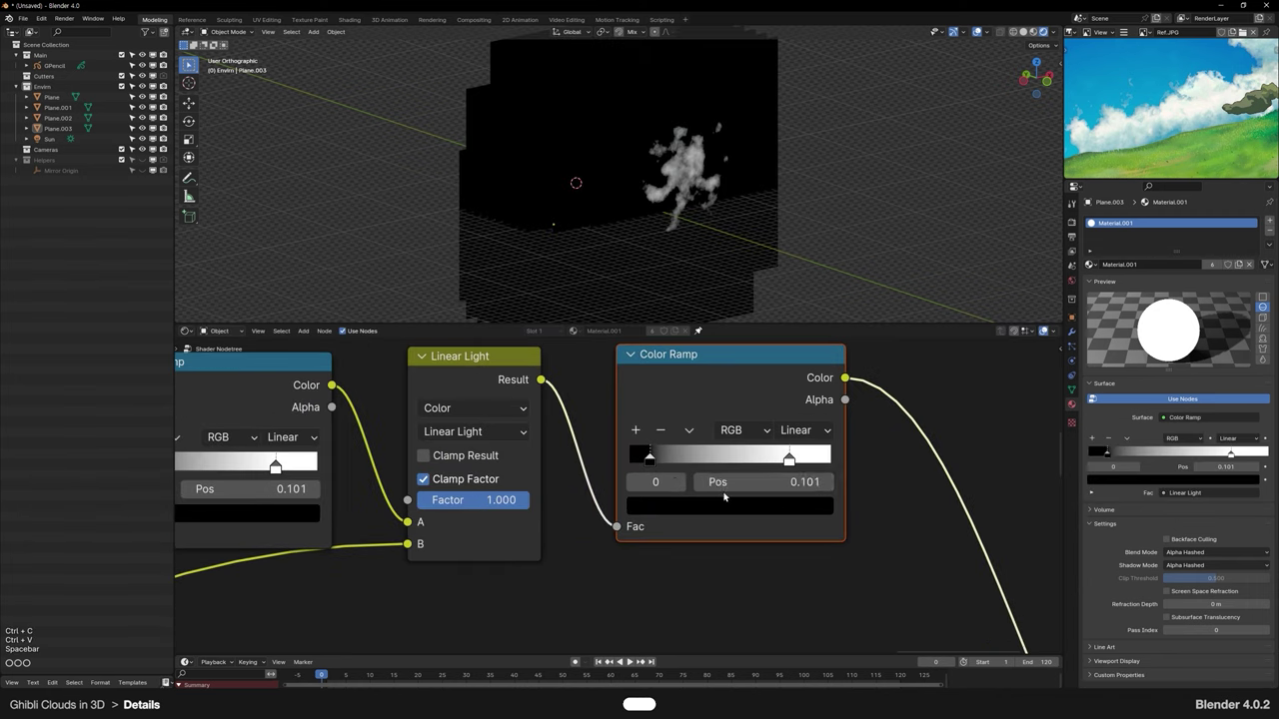
# Step: Move the copied Color Ramp's black stop to the start and its white stop to position 0.737
pyautogui.moveTo(650, 461); pyautogui.dragTo(633, 463)
pyautogui.moveTo(788, 462); pyautogui.dragTo(756, 463)
pyautogui.scroll(-5, 759, 480)
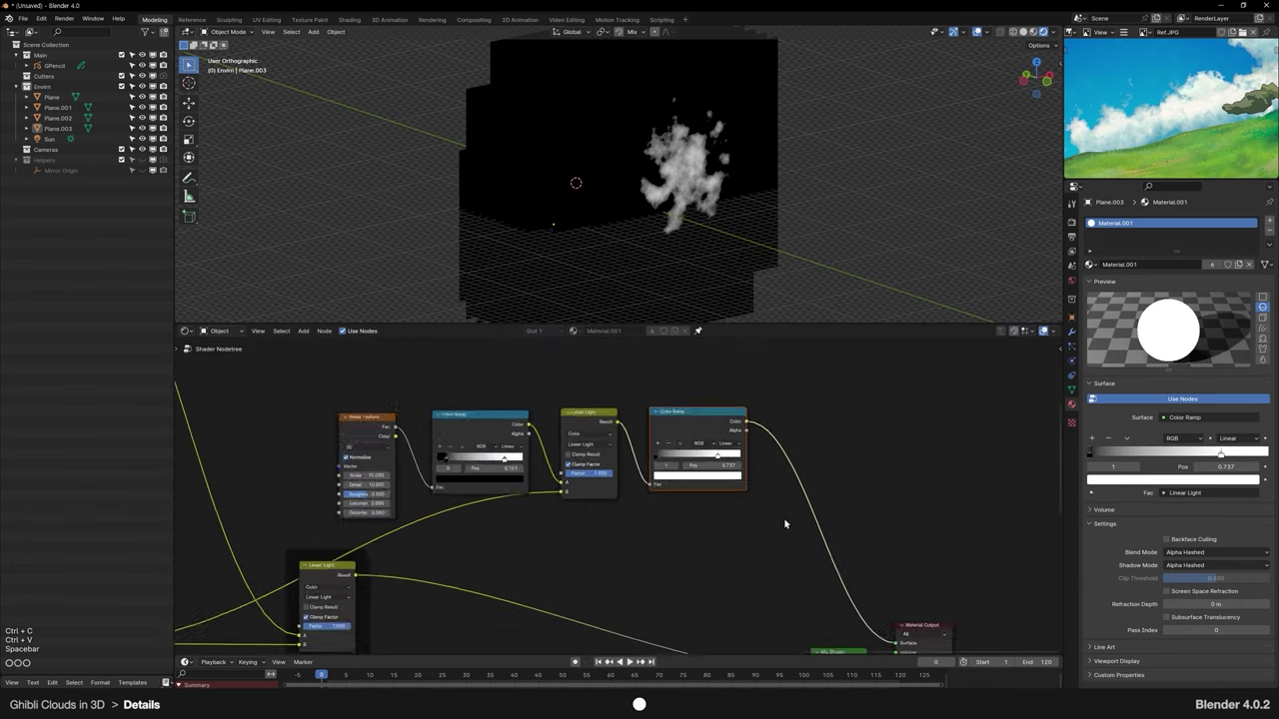
# Step: Insert a Math node set to Subtract between the copied Color Ramp and the Material Output
pyautogui.scroll(3, 659, 502)
pyautogui.click(844, 512)
pyautogui.click(862, 511)
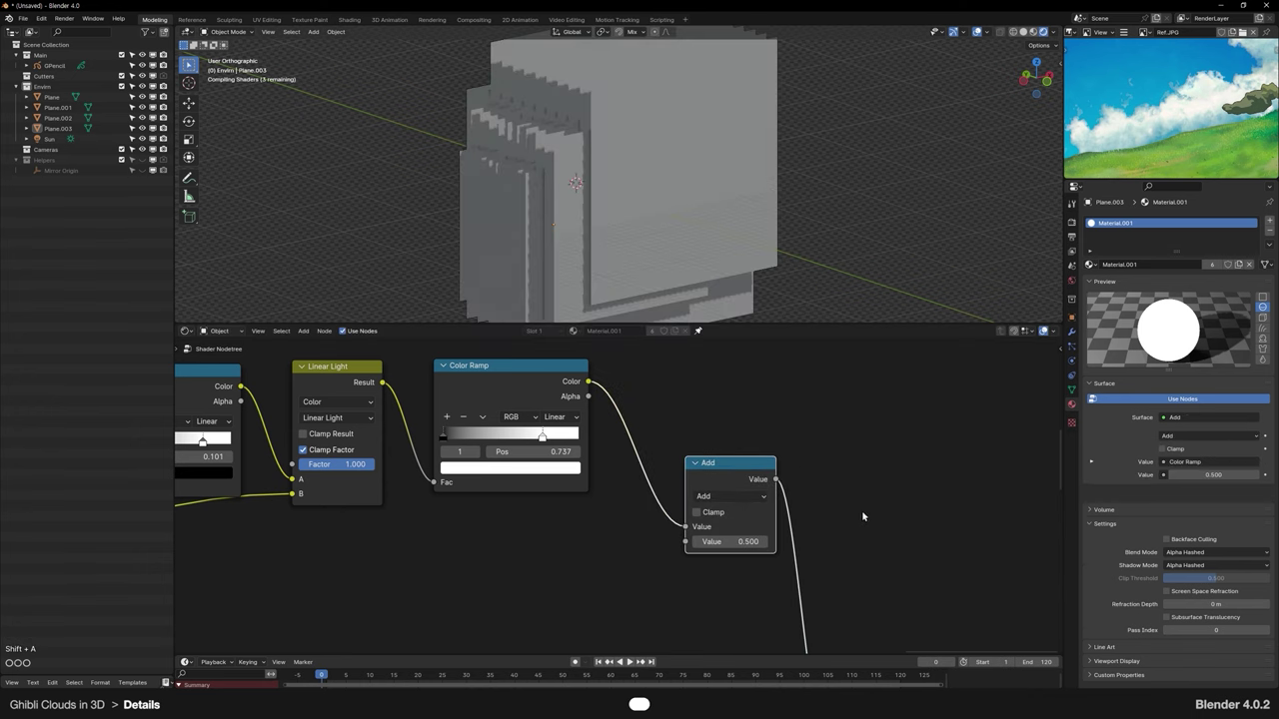
pyautogui.scroll(2, 711, 589)
pyautogui.click(774, 536)
pyautogui.click(589, 309)
# Step: Add a Color Ramp after the original Linear Light node that feeds the Mix Shader factor
pyautogui.scroll(-4, 798, 444)
pyautogui.scroll(2, 653, 441)
pyautogui.hotkey('shift', 'a')
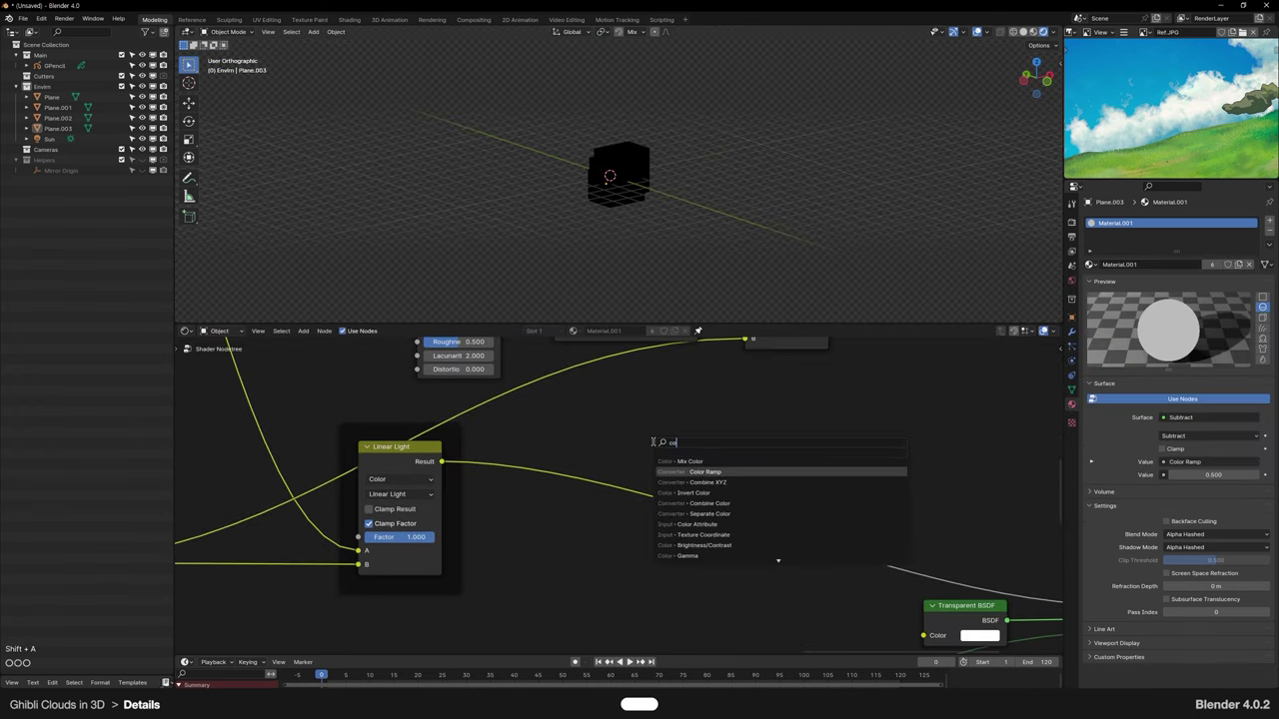
pyautogui.press('Return')
pyautogui.click(453, 442)
pyautogui.press('space')
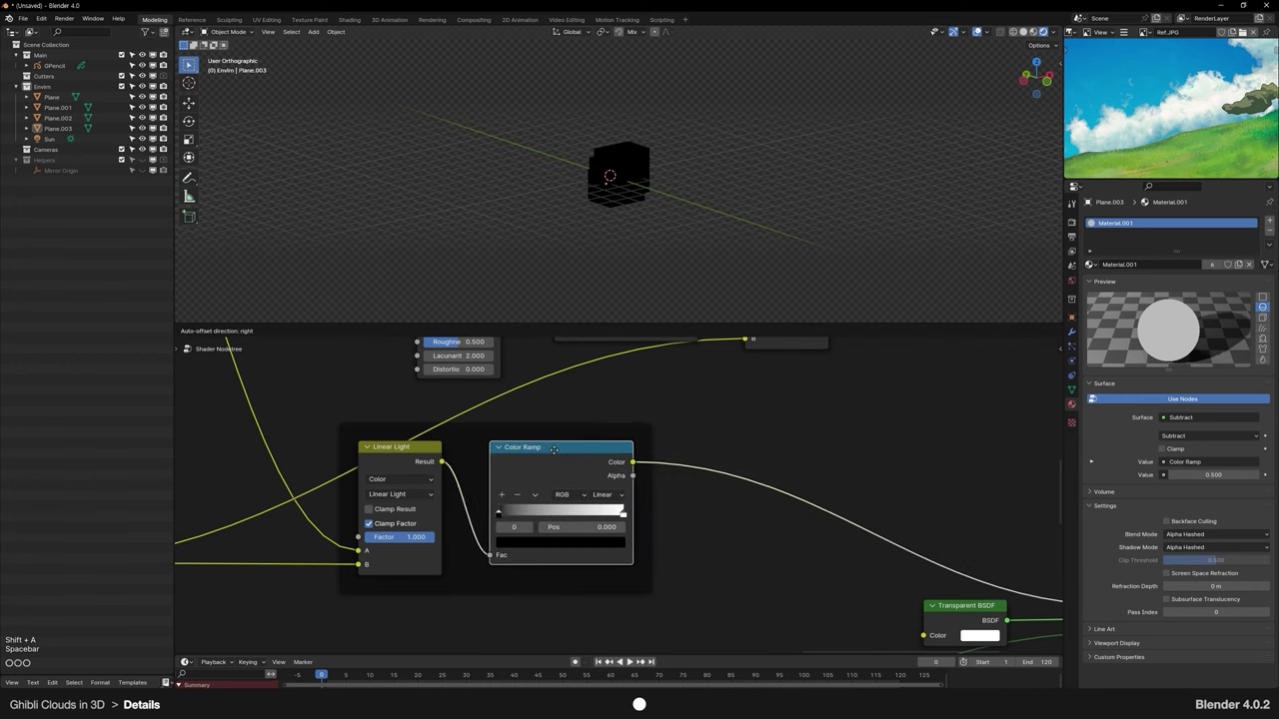
pyautogui.click(555, 450)
pyautogui.scroll(2, 667, 473)
pyautogui.scroll(-5, 619, 475)
# Step: Add a reroute on the new Color Ramp's output and connect it to the second Value of the Subtract node
pyautogui.press('space')
pyautogui.click(556, 500)
pyautogui.moveTo(573, 477)
pyautogui.keyDown('shift'); pyautogui.mouseDown(button='right')
pyautogui.moveTo(571, 529)
pyautogui.moveTo(517, 517)
pyautogui.mouseUp(button='right'); pyautogui.keyUp('shift')
pyautogui.scroll(2, 645, 493)
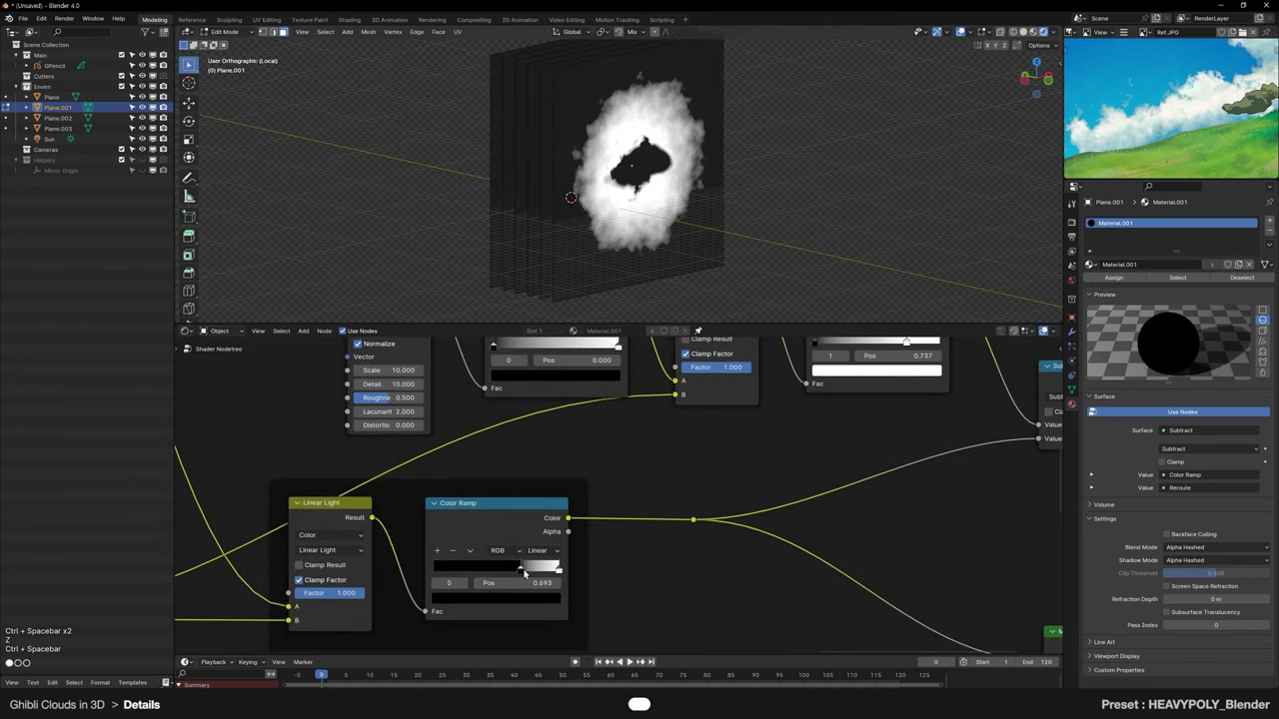
# Step: Group the new noise, Color Ramp, Linear Light and Subtract nodes in a frame labelled Outline with a label size of 40
pyautogui.scroll(-4, 751, 217)
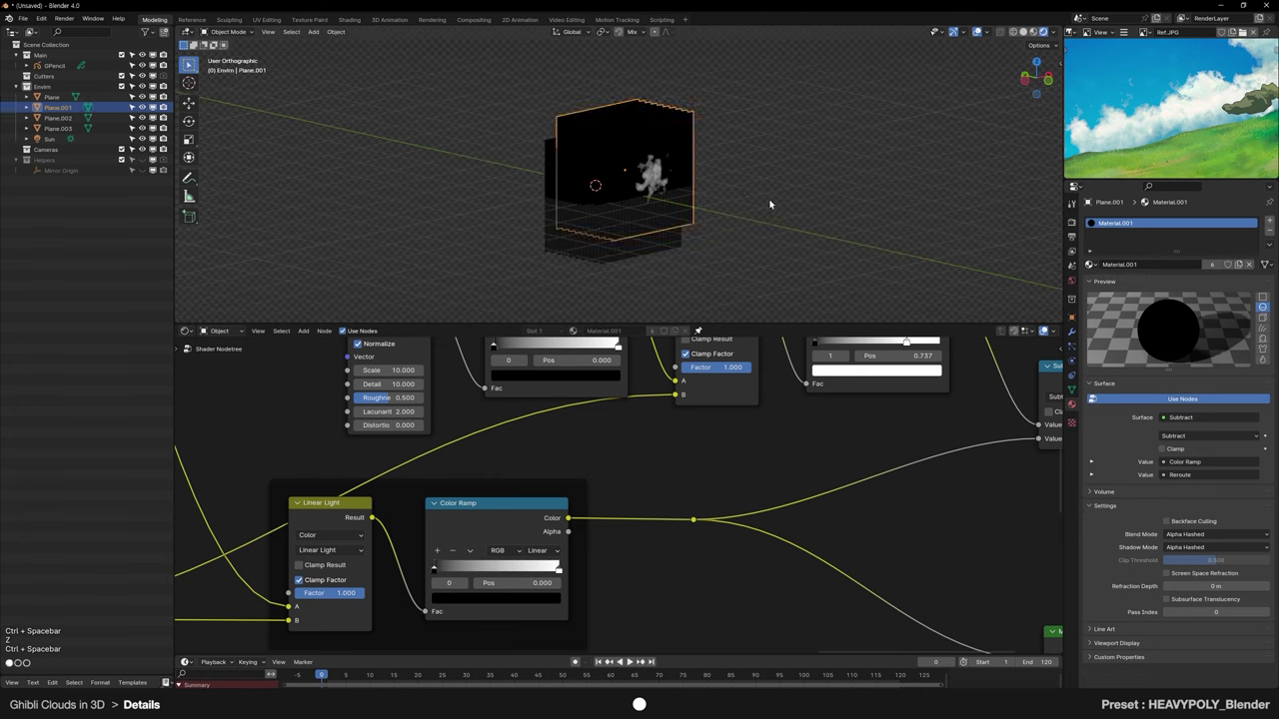
pyautogui.scroll(4, 795, 245)
pyautogui.scroll(-3, 774, 487)
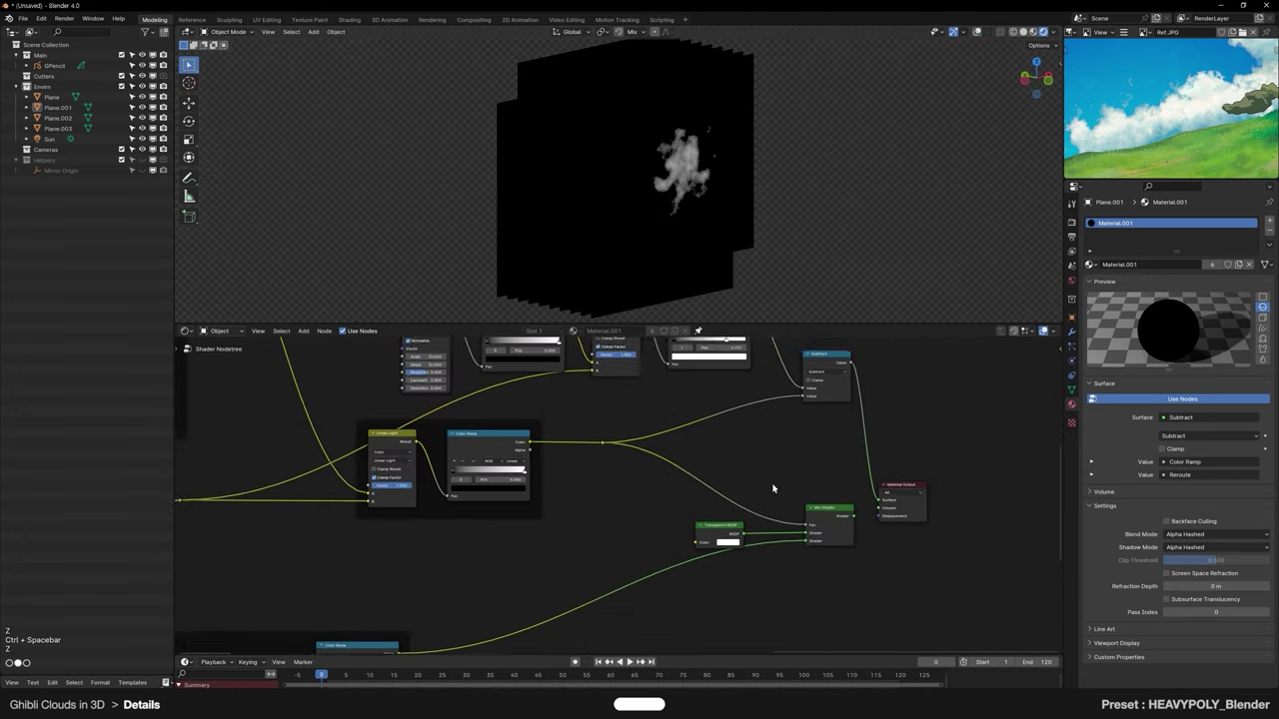
pyautogui.moveTo(461, 424); pyautogui.dragTo(849, 504)
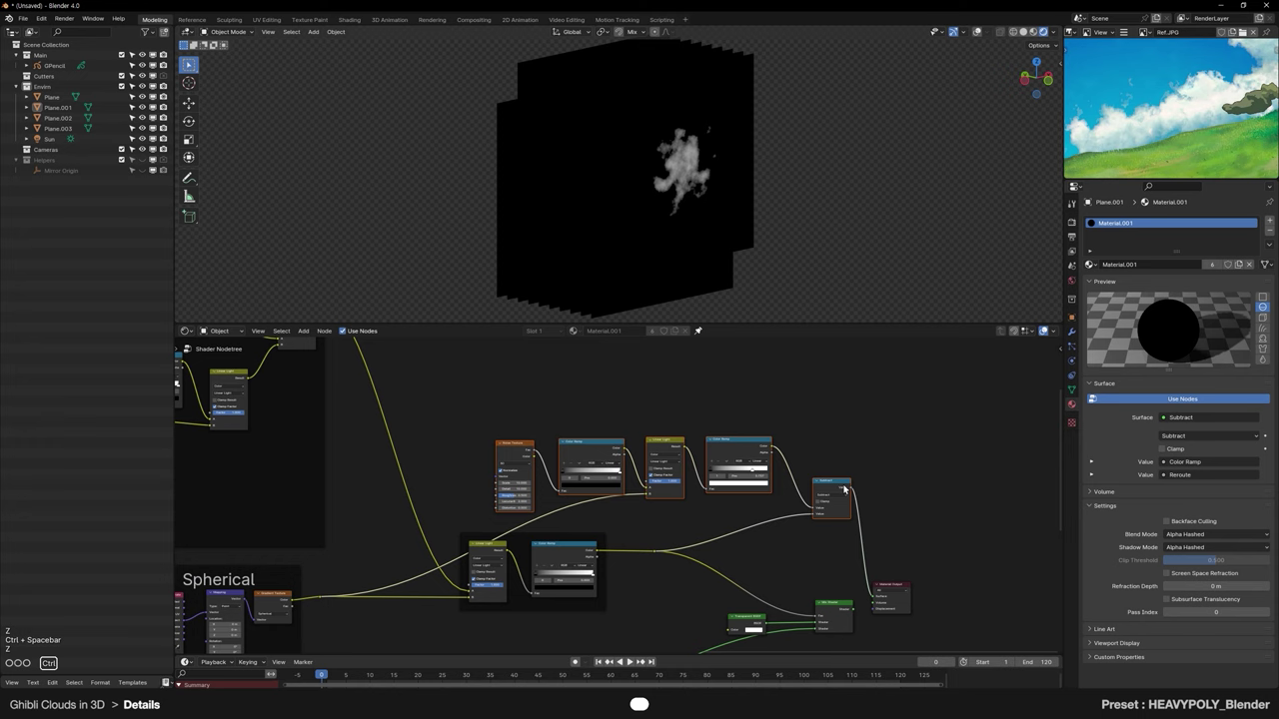
pyautogui.hotkey('ctrl', 'j')
pyautogui.press('n')
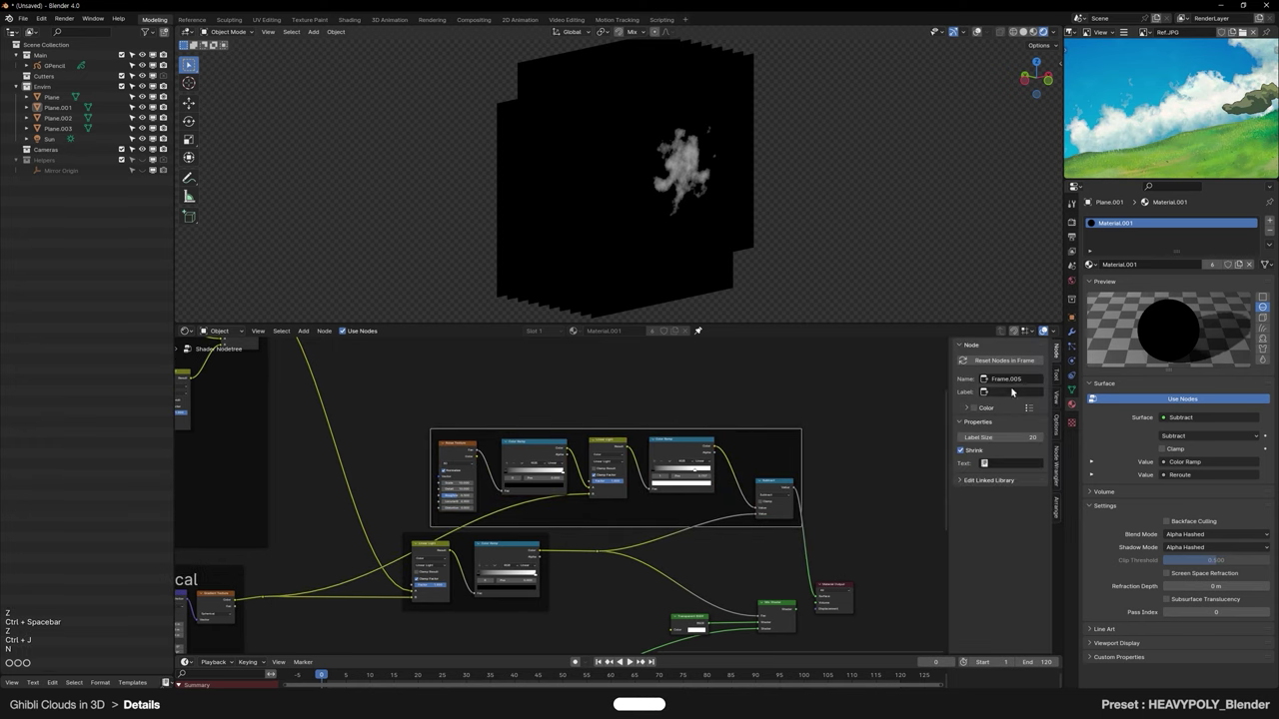
pyautogui.click(1004, 435)
pyautogui.write('60')
pyautogui.press('Return')
pyautogui.scroll(-3, 705, 436)
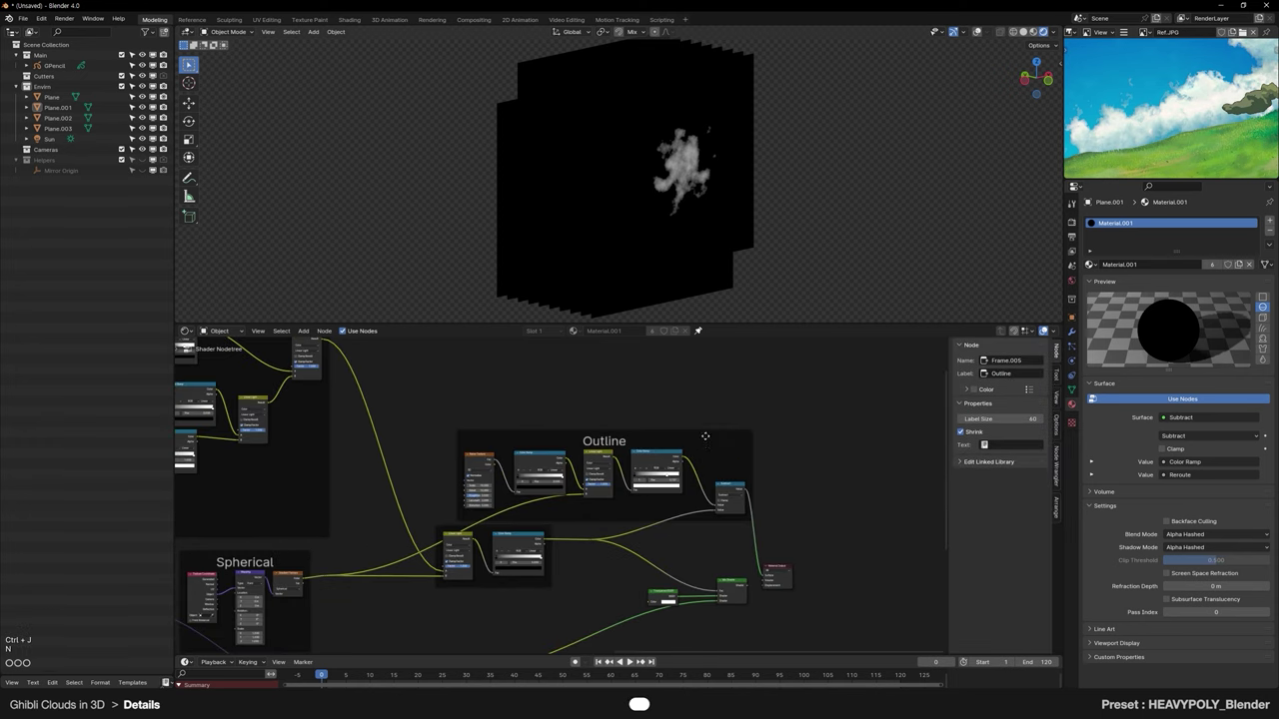
# Step: Move the Outline frame higher and shift the Transparent BSDF, Mix Shader and Material Output further along the node tree
pyautogui.moveTo(705, 435); pyautogui.dragTo(777, 515, button='middle')
pyautogui.press('space')
pyautogui.click(702, 385)
pyautogui.moveTo(837, 641); pyautogui.dragTo(769, 488, button='middle')
pyautogui.moveTo(651, 491); pyautogui.dragTo(837, 544)
pyautogui.moveTo(868, 528); pyautogui.dragTo(722, 549, button='middle')
pyautogui.press('space')
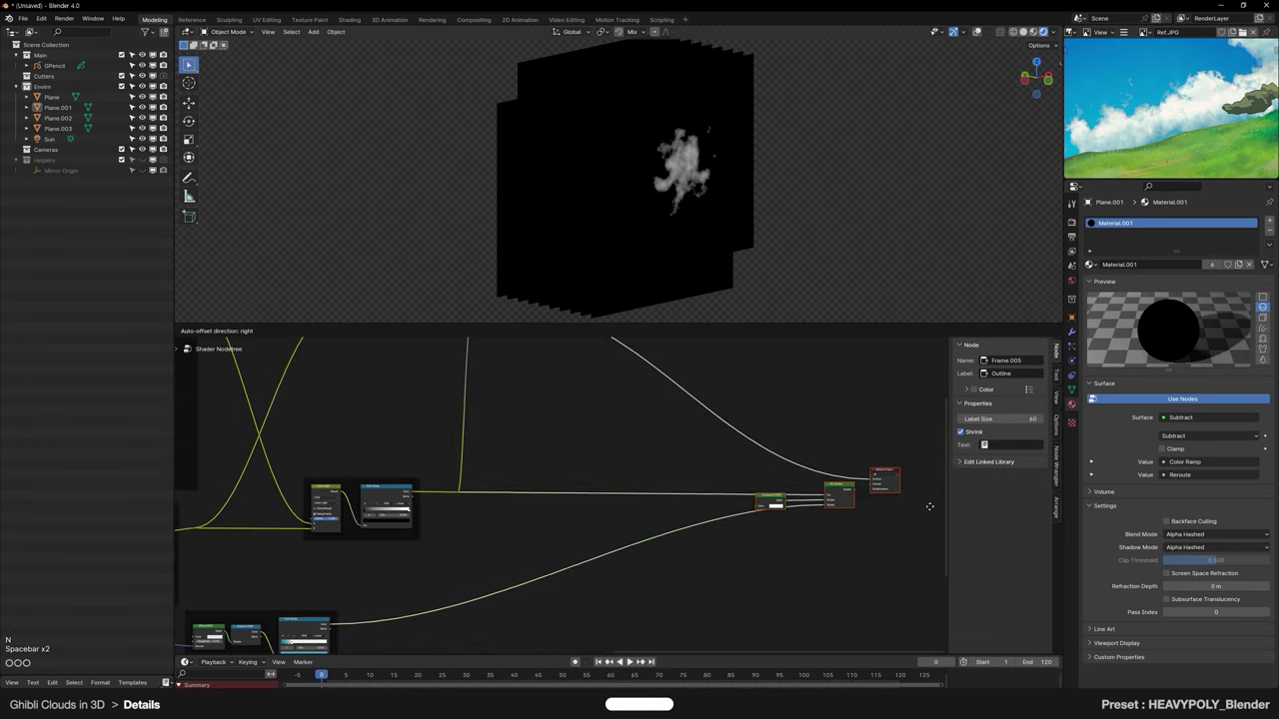
pyautogui.click(927, 507)
# Step: Place the Transparent BSDF above the Mix Shader and reconnect the Mix Shader to the Material Output
pyautogui.scroll(3, 904, 512)
pyautogui.click(828, 505)
pyautogui.press('space')
pyautogui.click(836, 474)
pyautogui.moveTo(924, 489); pyautogui.dragTo(676, 533, button='middle')
pyautogui.scroll(4, 676, 534)
pyautogui.keyDown('ctrl'); pyautogui.keyDown('shift'); pyautogui.click(644, 513); pyautogui.keyUp('shift'); pyautogui.keyUp('ctrl')
# Step: Insert a Hue/Saturation/Value node on the link between the blue-white Color Ramp and the Mix Shader
pyautogui.scroll(-4, 536, 557)
pyautogui.moveTo(612, 208); pyautogui.dragTo(570, 212, button='middle')
pyautogui.scroll(-4, 708, 447)
pyautogui.moveTo(404, 582); pyautogui.dragTo(753, 421, button='middle')
pyautogui.scroll(3, 679, 228)
pyautogui.moveTo(569, 444); pyautogui.dragTo(625, 502, button='middle')
pyautogui.moveTo(671, 560); pyautogui.dragTo(663, 493, button='middle')
pyautogui.scroll(2, 662, 494)
pyautogui.click(661, 479)
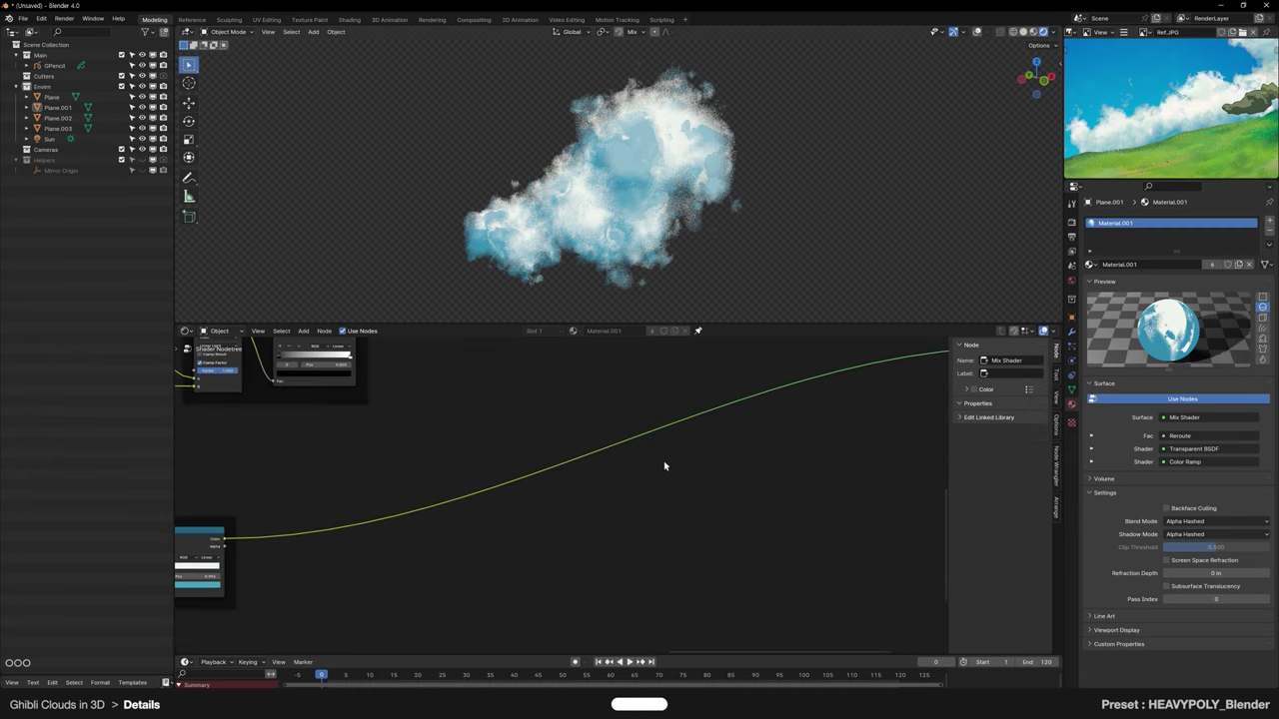
pyautogui.press('Return')
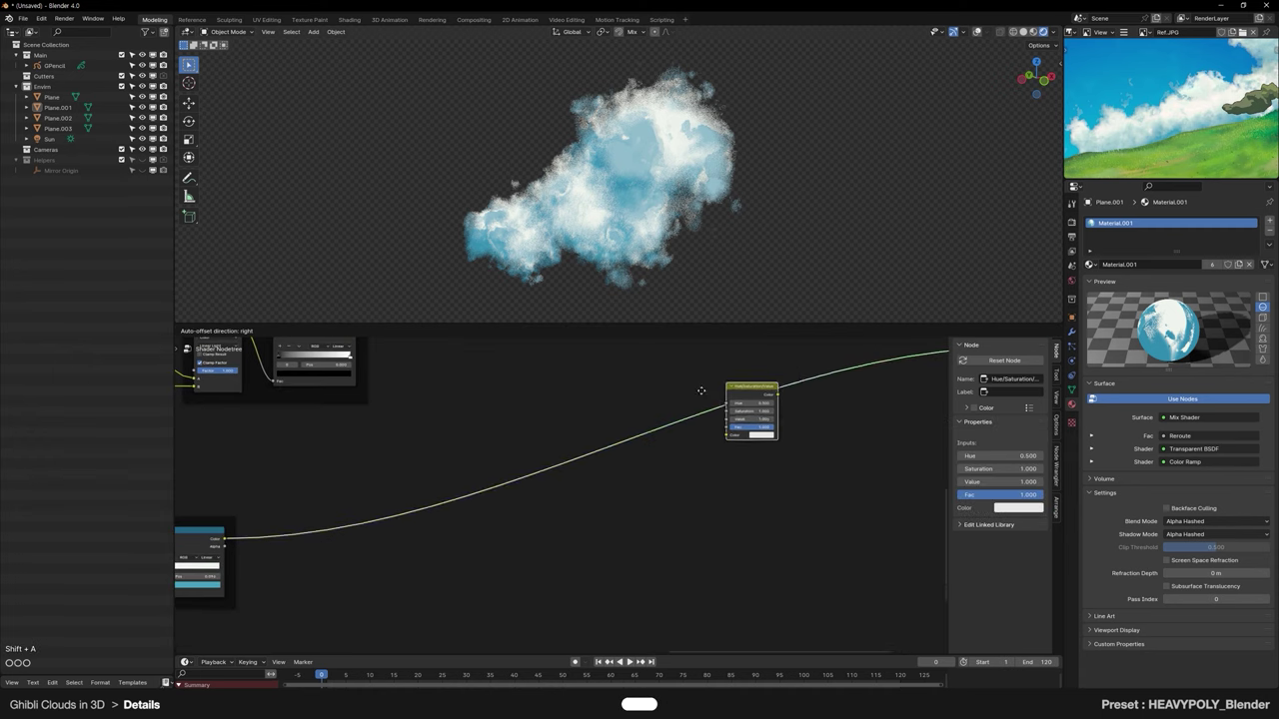
pyautogui.click(616, 413)
pyautogui.scroll(2, 711, 477)
# Step: Insert a Mix Color node between the Hue/Saturation/Value node and the Mix Shader
pyautogui.moveTo(903, 411); pyautogui.dragTo(612, 494, button='middle')
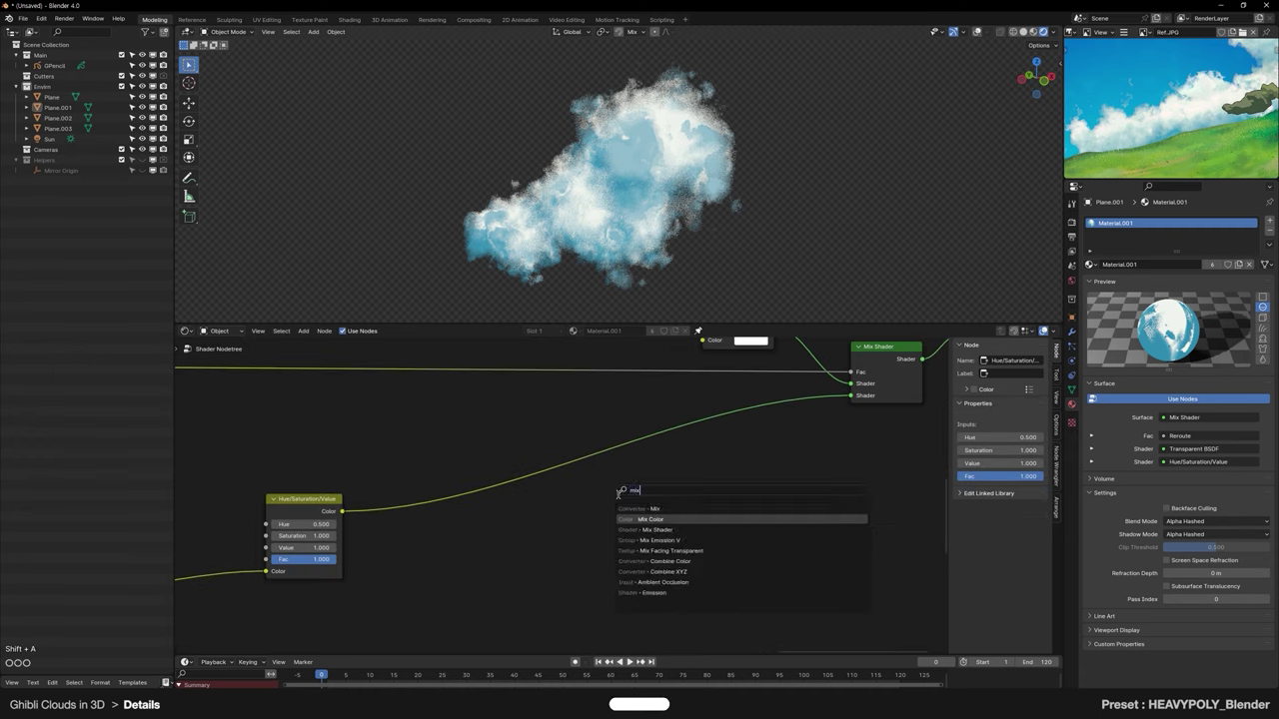
pyautogui.press('Return')
pyautogui.click(632, 593)
pyautogui.scroll(3, 468, 558)
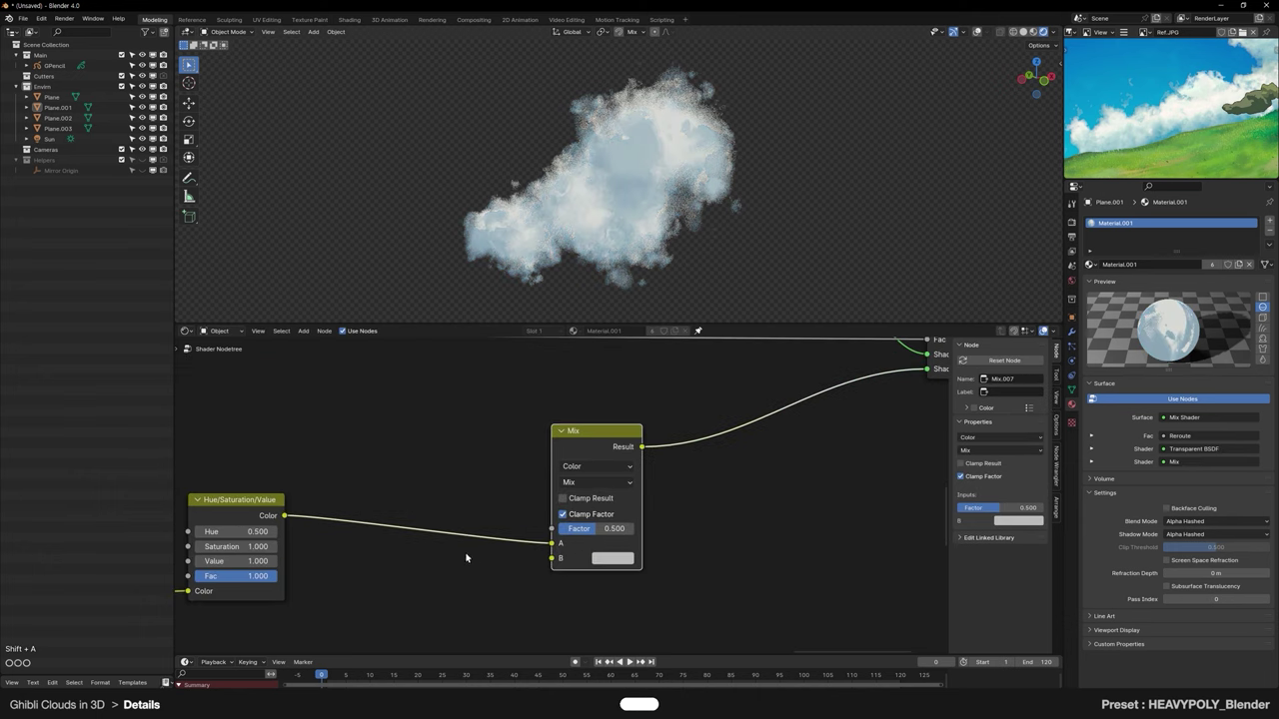
# Step: Connect the Hue/Saturation/Value output to the Mix node's B input and the blue-white Color Ramp directly to A
pyautogui.moveTo(615, 531); pyautogui.dragTo(616, 532)
pyautogui.scroll(-5, 612, 534)
pyautogui.moveTo(319, 555); pyautogui.dragTo(588, 452, button='middle')
pyautogui.moveTo(883, 426); pyautogui.dragTo(884, 426)
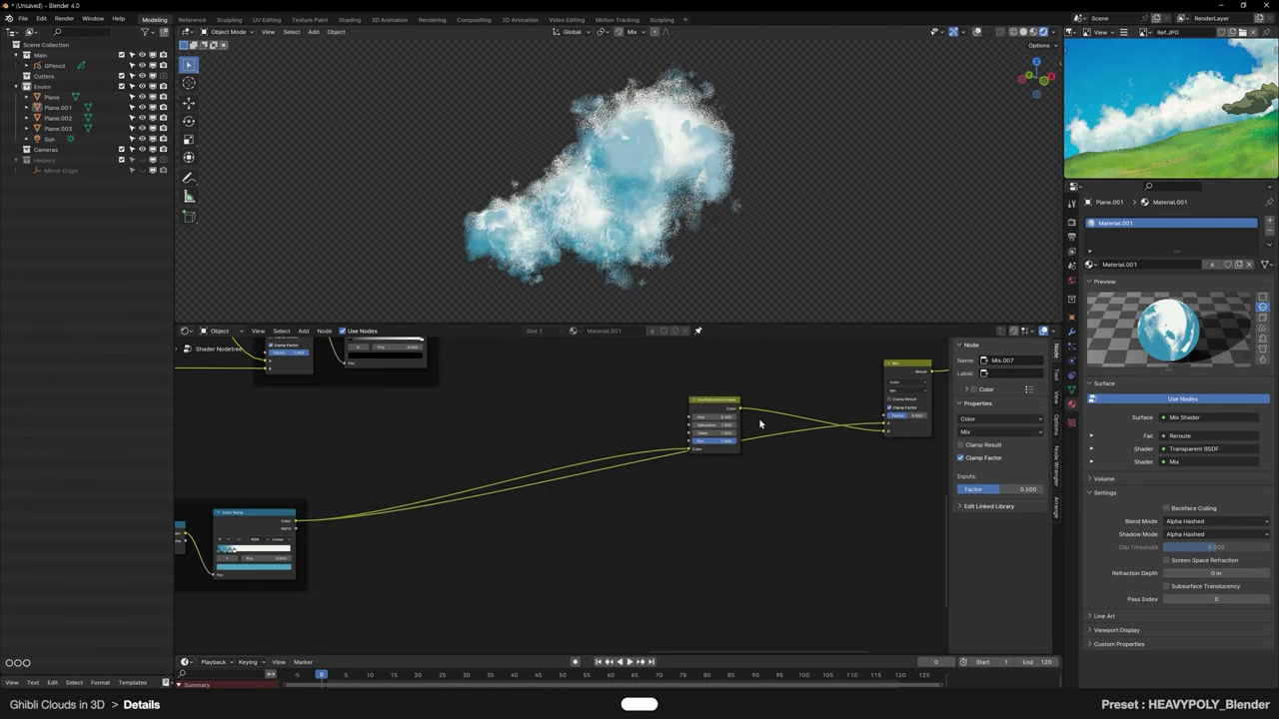
# Step: Add a reroute where the Color Ramp branches to both nodes and place the Hue/Saturation/Value node below the A link
pyautogui.press('n')
pyautogui.moveTo(810, 413); pyautogui.dragTo(799, 416, button='middle')
pyautogui.click(775, 411)
pyautogui.press('space')
pyautogui.click(846, 455)
pyautogui.scroll(2, 716, 432)
pyautogui.moveTo(713, 433)
pyautogui.mouseDown(button='middle')
pyautogui.moveTo(726, 427)
pyautogui.moveTo(708, 433)
pyautogui.mouseUp(button='middle')
pyautogui.keyDown('shift'); pyautogui.moveTo(702, 404); pyautogui.dragTo(687, 422, button='right'); pyautogui.keyUp('shift')
pyautogui.press('space')
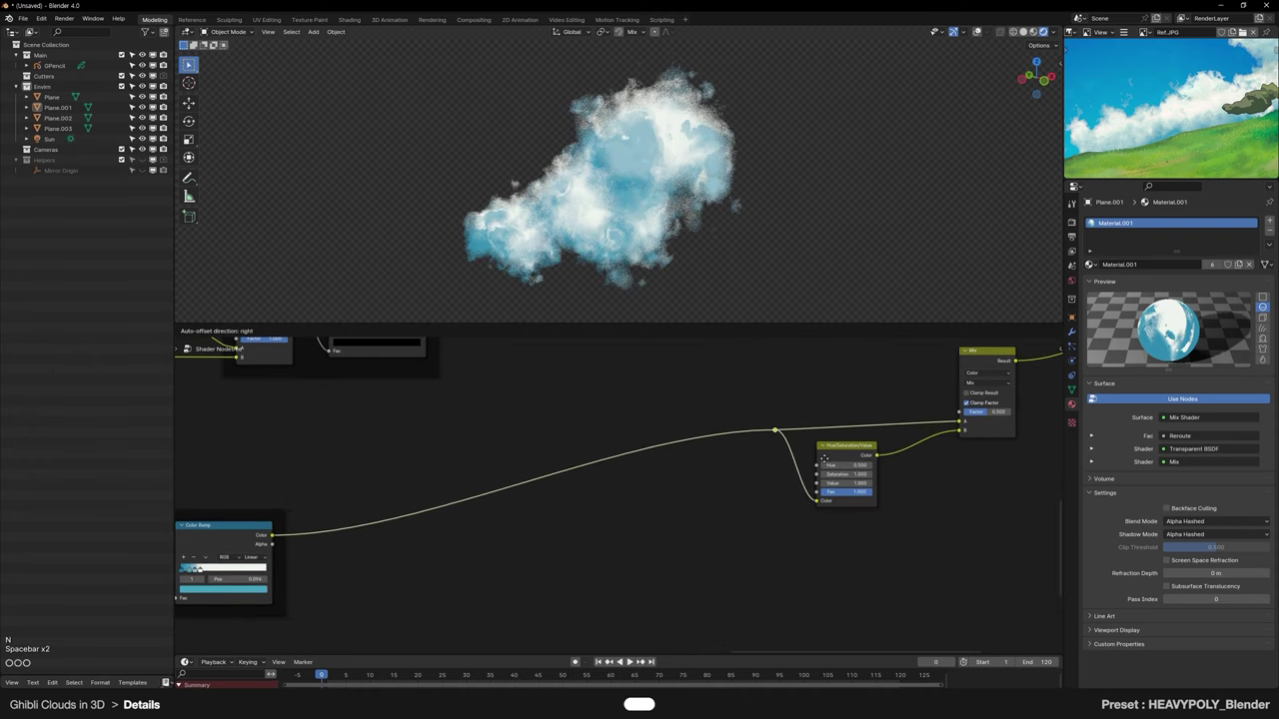
pyautogui.click(825, 463)
# Step: Connect the Outline frame's Subtract output to the Factor of the new Mix node
pyautogui.moveTo(886, 376); pyautogui.dragTo(782, 425, button='middle')
pyautogui.scroll(-1, 782, 426)
pyautogui.moveTo(744, 195)
pyautogui.mouseDown(button='middle')
pyautogui.moveTo(767, 184)
pyautogui.moveTo(744, 196)
pyautogui.mouseUp(button='middle')
pyautogui.scroll(3, 782, 463)
pyautogui.moveTo(903, 431); pyautogui.dragTo(834, 545, button='middle')
pyautogui.scroll(-10, 886, 438)
pyautogui.scroll(4, 620, 419)
pyautogui.click(518, 349)
pyautogui.moveTo(703, 599); pyautogui.dragTo(736, 597)
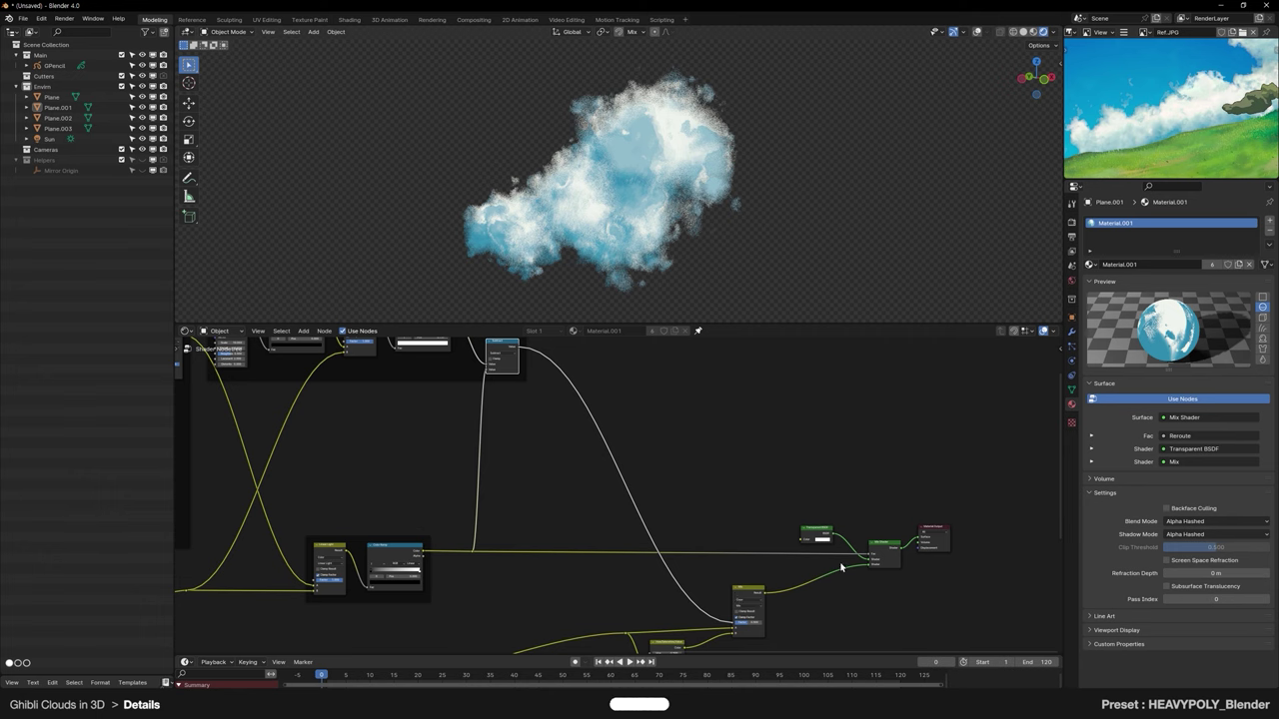
# Step: Set the new Mix node's blending mode to Multiply
pyautogui.scroll(4, 879, 630)
pyautogui.click(836, 472)
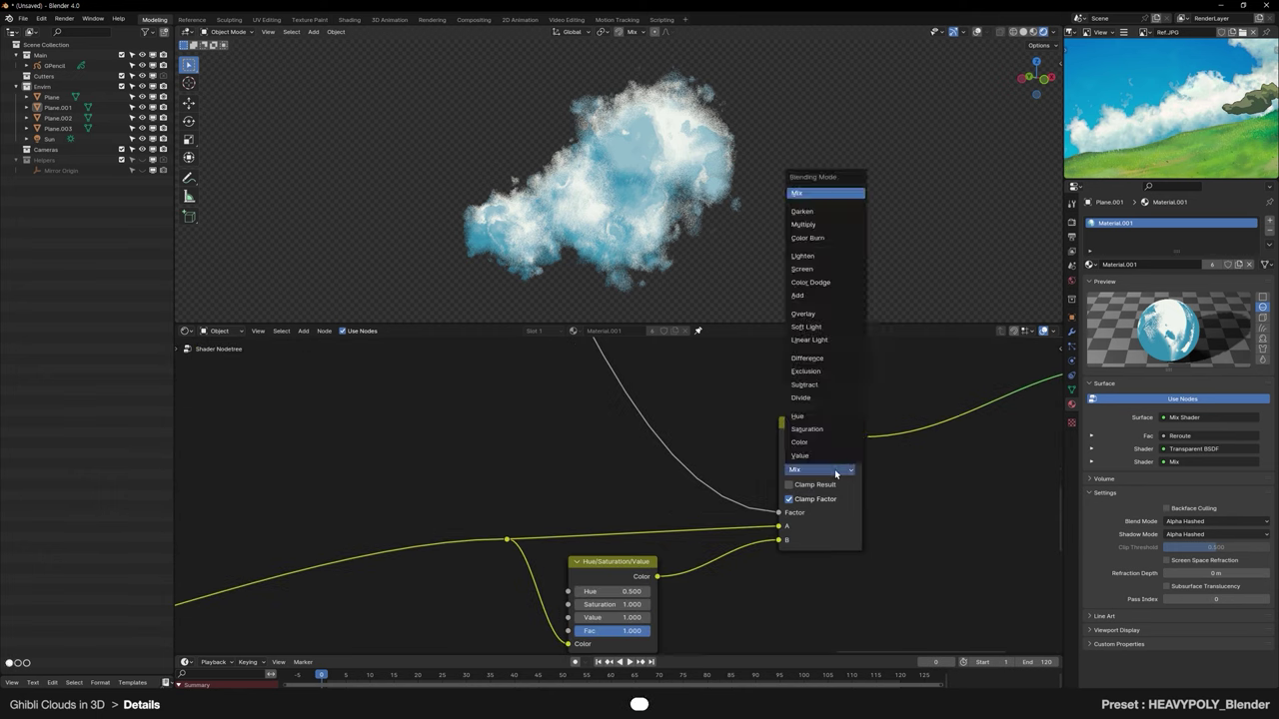
pyautogui.click(804, 224)
pyautogui.scroll(2, 676, 400)
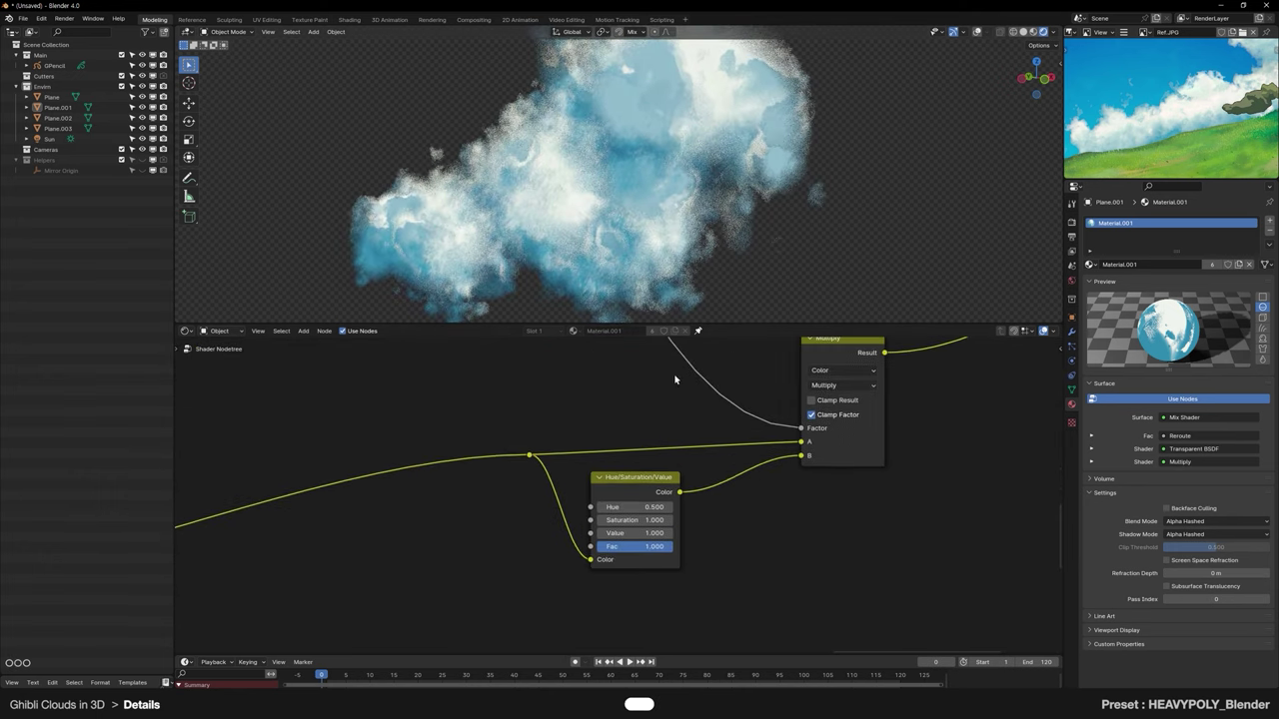
# Step: Set the Hue/Saturation/Value node to Hue 0.360, Saturation 1.600 and Value 1.400
pyautogui.moveTo(668, 544); pyautogui.dragTo(759, 527)
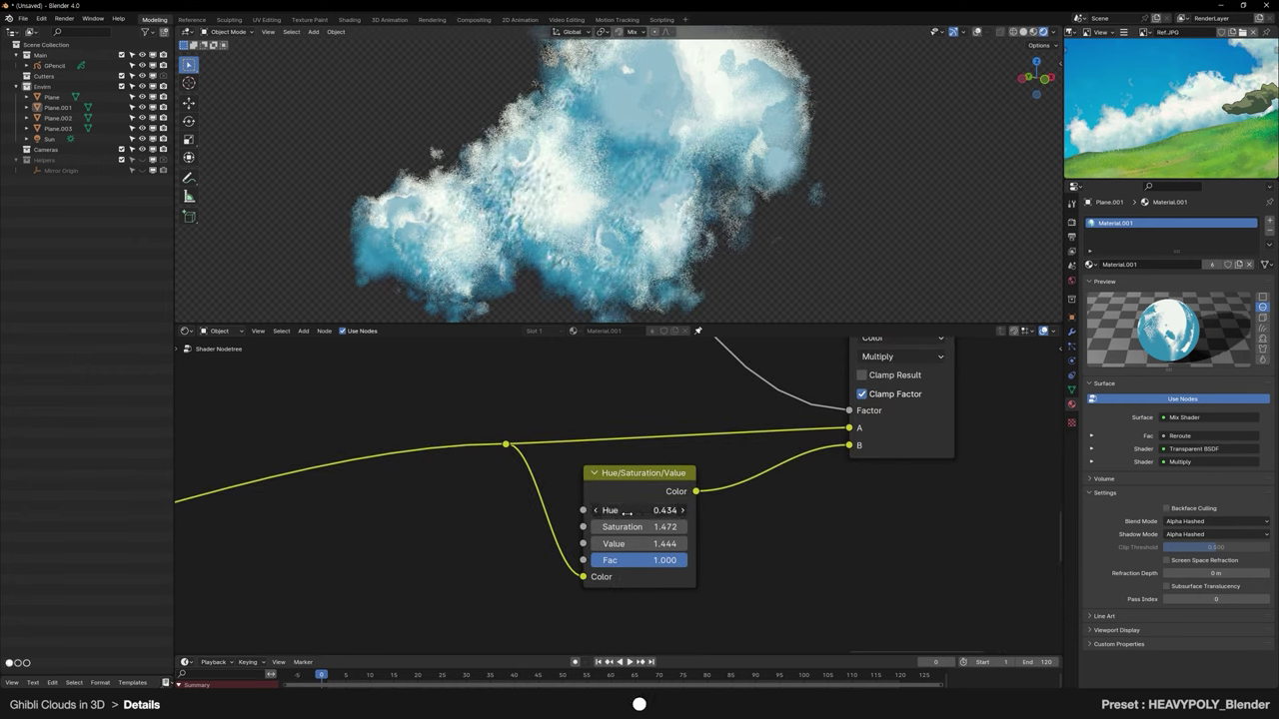
pyautogui.scroll(-2, 664, 230)
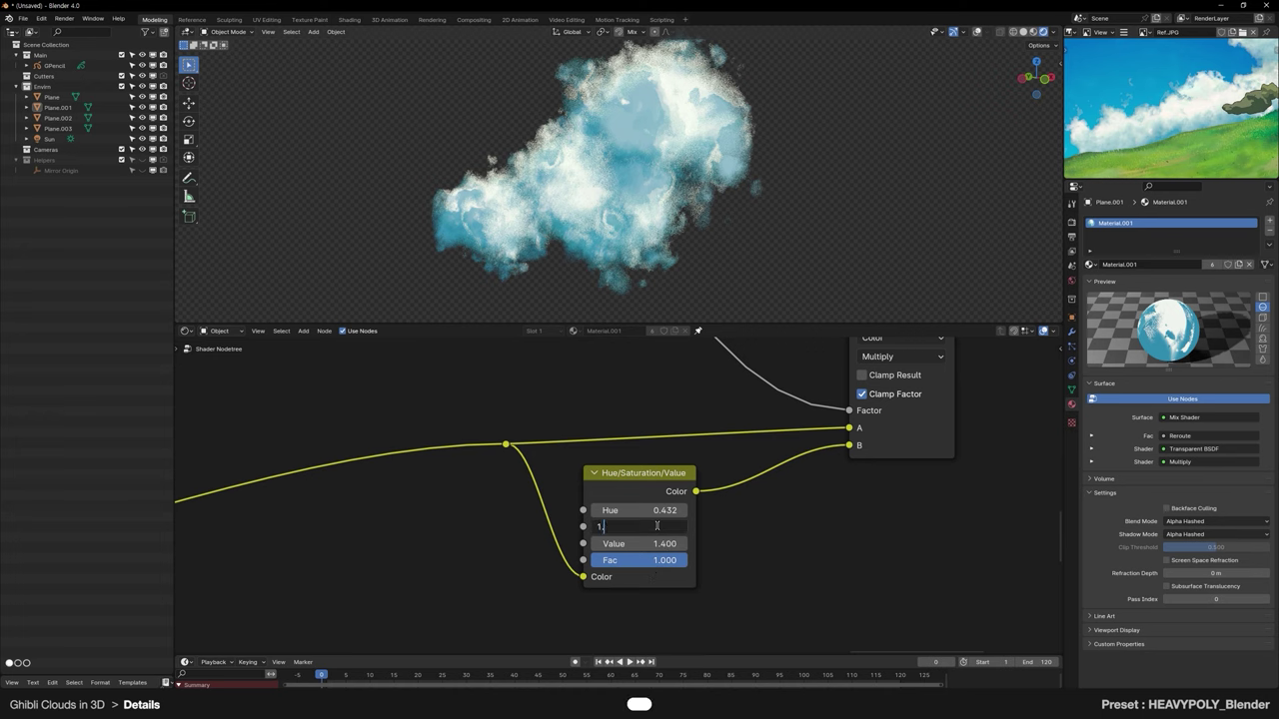
pyautogui.scroll(-2, 655, 249)
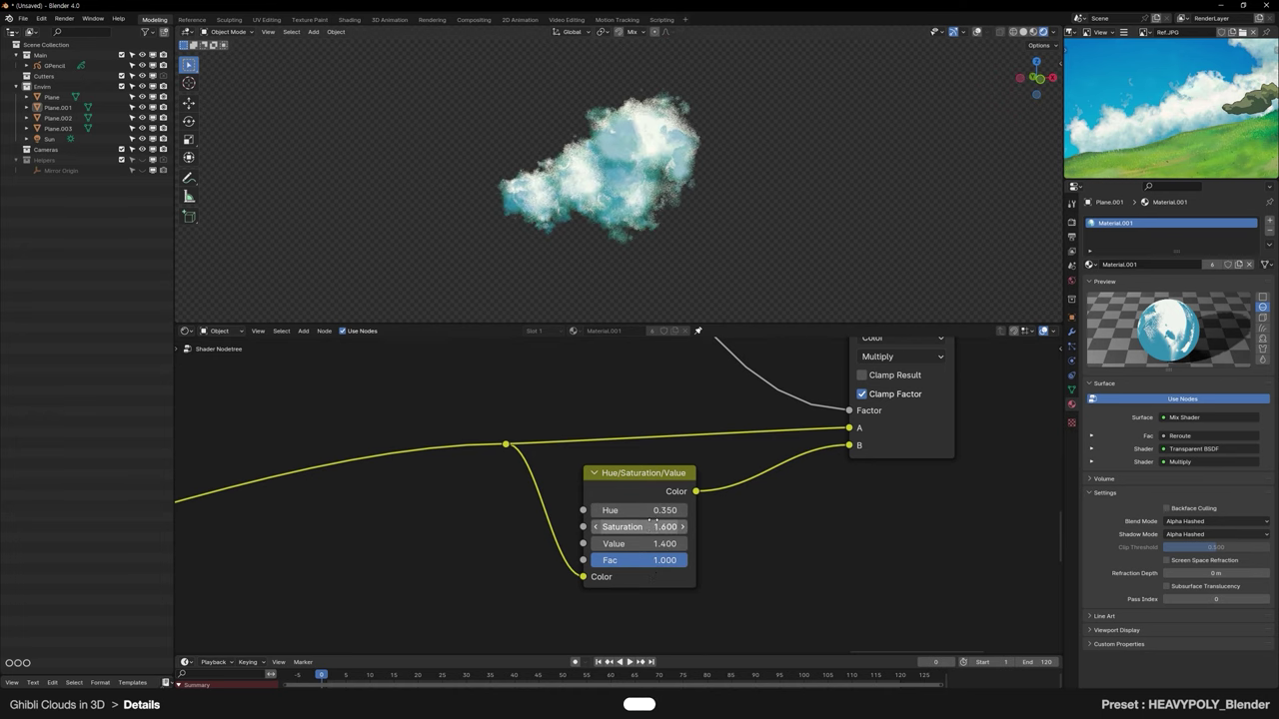
pyautogui.moveTo(662, 280); pyautogui.dragTo(679, 268, button='middle')
pyautogui.scroll(1, 729, 190)
# Step: Show the viewport overlays and add a plane rotated 90 degrees, scaled up and widened along X as a backdrop
pyautogui.press('z')
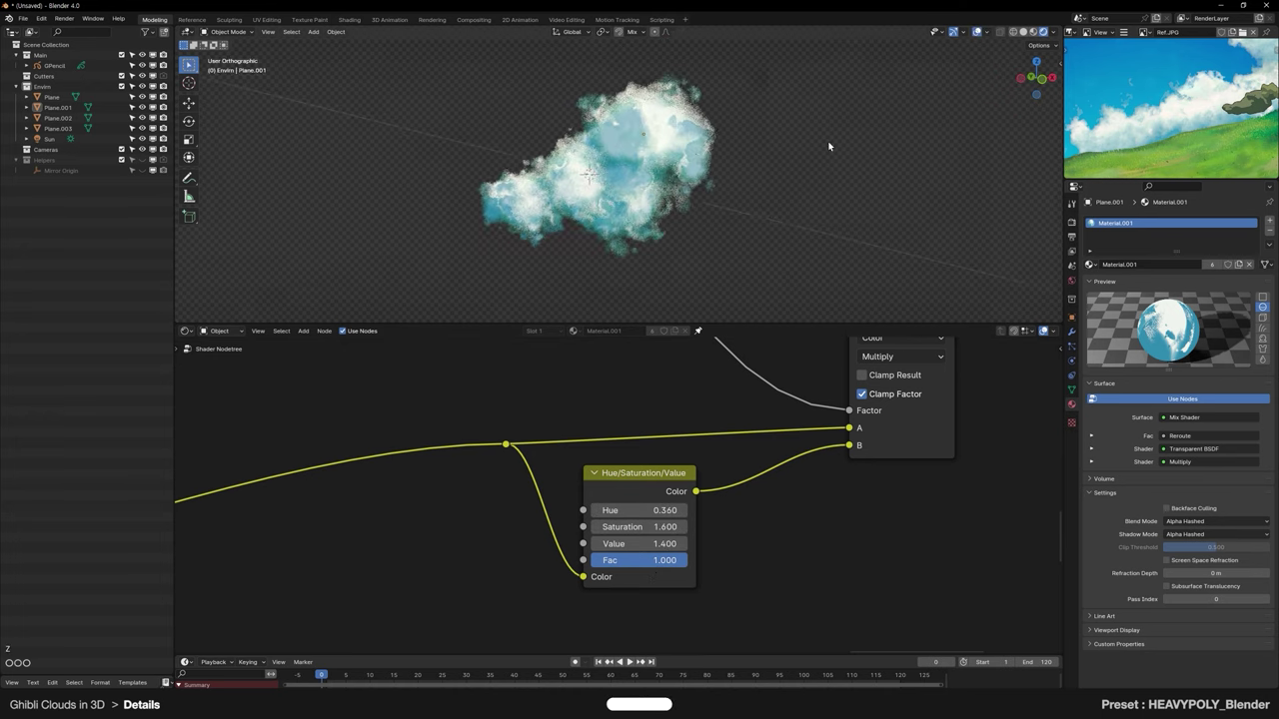
pyautogui.hotkey('shift', 'a')
pyautogui.click(844, 172)
pyautogui.press('9')
pyautogui.press('0')
pyautogui.press('Return')
pyautogui.press('s')
pyautogui.click(695, 235)
pyautogui.press('s')
pyautogui.press('x')
pyautogui.click(758, 279)
# Step: Create a new material on the backdrop plane and delete its default shader node
pyautogui.click(698, 331)
pyautogui.click(634, 332)
pyautogui.press('`')
pyautogui.press('`')
pyautogui.press('Delete')
# Step: Build a gradient node chain with a color ramp for the backdrop and connect it to the Material Output
pyautogui.moveTo(690, 426); pyautogui.dragTo(831, 426)
pyautogui.press('space')
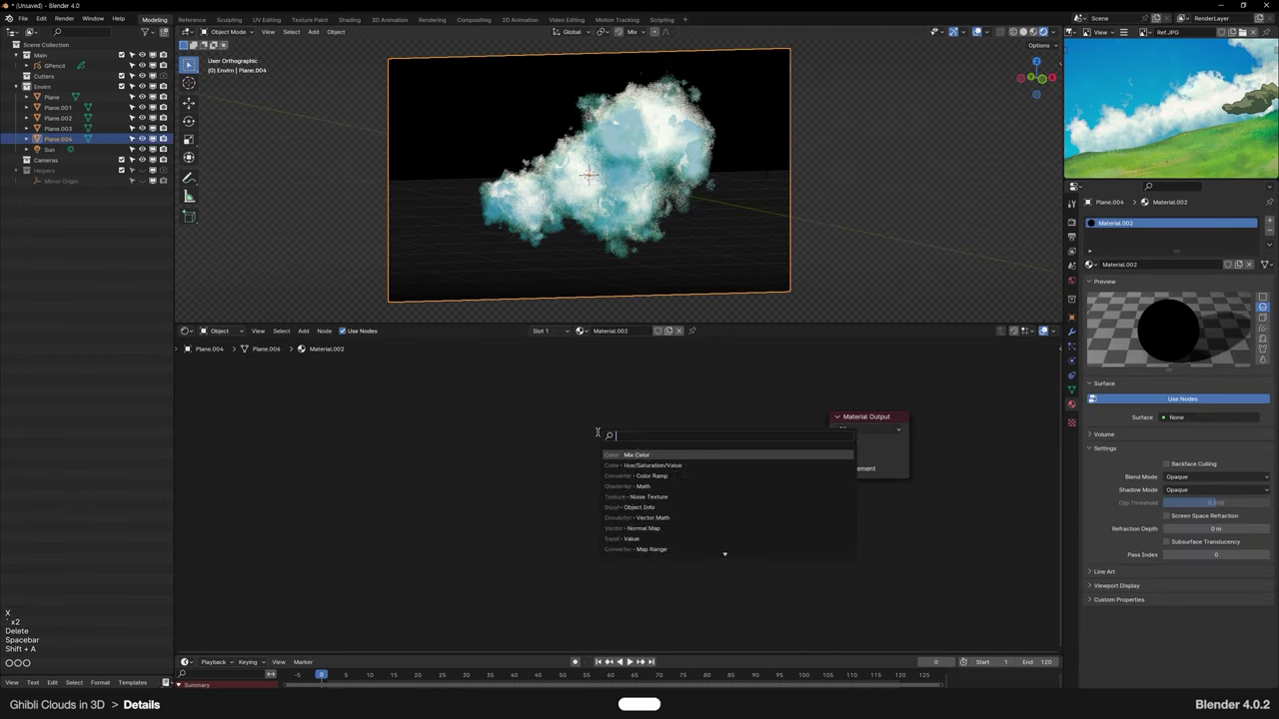
pyautogui.hotkey('shift', 'a')
pyautogui.click(483, 423)
pyautogui.hotkey('shift', 'a')
pyautogui.click(455, 424)
pyautogui.moveTo(540, 478); pyautogui.dragTo(952, 459)
pyautogui.hotkey('shift', 'a')
pyautogui.click(668, 423)
pyautogui.moveTo(759, 470); pyautogui.dragTo(609, 487, button='middle')
# Step: Sample two sky blues from the reference image for the backdrop's ramp stops and adjust a stop's position
pyautogui.moveTo(1149, 95); pyautogui.dragTo(1153, 125, button='middle')
pyautogui.click(595, 557)
pyautogui.click(643, 489)
pyautogui.click(1172, 156)
pyautogui.click(654, 521)
pyautogui.click(595, 557)
pyautogui.click(642, 488)
pyautogui.click(1111, 98)
pyautogui.scroll(3, 743, 213)
pyautogui.moveTo(742, 214); pyautogui.dragTo(690, 220, button='middle')
pyautogui.moveTo(654, 521); pyautogui.dragTo(587, 519)
pyautogui.moveTo(619, 190); pyautogui.dragTo(666, 165, button='middle')
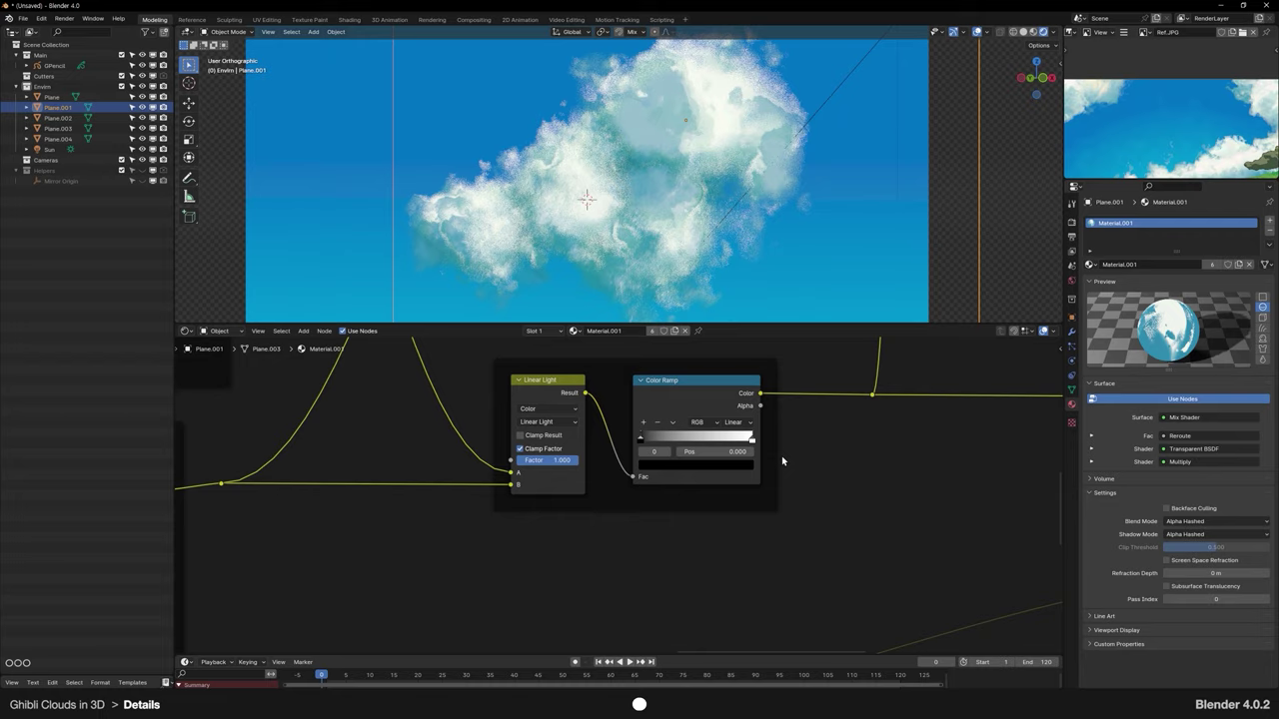
# Step: Check the Outline color ramps against the sky and fine-tune the Hue/Saturation/Value node feeding the Multiply node
pyautogui.scroll(-3, 689, 524)
pyautogui.scroll(4, 700, 499)
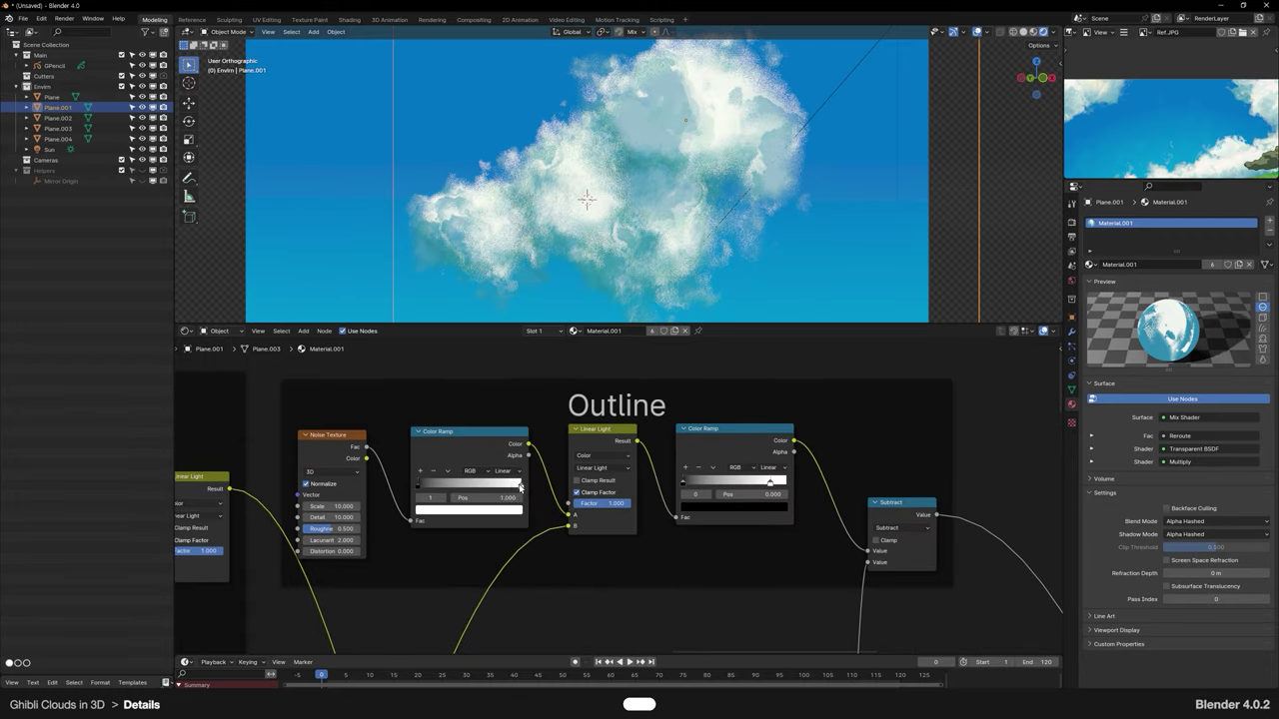
pyautogui.scroll(-2, 694, 234)
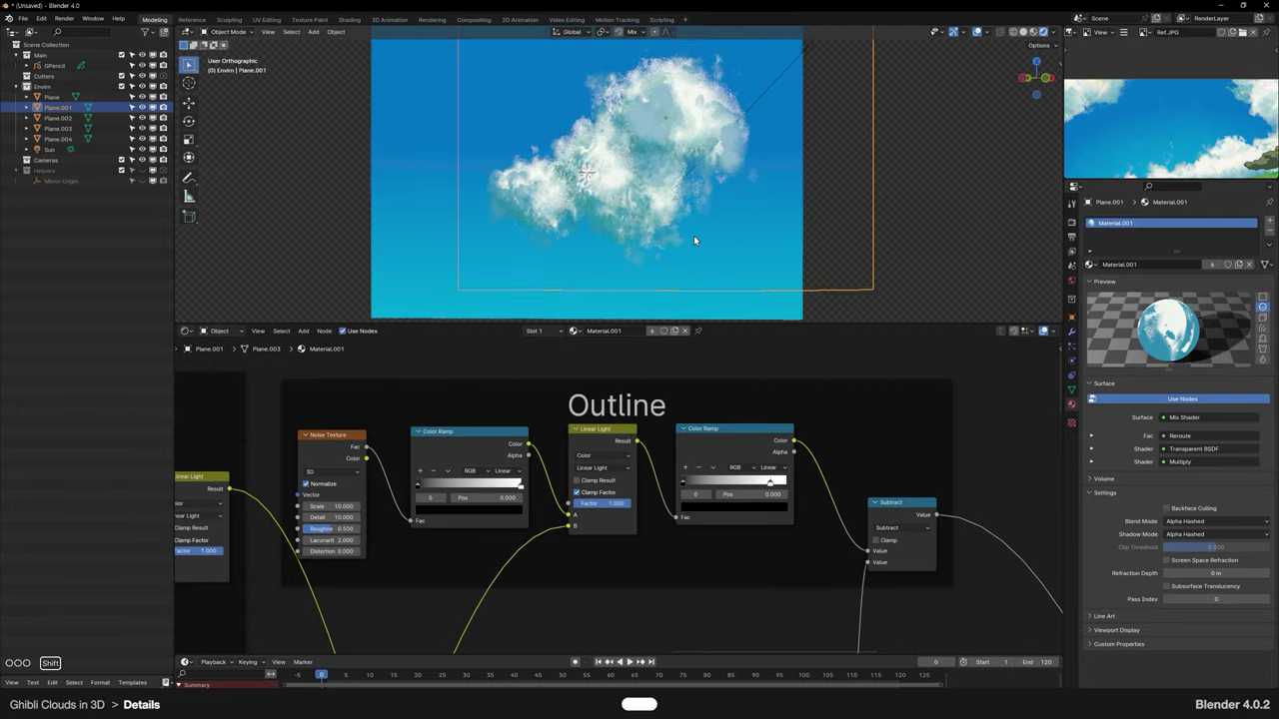
pyautogui.moveTo(799, 620); pyautogui.dragTo(630, 349, button='middle')
pyautogui.moveTo(974, 639); pyautogui.dragTo(770, 495, button='middle')
pyautogui.scroll(1, 769, 496)
pyautogui.scroll(5, 769, 495)
pyautogui.moveTo(741, 477); pyautogui.dragTo(758, 477)
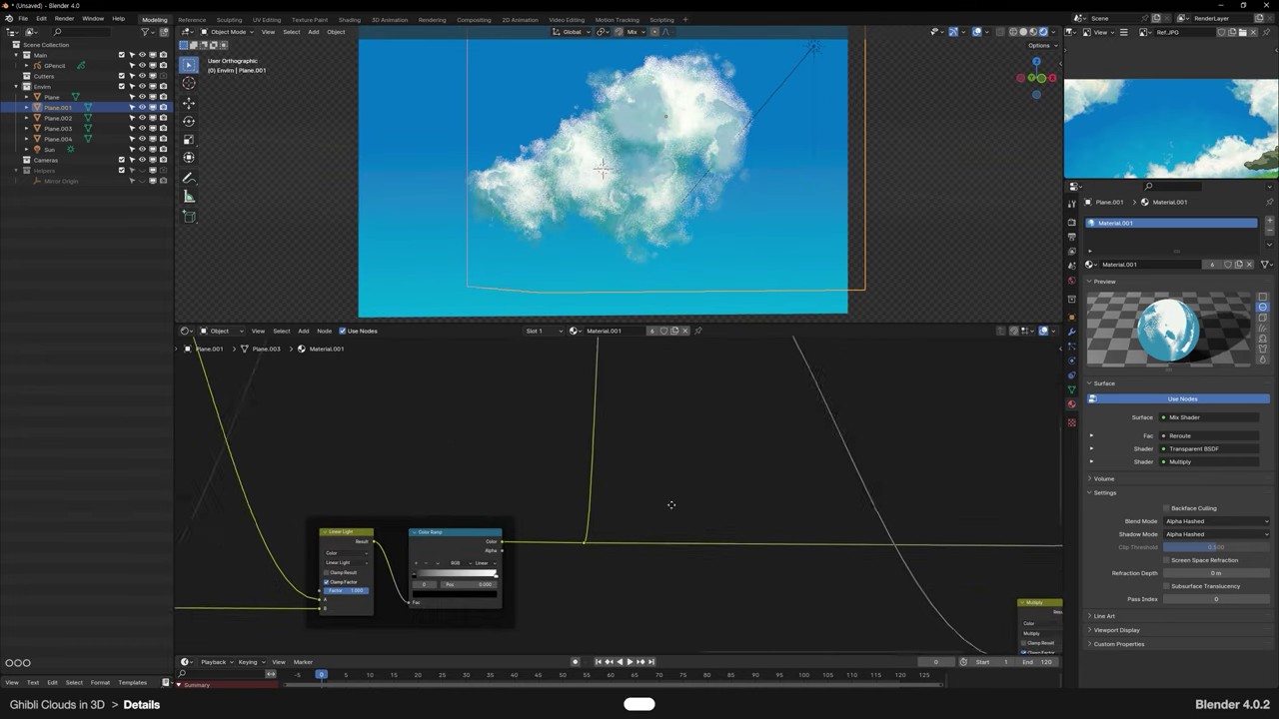
# Step: Try shifting the stops of the cloud mask's Color Ramp and return them to 0.000 and 1.000
pyautogui.scroll(3, 600, 500)
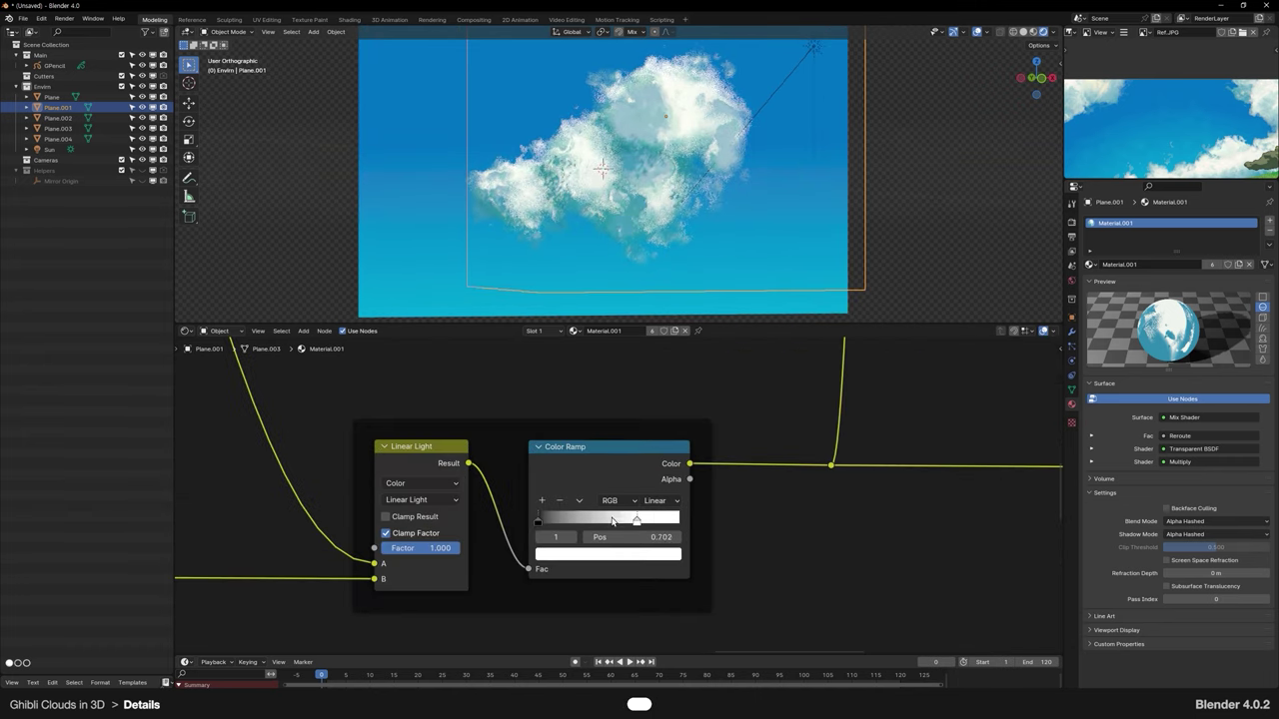
pyautogui.moveTo(684, 232); pyautogui.dragTo(675, 240, button='middle')
pyautogui.moveTo(560, 522)
pyautogui.mouseDown()
pyautogui.moveTo(696, 523)
pyautogui.moveTo(539, 521)
pyautogui.mouseUp()
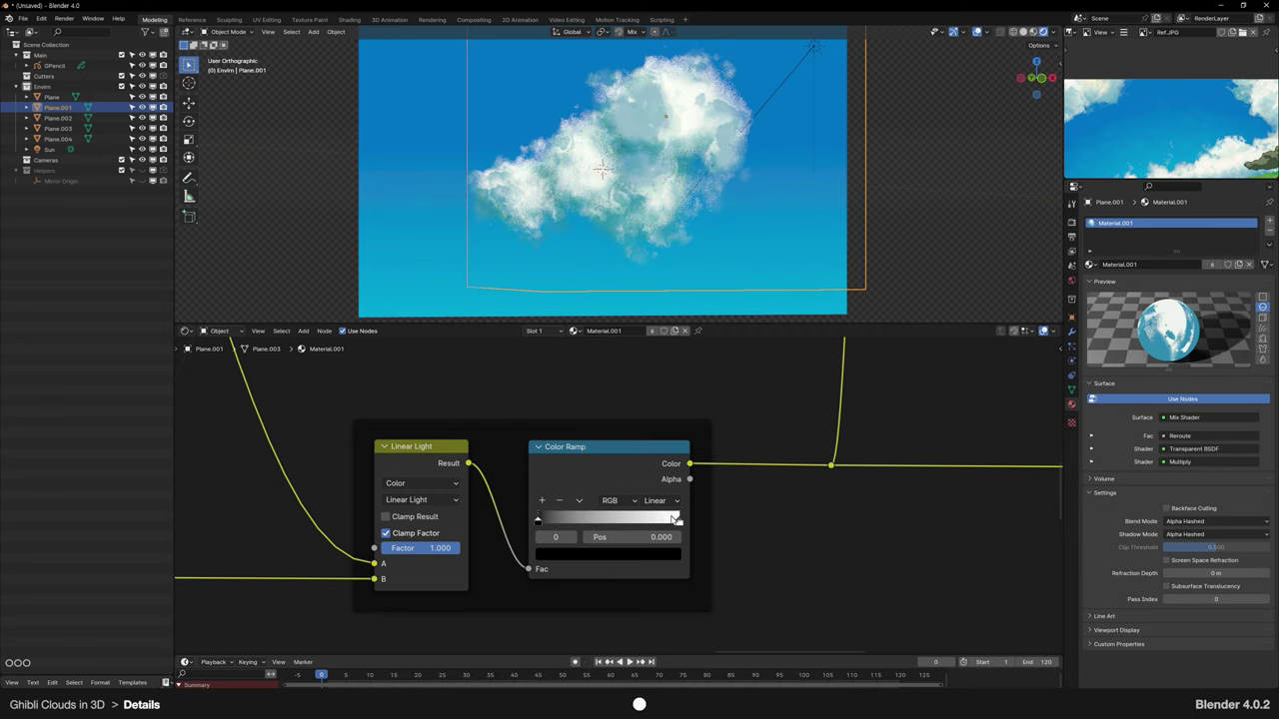
pyautogui.moveTo(672, 520)
pyautogui.mouseDown()
pyautogui.moveTo(543, 520)
pyautogui.moveTo(697, 519)
pyautogui.mouseUp()
# Step: Set the Hue/Saturation/Value node's Hue to 0.550 and its Value to 1.600
pyautogui.moveTo(739, 267); pyautogui.dragTo(732, 298, button='middle')
pyautogui.scroll(-6, 819, 379)
pyautogui.moveTo(819, 374); pyautogui.dragTo(774, 640, button='middle')
pyautogui.scroll(3, 723, 496)
pyautogui.scroll(-4, 690, 496)
pyautogui.moveTo(759, 451); pyautogui.dragTo(669, 349, button='middle')
pyautogui.scroll(4, 496, 487)
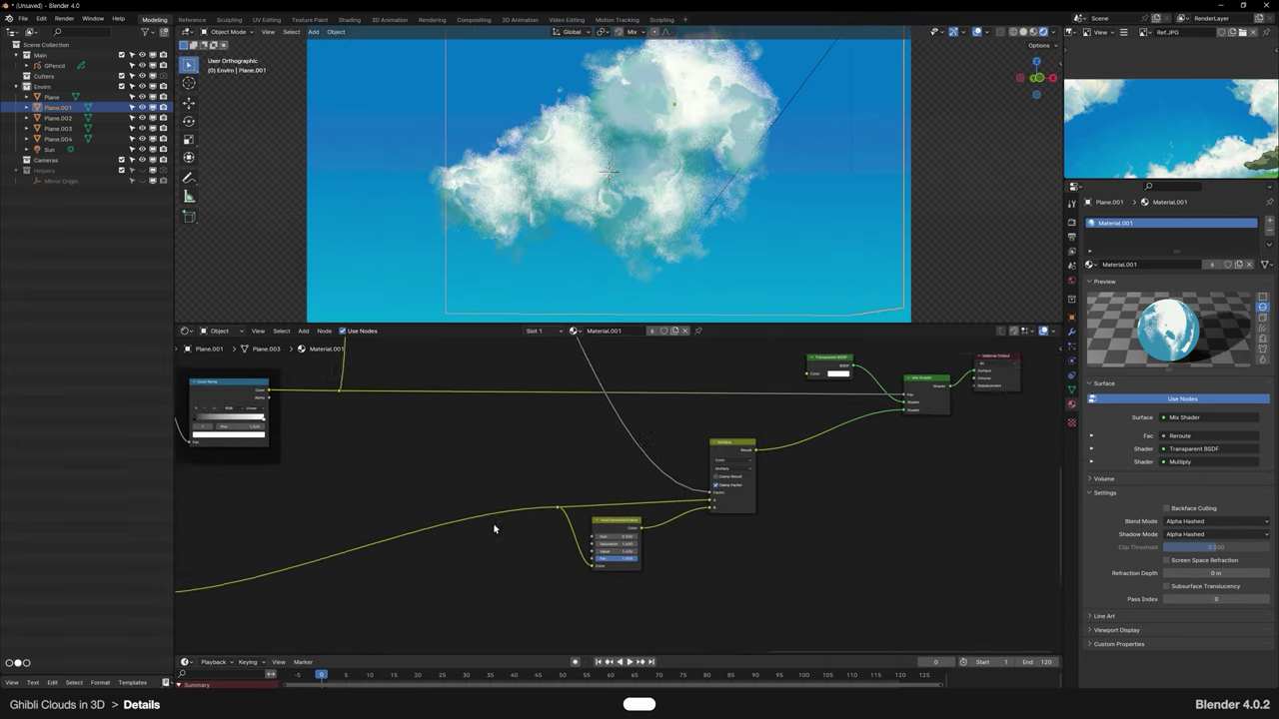
pyautogui.press('KP_5')
pyautogui.moveTo(628, 193); pyautogui.dragTo(594, 205, button='middle')
# Step: Add a Texture Coordinate node in the space before the Hue/Saturation/Value node
pyautogui.hotkey('shift', 'a')
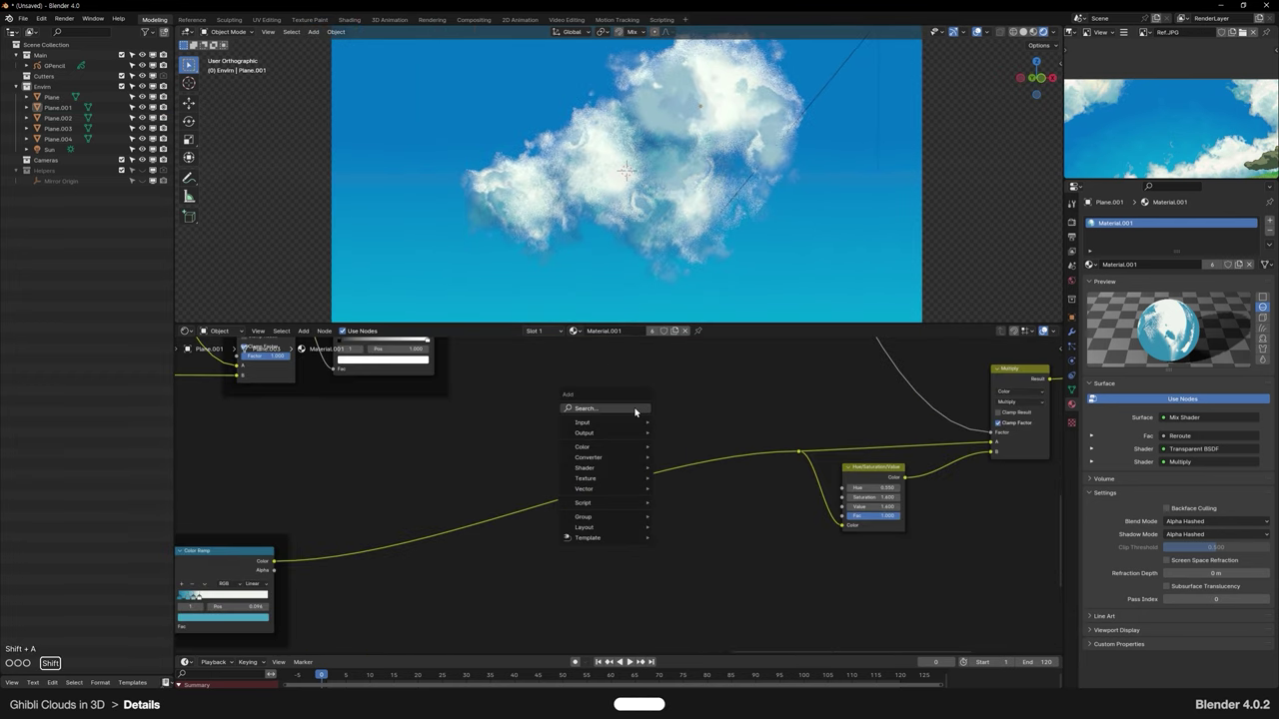
pyautogui.write('texture coo')
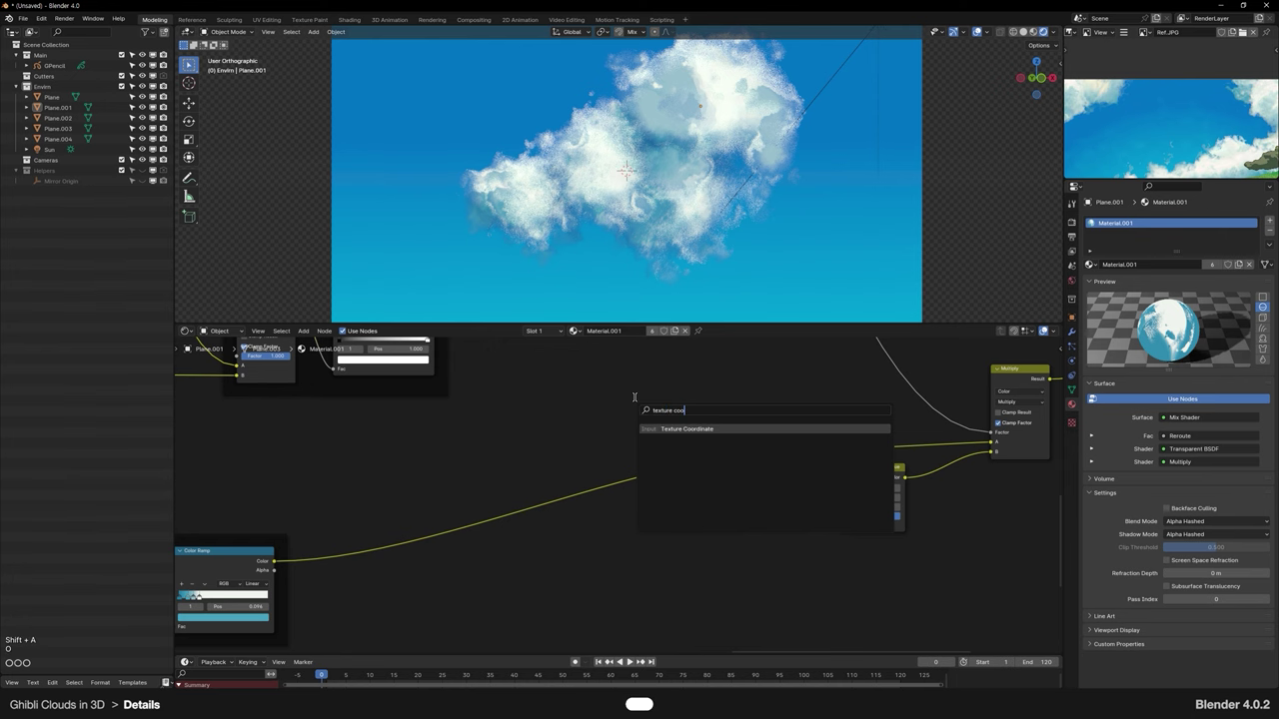
pyautogui.press('Return')
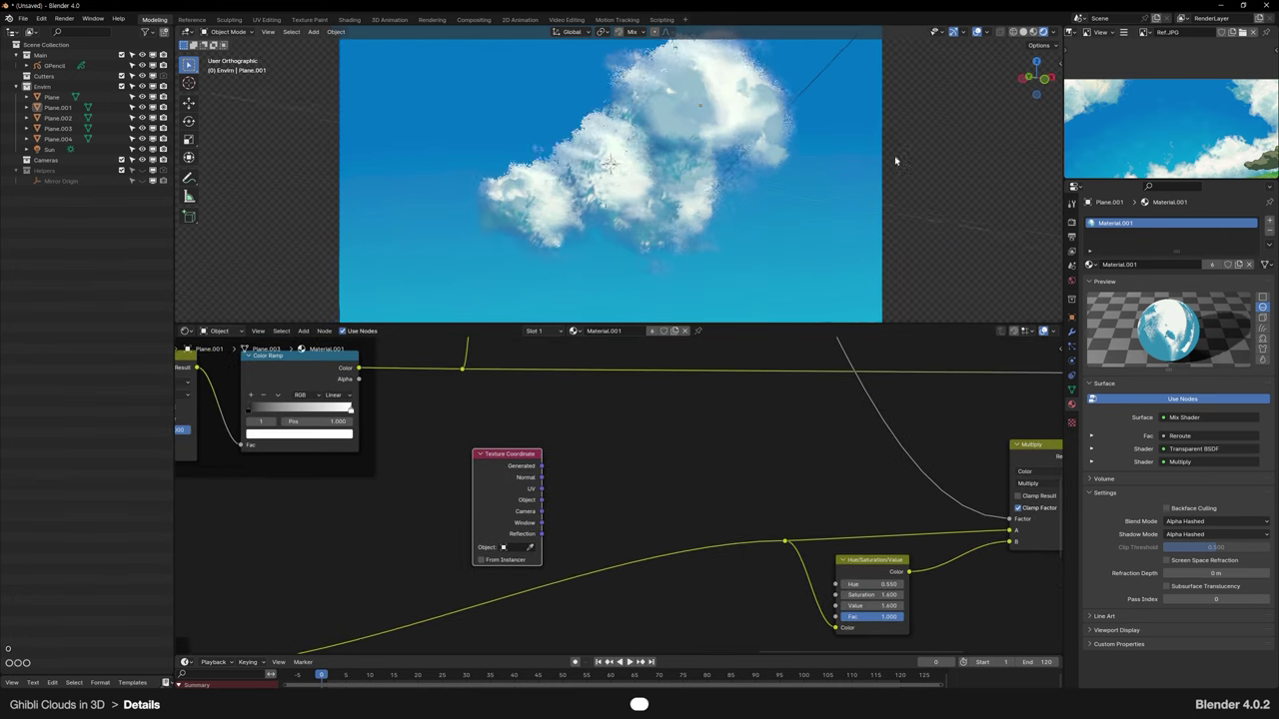
# Step: Add a Plain Axes empty, reposition it near the cloud and scale it up by about 3.87
pyautogui.scroll(-3, 905, 194)
pyautogui.hotkey('shift', 'a')
pyautogui.moveTo(885, 310)
pyautogui.click(947, 312)
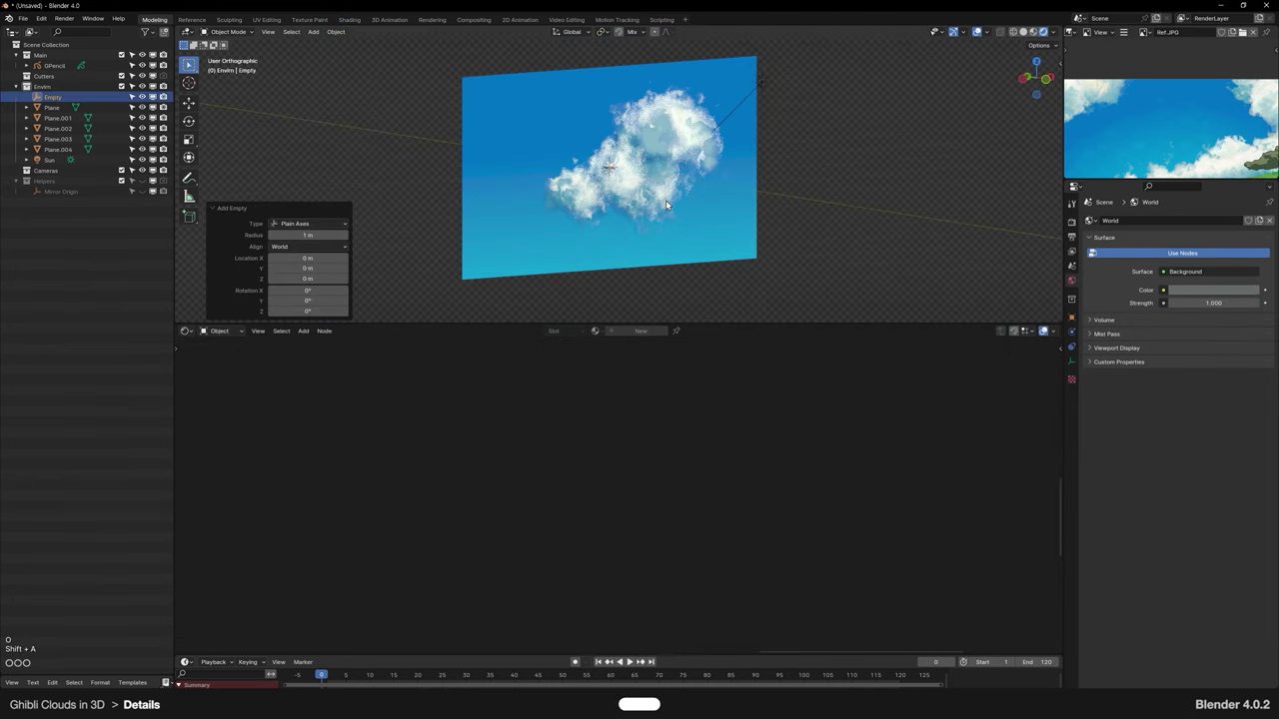
pyautogui.press('space')
pyautogui.press('space')
pyautogui.scroll(3, 744, 220)
pyautogui.press('s')
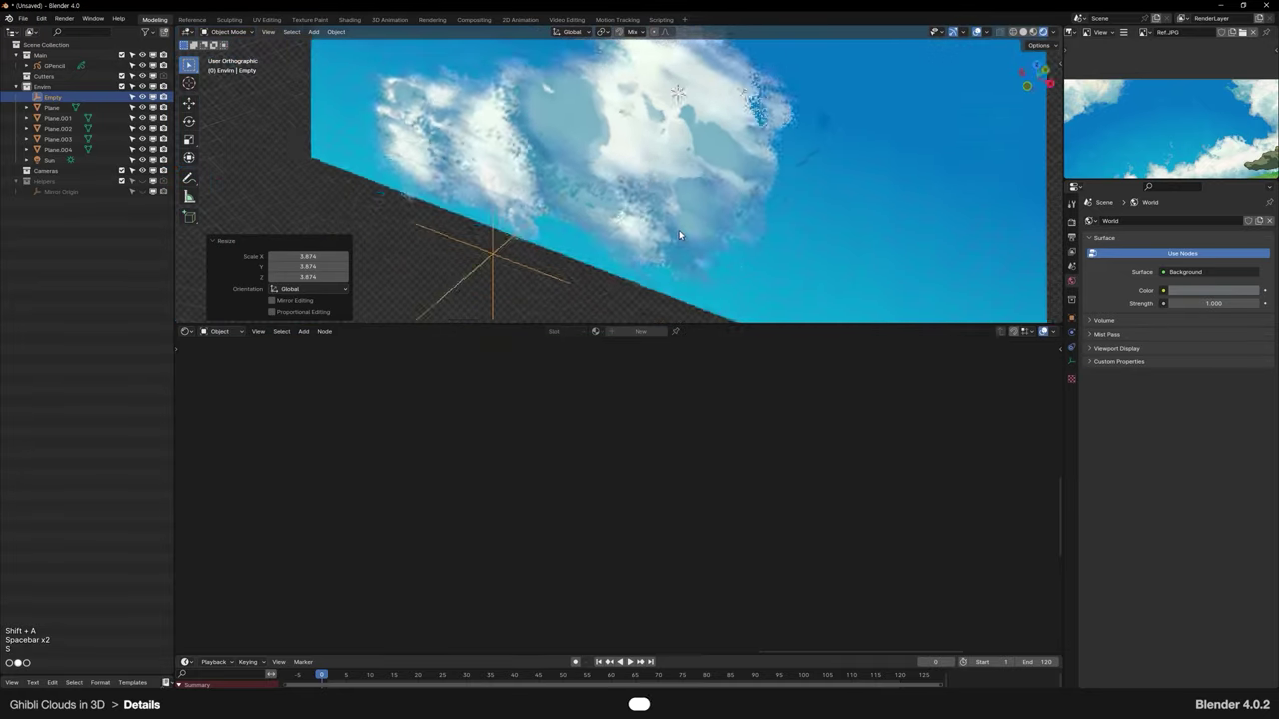
pyautogui.click(792, 223)
# Step: Move the empty below the cloud and shift it about -11.58 m along Y
pyautogui.moveTo(793, 225); pyautogui.dragTo(726, 206, button='middle')
pyautogui.press('space')
pyautogui.press('space')
pyautogui.click(734, 213)
pyautogui.scroll(-2, 735, 213)
pyautogui.press('space')
pyautogui.press('space')
pyautogui.click(810, 226)
pyautogui.moveTo(810, 226); pyautogui.dragTo(823, 231, button='middle')
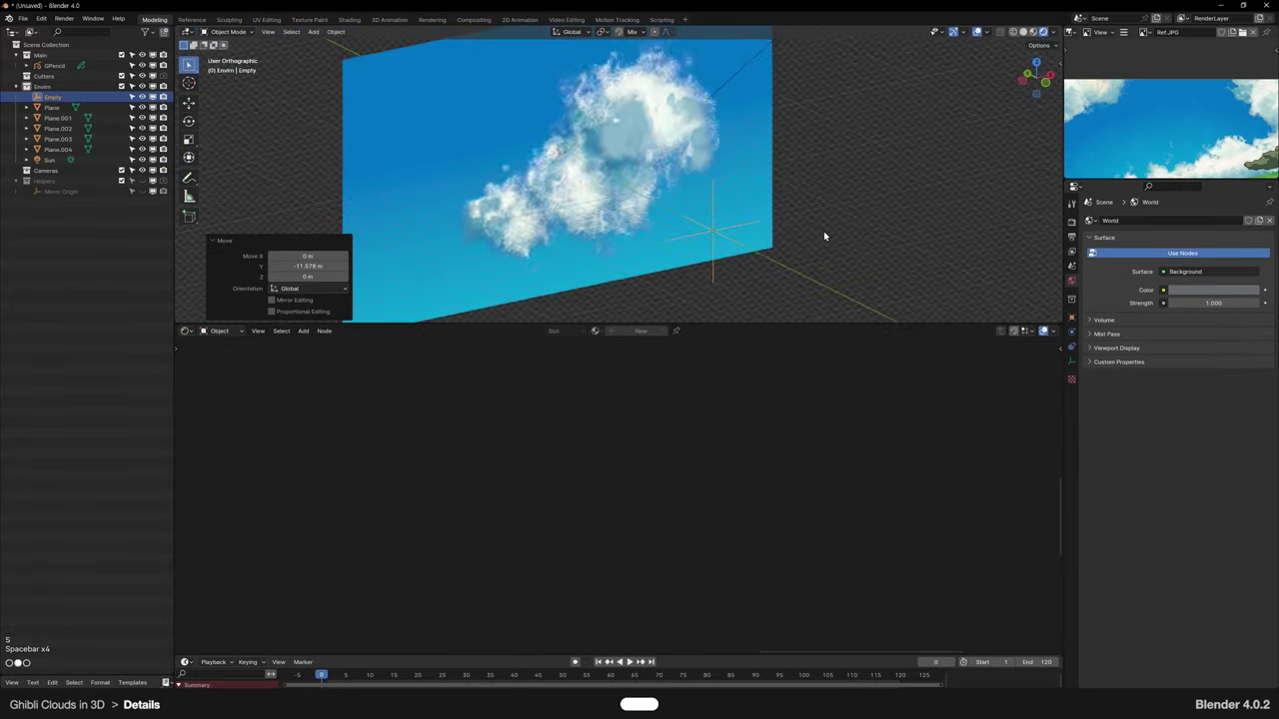
pyautogui.click(823, 231)
# Step: Select the cloud planes and assign the Empty as the Texture Coordinate node's object
pyautogui.click(675, 233)
pyautogui.scroll(2, 579, 472)
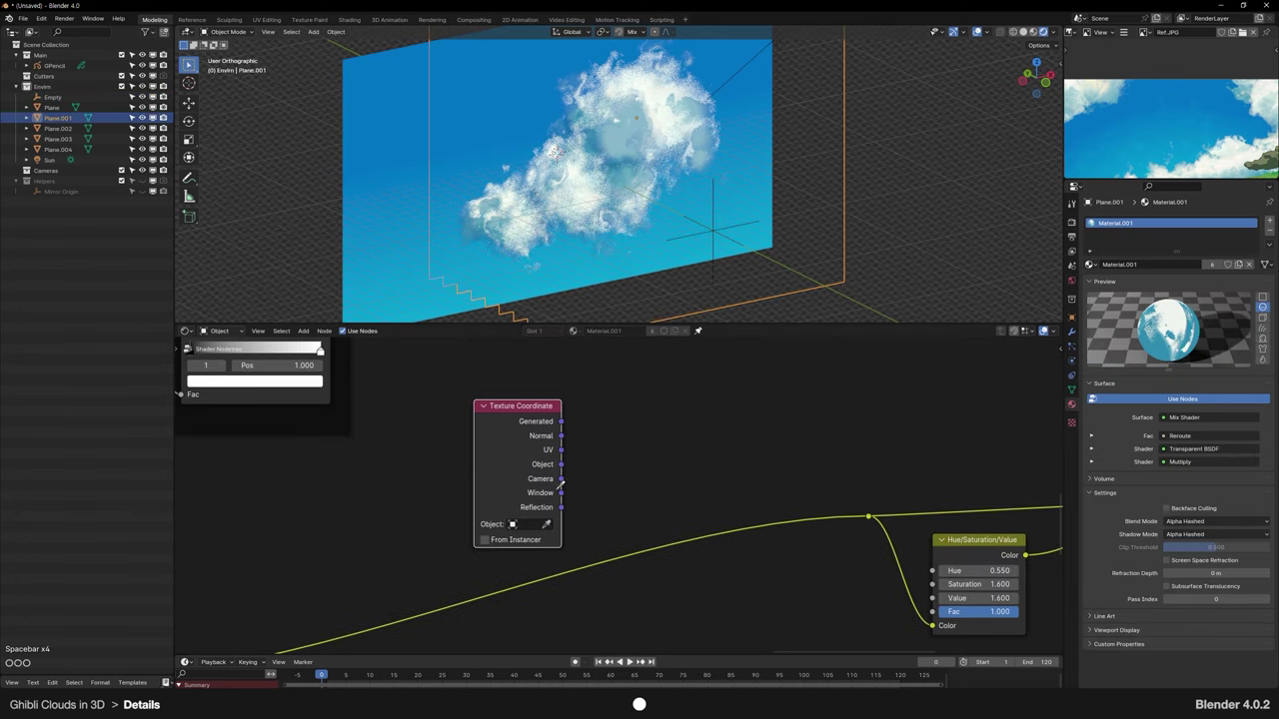
pyautogui.moveTo(475, 441); pyautogui.dragTo(433, 448)
pyautogui.scroll(3, 491, 549)
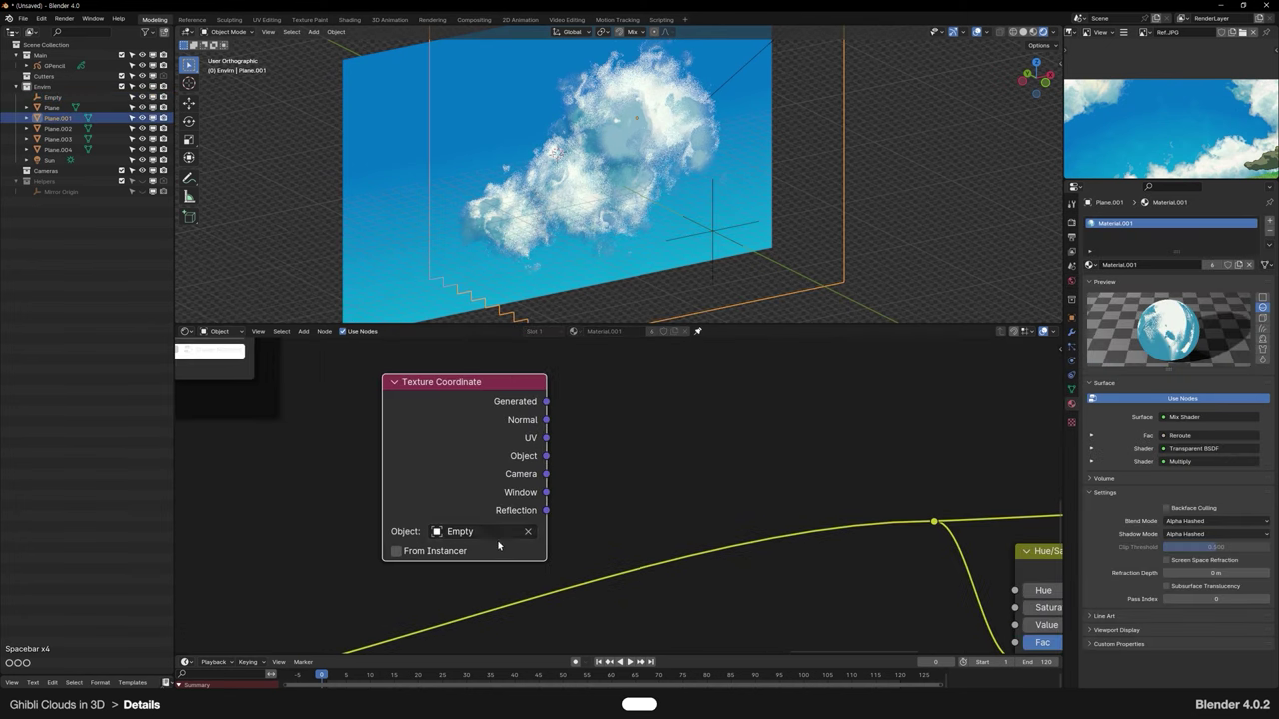
# Step: Add a Gradient Texture node beside the Texture Coordinate node and set its type to Spherical
pyautogui.scroll(-5, 636, 411)
pyautogui.scroll(3, 636, 411)
pyautogui.moveTo(681, 430); pyautogui.dragTo(608, 393, button='middle')
pyautogui.click(609, 394)
pyautogui.hotkey('shift', 'a')
pyautogui.press('Return')
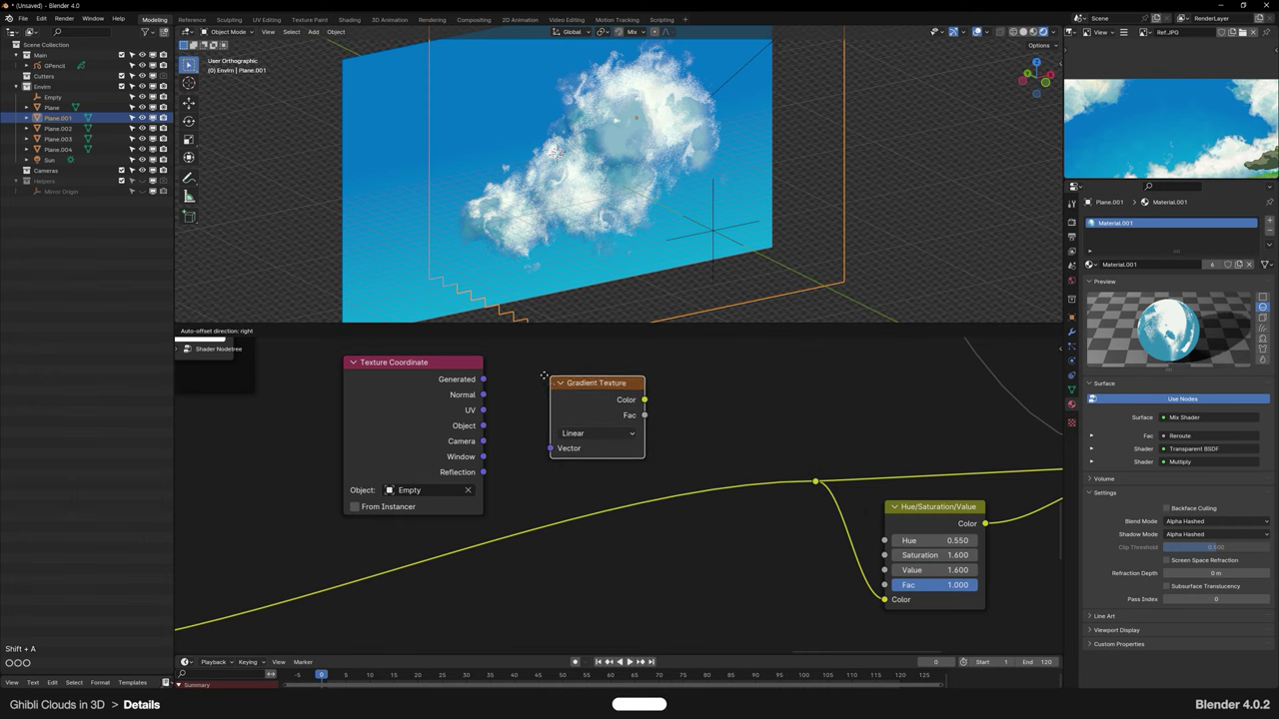
pyautogui.click(532, 394)
pyautogui.click(574, 430)
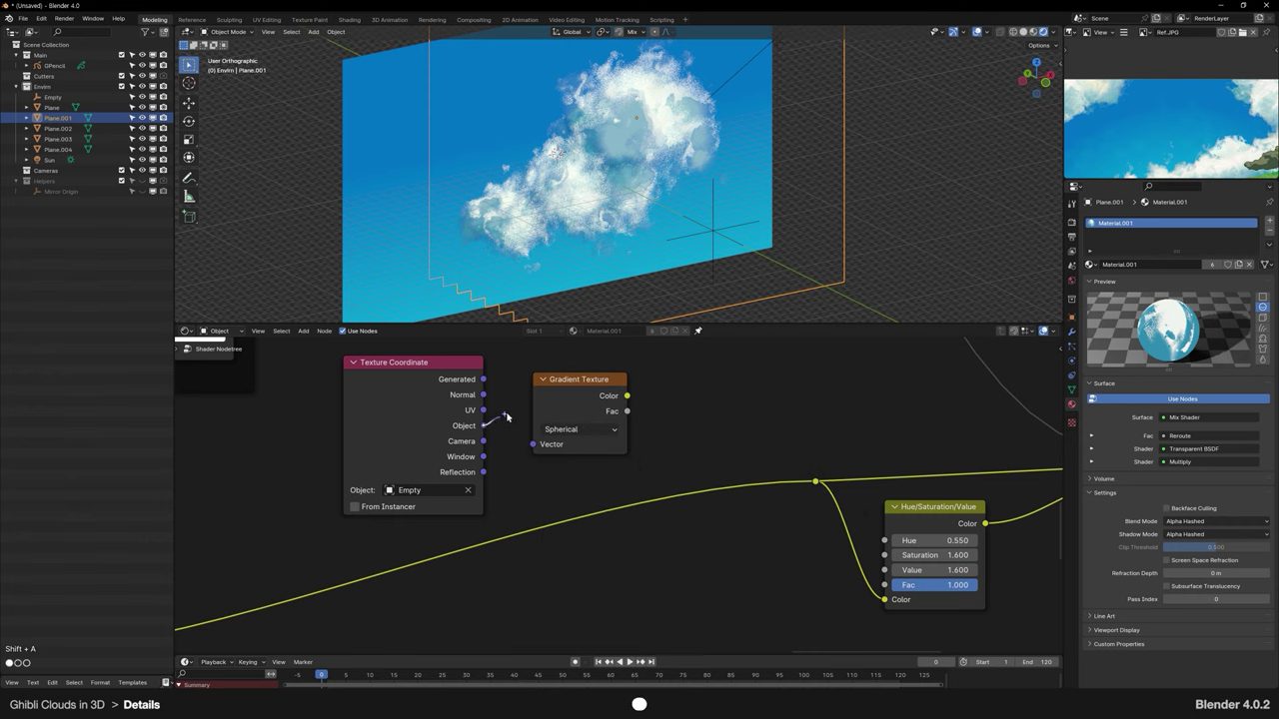
# Step: Preview the Gradient Texture on the cloud planes and scale the empty up by about 2.33
pyautogui.keyDown('ctrl'); pyautogui.keyDown('shift'); pyautogui.click(602, 393); pyautogui.keyUp('shift'); pyautogui.keyUp('ctrl')
pyautogui.moveTo(731, 241); pyautogui.dragTo(782, 233, button='middle')
pyautogui.click(751, 249)
pyautogui.press('space')
pyautogui.press('space')
pyautogui.click(737, 229)
pyautogui.scroll(-3, 753, 242)
pyautogui.press('space')
pyautogui.click(767, 220)
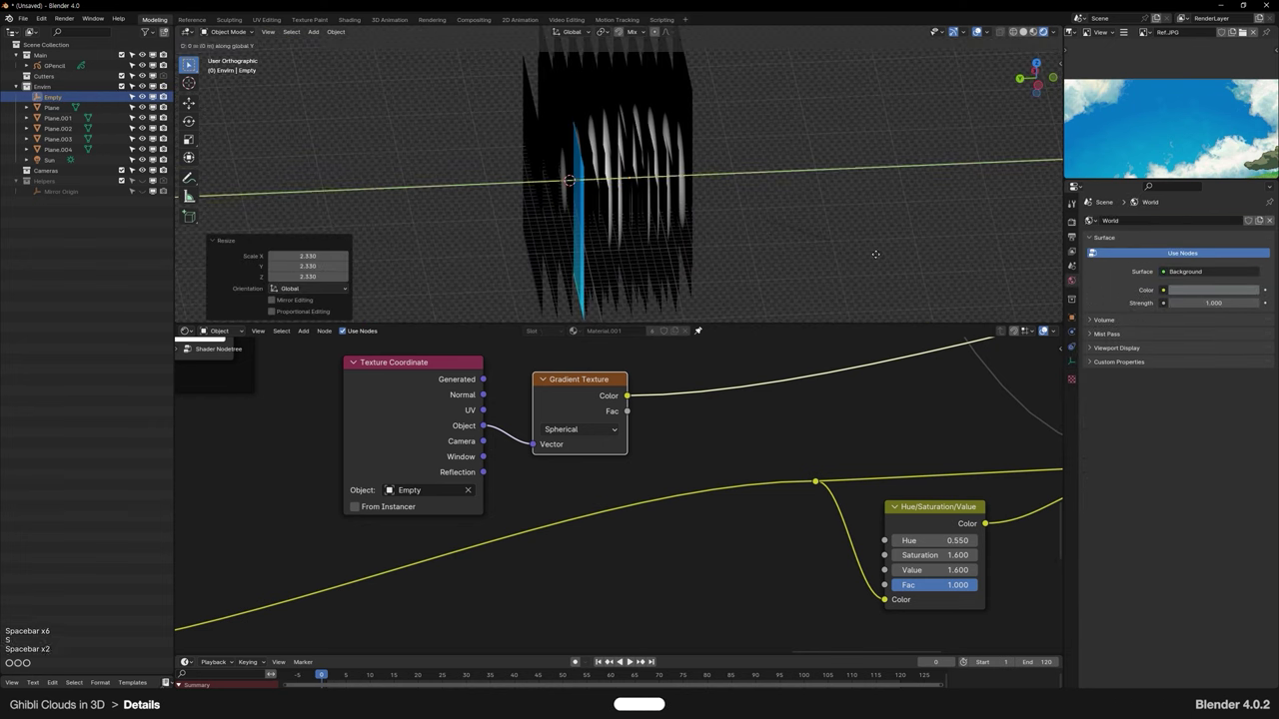
# Step: Shift the empty about -8.25 m along Y and reposition it so the spherical gradient falls on the lower part of the planes
pyautogui.click(936, 271)
pyautogui.moveTo(936, 270); pyautogui.dragTo(837, 225, button='middle')
pyautogui.press('space')
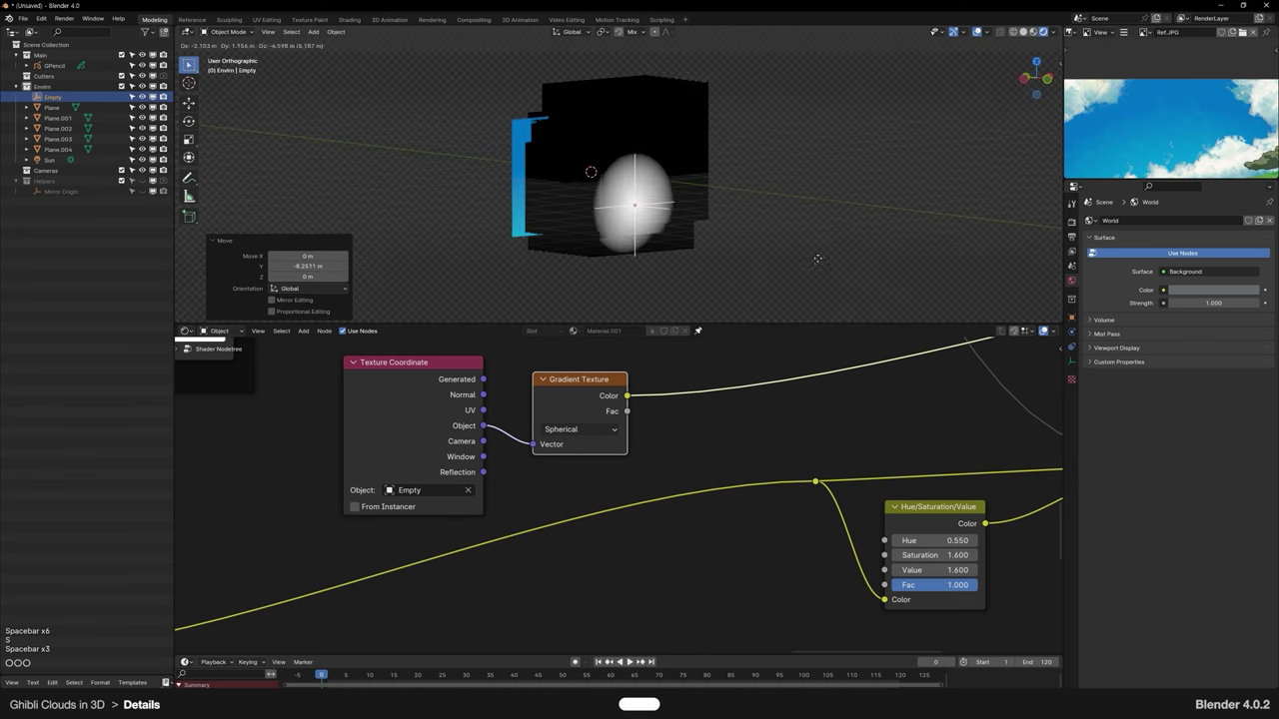
pyautogui.click(814, 264)
# Step: Move the Texture Coordinate and Gradient Texture nodes closer and insert a Mix Color node before the Hue/Saturation/Value node
pyautogui.scroll(-3, 838, 419)
pyautogui.moveTo(838, 419); pyautogui.dragTo(757, 425, button='middle')
pyautogui.moveTo(625, 374); pyautogui.dragTo(449, 445)
pyautogui.press('space')
pyautogui.click(446, 474)
pyautogui.moveTo(675, 466); pyautogui.dragTo(650, 448, button='middle')
pyautogui.hotkey('shift', 'a')
pyautogui.press('Return')
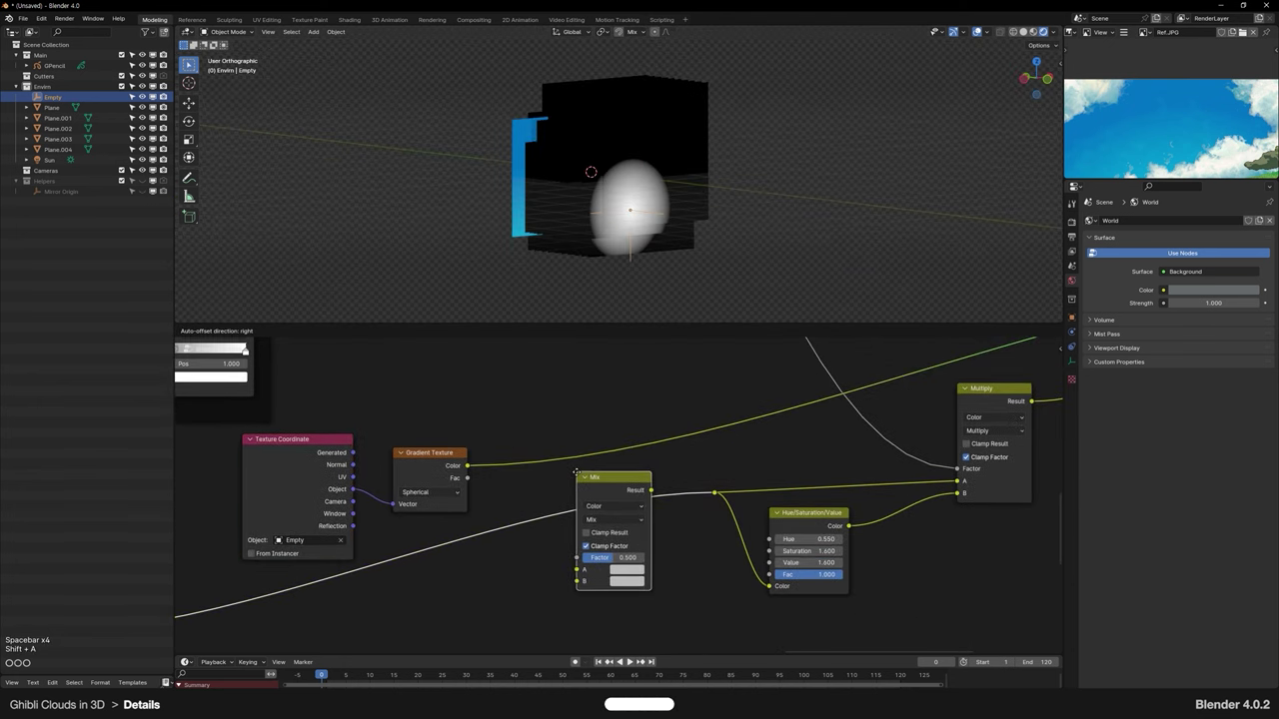
pyautogui.click(583, 465)
pyautogui.scroll(-3, 582, 465)
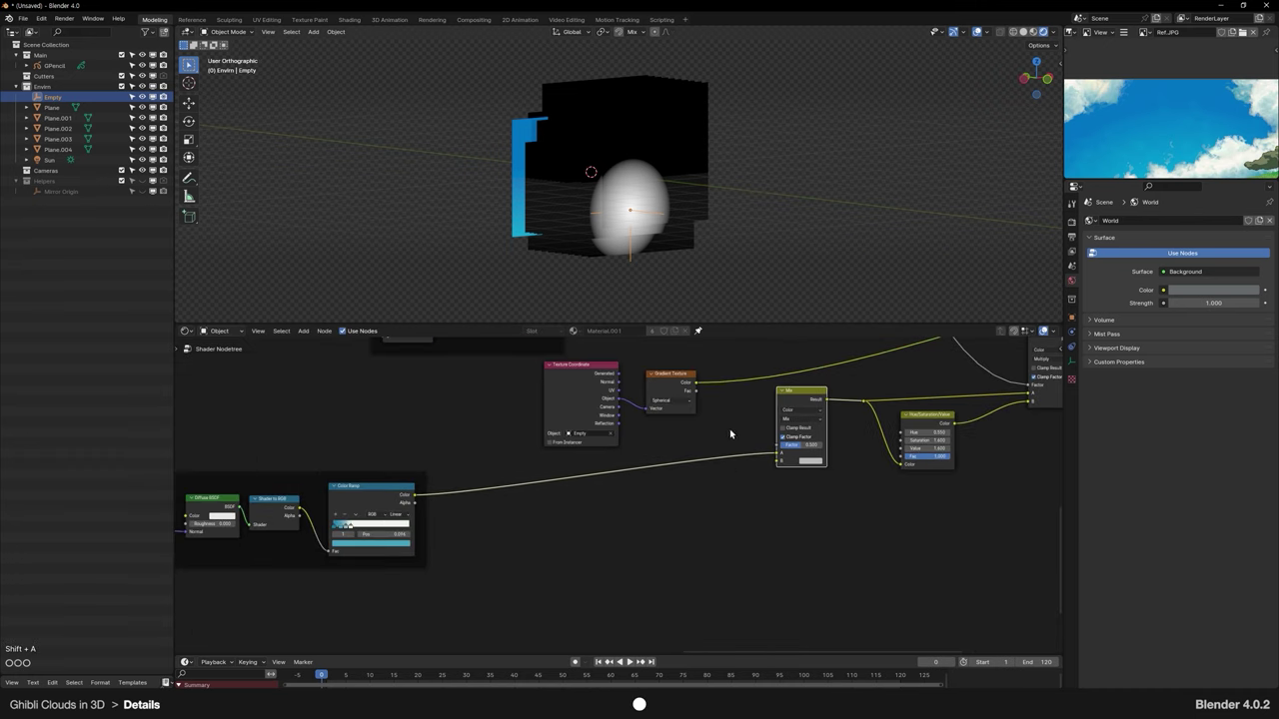
# Step: Connect the Gradient Texture's Color to the Mix node's Factor and preview the final Mix Shader again
pyautogui.scroll(3, 731, 434)
pyautogui.scroll(-2, 655, 479)
pyautogui.moveTo(1039, 360); pyautogui.dragTo(470, 525, button='middle')
pyautogui.keyDown('ctrl'); pyautogui.keyDown('shift'); pyautogui.click(656, 487); pyautogui.keyUp('shift'); pyautogui.keyUp('ctrl')
pyautogui.moveTo(622, 524); pyautogui.dragTo(1048, 379, button='middle')
pyautogui.scroll(2, 686, 569)
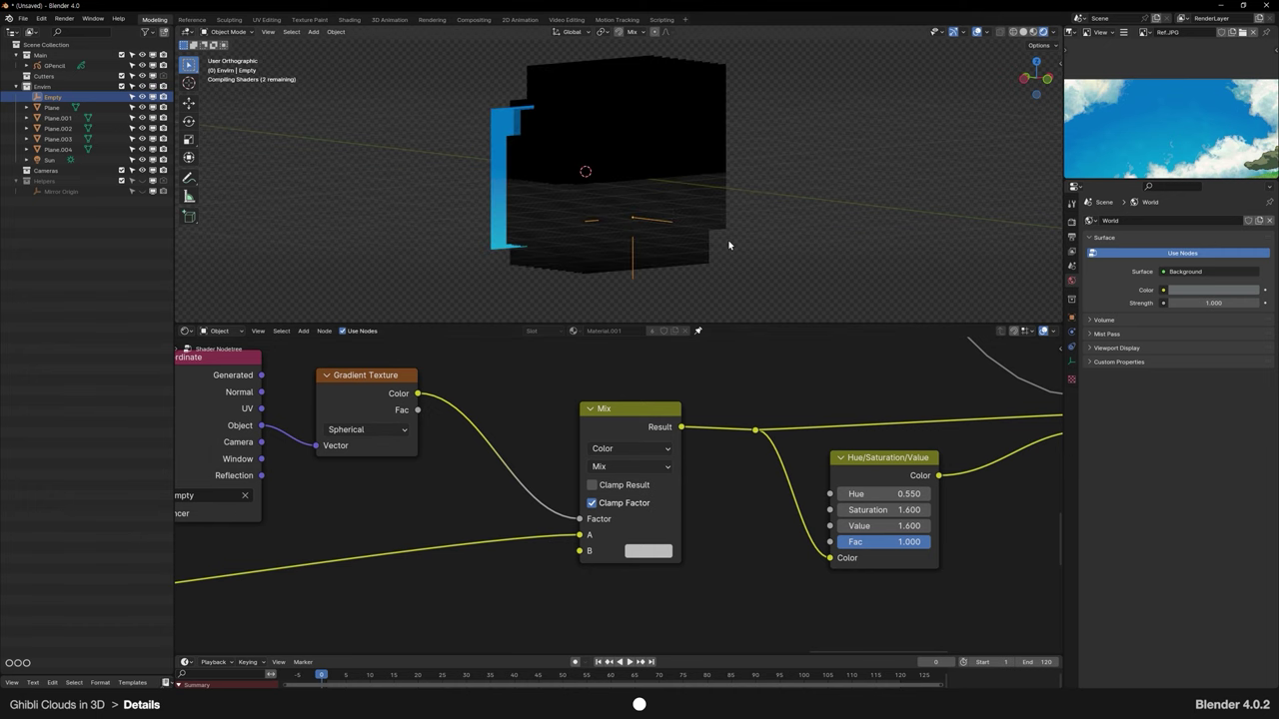
# Step: Move the empty near the lower part of the cloud and adjust its depth along Y
pyautogui.press('space')
pyautogui.press('y')
pyautogui.click(697, 238)
pyautogui.moveTo(697, 237); pyautogui.dragTo(680, 267, button='middle')
pyautogui.scroll(3, 679, 268)
pyautogui.press('space')
pyautogui.press('y')
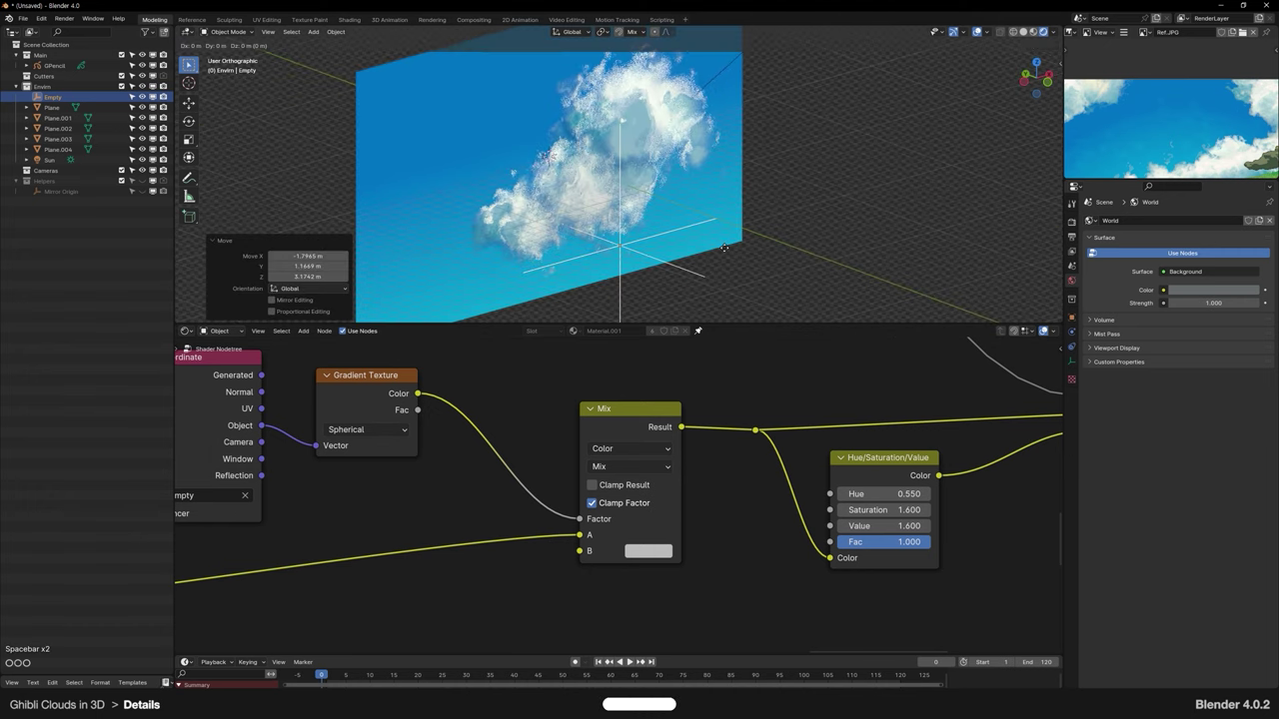
pyautogui.click(695, 280)
# Step: Set the Mix node's B color to dark blue and reposition the empty over the cloud's lower middle
pyautogui.click(657, 553)
pyautogui.moveTo(769, 368); pyautogui.dragTo(769, 410)
pyautogui.moveTo(693, 382); pyautogui.dragTo(718, 338)
pyautogui.moveTo(727, 232); pyautogui.dragTo(675, 205, button='middle')
pyautogui.press('space')
pyautogui.click(673, 188)
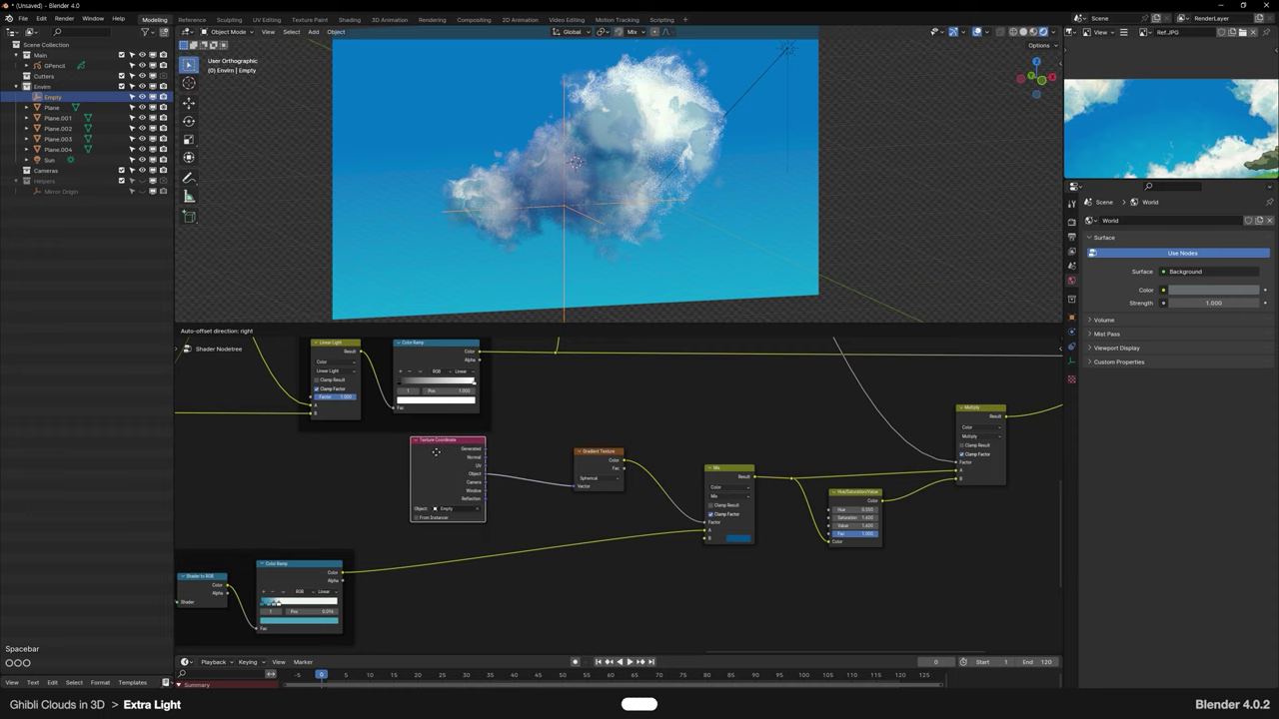
# Step: Put the Gradient Texture node into a node group and space out its Group Input and Group Output nodes
pyautogui.scroll(5, 590, 450)
pyautogui.click(596, 445)
pyautogui.moveTo(596, 445); pyautogui.dragTo(613, 460, button='middle')
pyautogui.hotkey('ctrl', 'g')
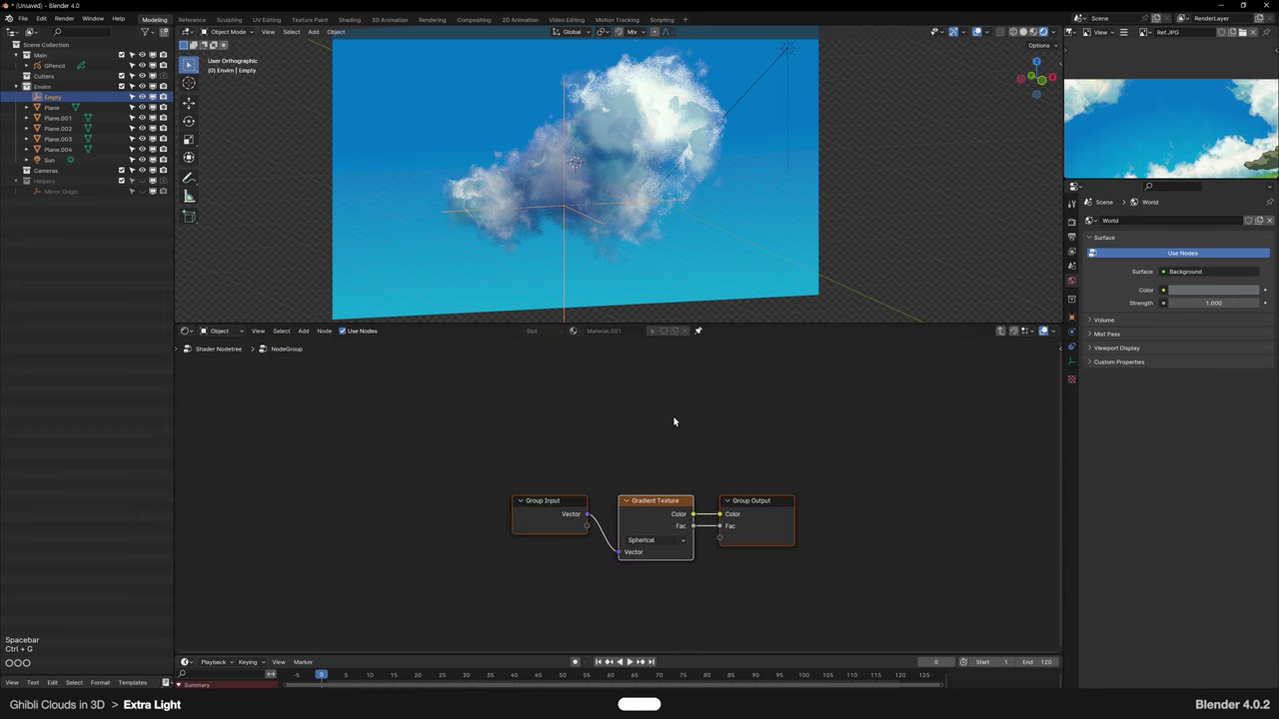
pyautogui.press('space')
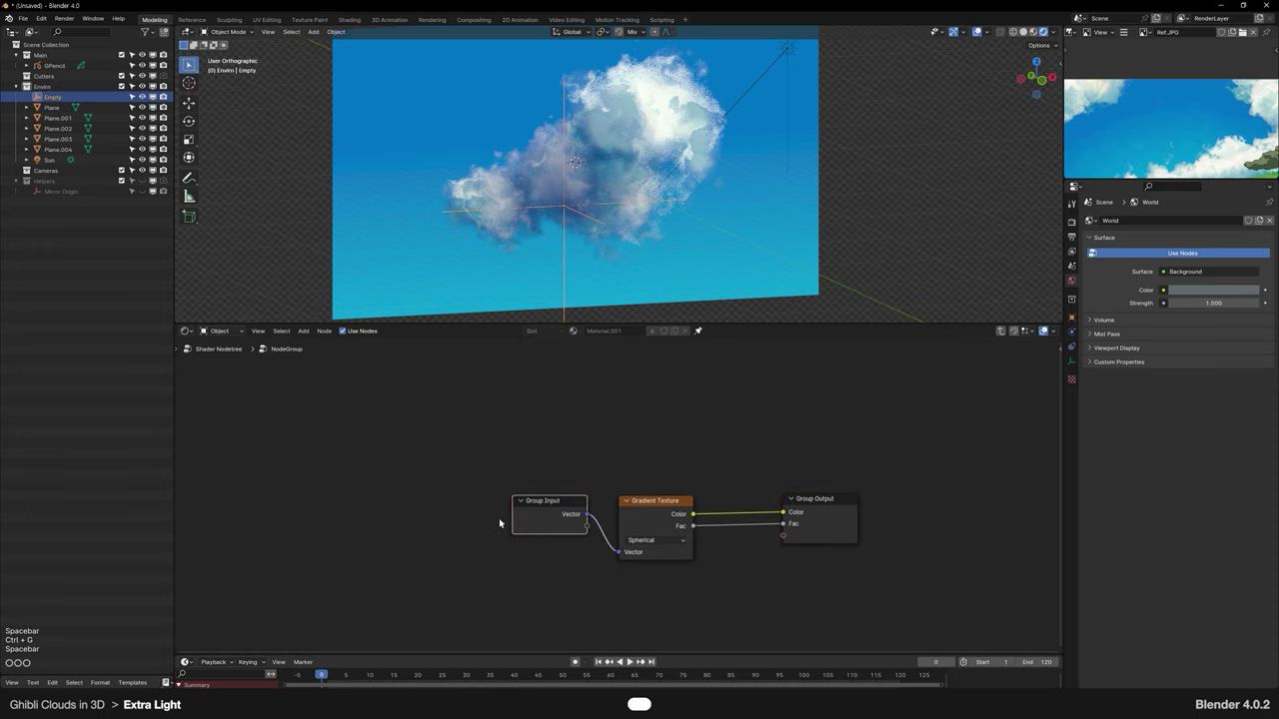
pyautogui.press('space')
pyautogui.press('Tab')
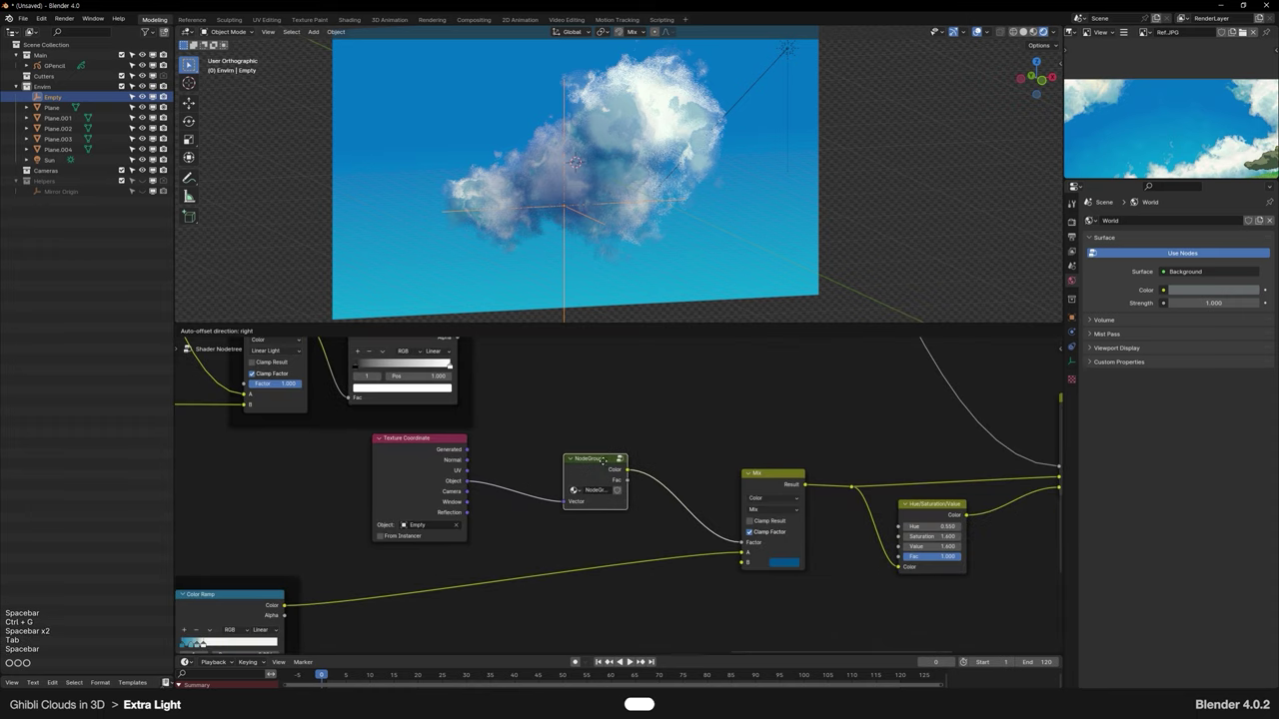
# Step: Reposition the node group, cut the Fac link to Group Output inside it and move the inner nodes to make room
pyautogui.press('space')
pyautogui.press('Tab')
pyautogui.moveTo(710, 526); pyautogui.dragTo(647, 501, button='middle')
pyautogui.scroll(3, 659, 504)
pyautogui.keyDown('ctrl'); pyautogui.moveTo(694, 495); pyautogui.dragTo(689, 521, button='right'); pyautogui.keyUp('ctrl')
pyautogui.scroll(-4, 659, 534)
pyautogui.moveTo(688, 549); pyautogui.dragTo(468, 482)
pyautogui.press('space')
pyautogui.click(612, 486)
pyautogui.moveTo(612, 486); pyautogui.dragTo(631, 524, button='middle')
# Step: Add a Noise Texture with Texture Coordinate and Mapping nodes above the Gradient Texture inside the group
pyautogui.hotkey('shift', 'a')
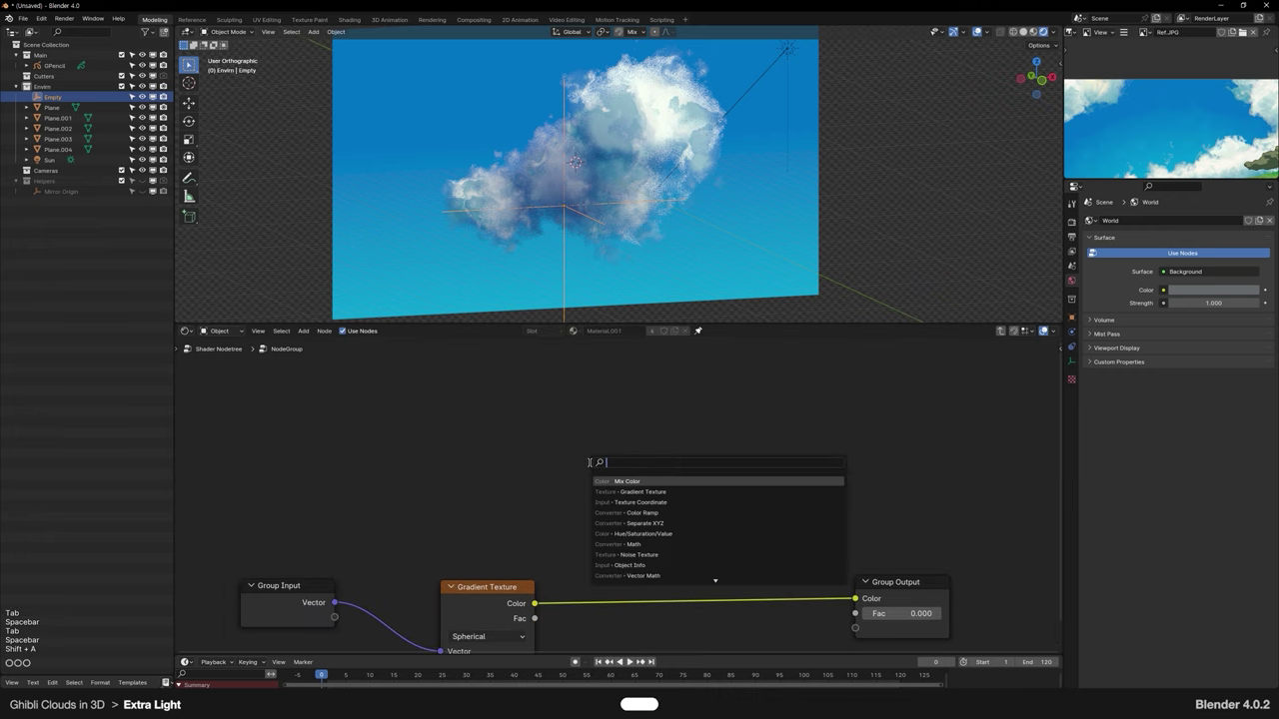
pyautogui.write('nois')
pyautogui.press('Return')
pyautogui.click(486, 387)
pyautogui.moveTo(487, 387); pyautogui.dragTo(535, 414, button='middle')
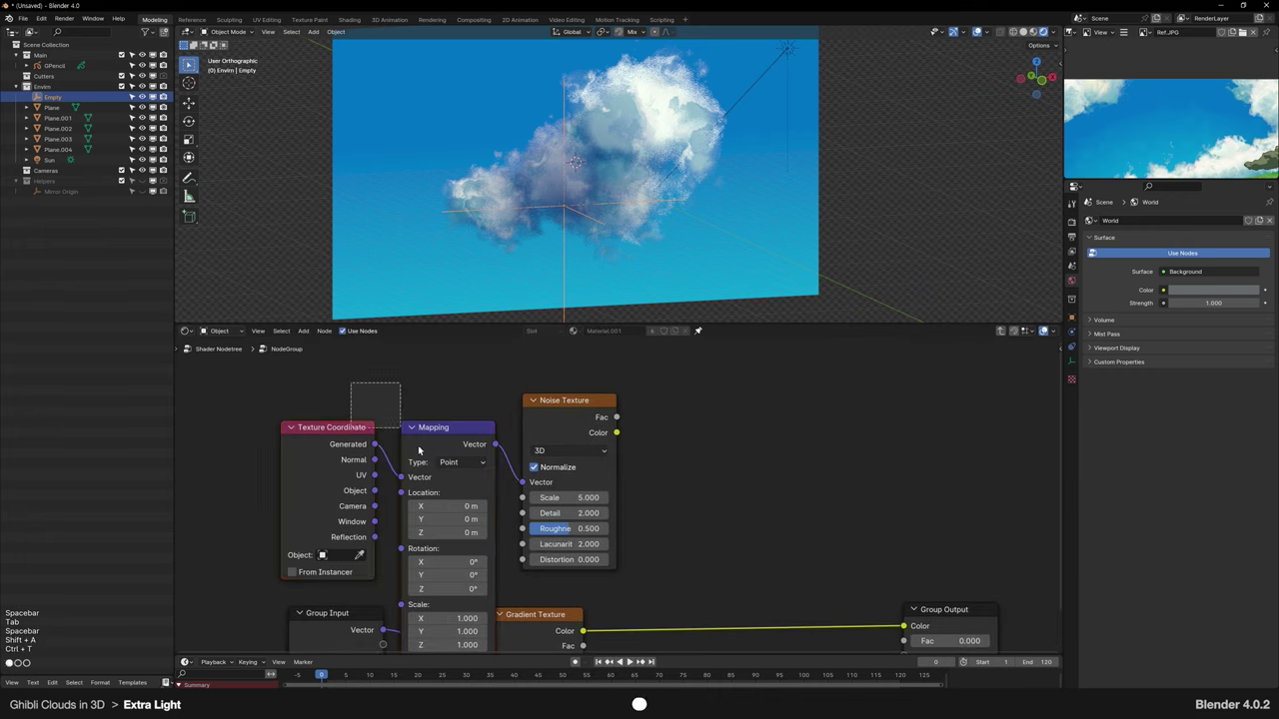
pyautogui.moveTo(427, 457); pyautogui.dragTo(442, 459)
pyautogui.press('space')
pyautogui.click(440, 422)
# Step: Add a Color Ramp after the Noise Texture, feed it the noise Fac and preview it
pyautogui.moveTo(720, 443); pyautogui.dragTo(668, 454, button='middle')
pyautogui.hotkey('shift', 'a')
pyautogui.write('co')
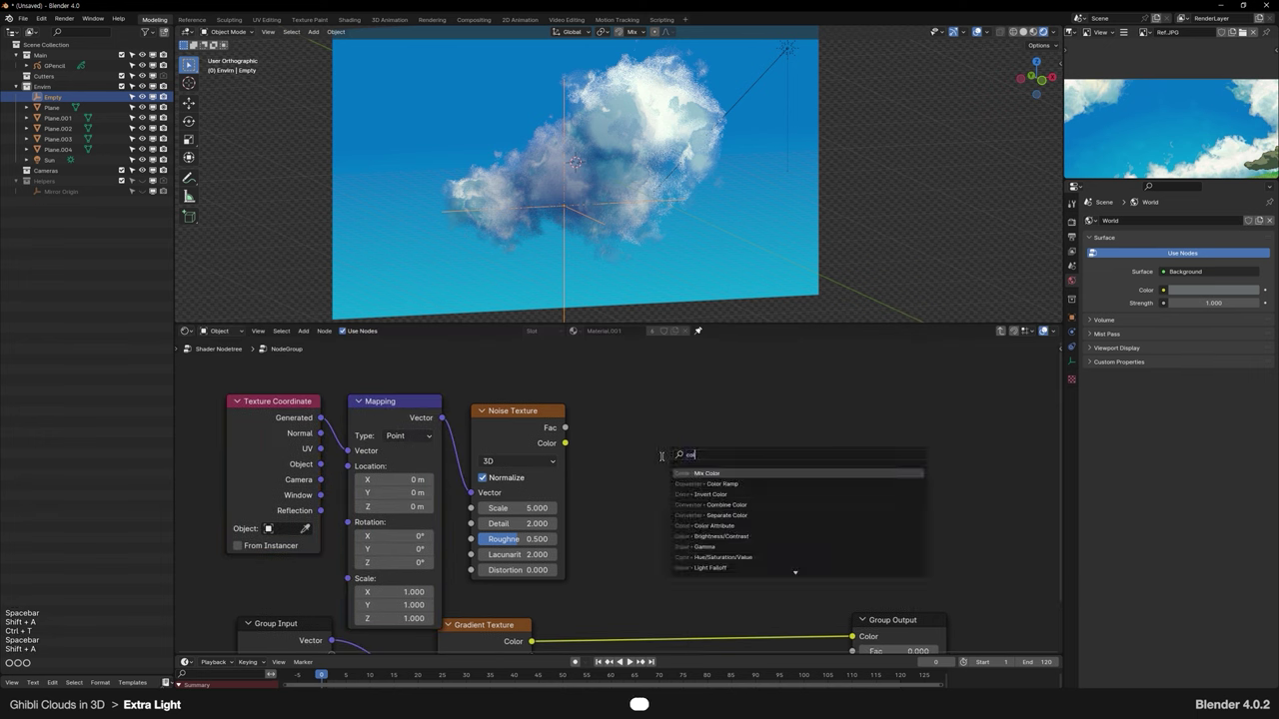
pyautogui.press('Down')
pyautogui.press('Return')
pyautogui.click(613, 428)
pyautogui.moveTo(565, 428); pyautogui.dragTo(613, 557)
pyautogui.scroll(4, 624, 569)
pyautogui.keyDown('ctrl'); pyautogui.keyDown('shift'); pyautogui.click(649, 579); pyautogui.keyUp('shift'); pyautogui.keyUp('ctrl')
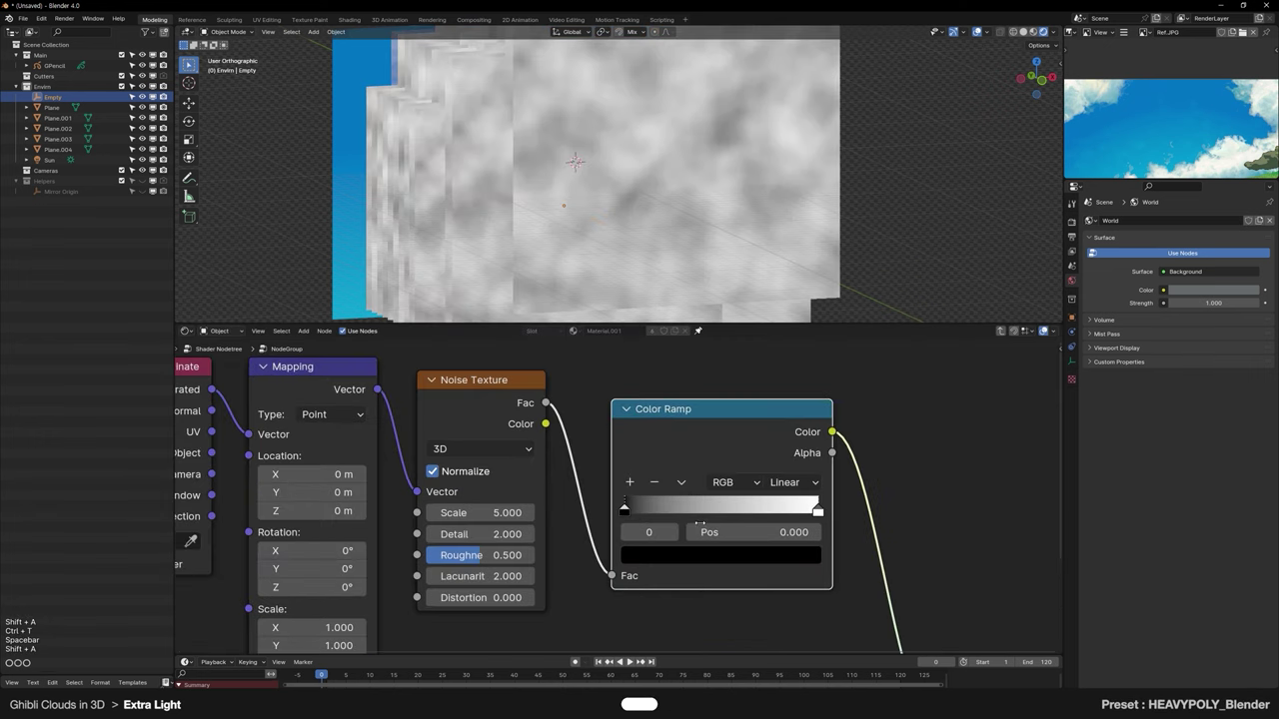
# Step: Set the Noise Texture's scale and detail to 10 and pull the Color Ramp stops inward, with white at about 0.76
pyautogui.scroll(-3, 650, 254)
pyautogui.doubleClick(498, 511)
pyautogui.write('10')
pyautogui.press('Return')
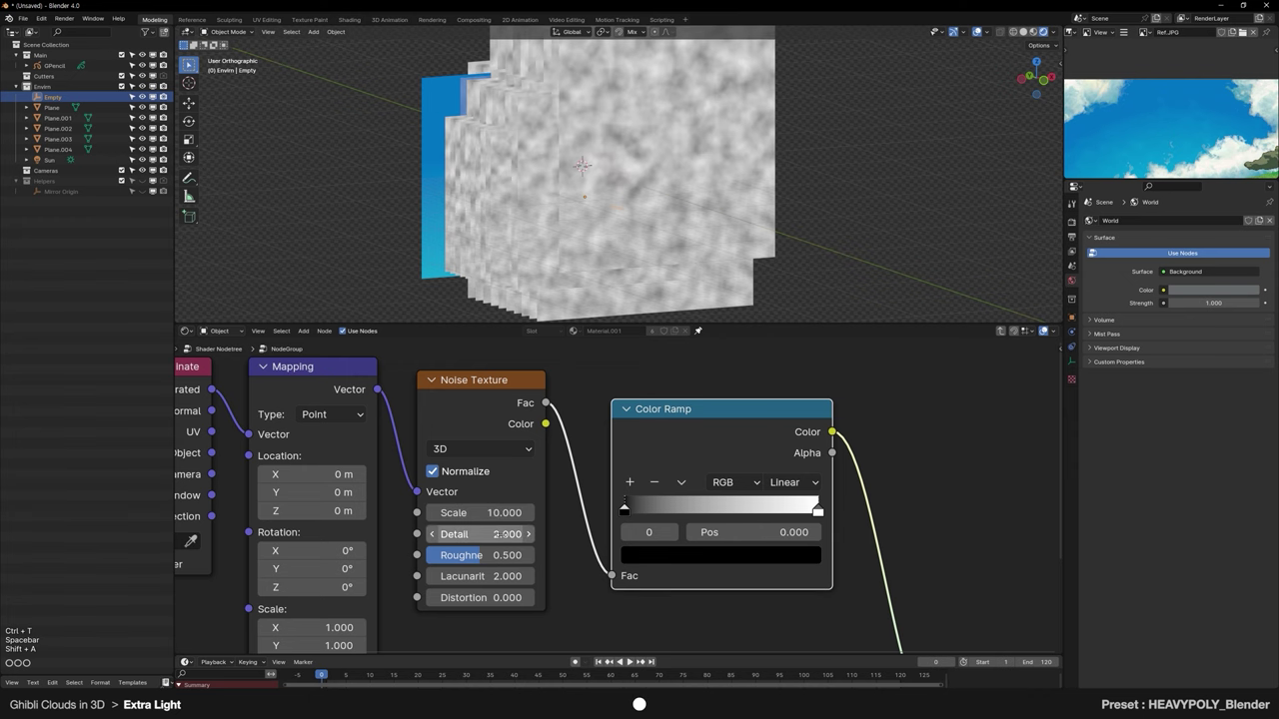
pyautogui.moveTo(624, 508); pyautogui.dragTo(680, 509)
pyautogui.moveTo(816, 514); pyautogui.dragTo(769, 514)
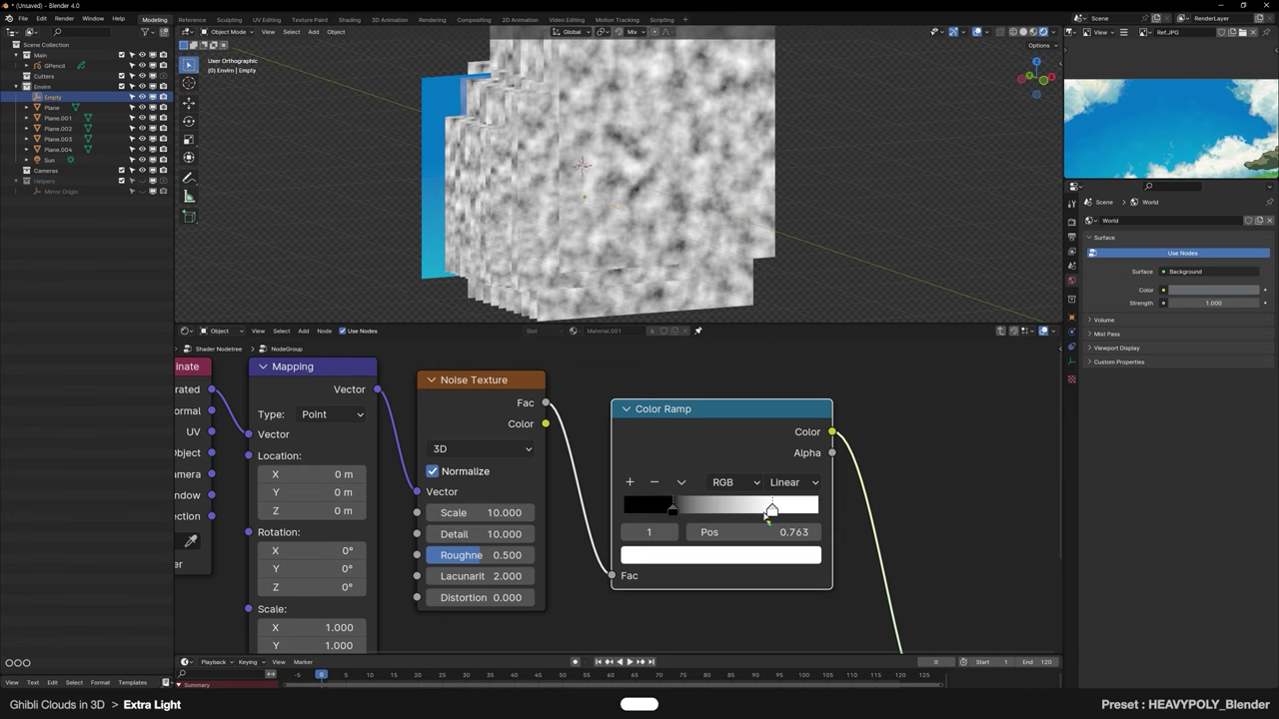
# Step: Set the noise distortion to 1.72 and tighten the Color Ramp with its white stop at 0.706
pyautogui.moveTo(759, 519); pyautogui.dragTo(803, 498, button='middle')
pyautogui.scroll(3, 528, 579)
pyautogui.moveTo(528, 593); pyautogui.dragTo(568, 560, button='middle')
pyautogui.moveTo(578, 559); pyautogui.dragTo(595, 561)
pyautogui.moveTo(729, 226)
pyautogui.mouseDown(button='middle')
pyautogui.moveTo(674, 220)
pyautogui.moveTo(706, 223)
pyautogui.mouseUp(button='middle')
pyautogui.moveTo(794, 451); pyautogui.dragTo(815, 449)
pyautogui.moveTo(911, 450); pyautogui.dragTo(898, 449)
# Step: Set the Noise Texture's roughness to 0.726
pyautogui.scroll(5, 635, 259)
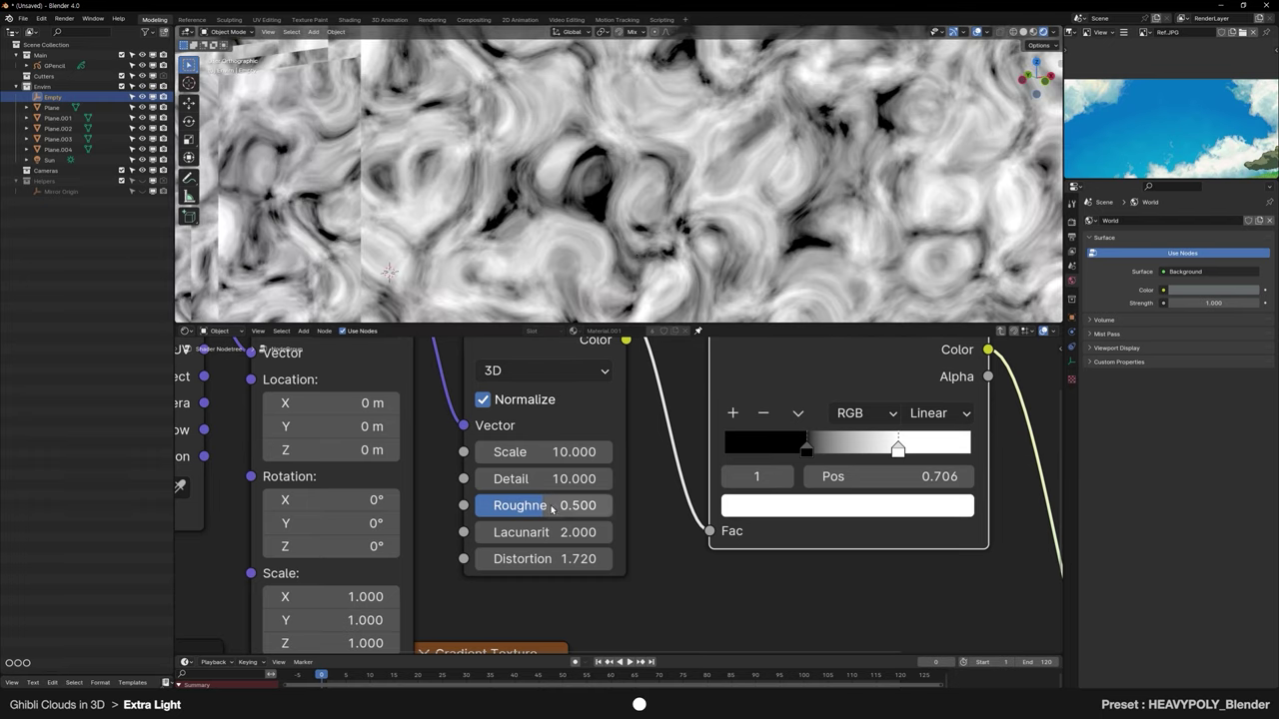
pyautogui.moveTo(552, 509)
pyautogui.mouseDown()
pyautogui.moveTo(609, 507)
pyautogui.moveTo(574, 506)
pyautogui.mouseUp()
pyautogui.scroll(-5, 642, 168)
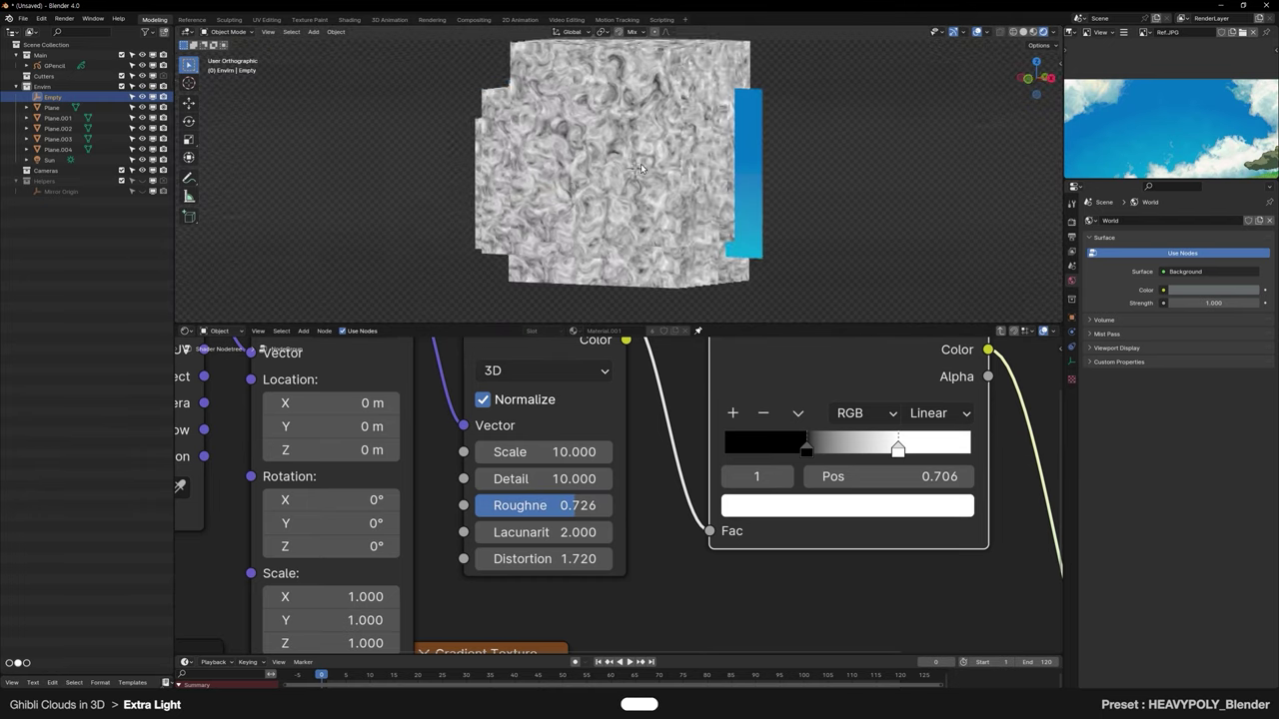
pyautogui.moveTo(641, 168); pyautogui.dragTo(705, 172, button='middle')
# Step: Reposition the nodes inside the group and preview the Gradient Texture and the noise Color Ramp in turn
pyautogui.scroll(-9, 585, 430)
pyautogui.moveTo(593, 479); pyautogui.dragTo(565, 518, button='middle')
pyautogui.moveTo(680, 522); pyautogui.dragTo(429, 430)
pyautogui.press('space')
pyautogui.keyDown('ctrl'); pyautogui.keyDown('shift'); pyautogui.click(504, 559); pyautogui.keyUp('shift'); pyautogui.keyUp('ctrl')
pyautogui.keyDown('ctrl'); pyautogui.keyDown('shift'); pyautogui.click(544, 464); pyautogui.keyUp('shift'); pyautogui.keyUp('ctrl')
# Step: Add a Mix Color node with the noise Color Ramp as A and the Gradient Texture's Color as B
pyautogui.scroll(4, 621, 508)
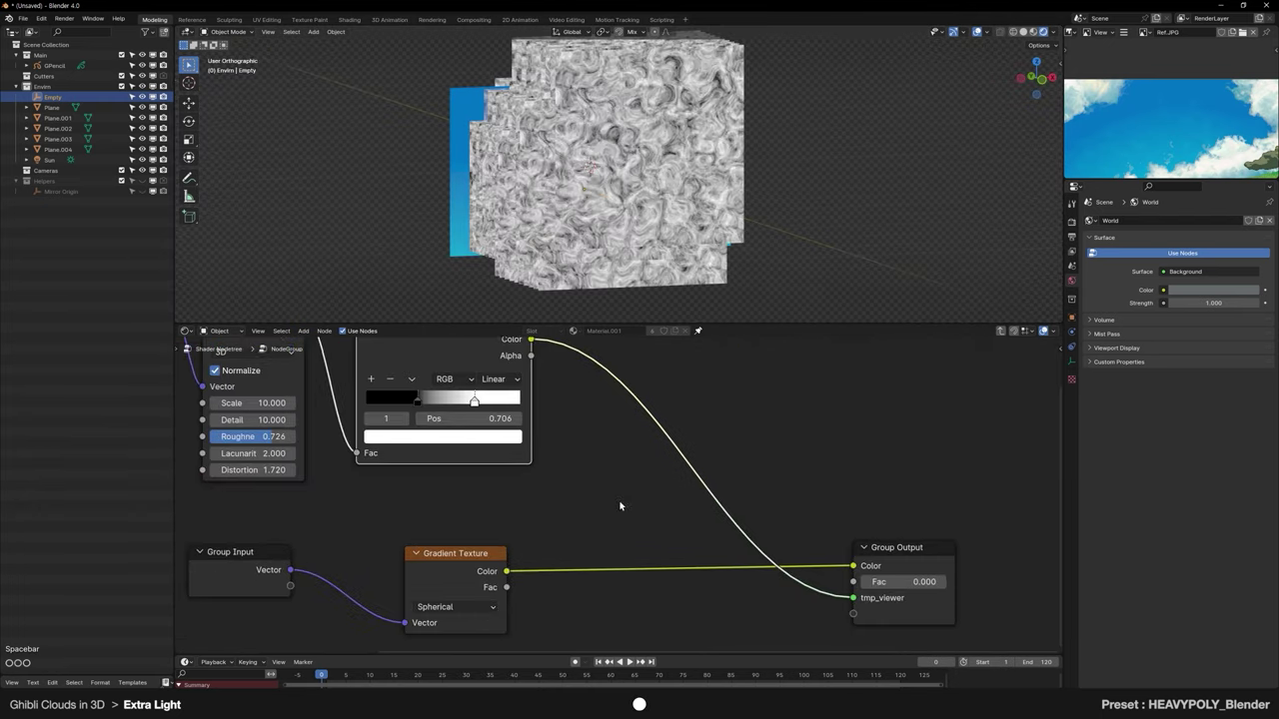
pyautogui.moveTo(622, 508); pyautogui.dragTo(601, 507, button='middle')
pyautogui.hotkey('shift', 'a')
pyautogui.write('mix')
pyautogui.press('Down')
pyautogui.press('Down')
pyautogui.press('Return')
pyautogui.click(602, 389)
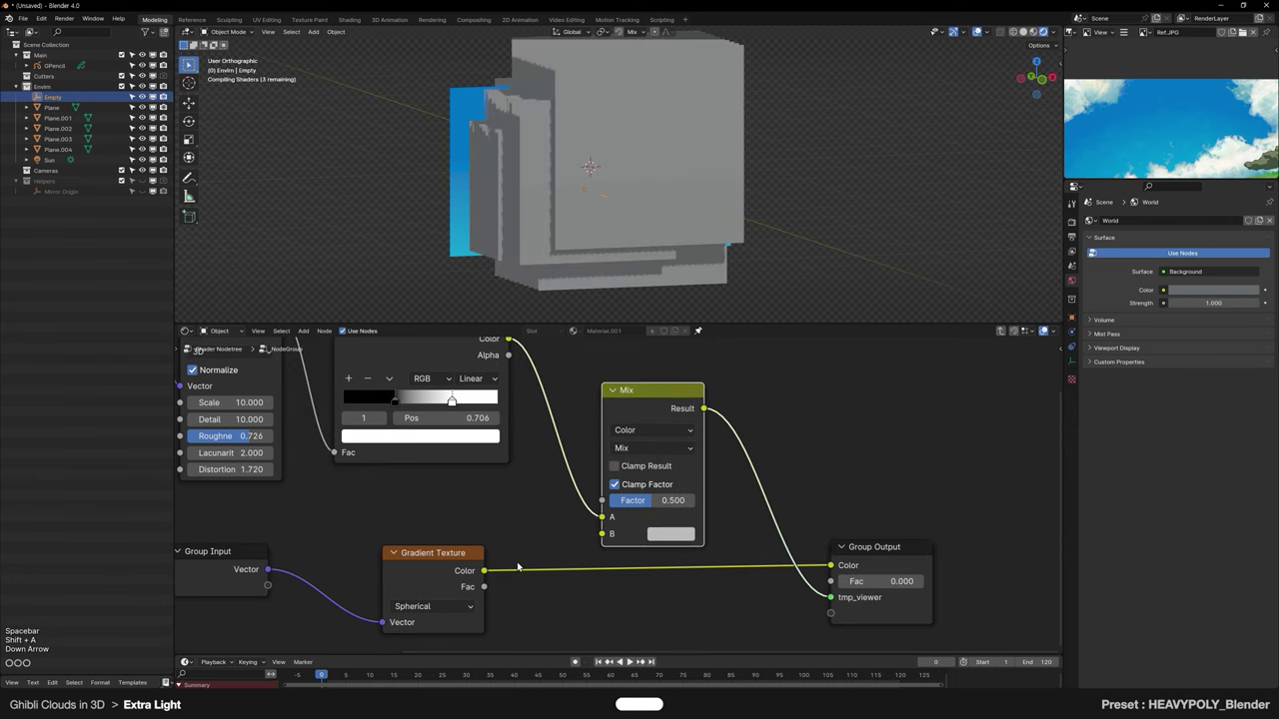
pyautogui.moveTo(483, 570); pyautogui.dragTo(602, 533)
# Step: Set the Mix node's blend mode to Linear Light and its factor to 1.000
pyautogui.scroll(2, 599, 530)
pyautogui.click(661, 436)
pyautogui.click(643, 236)
pyautogui.moveTo(687, 502); pyautogui.dragTo(739, 507)
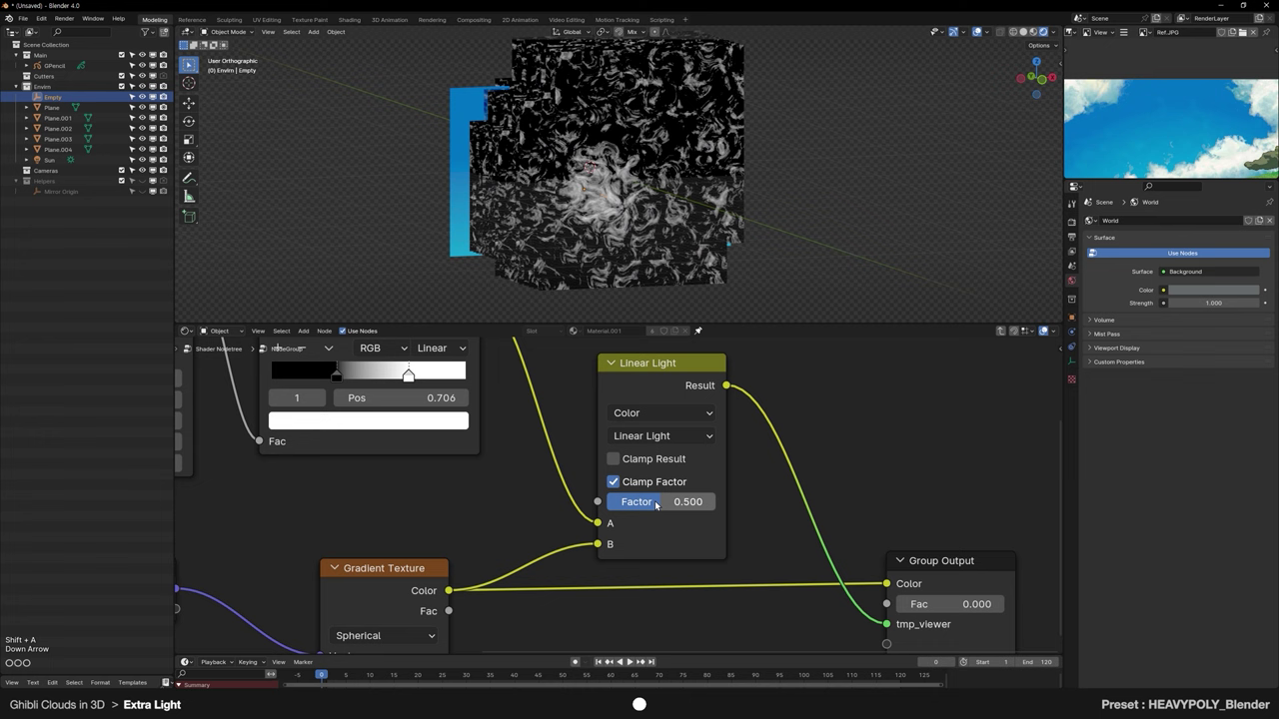
# Step: Reposition the empty and scale it up by about 1.49
pyautogui.click(719, 224)
pyautogui.scroll(2, 720, 223)
pyautogui.press('s')
pyautogui.click(788, 214)
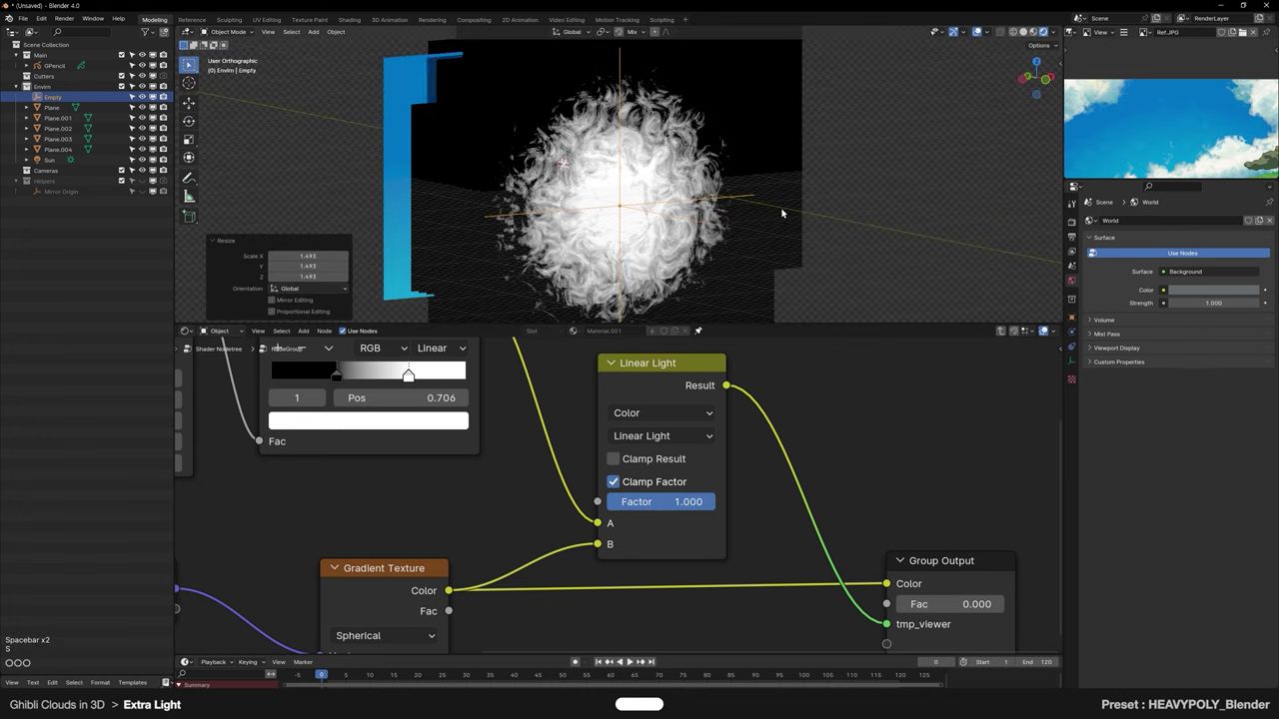
# Step: Refine the noise with scale 5.504, distortion 1.424 and the Color Ramp's black stop at 0.368
pyautogui.moveTo(788, 214); pyautogui.dragTo(644, 221, button='middle')
pyautogui.moveTo(512, 507); pyautogui.dragTo(848, 570, button='middle')
pyautogui.scroll(-4, 689, 550)
pyautogui.scroll(1, 620, 495)
pyautogui.moveTo(577, 468); pyautogui.dragTo(540, 468)
pyautogui.scroll(3, 700, 465)
pyautogui.moveTo(780, 460); pyautogui.dragTo(791, 461)
pyautogui.moveTo(863, 461)
pyautogui.mouseDown()
pyautogui.moveTo(839, 461)
pyautogui.moveTo(857, 461)
pyautogui.mouseUp()
pyautogui.moveTo(801, 460); pyautogui.dragTo(797, 460)
pyautogui.moveTo(608, 490); pyautogui.dragTo(615, 488, button='middle')
pyautogui.moveTo(582, 558); pyautogui.dragTo(572, 558)
# Step: Make room beside the Gradient Texture and insert a Color Ramp between it and the Linear Light node's B input
pyautogui.moveTo(690, 551); pyautogui.dragTo(519, 466, button='middle')
pyautogui.scroll(-7, 525, 459)
pyautogui.moveTo(437, 497); pyautogui.dragTo(640, 600)
pyautogui.press('space')
pyautogui.click(648, 496)
pyautogui.hotkey('shift', 'a')
pyautogui.press('Return')
pyautogui.click(563, 478)
# Step: Raise the gradient Color Ramp's black stop to about 0.25 and set the Linear Light factor to 0.919
pyautogui.scroll(2, 759, 573)
pyautogui.moveTo(539, 540); pyautogui.dragTo(581, 542)
pyautogui.moveTo(683, 541); pyautogui.dragTo(739, 543)
pyautogui.moveTo(764, 525); pyautogui.dragTo(667, 549, button='middle')
pyautogui.moveTo(739, 478)
pyautogui.mouseDown()
pyautogui.moveTo(719, 486)
pyautogui.moveTo(739, 486)
pyautogui.mouseUp()
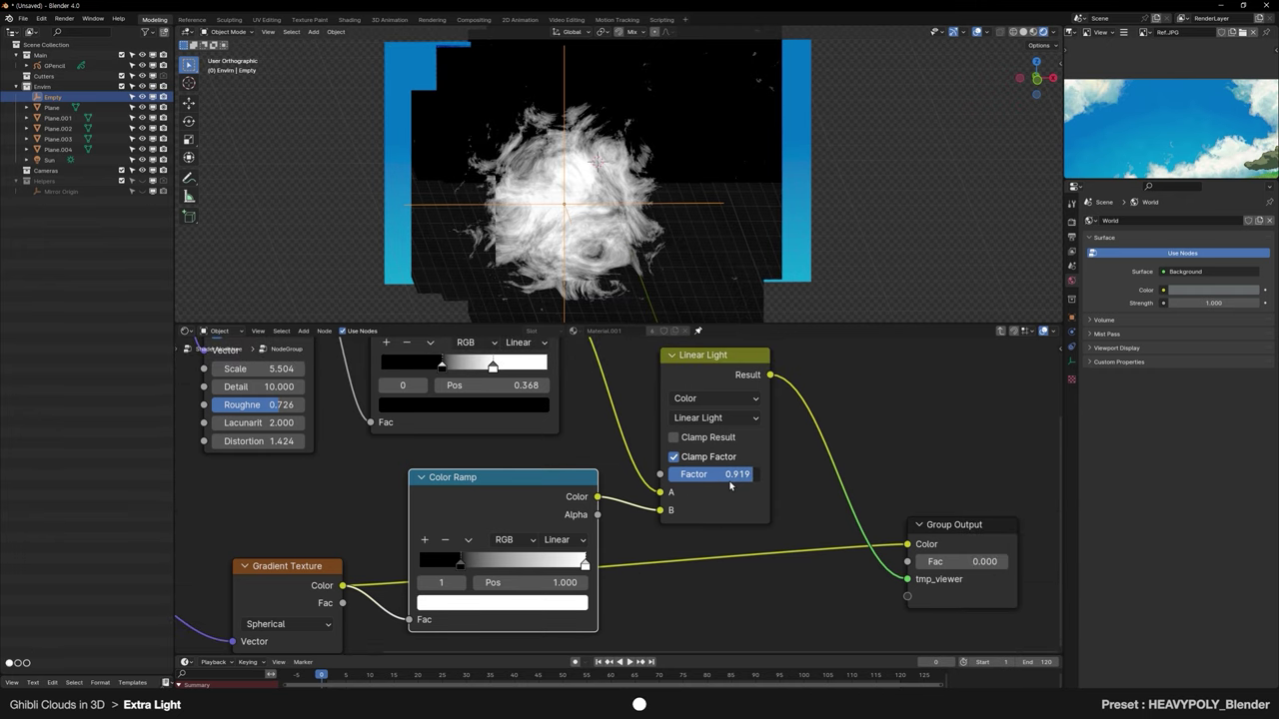
# Step: Connect the Linear Light result to Group Output's Color, tidy the node spacing and leave the node group
pyautogui.scroll(-4, 729, 487)
pyautogui.moveTo(734, 487); pyautogui.dragTo(657, 493, button='middle')
pyautogui.moveTo(857, 546); pyautogui.dragTo(964, 552)
pyautogui.scroll(3, 869, 520)
pyautogui.moveTo(869, 521); pyautogui.dragTo(777, 527, button='middle')
pyautogui.press('space')
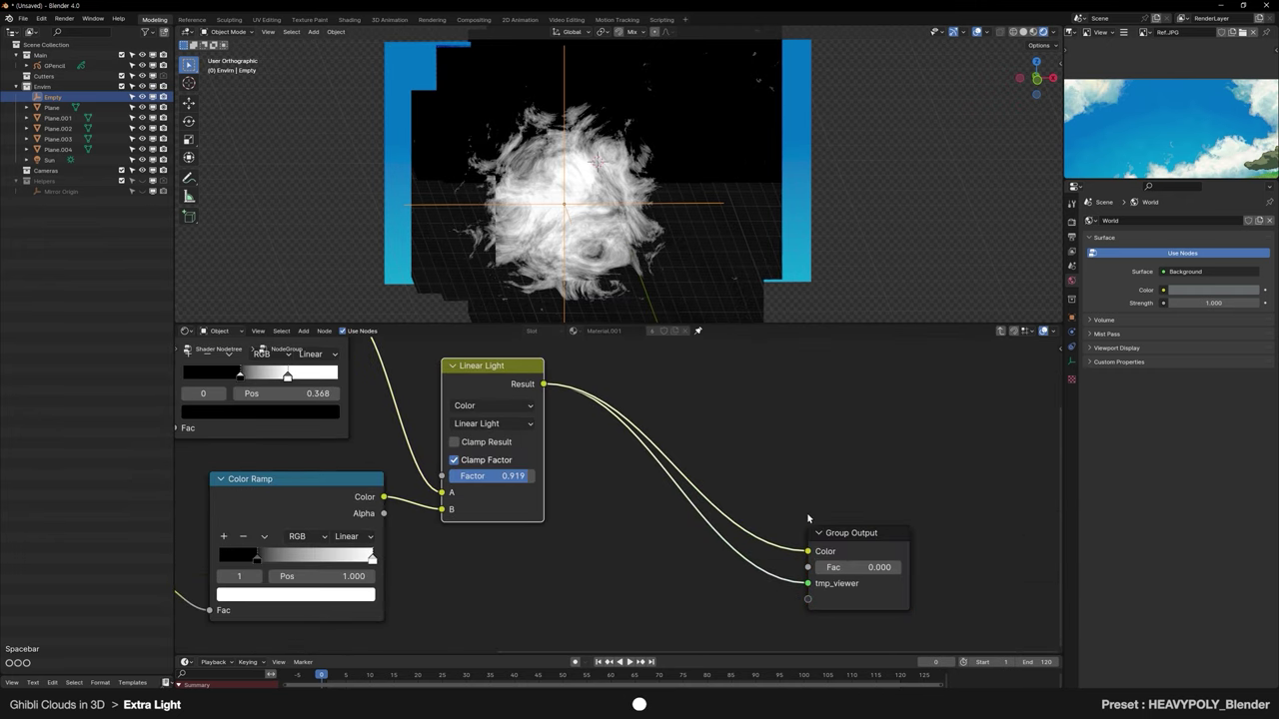
pyautogui.press('space')
pyautogui.press('Tab')
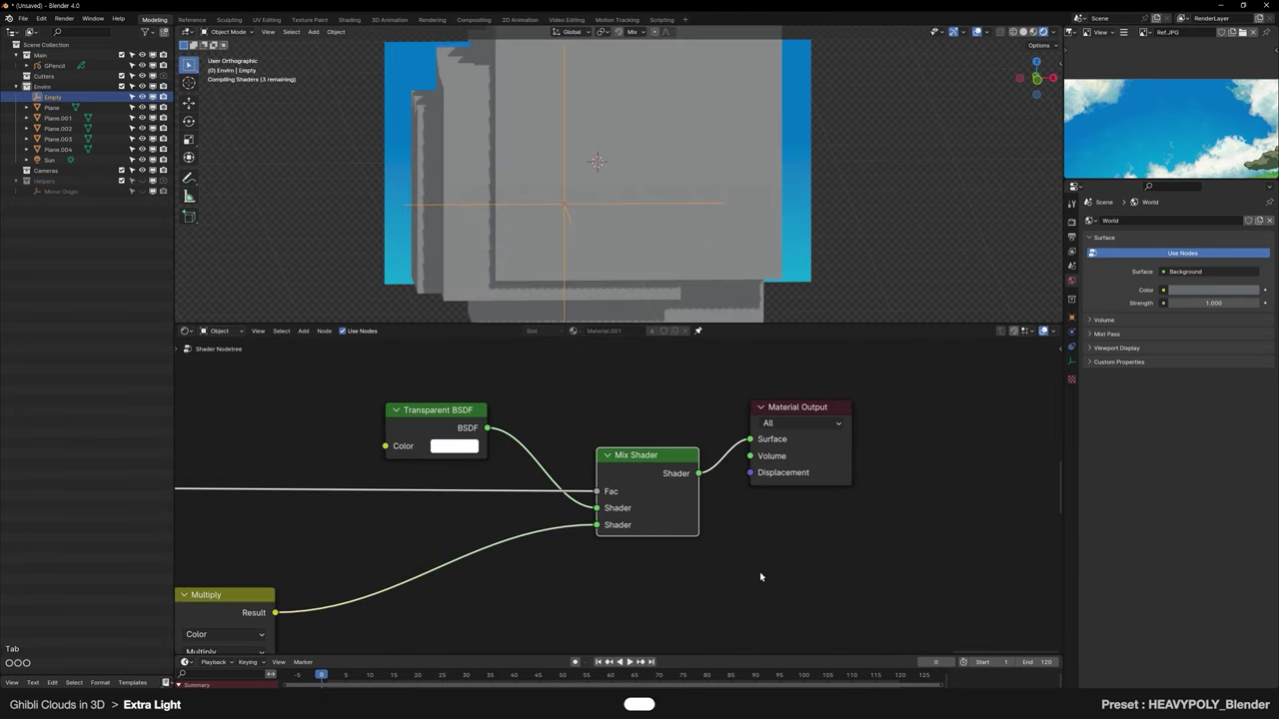
# Step: Reposition the Empty around the cloud's lower centre to shift the blue-tinted area
pyautogui.scroll(3, 633, 268)
pyautogui.moveTo(634, 268); pyautogui.dragTo(664, 261, button='middle')
pyautogui.press('space')
pyautogui.press('space')
pyautogui.click(661, 154)
pyautogui.keyDown('shift'); pyautogui.moveTo(661, 150); pyautogui.dragTo(744, 145, button='middle'); pyautogui.keyUp('shift')
pyautogui.scroll(3, 649, 133)
pyautogui.scroll(-2, 674, 196)
pyautogui.moveTo(674, 195); pyautogui.dragTo(684, 199, button='middle')
pyautogui.press('space')
pyautogui.press('space')
pyautogui.click(708, 196)
pyautogui.scroll(-3, 708, 196)
# Step: Arrange the Texture Coordinate and NodeGroup nodes beside the blue tint's Mix node
pyautogui.moveTo(620, 419); pyautogui.dragTo(802, 528, button='middle')
pyautogui.scroll(-4, 953, 435)
pyautogui.moveTo(624, 640); pyautogui.dragTo(668, 489, button='middle')
pyautogui.scroll(2, 668, 489)
pyautogui.click(668, 488)
pyautogui.press('space')
pyautogui.click(419, 485)
pyautogui.press('space')
pyautogui.moveTo(885, 519); pyautogui.dragTo(670, 466, button='middle')
# Step: Set the Mix node's B colour to a muted teal-blue and nudge the Empty to refine the tinted area
pyautogui.scroll(4, 671, 465)
pyautogui.click(696, 589)
pyautogui.moveTo(840, 387); pyautogui.dragTo(837, 364)
pyautogui.click(751, 355)
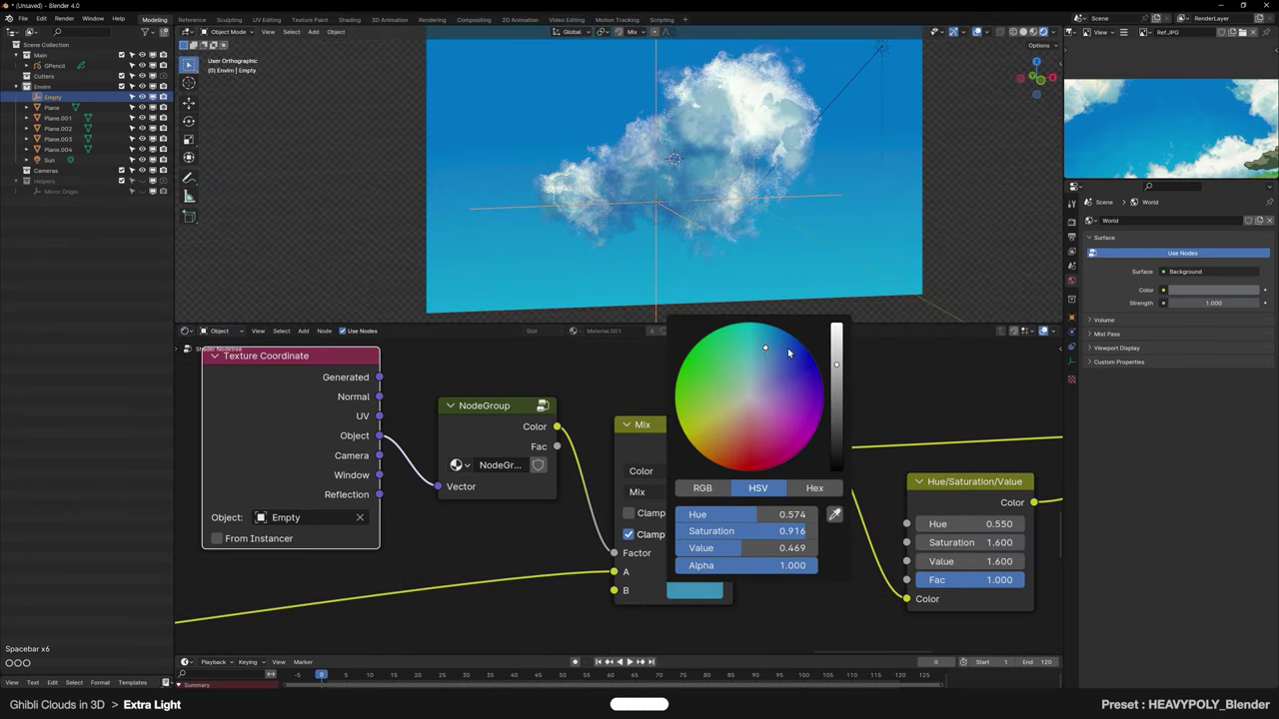
pyautogui.press('space')
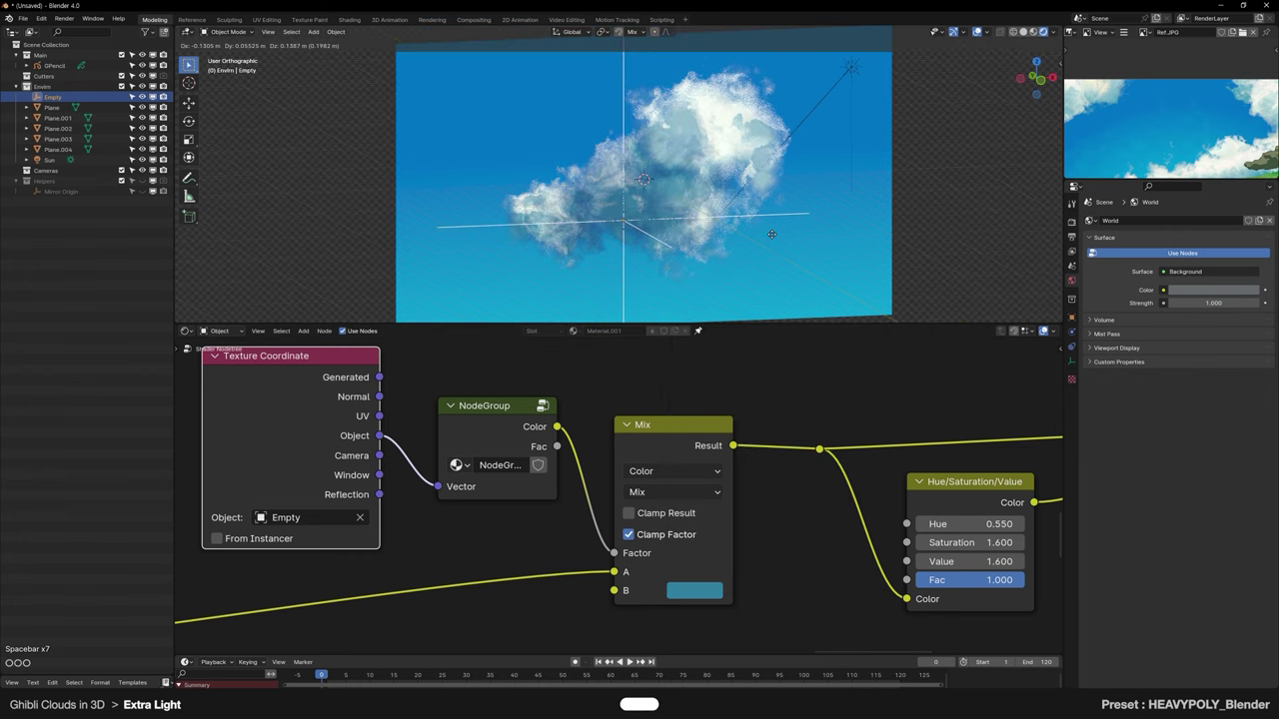
pyautogui.click(767, 230)
# Step: Make room before the Hue/Saturation/Value branch and duplicate the Texture Coordinate, NodeGroup and Mix nodes
pyautogui.scroll(-5, 796, 417)
pyautogui.press('space')
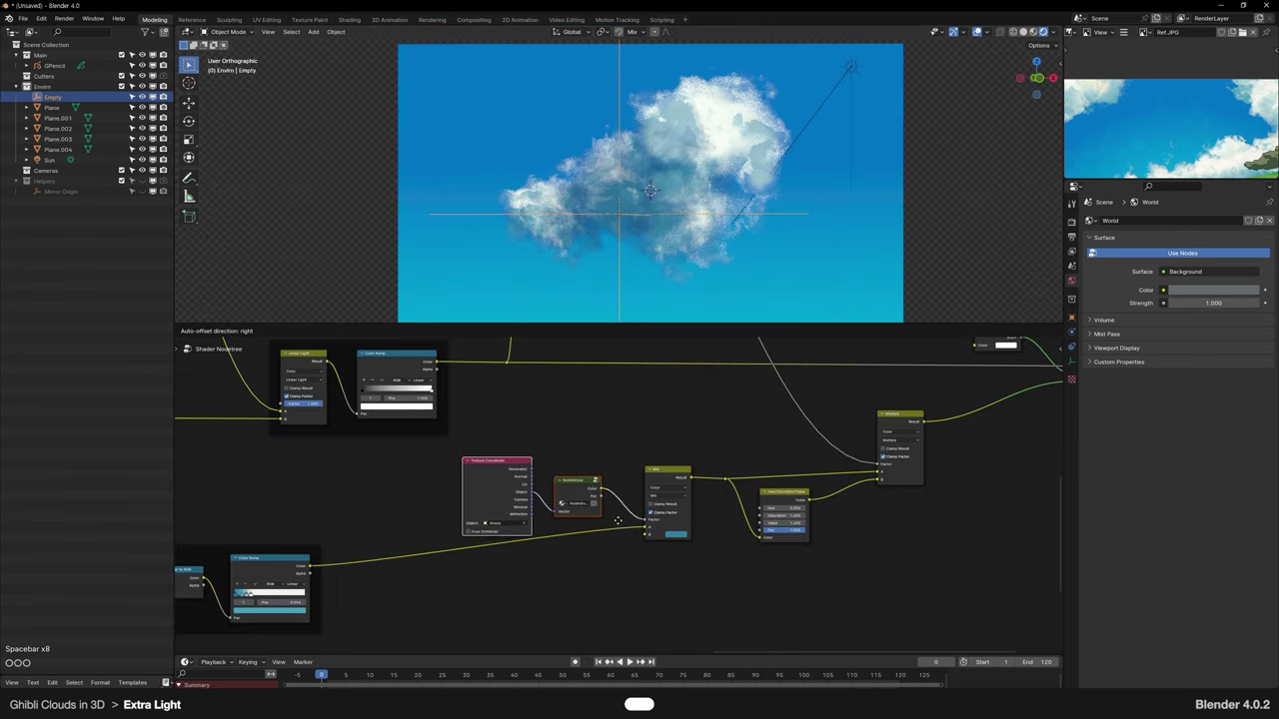
pyautogui.press('space')
pyautogui.scroll(2, 640, 457)
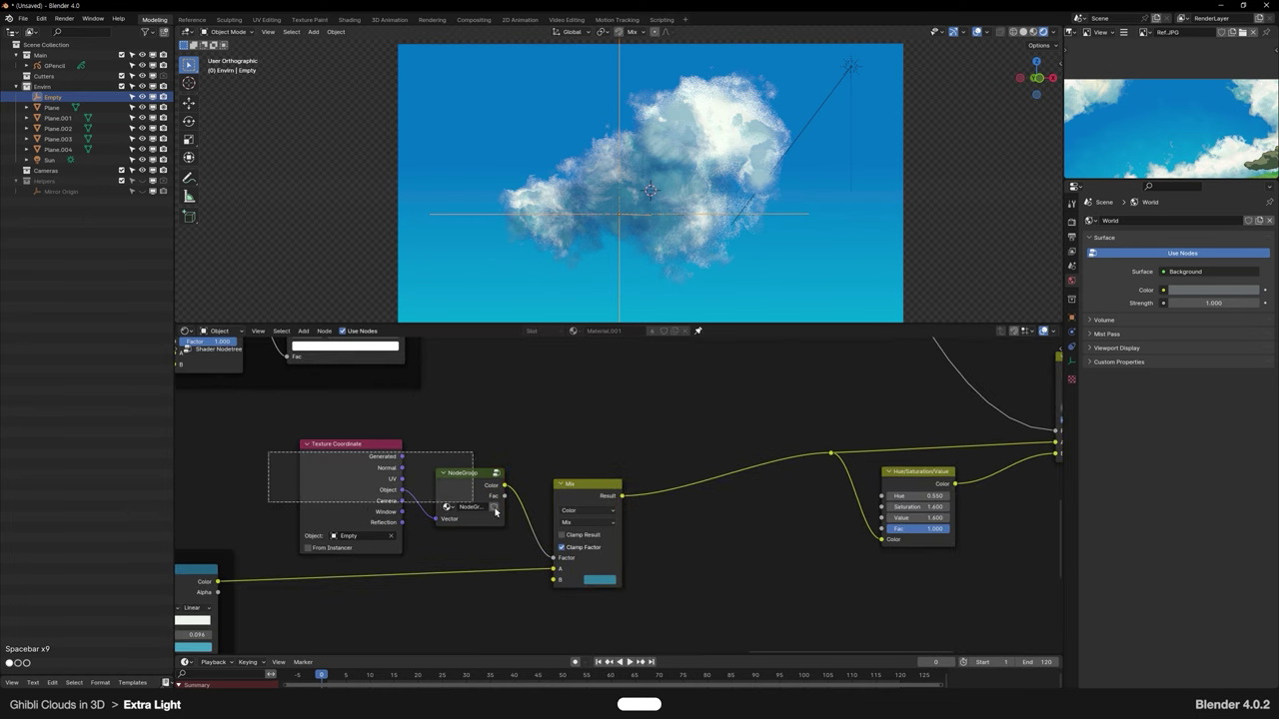
pyautogui.moveTo(502, 514); pyautogui.dragTo(611, 498)
pyautogui.moveTo(614, 496); pyautogui.dragTo(671, 482, button='middle')
pyautogui.scroll(2, 672, 482)
pyautogui.hotkey('ctrl', 'v')
pyautogui.press('space')
pyautogui.press('space')
# Step: Place the copied tint nodes above the originals, between the first Mix and the Hue/Saturation/Value branch
pyautogui.moveTo(796, 409); pyautogui.dragTo(820, 487, button='middle')
pyautogui.scroll(2, 820, 486)
pyautogui.moveTo(706, 410); pyautogui.dragTo(713, 410)
pyautogui.click(488, 557)
pyautogui.press('space')
pyautogui.scroll(-3, 756, 436)
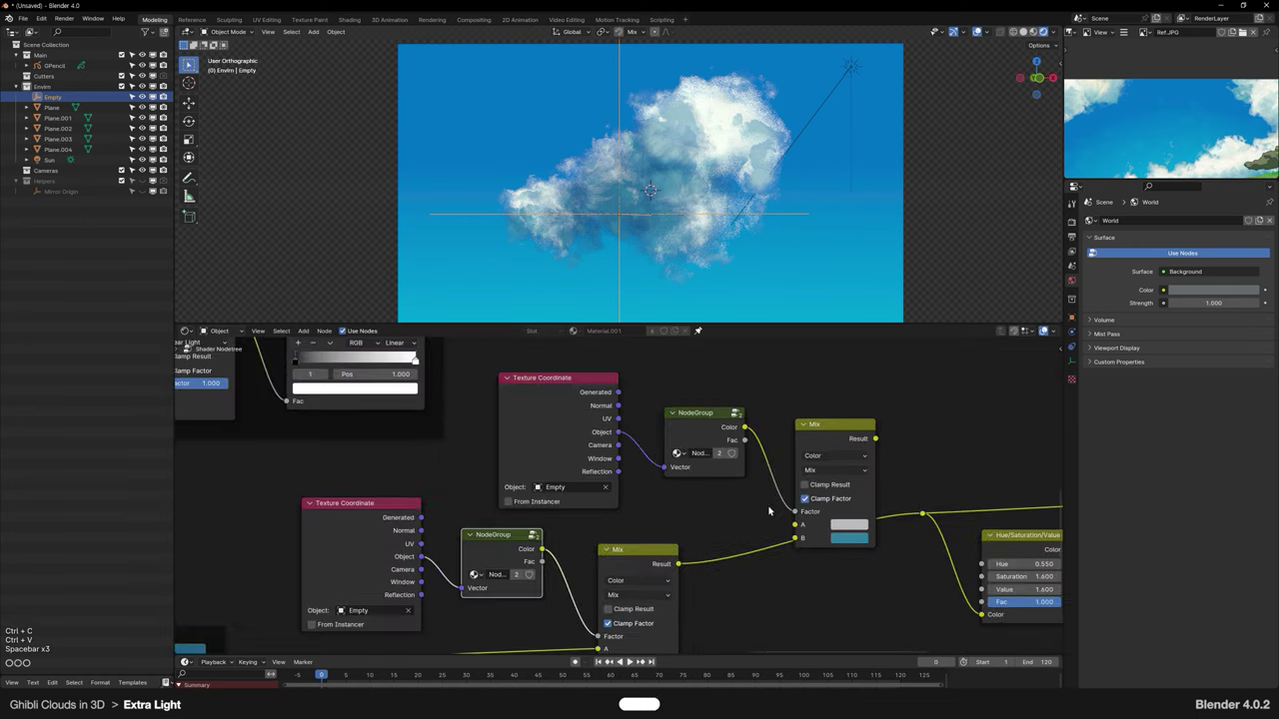
# Step: Connect the first Mix result to the copied Mix node's A input and feed the copy's result into the Hue/Saturation/Value branch
pyautogui.scroll(2, 657, 508)
pyautogui.moveTo(596, 545); pyautogui.dragTo(577, 500, button='middle')
pyautogui.moveTo(576, 497); pyautogui.dragTo(699, 453)
pyautogui.moveTo(841, 493); pyautogui.dragTo(801, 542, button='middle')
pyautogui.moveTo(804, 497); pyautogui.dragTo(806, 497)
pyautogui.moveTo(747, 410); pyautogui.dragTo(717, 440)
pyautogui.click(777, 446)
pyautogui.press('space')
pyautogui.moveTo(825, 465); pyautogui.dragTo(847, 477, button='middle')
pyautogui.moveTo(701, 514); pyautogui.dragTo(768, 517, button='middle')
pyautogui.scroll(2, 723, 500)
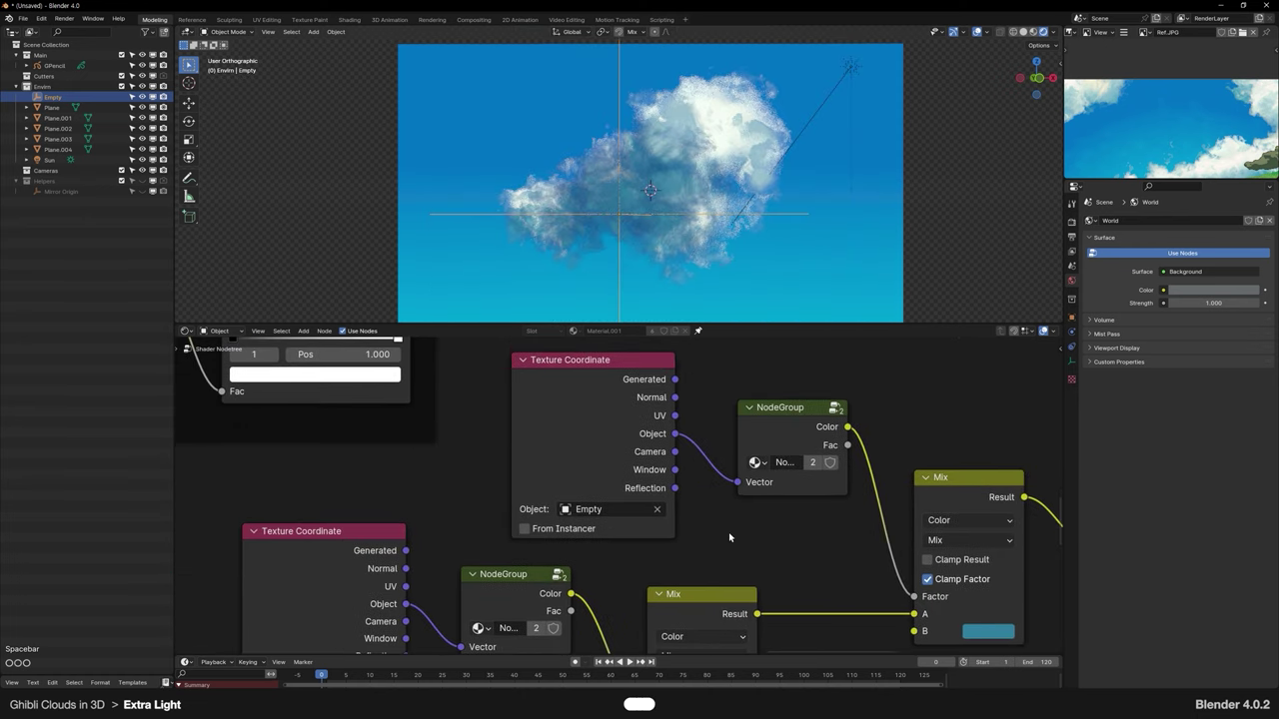
# Step: Duplicate the Empty toward the cloud's upper lobe and assign Empty.001 as the copied Texture Coordinate's object
pyautogui.moveTo(758, 171); pyautogui.dragTo(808, 199, button='middle')
pyautogui.hotkey('shift', 'd')
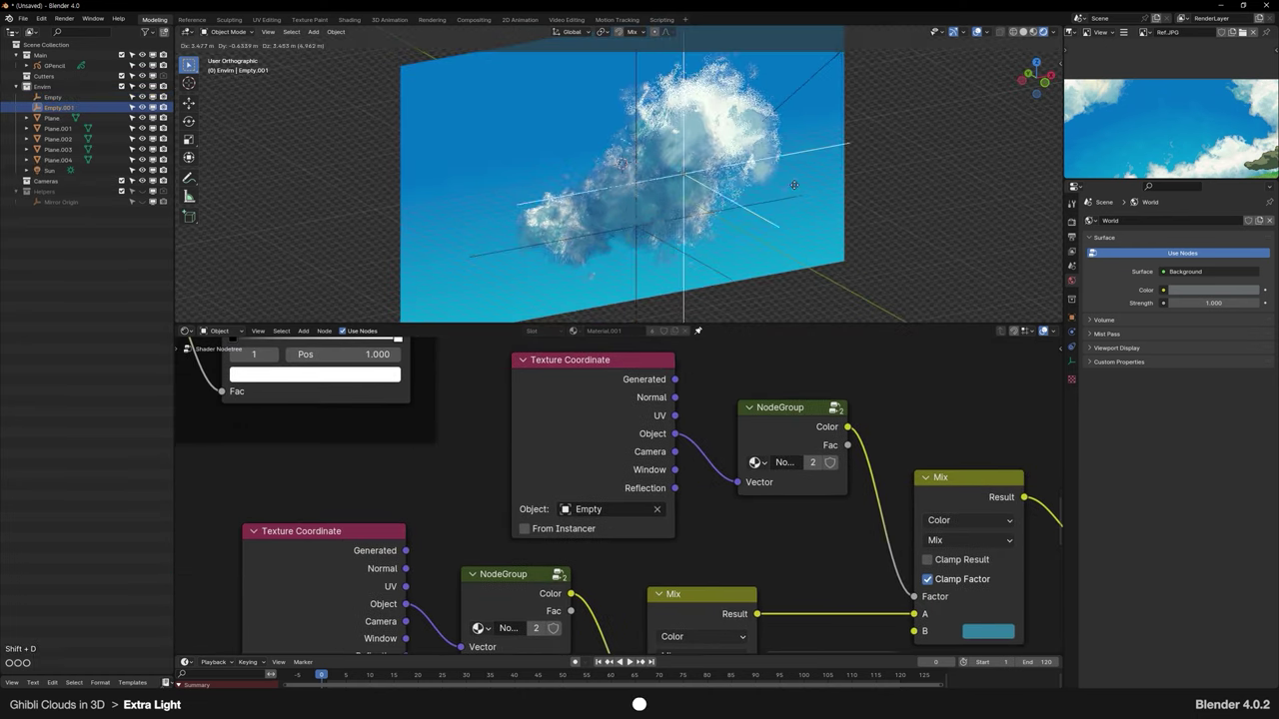
pyautogui.click(871, 146)
pyautogui.keyDown('shift'); pyautogui.moveTo(914, 188); pyautogui.dragTo(815, 223, button='middle'); pyautogui.keyUp('shift')
pyautogui.click(656, 509)
# Step: Reposition Empty.001 over the cloud's upper lobe, with a last move of about -1.21, 0.15, -0.95 m
pyautogui.press('space')
pyautogui.click(861, 269)
pyautogui.press('space')
pyautogui.click(815, 235)
# Step: Set the second Mix node's B colour to a pale warm cream-yellow
pyautogui.moveTo(982, 521); pyautogui.dragTo(738, 453, button='middle')
pyautogui.click(745, 568)
pyautogui.moveTo(879, 375); pyautogui.dragTo(894, 283)
pyautogui.click(744, 565)
pyautogui.click(782, 403)
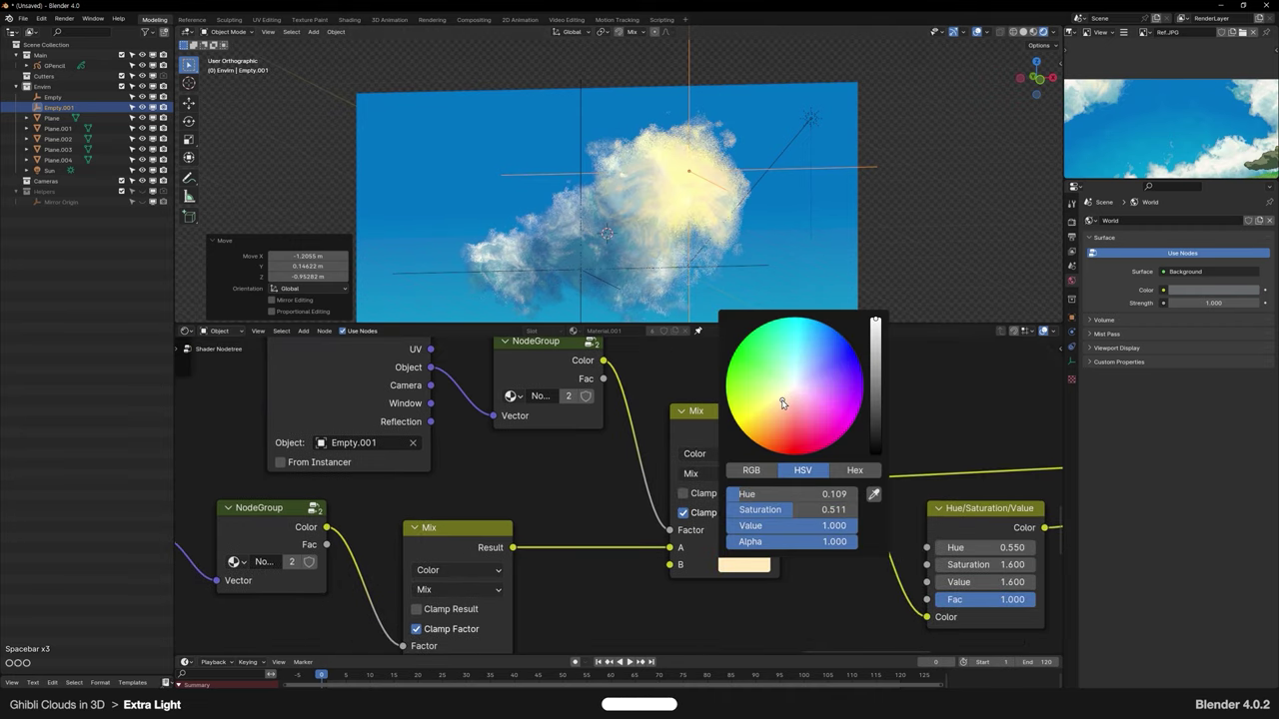
# Step: Move Empty.001 by about 0.84, -0.35, 0.14 m to adjust where the warm highlight falls
pyautogui.press('space')
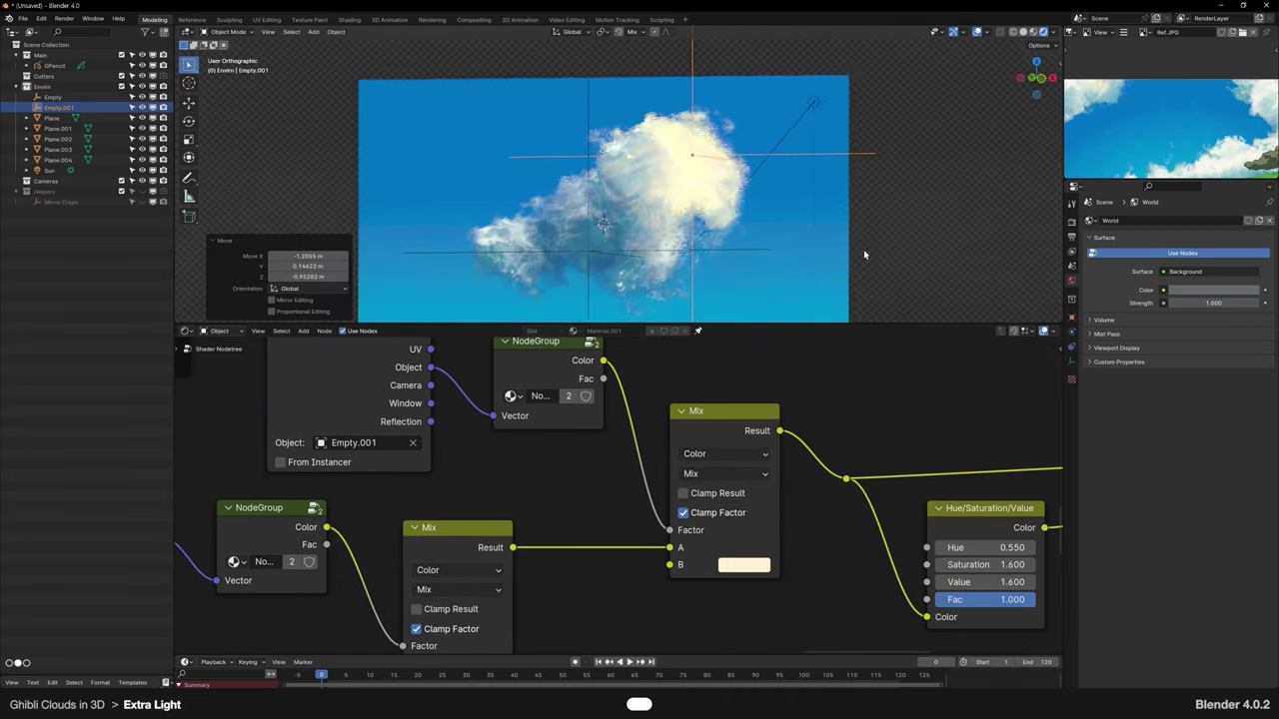
pyautogui.press('space')
pyautogui.moveTo(877, 245); pyautogui.dragTo(816, 241, button='middle')
# Step: Hide the viewport overlays and enlarge the 3D viewport over the node editor
pyautogui.scroll(1, 817, 241)
pyautogui.hotkey('shift', 'alt', 'z')
pyautogui.moveTo(852, 323); pyautogui.dragTo(854, 462)
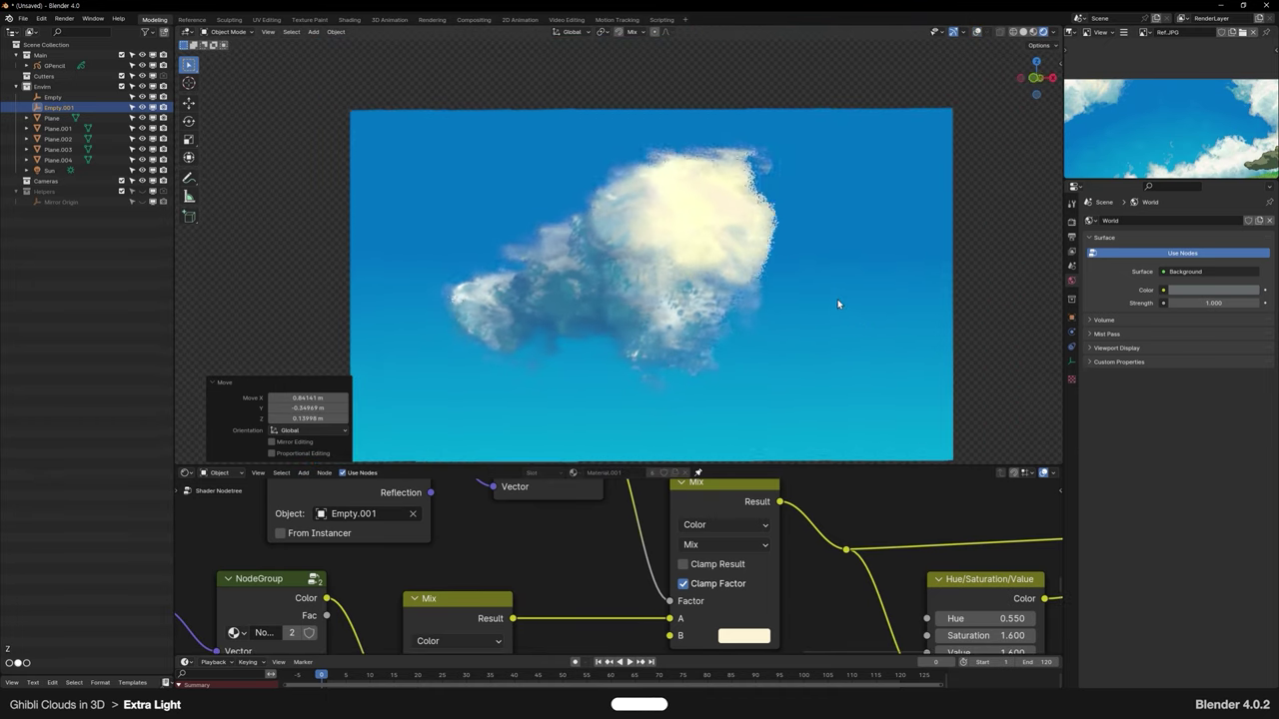
# Step: Try moving the planes Plane through Plane.003 together and undo the move
pyautogui.click(60, 118)
pyautogui.keyDown('shift'); pyautogui.click(60, 150); pyautogui.keyUp('shift')
pyautogui.press('space')
pyautogui.hotkey('ctrl', 'z')
# Step: Shift the white and black stops of the Outline frame's second Color Ramp toward its white end
pyautogui.keyDown('shift'); pyautogui.moveTo(685, 416); pyautogui.dragTo(707, 374, button='middle'); pyautogui.keyUp('shift')
pyautogui.scroll(-6, 724, 565)
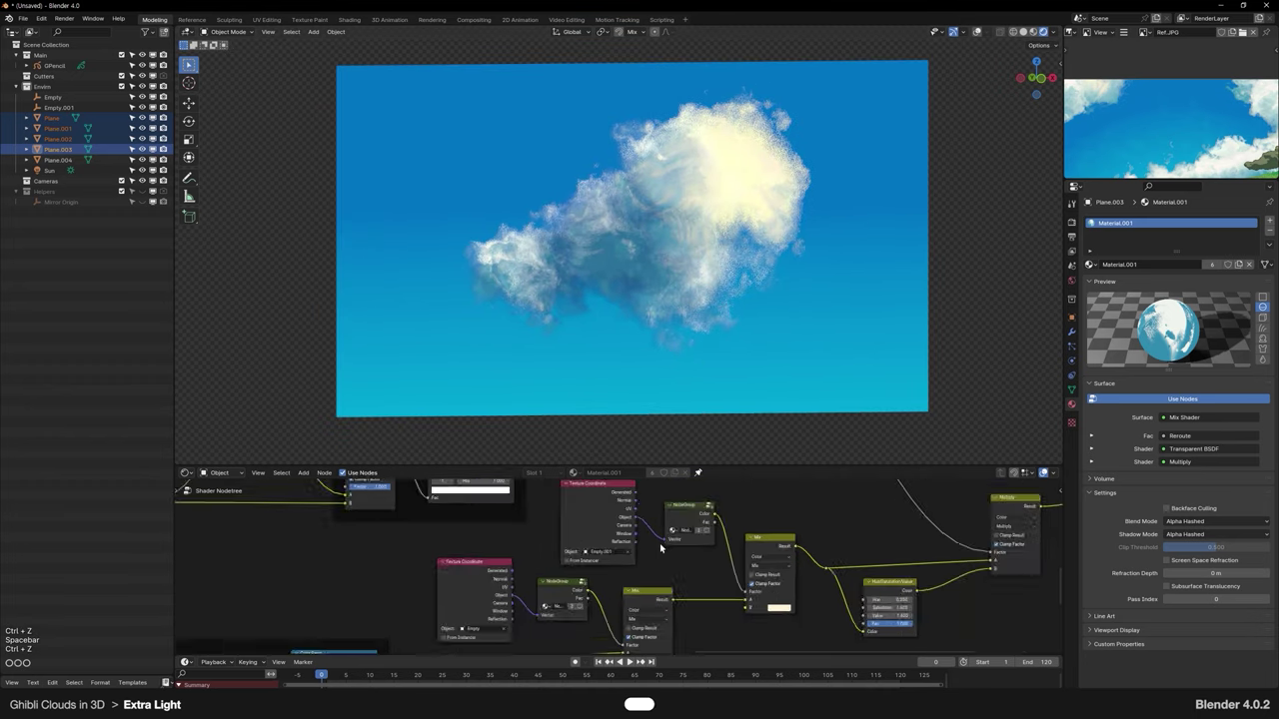
pyautogui.moveTo(540, 500); pyautogui.dragTo(634, 526, button='middle')
pyautogui.scroll(2, 634, 527)
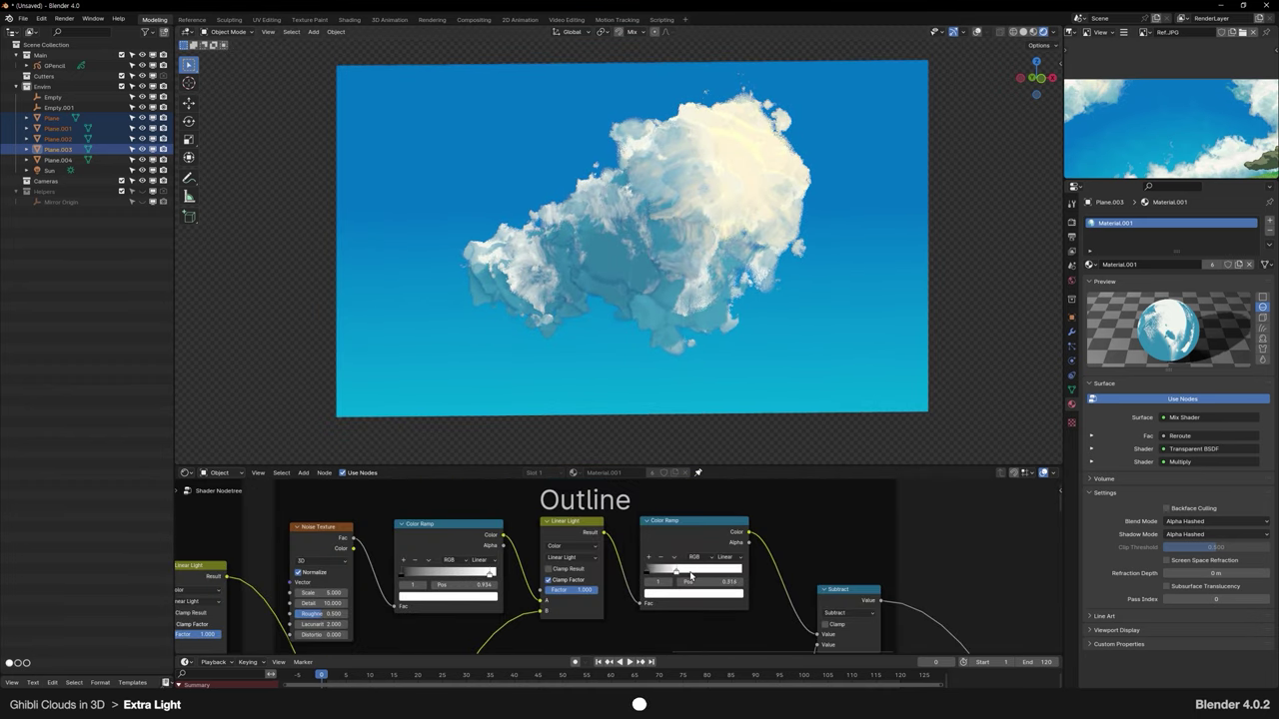
pyautogui.moveTo(690, 575); pyautogui.dragTo(701, 576)
pyautogui.moveTo(647, 573); pyautogui.dragTo(662, 573)
pyautogui.moveTo(585, 597); pyautogui.dragTo(652, 559, button='middle')
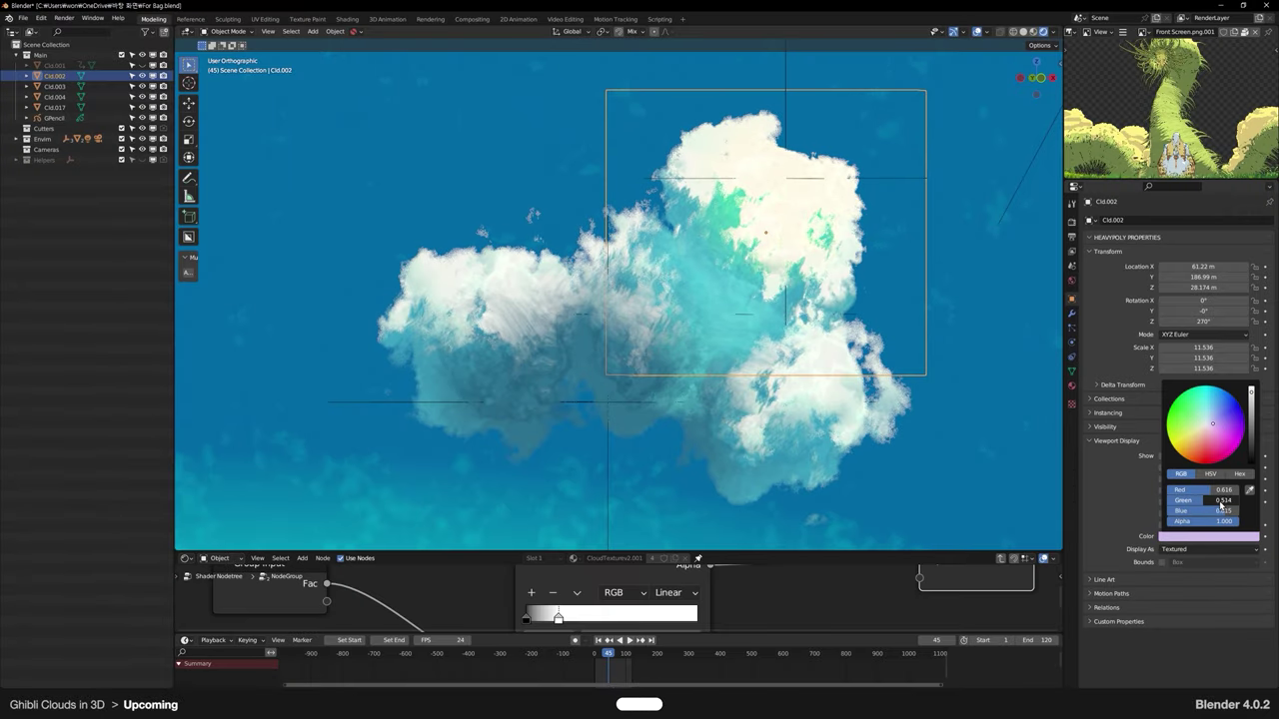
# Step: Lower the green value of Cld.002's viewport colour and set Cld.003's green and alpha to 0
pyautogui.moveTo(1220, 505); pyautogui.dragTo(1186, 508)
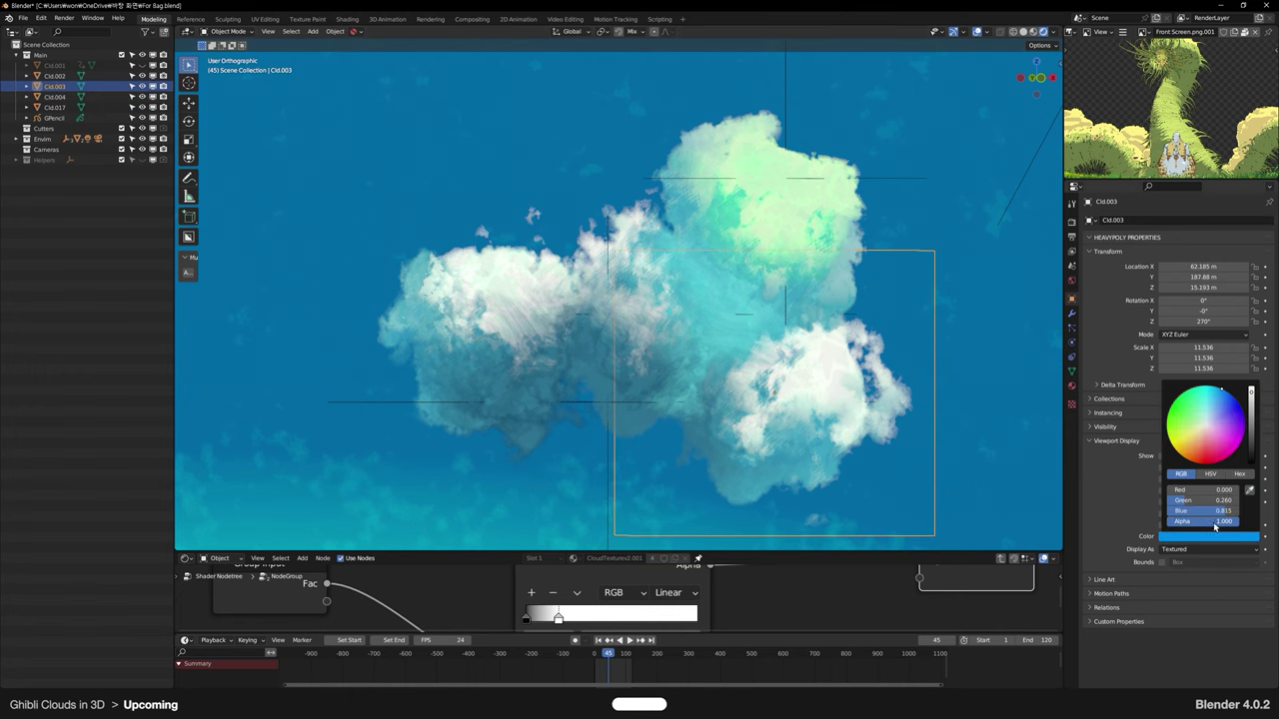
pyautogui.moveTo(1225, 499); pyautogui.dragTo(1166, 506)
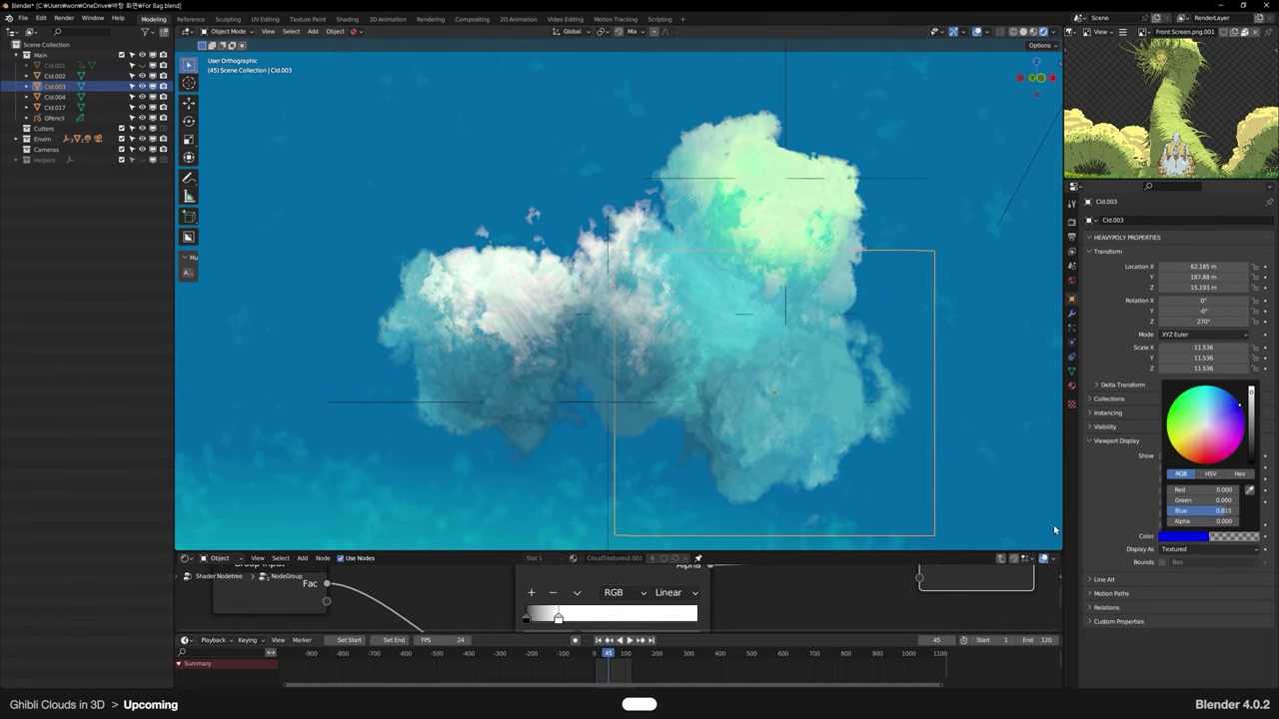
pyautogui.moveTo(1010, 522); pyautogui.dragTo(868, 483, button='middle')
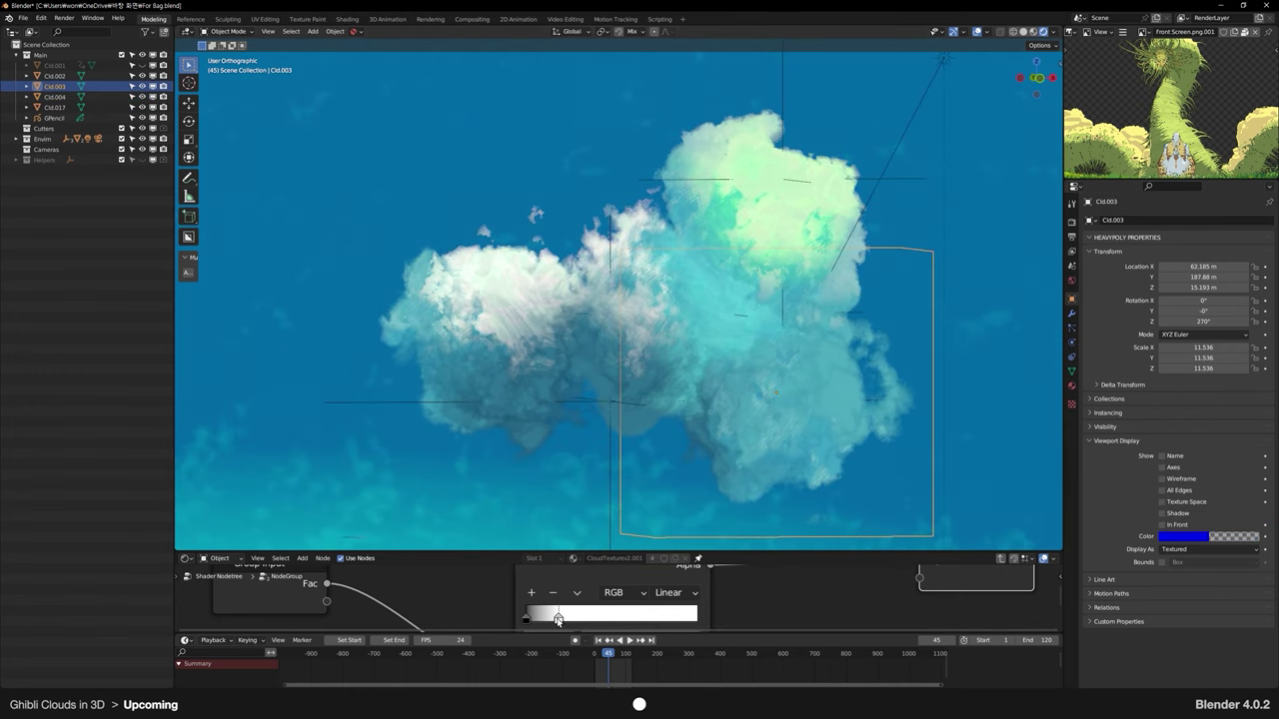
# Step: Move the cloud texture Color Ramp's white stop to the far end and its black stop to about the middle
pyautogui.moveTo(557, 620); pyautogui.dragTo(749, 635)
pyautogui.moveTo(528, 619); pyautogui.dragTo(622, 622)
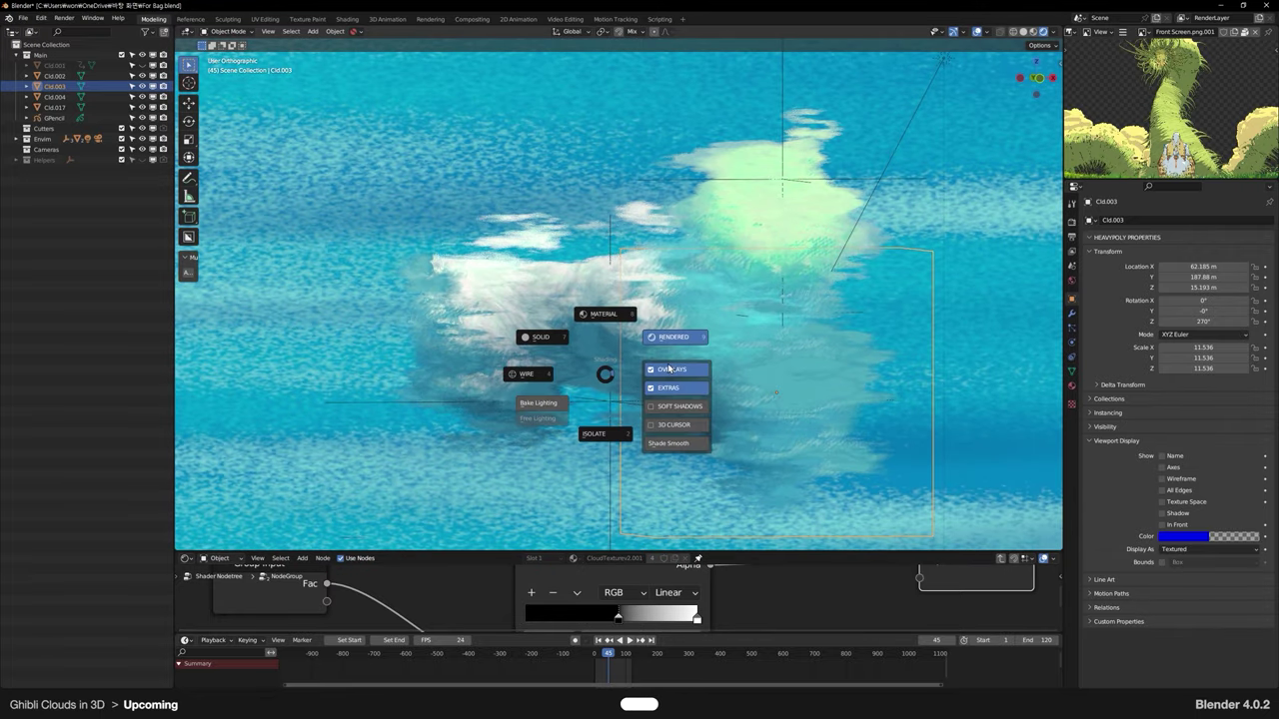
# Step: Turn off the viewport overlays and play the cloud animation briefly before stopping it
pyautogui.click(669, 370)
pyautogui.click(620, 639)
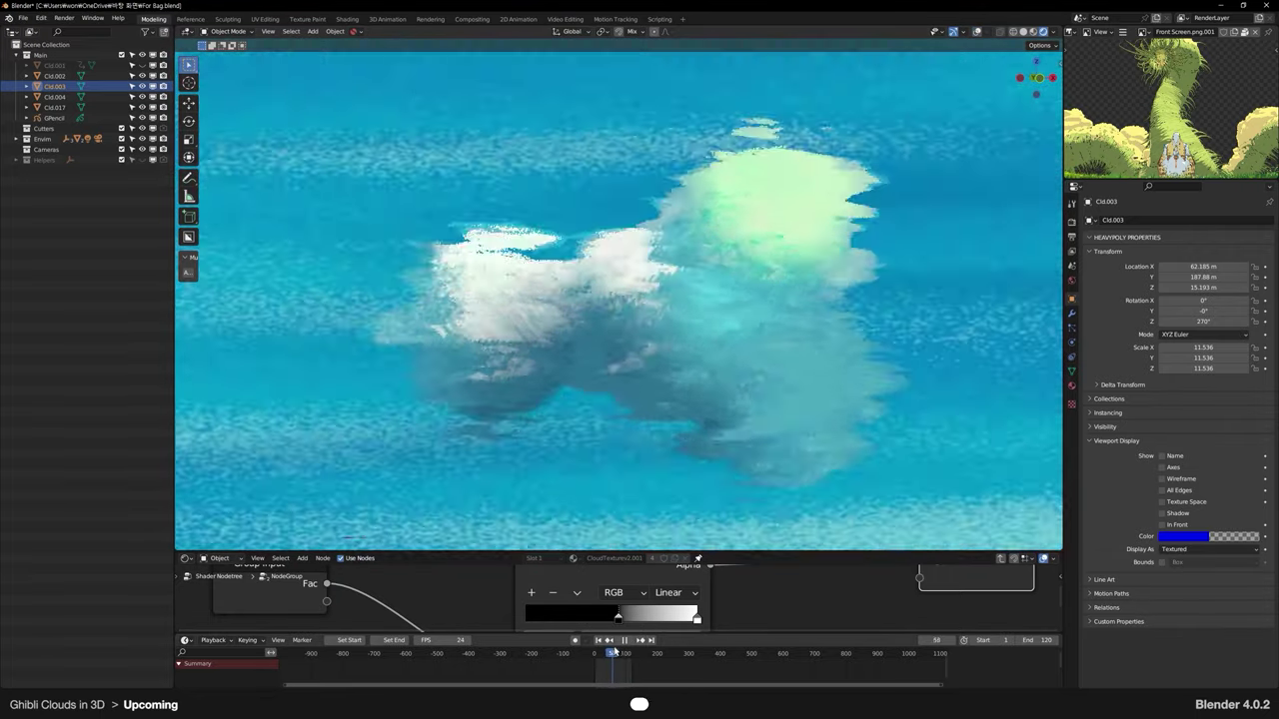
pyautogui.click(622, 642)
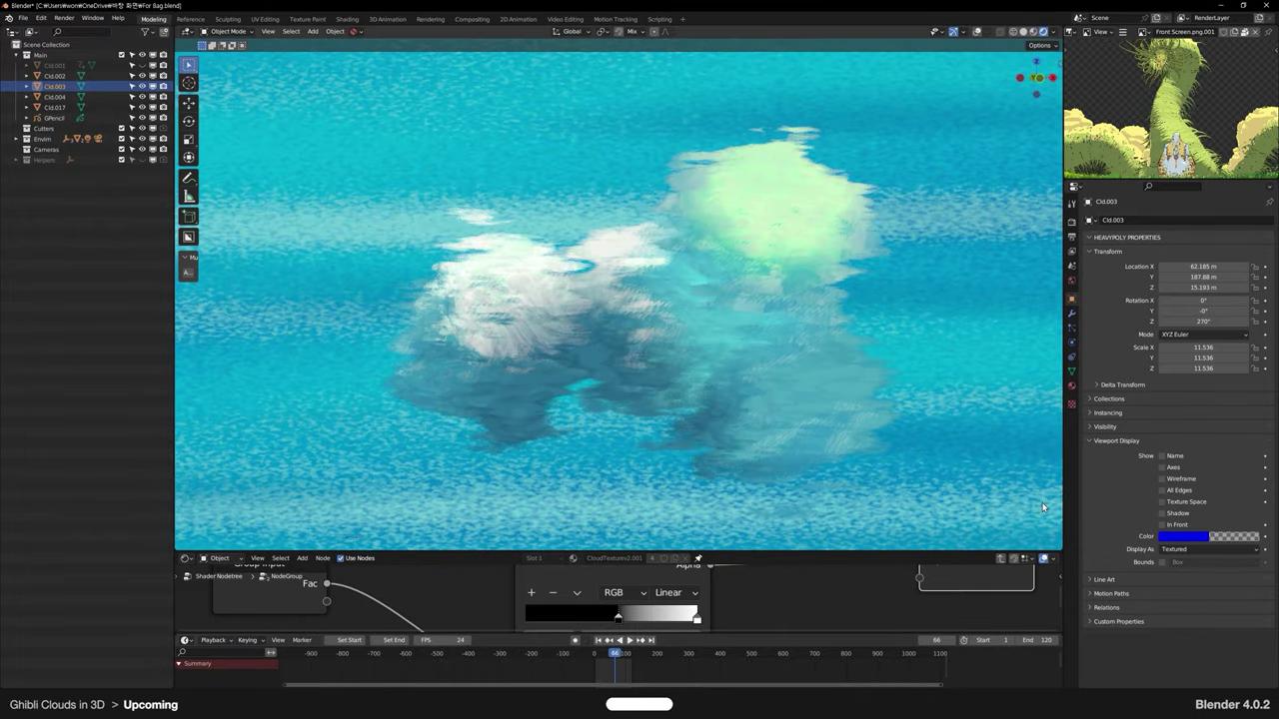